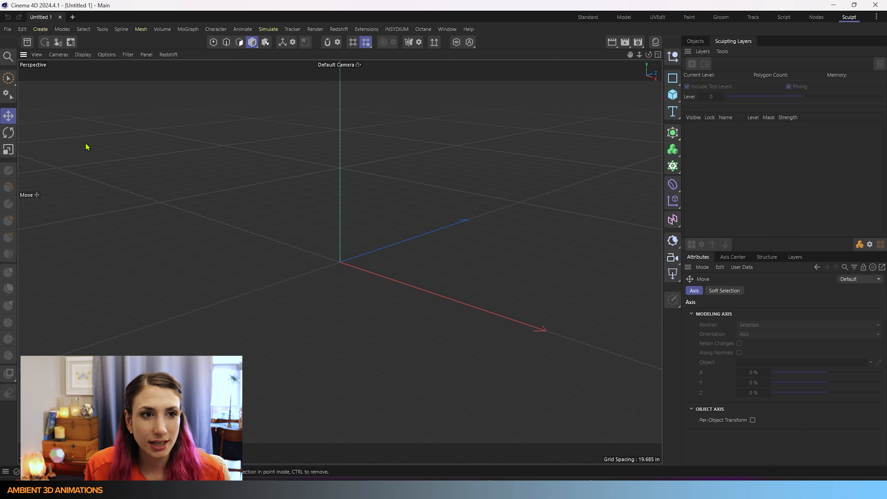
left_click(142, 29)
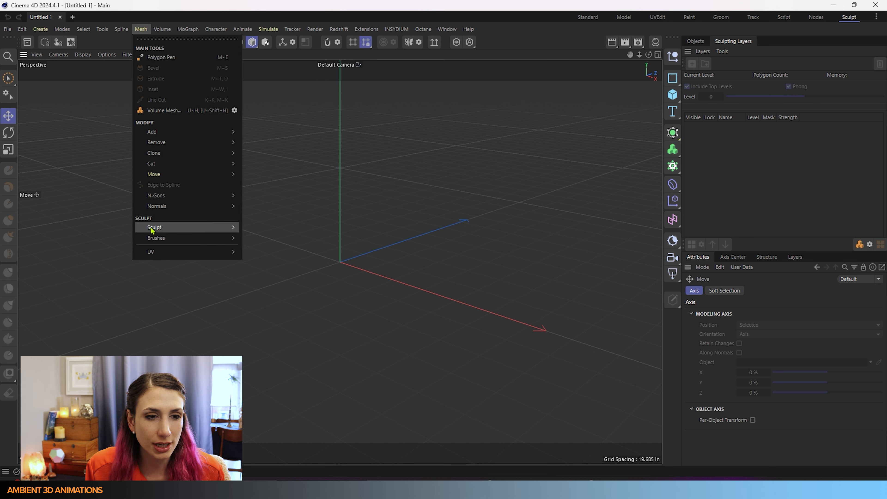
mouse_move(154, 237)
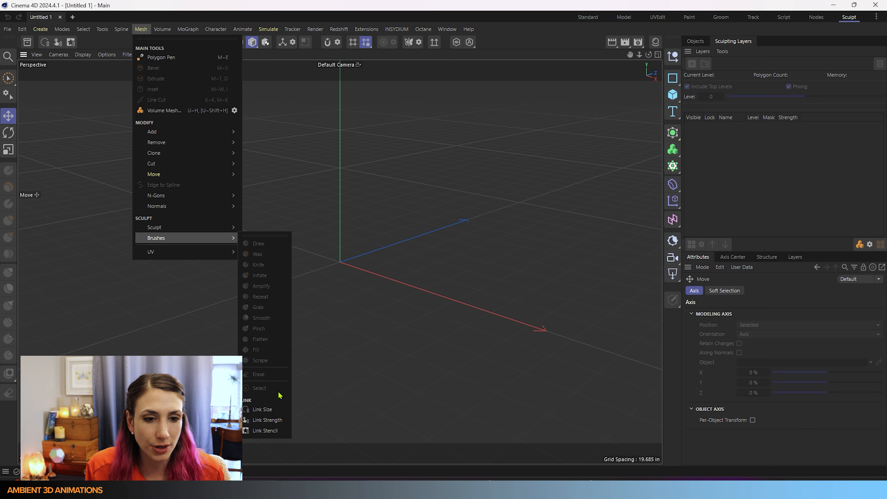
left_click(499, 265)
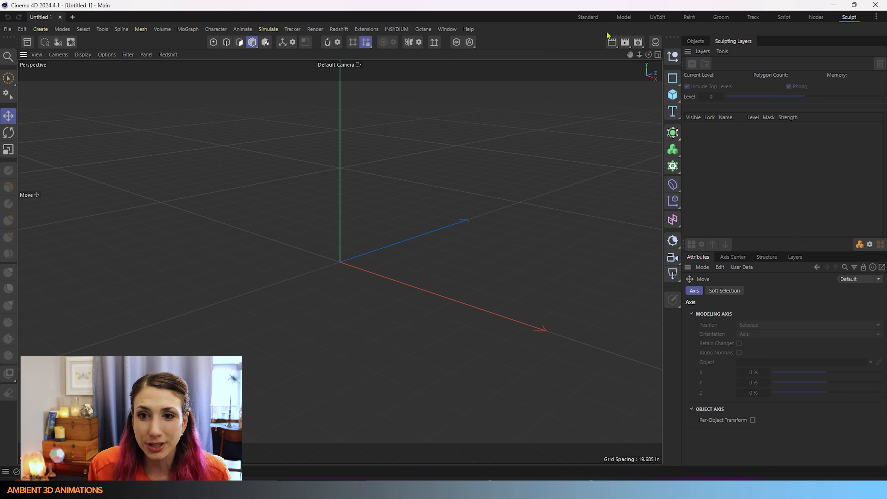
Add a cube and a plane to the scene, and move the plane along the X axis clear of the cube
left_click(673, 100)
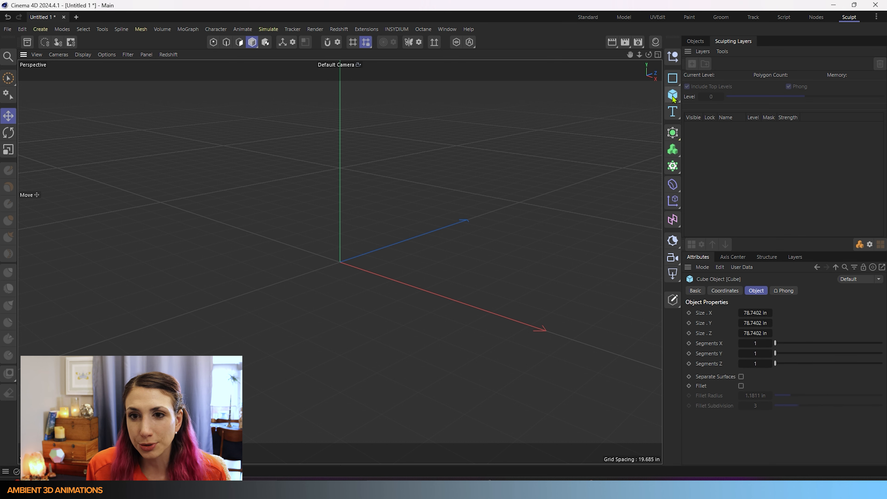
left_click_drag(673, 100, 691, 158)
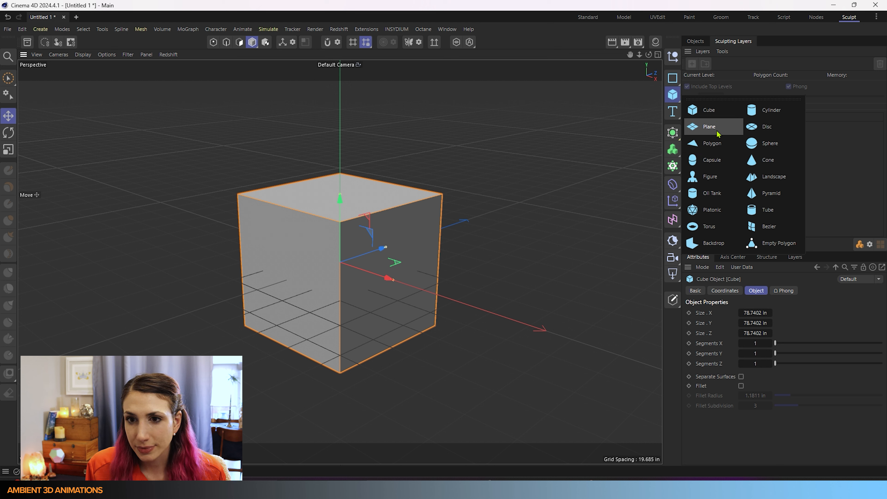
left_click(712, 127)
left_click(697, 41)
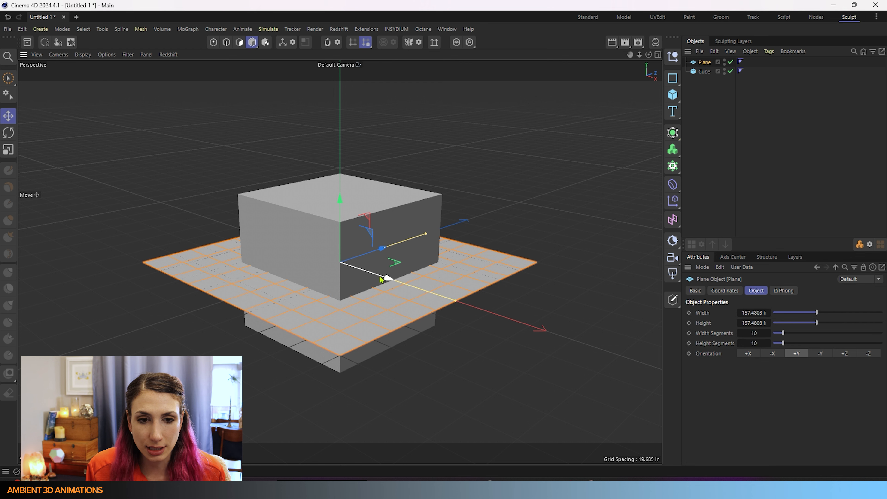
left_click_drag(388, 278, 244, 239)
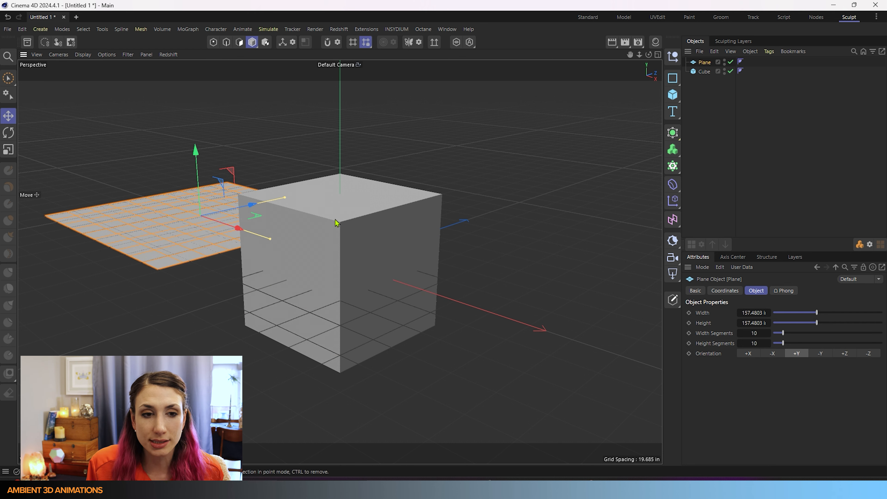
Set both the width segments and the height segments of the plane to 100
middle_click_drag(335, 220, 463, 244, "alt")
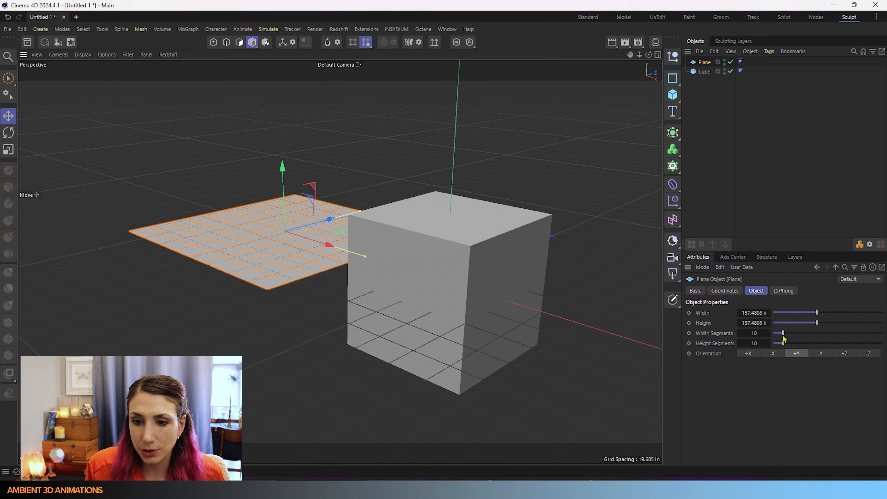
left_click_drag(783, 335, 882, 333)
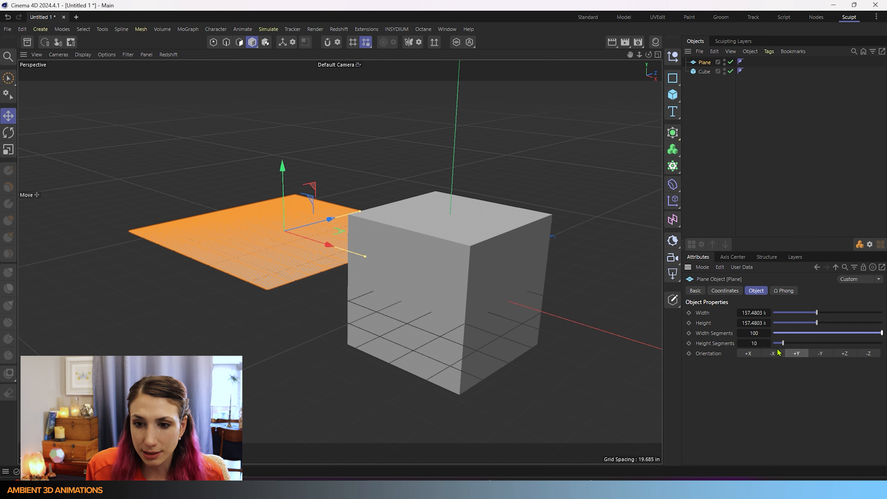
left_click_drag(784, 343, 882, 343)
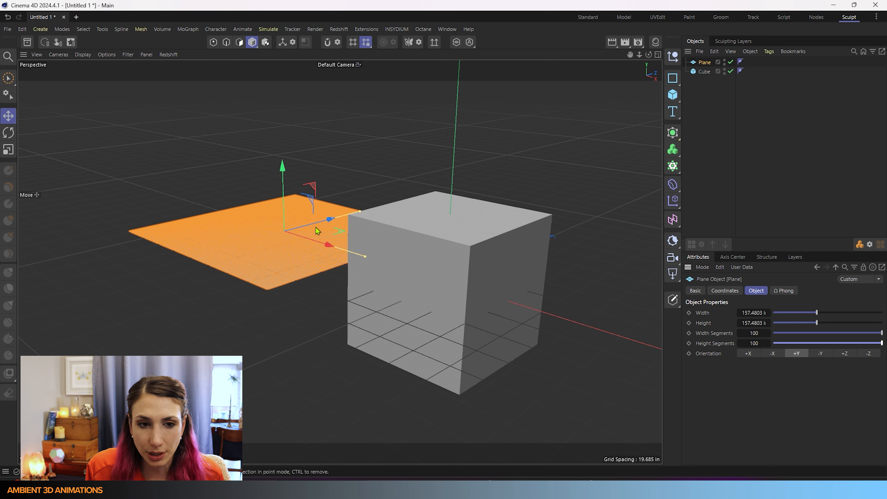
Subdivide the cube into 30 segments each in X, Y and Z
left_click(704, 71)
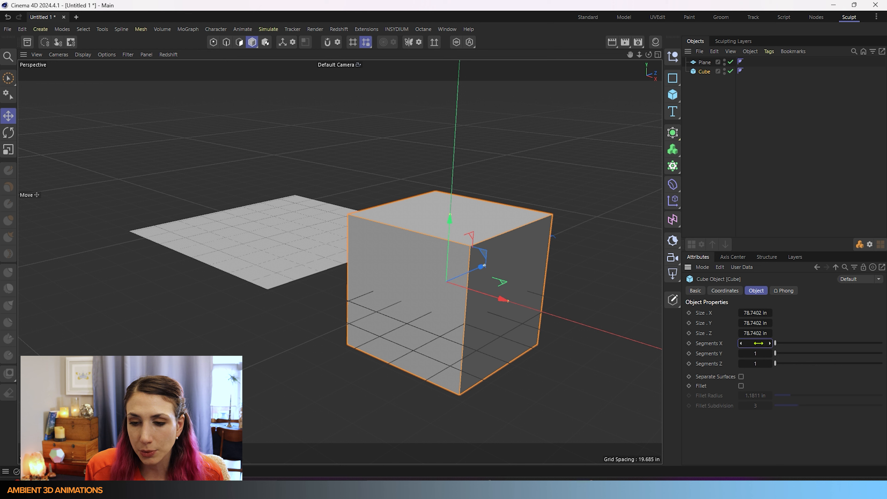
left_click(758, 343)
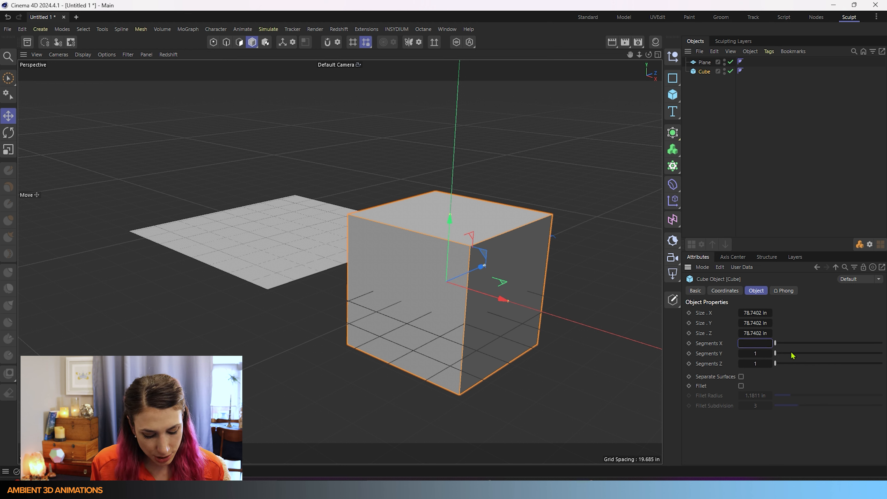
type("30")
key("Tab")
type("30")
key("Tab")
type("3")
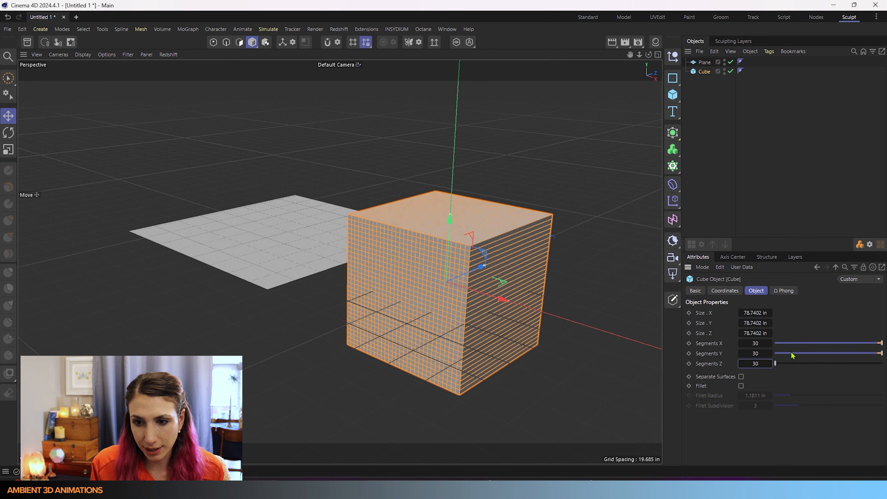
type("0")
left_click(713, 140)
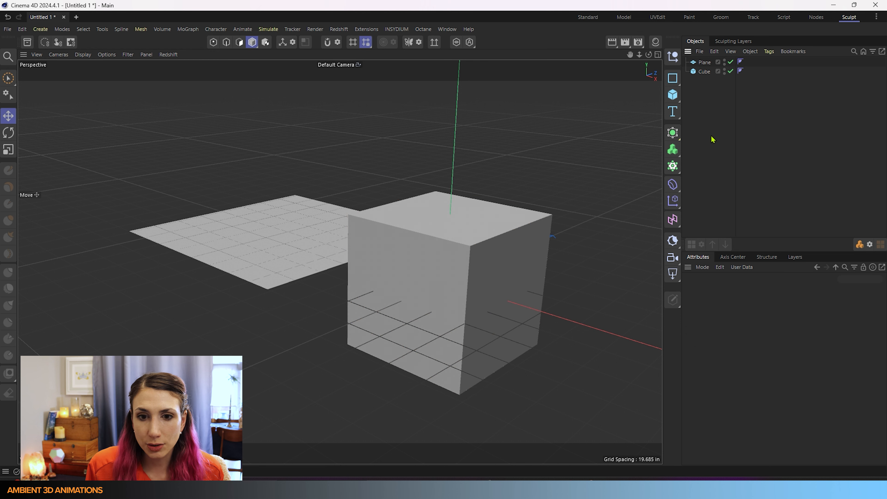
Switch the viewport shading to Gouraud Shading (Lines) with no object selected
left_click(704, 72)
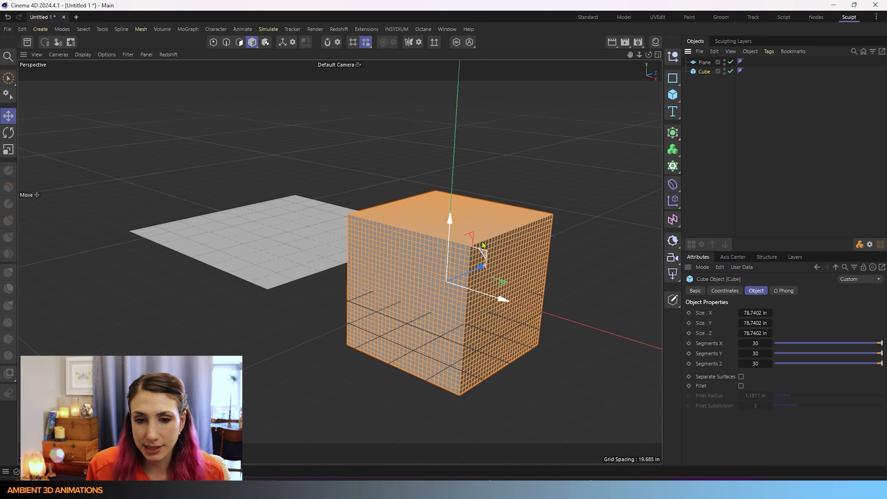
left_click(715, 129)
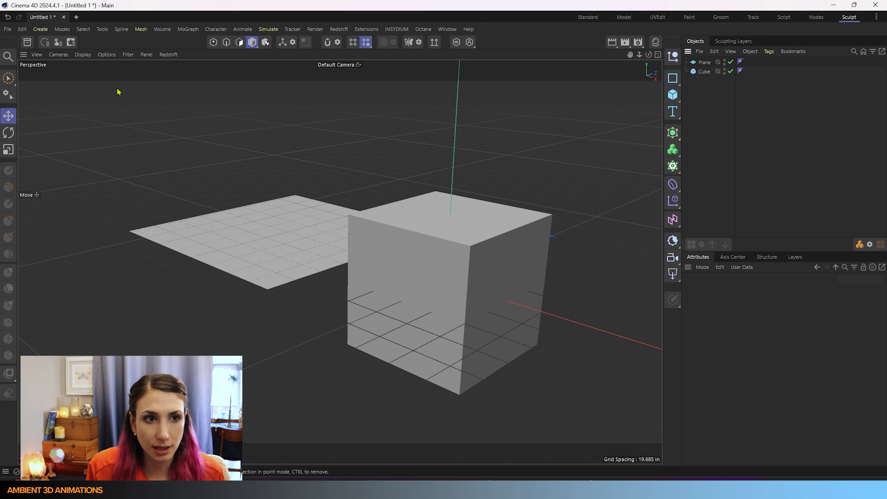
left_click(83, 55)
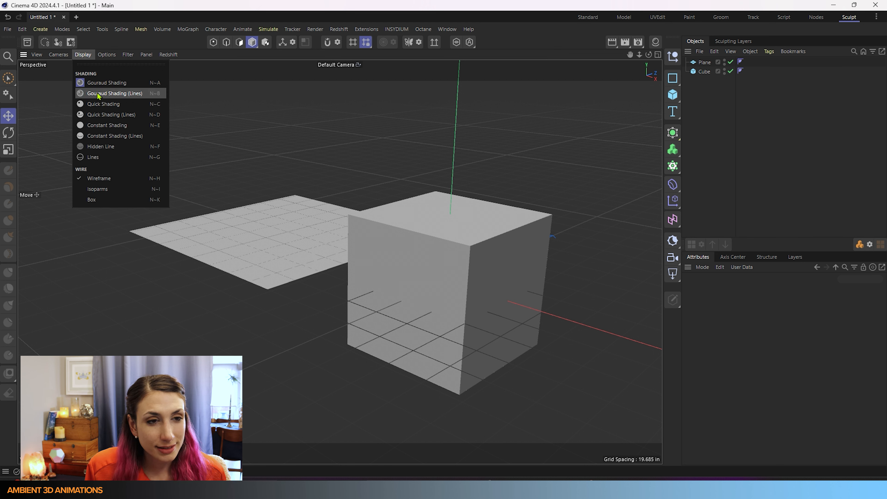
left_click(99, 94)
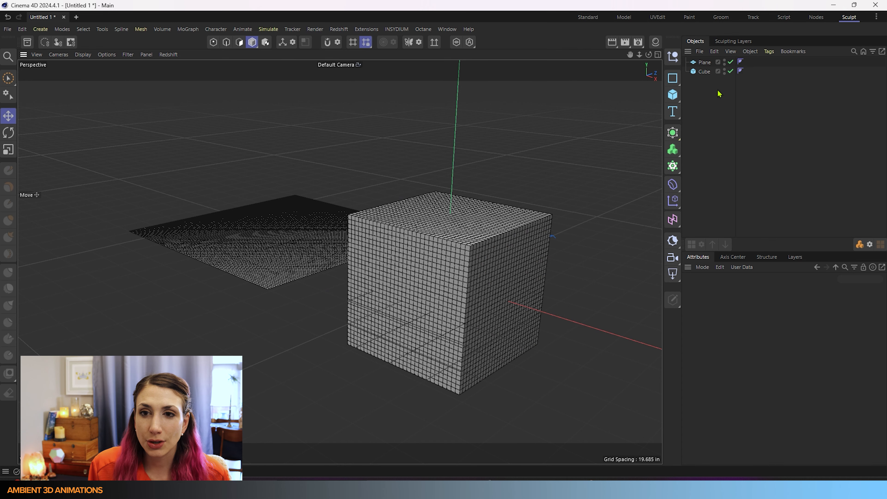
Convert both the plane and the cube into editable polygon objects, and clear the selection
left_click_drag(706, 71, 693, 65)
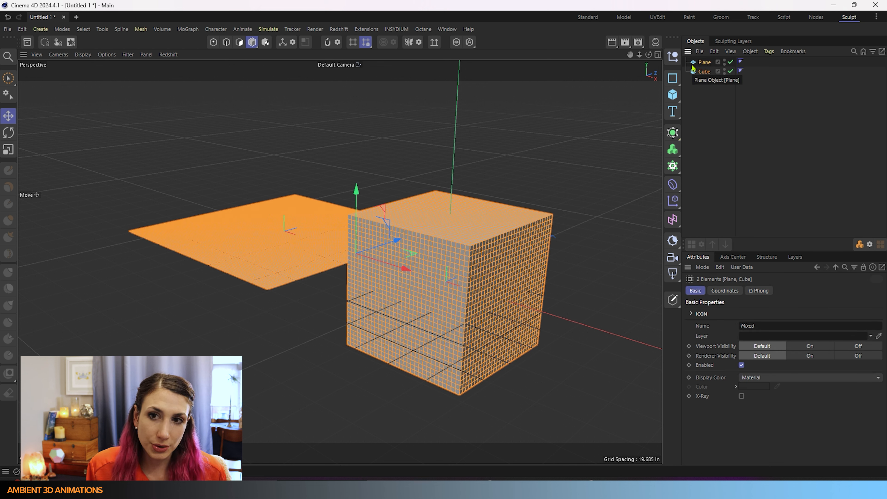
key("c")
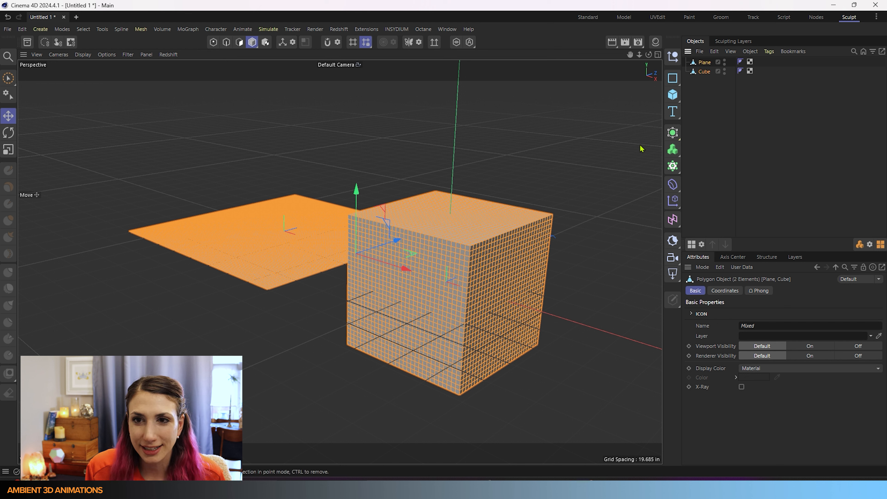
left_click(713, 87)
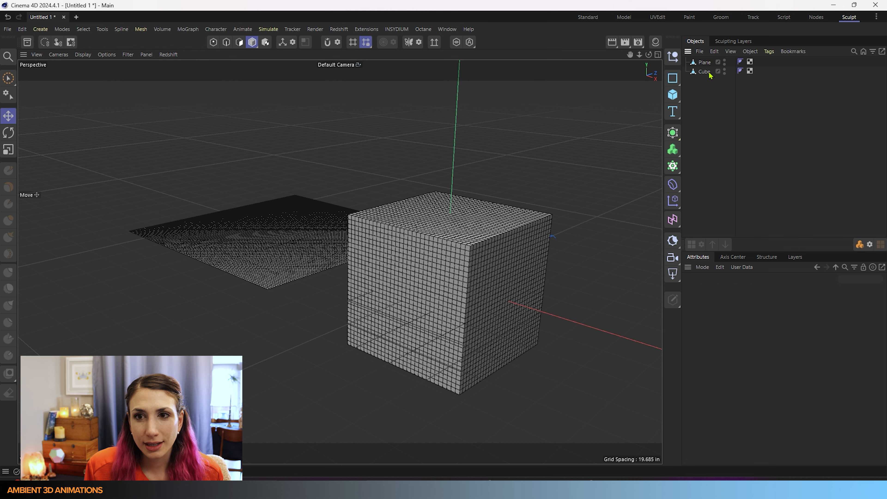
Activate the Draw sculpting brush for the plane and set its brush size to about 36
left_click(704, 63)
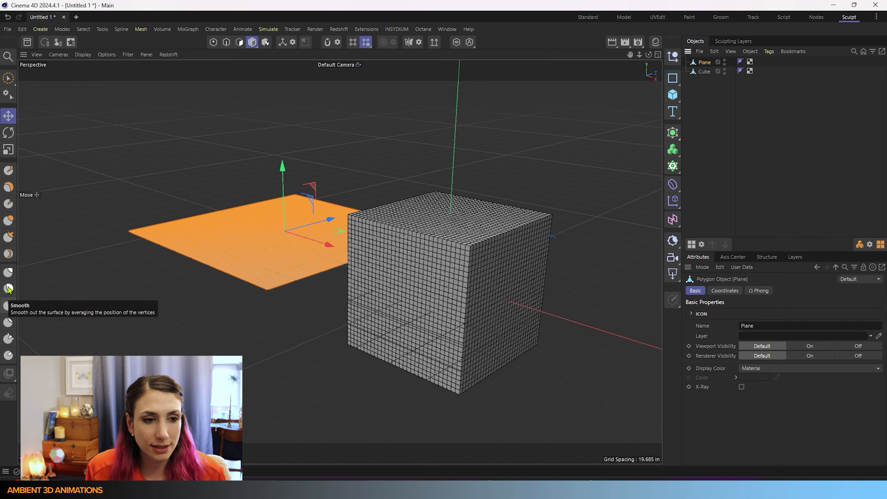
left_click(8, 170)
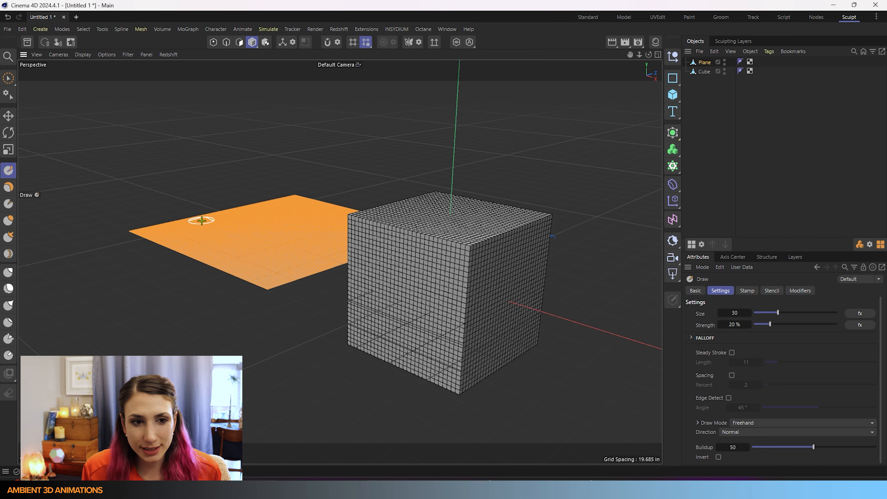
scroll(214, 248, "up", 5)
left_click_drag(234, 251, 308, 263, "alt")
middle_click_drag(298, 252, 421, 326, "alt")
mouse_move(421, 327)
left_mouse_down("alt")
mouse_move(434, 329)
mouse_move(422, 323)
left_mouse_up("alt")
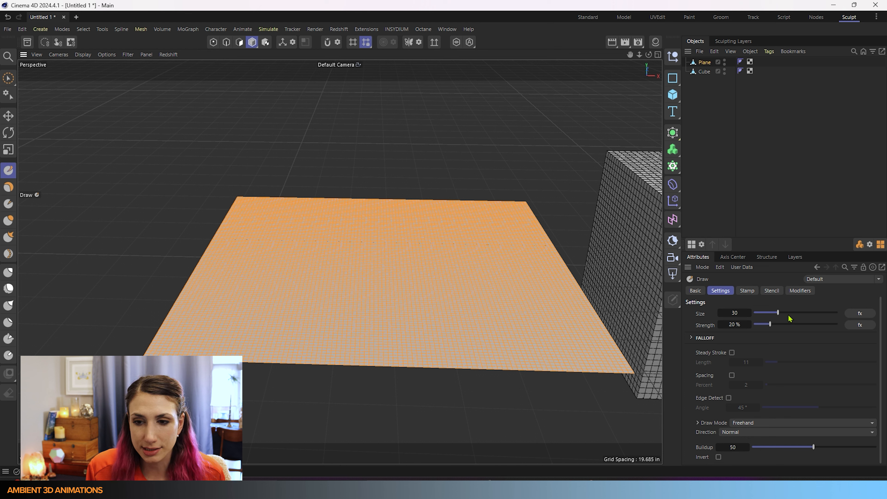
mouse_move(779, 312)
left_mouse_down()
mouse_move(844, 315)
mouse_move(757, 313)
mouse_move(816, 314)
left_mouse_up()
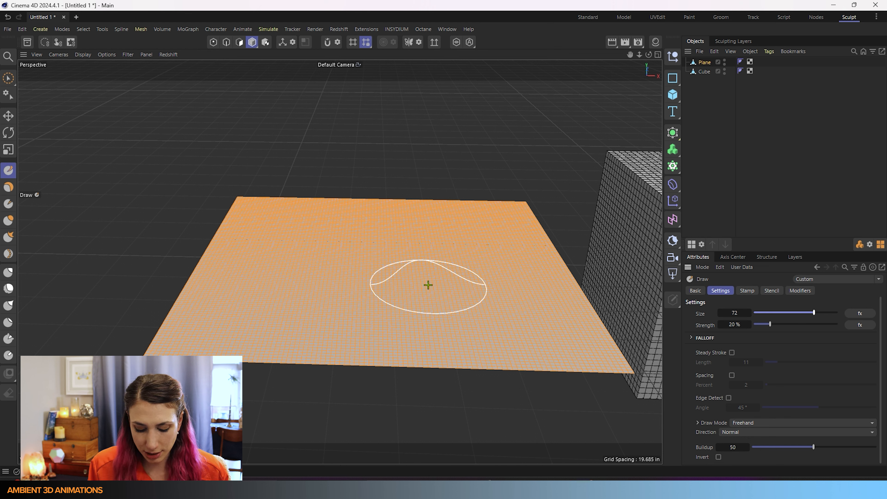
mouse_move(428, 285)
middle_mouse_down()
mouse_move(502, 284)
mouse_move(421, 287)
middle_mouse_up()
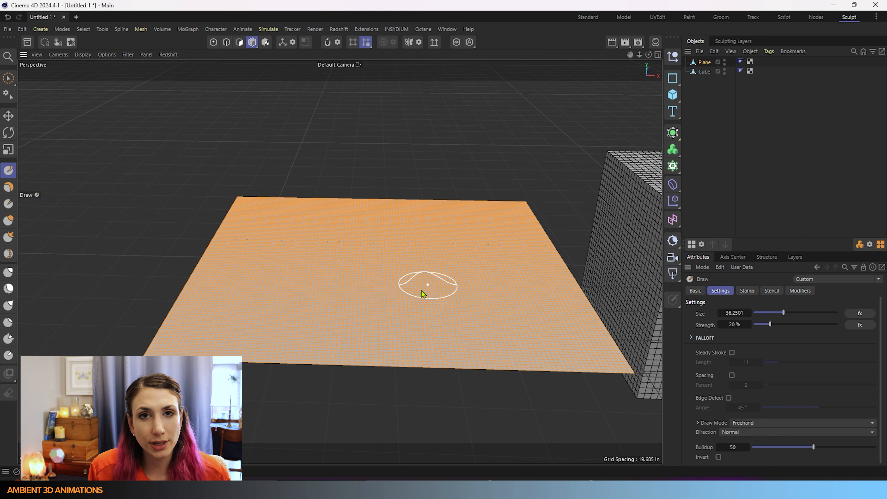
Enable Link Size for the sculpting brushes and compare the brush size on Wax and Knife
left_click(695, 292)
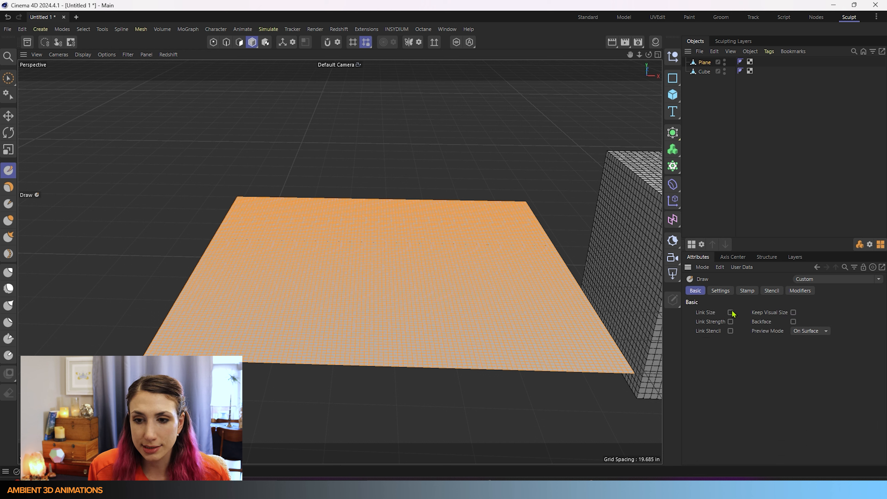
left_click(731, 313)
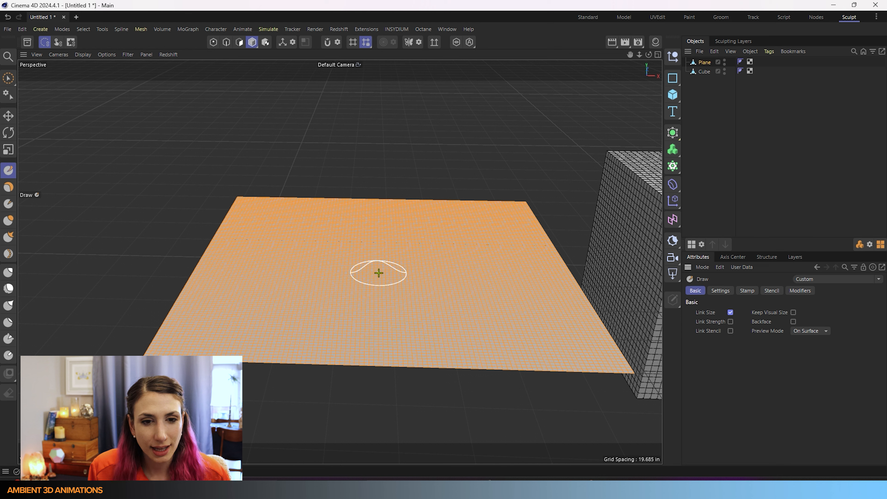
left_click(9, 187)
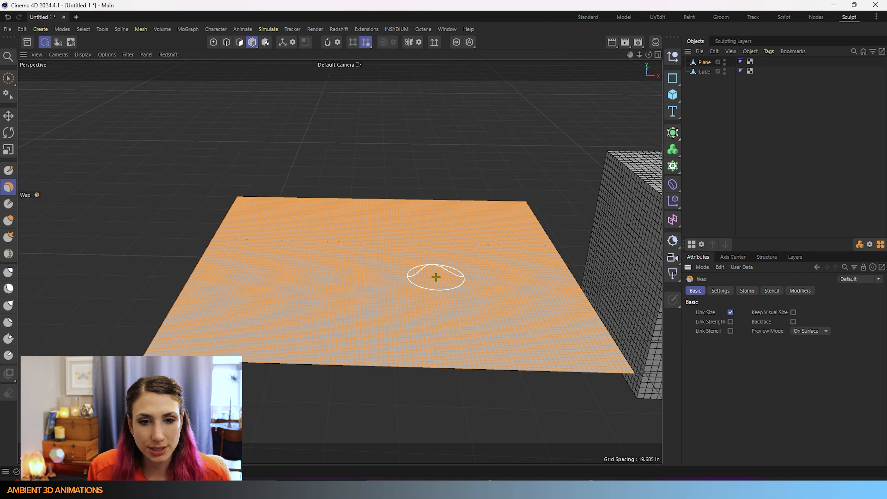
left_click(10, 205)
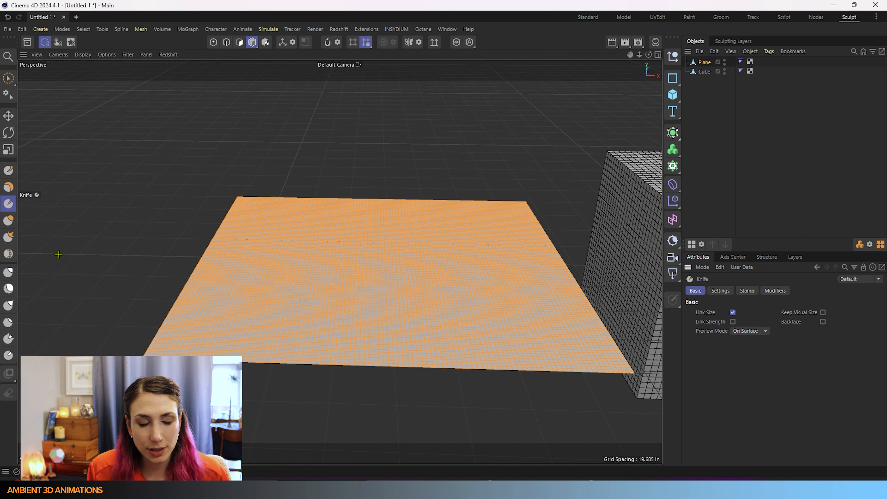
Sculpt a raised diagonal stroke across the plane with the Draw brush and inspect the deformation up close
left_click(9, 170)
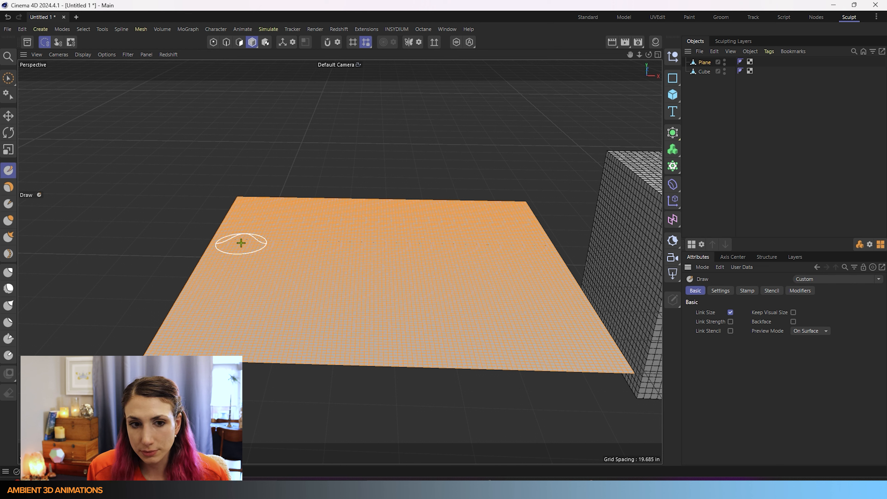
mouse_move(272, 245)
left_mouse_down()
mouse_move(479, 350)
mouse_move(456, 333)
left_mouse_up()
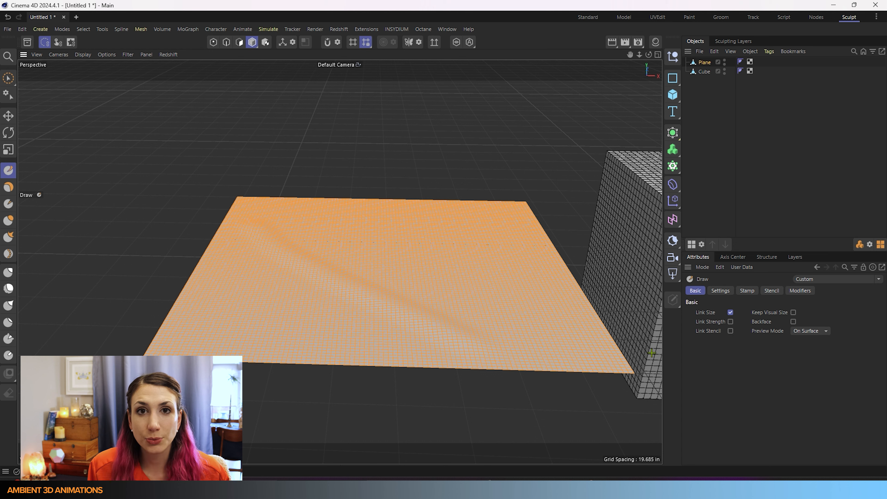
scroll(410, 313, "up", 5)
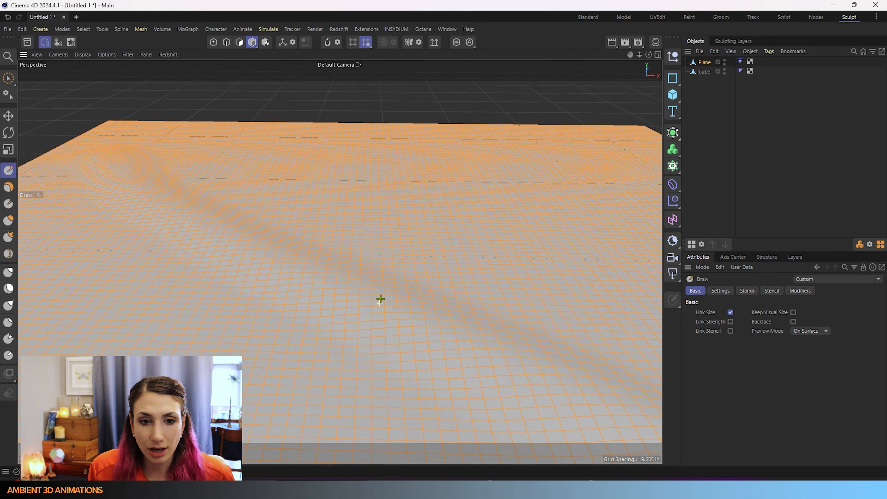
left_click_drag(381, 299, 381, 300, "alt")
scroll(380, 300, "down", 2)
scroll(381, 300, "down", 2)
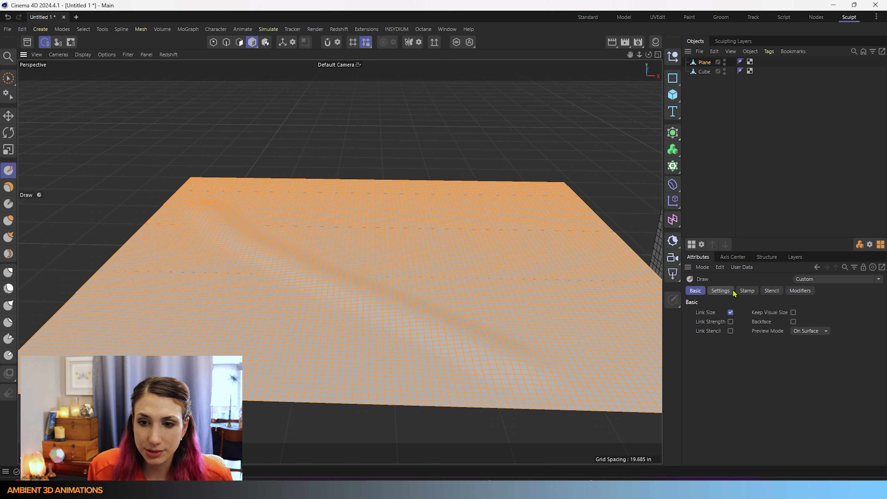
Set the Draw brush strength to about 245.6% and sculpt a second raised diagonal ridge across the plane's far side
left_click(720, 290)
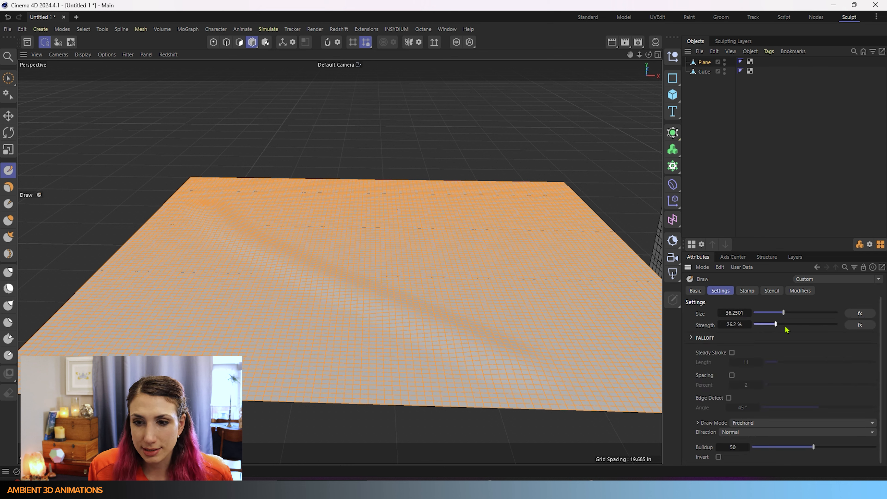
left_click_drag(785, 325, 839, 325)
left_click_drag(737, 328, 746, 327)
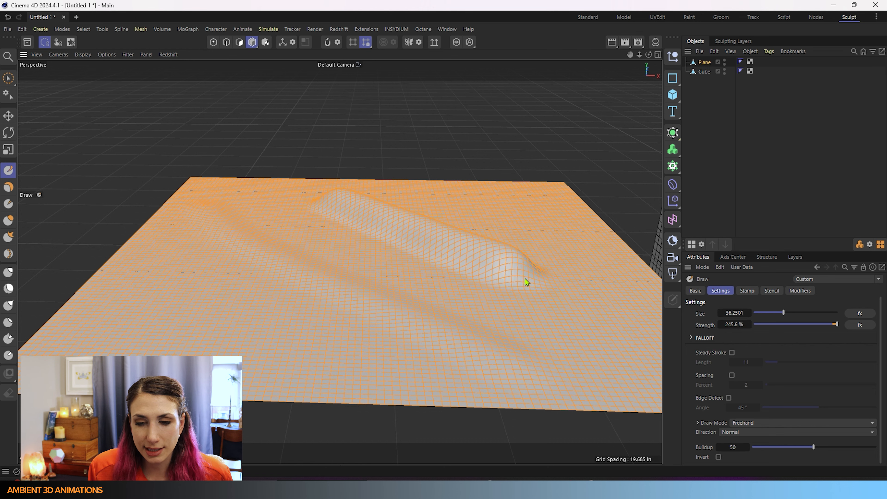
left_click_drag(588, 296, 602, 302)
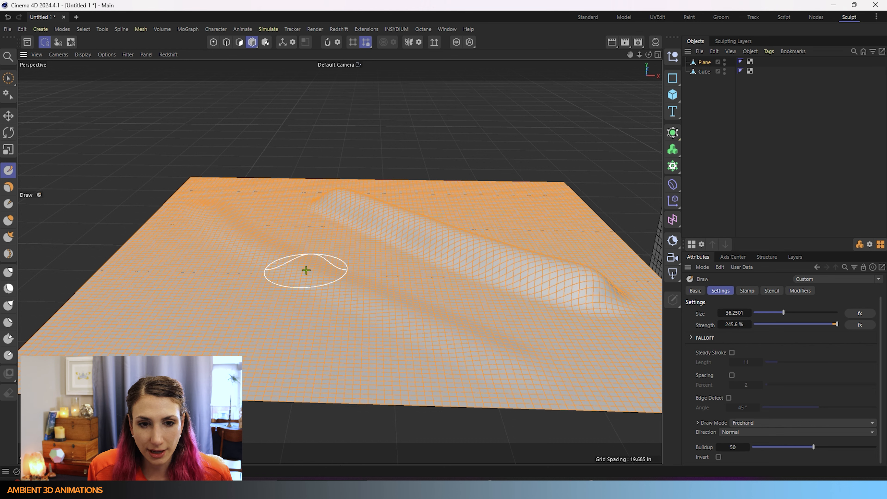
mouse_move(419, 309)
left_mouse_down("alt")
mouse_move(457, 317)
mouse_move(470, 345)
mouse_move(470, 337)
left_mouse_up("alt")
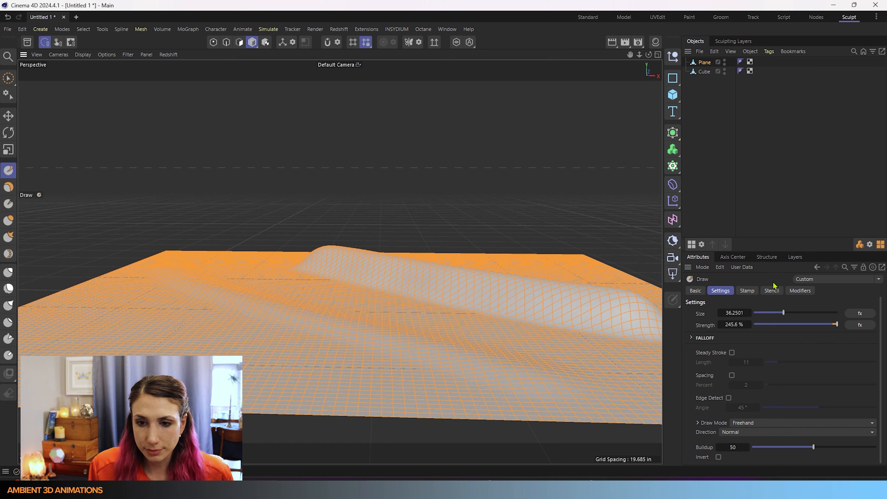
Enable Link Strength so the sculpting brushes share the same strength value
left_click(696, 290)
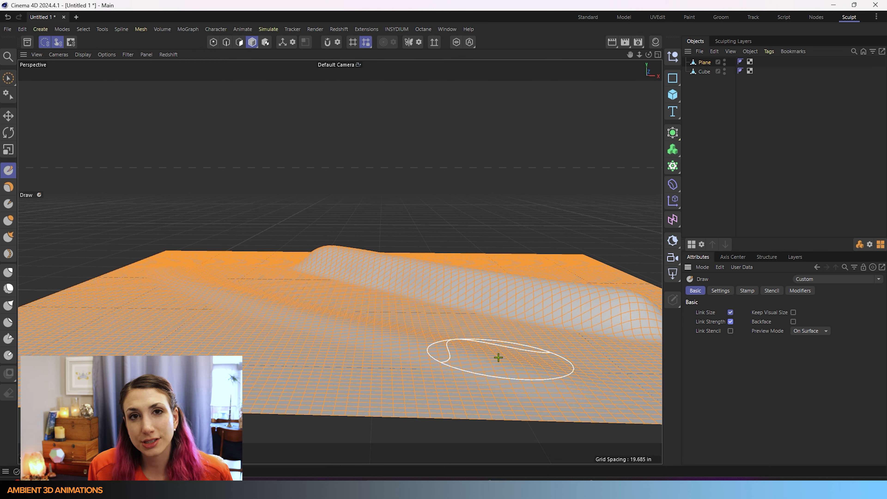
left_click_drag(428, 317, 428, 339, "alt")
scroll(426, 340, "down", 1)
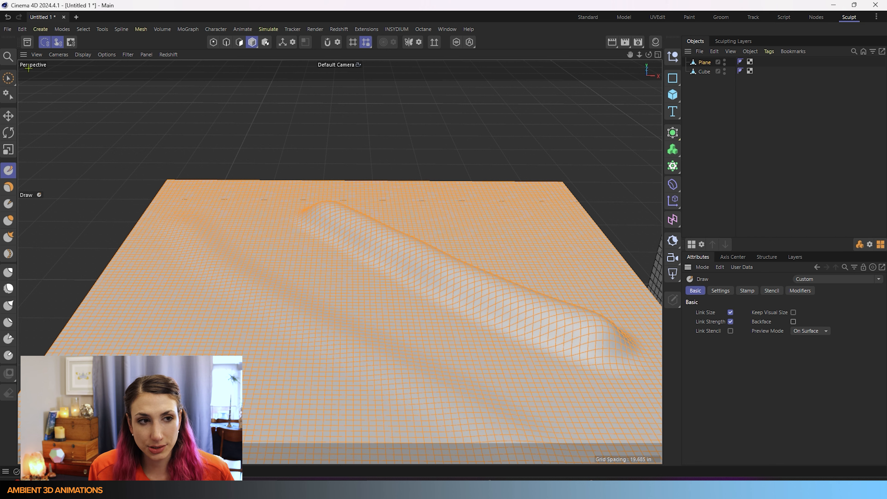
Brush-select a patch of polygons near the plane's far corner, inspect it from above and beneath, and clear the selection
left_click(9, 78)
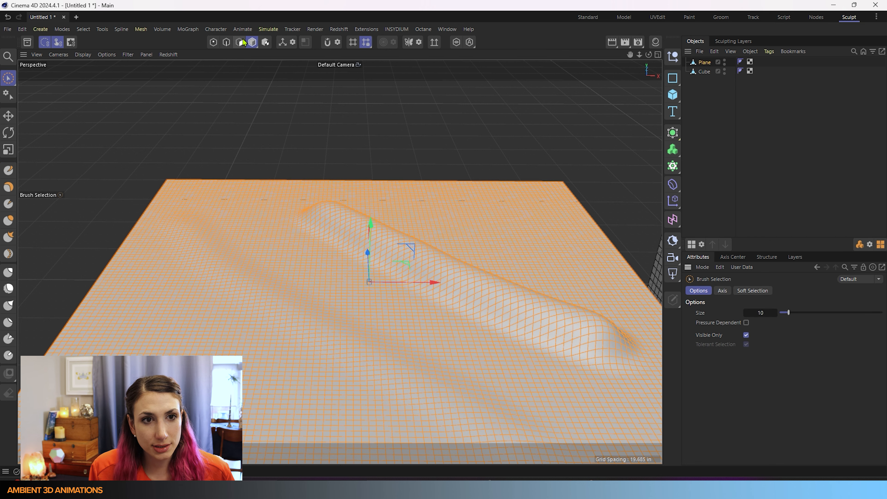
left_click(241, 42)
mouse_move(467, 212)
left_mouse_down()
mouse_move(548, 248)
mouse_move(494, 203)
mouse_move(487, 218)
mouse_move(524, 226)
left_mouse_up()
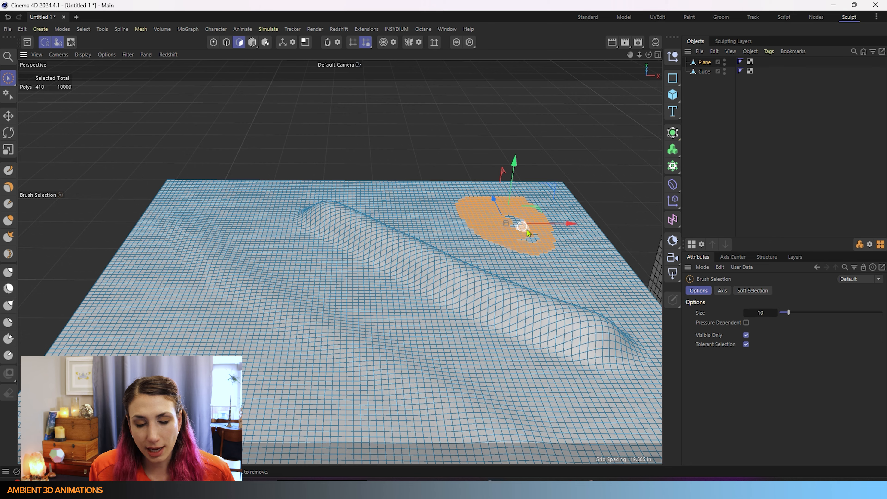
left_click_drag(503, 279, 499, 190, "alt")
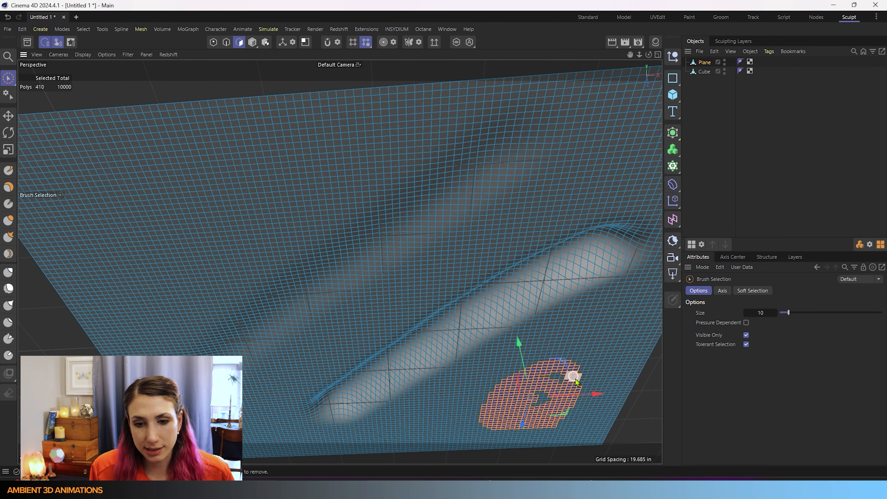
scroll(565, 414, "up", 5)
scroll(493, 311, "down", 5)
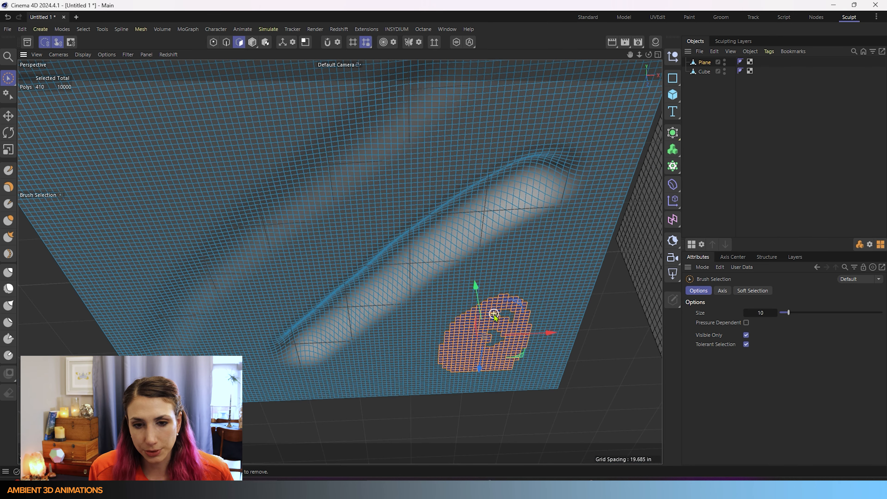
left_click_drag(430, 180, 448, 290, "alt")
scroll(448, 289, "down", 5)
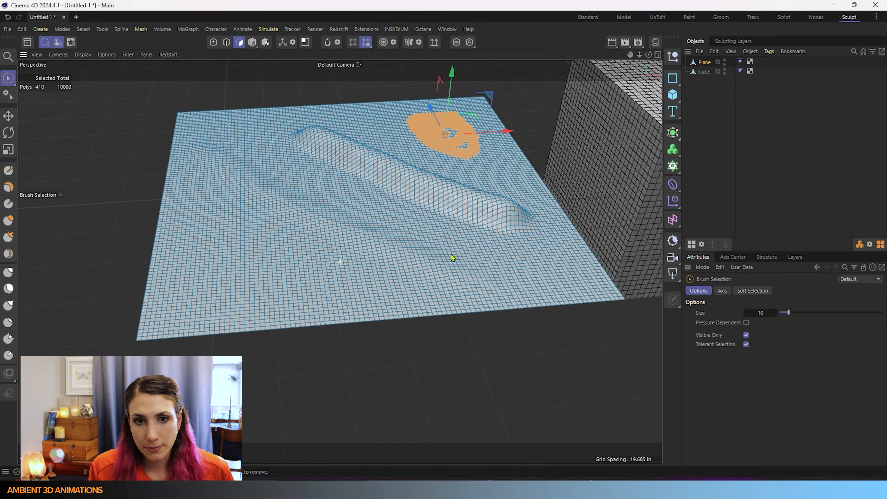
middle_click_drag(454, 258, 433, 369, "alt")
left_click(404, 114)
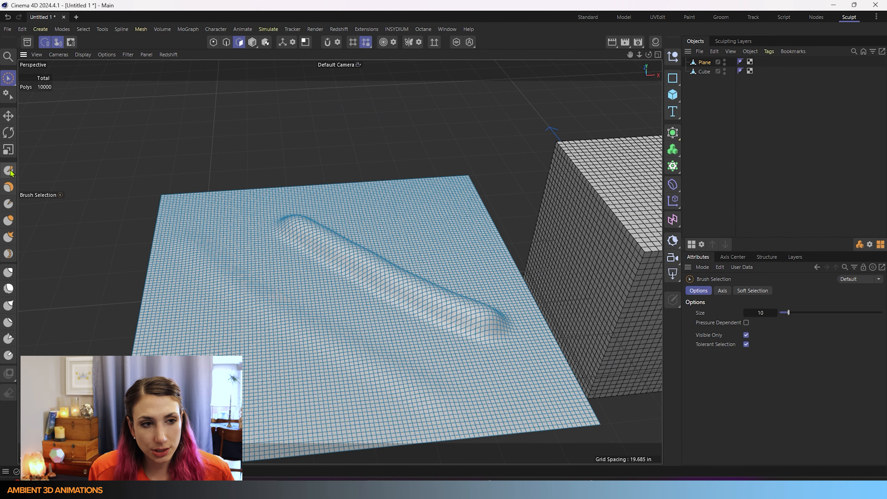
Sculpt a short raised stroke near the plane's front corner with the Draw brush and view the plane from beneath
left_click(8, 171)
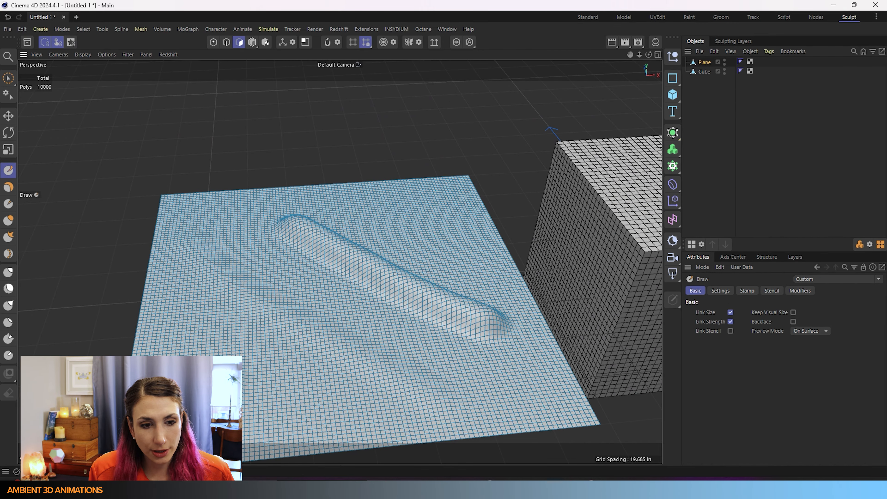
left_click_drag(203, 395, 229, 379)
scroll(310, 407, "down", 2)
left_click_drag(311, 408, 309, 204, "alt")
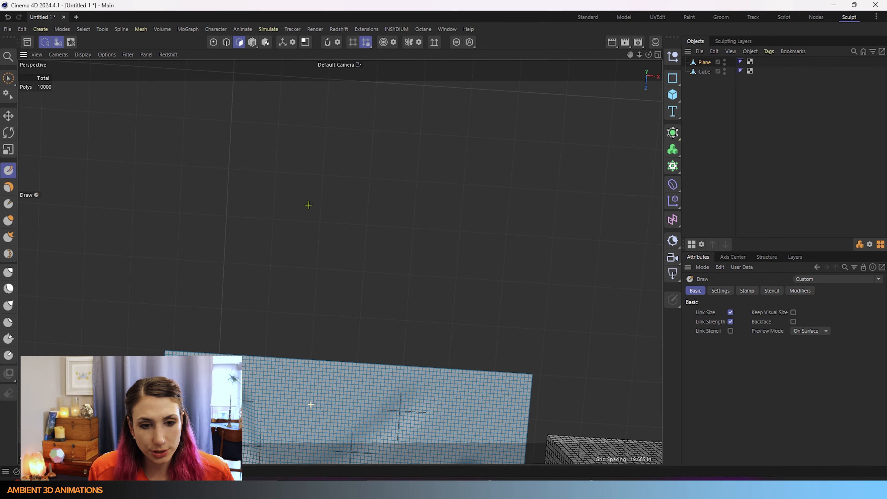
Enable Backface for the Draw brush, sculpt a short diagonal stroke from the plane's underside, and inspect it from above
middle_click_drag(381, 387, 414, 186, "alt")
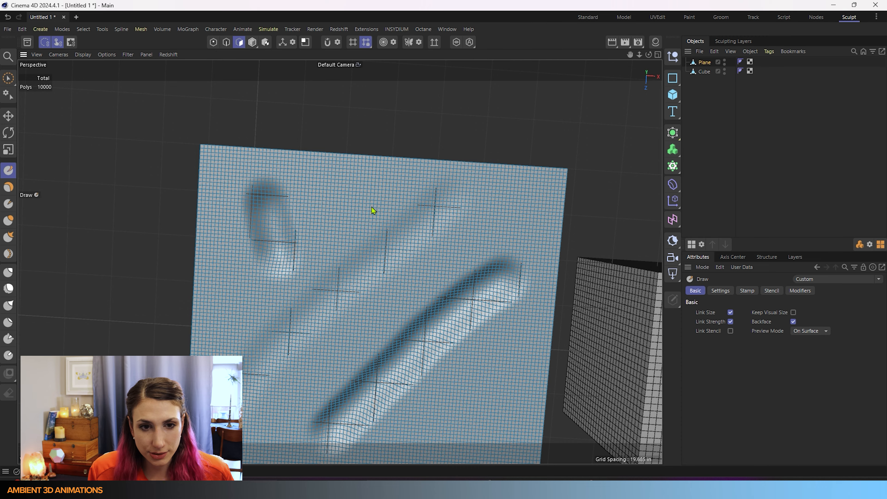
left_click_drag(373, 206, 317, 246)
mouse_move(367, 234)
left_mouse_down("alt")
mouse_move(375, 454)
mouse_move(366, 383)
mouse_move(365, 425)
left_mouse_up("alt")
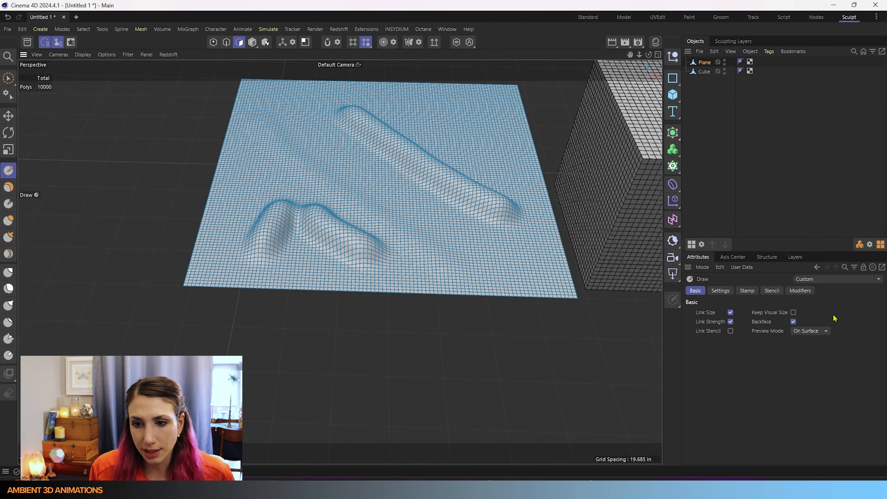
Disable Backface and undo the two short strokes on the plane
key("ctrl+z")
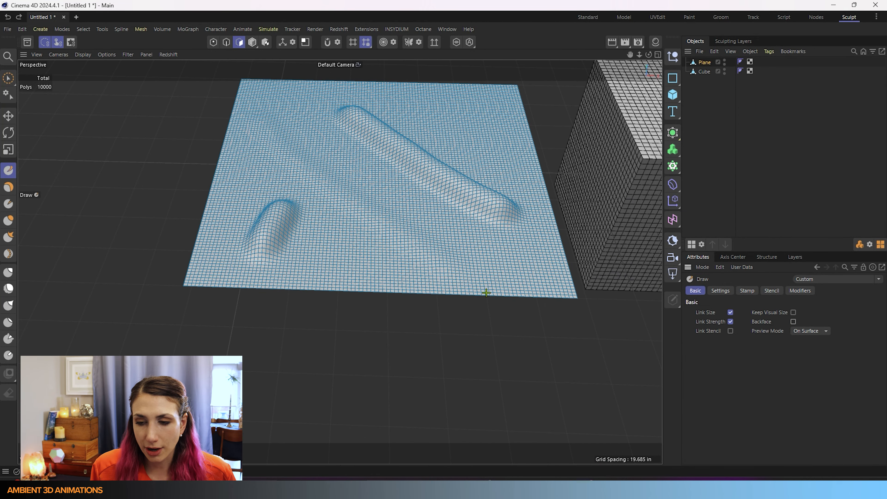
middle_click_drag(372, 154, 376, 272, "alt")
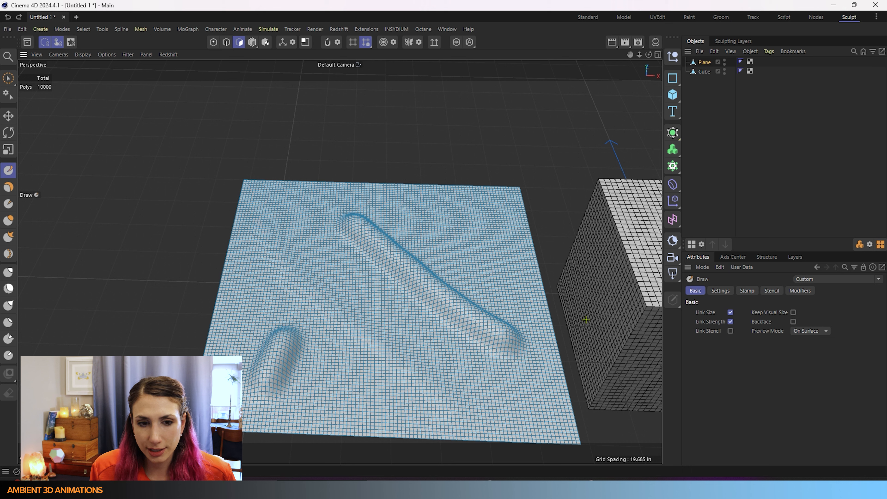
key("ctrl+z")
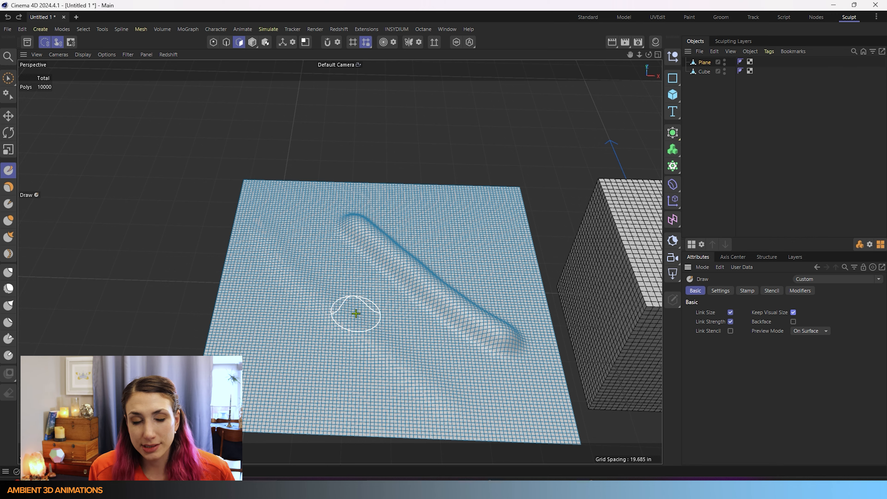
Compare the brush outline at different zoom levels with Keep Visual Size enabled and disabled, leaving the option off
scroll(356, 311, "up", 5)
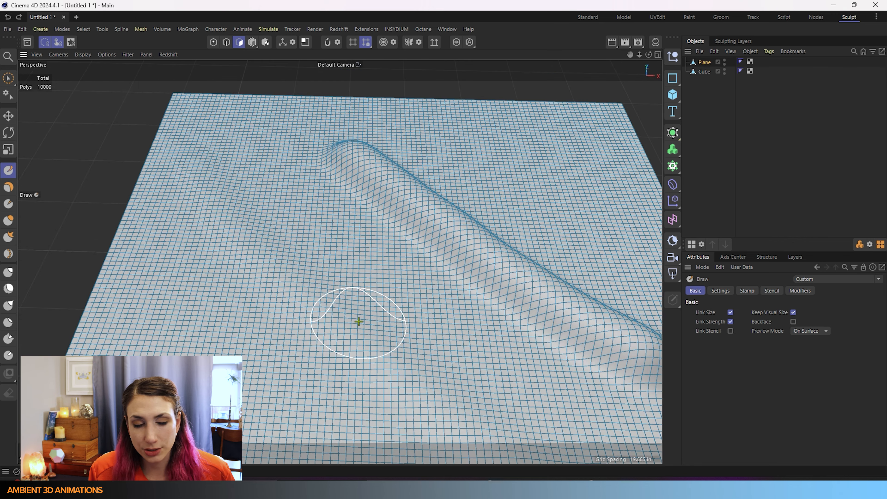
scroll(359, 321, "down", 5)
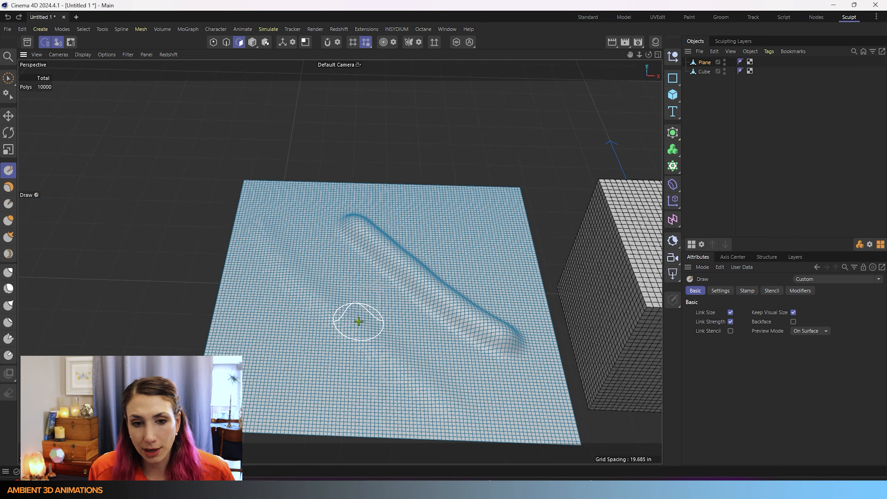
scroll(390, 323, "up", 5)
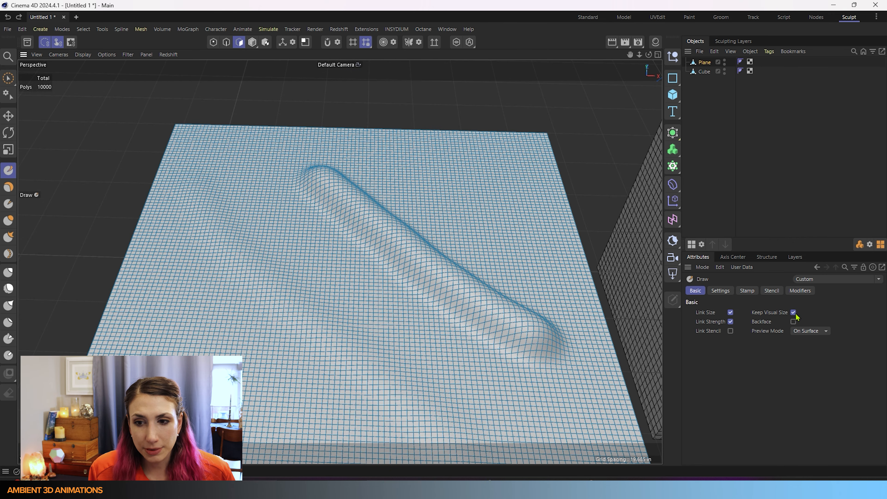
scroll(315, 295, "down", 5)
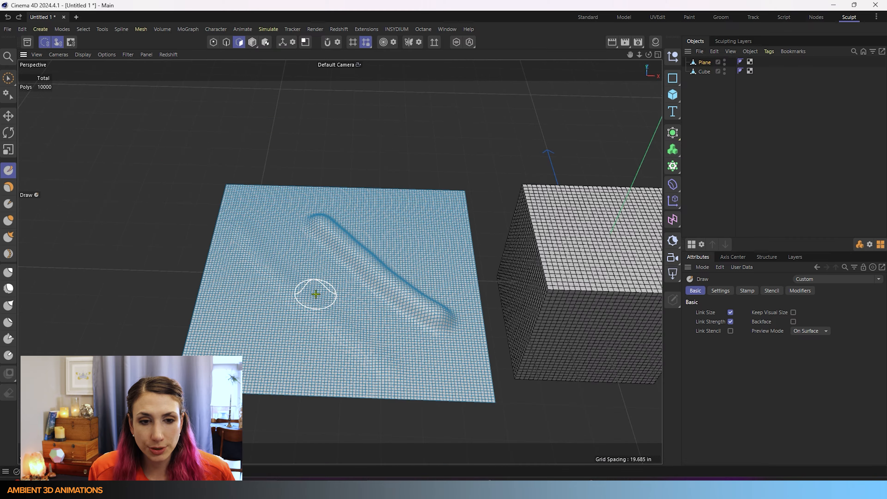
scroll(316, 295, "up", 6)
scroll(314, 296, "up", 2)
scroll(313, 297, "down", 6)
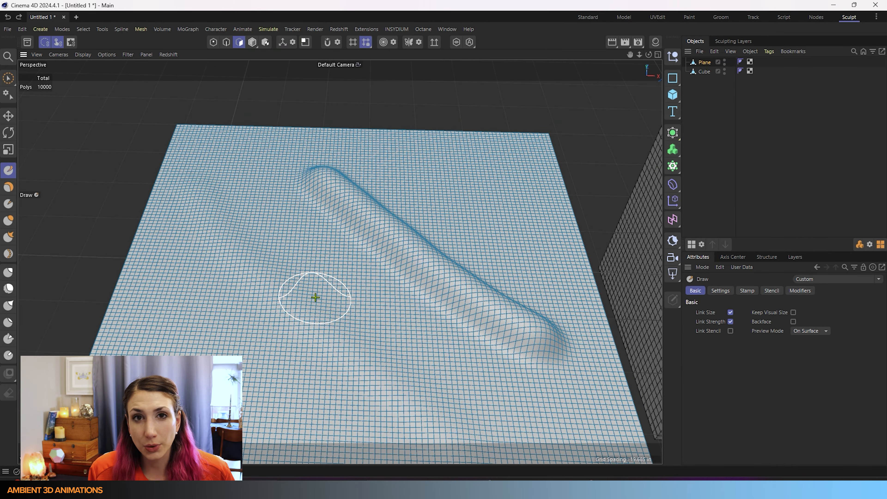
scroll(314, 300, "up", 6)
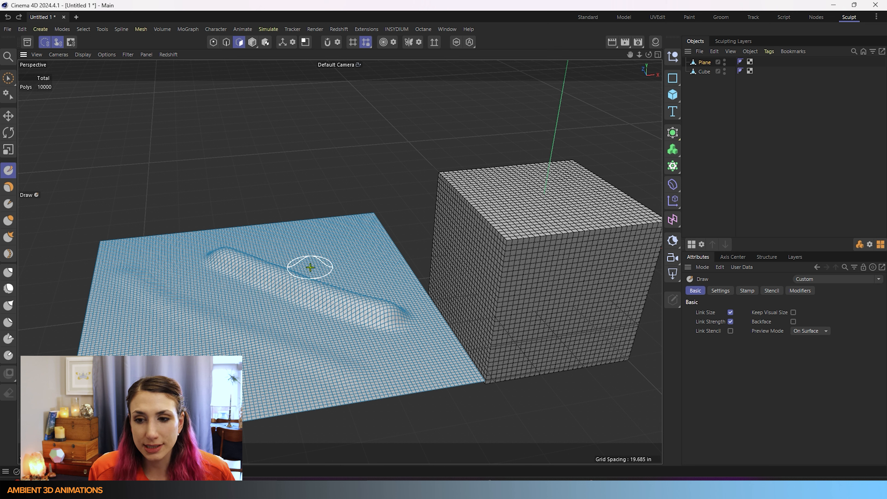
Set the Draw brush's Preview Mode to Screen and check the brush outline over the ridge
scroll(219, 260, "up", 4)
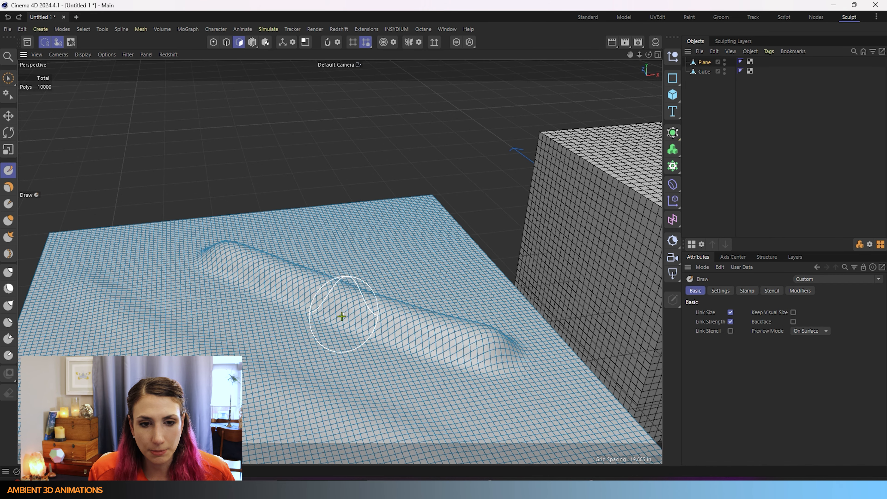
left_click(807, 331)
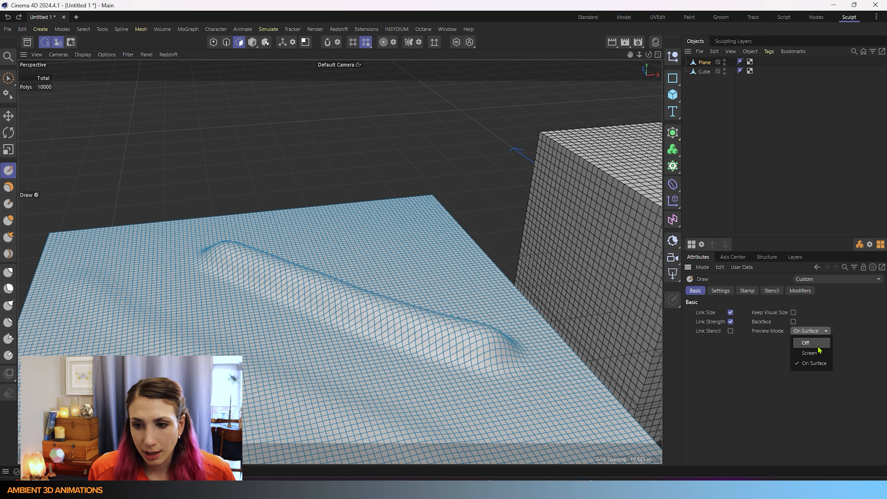
left_click(810, 349)
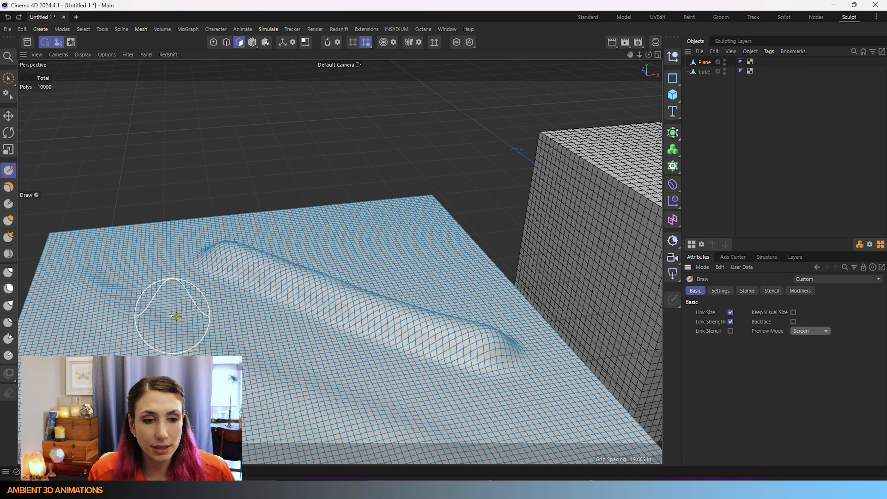
Set Preview Mode to Off and sculpt a long curving raised stroke around the plane's existing ridge
left_click(810, 330)
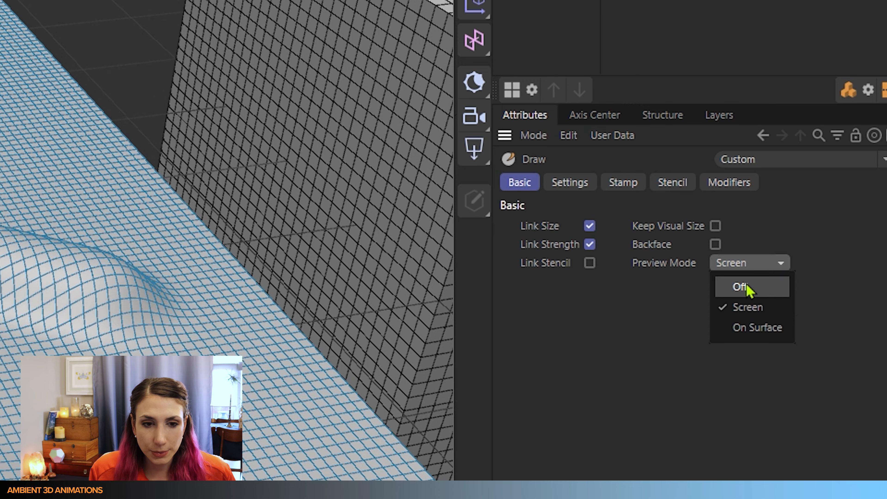
left_click(747, 286)
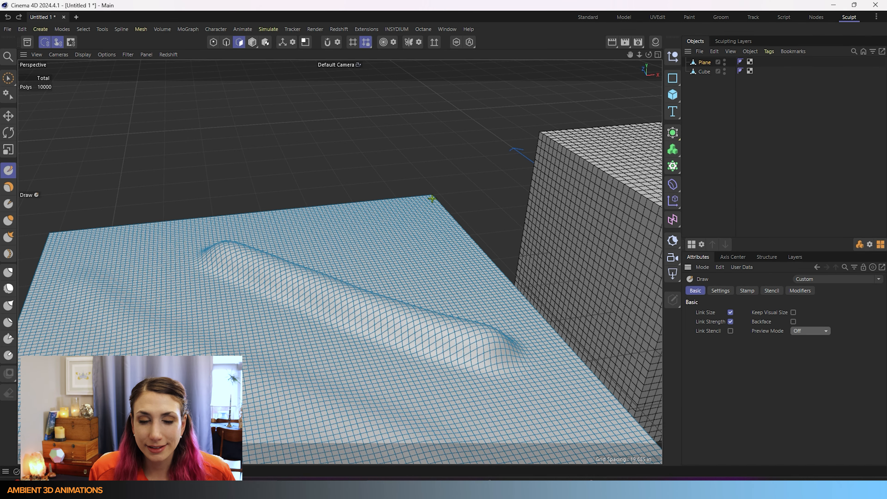
left_click_drag(398, 219, 260, 232)
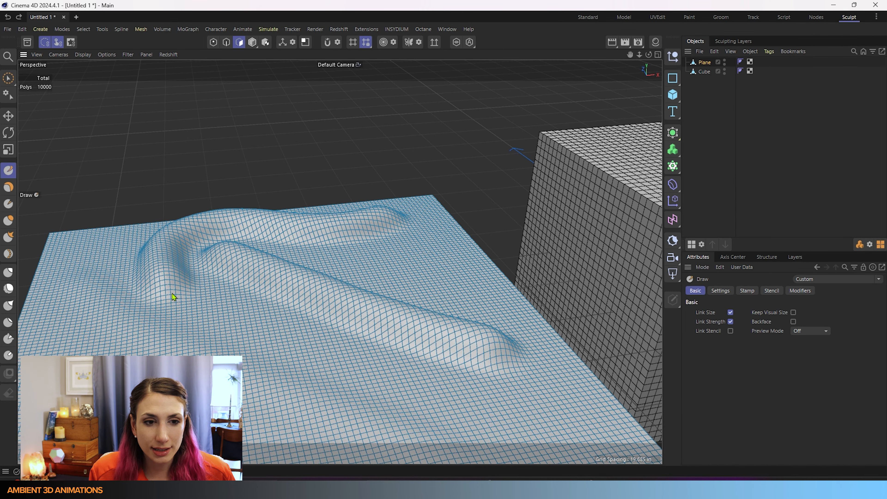
mouse_move(172, 294)
left_mouse_down()
mouse_move(274, 350)
mouse_move(456, 407)
mouse_move(529, 372)
mouse_move(448, 306)
left_mouse_up()
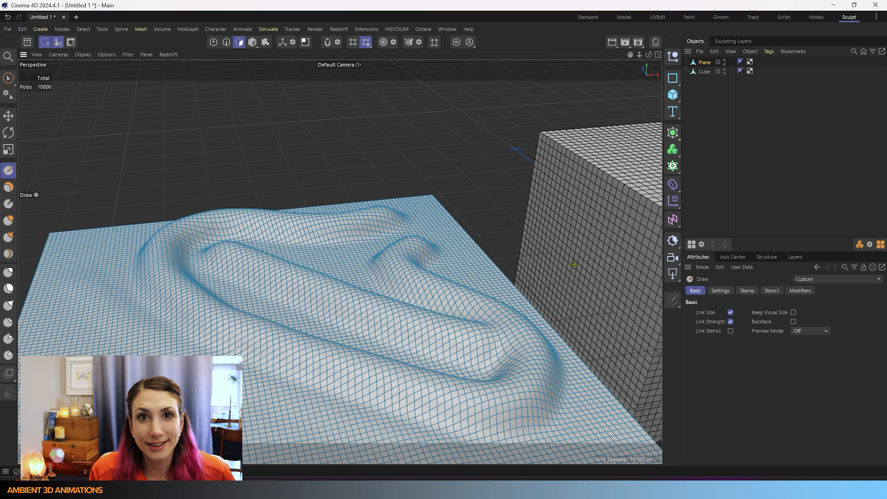
Set Preview Mode back to On Surface and undo the curving stroke around the ridge
left_click(816, 333)
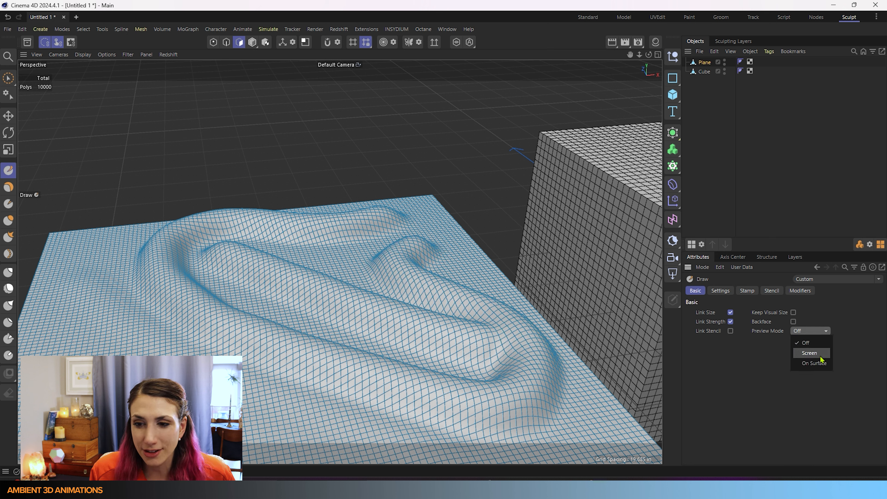
left_click(822, 367)
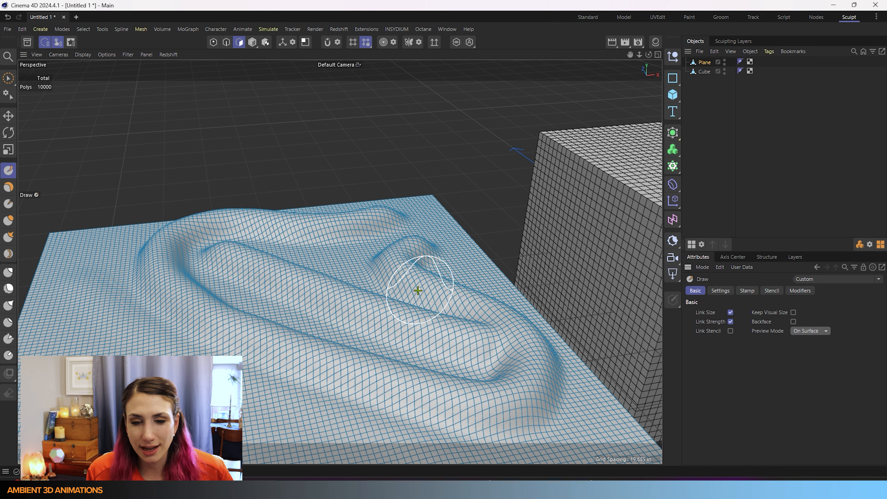
key("ctrl+z")
scroll(309, 333, "down", 3)
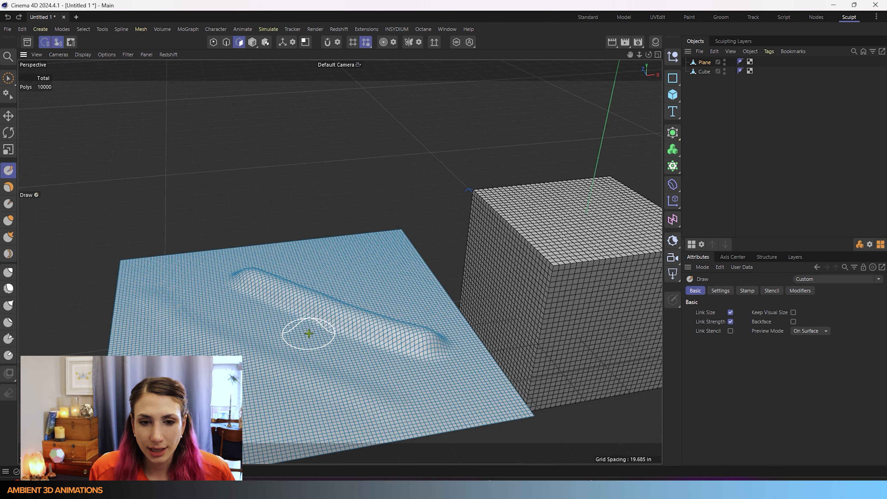
Show the Draw brush's falloff curve and sculpt a diagonal raised stroke near the plane's front-left corner
mouse_move(340, 363)
left_mouse_down("alt")
mouse_move(312, 363)
mouse_move(384, 357)
left_mouse_up("alt")
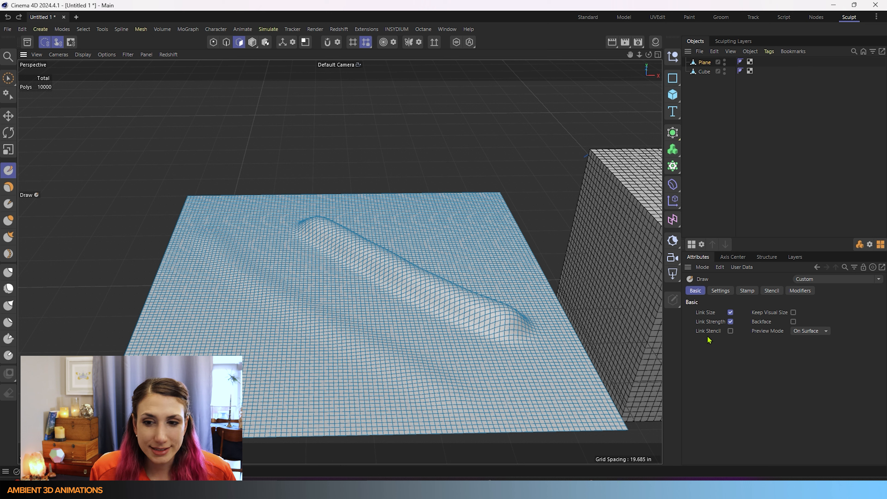
left_click(720, 291)
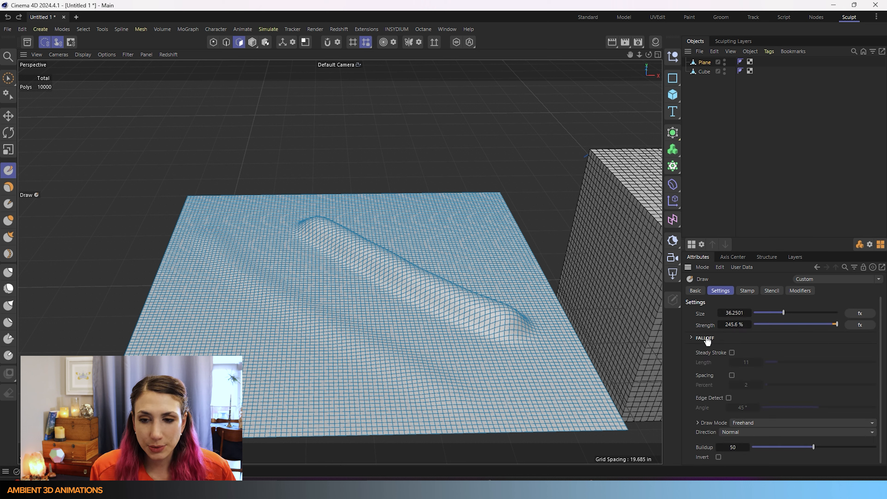
left_click(692, 339)
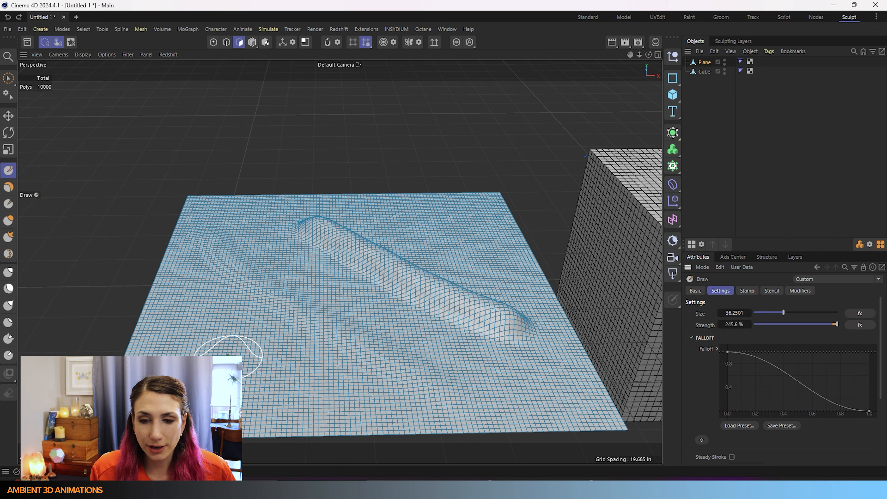
mouse_move(378, 309)
left_mouse_down("alt")
mouse_move(426, 311)
mouse_move(418, 317)
left_mouse_up("alt")
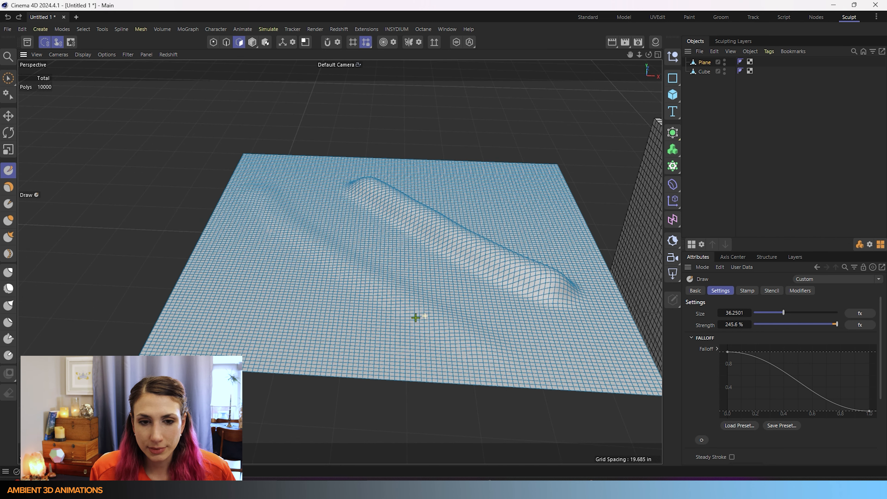
mouse_move(244, 257)
left_mouse_down()
mouse_move(263, 293)
mouse_move(352, 347)
mouse_move(383, 344)
left_mouse_up()
Flatten the falloff curve at its maximum of 1.0 and sculpt a short stroke behind the plane's long ridge
left_click_drag(869, 411, 870, 352)
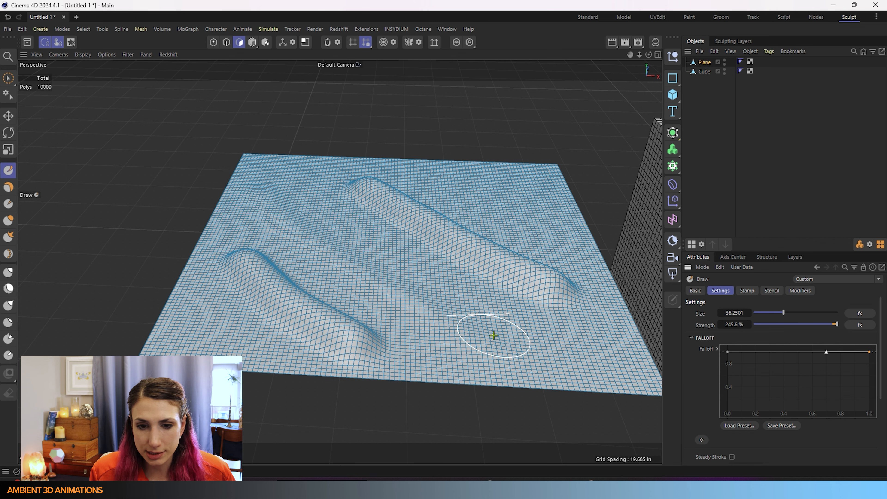
scroll(435, 349, "up", 2)
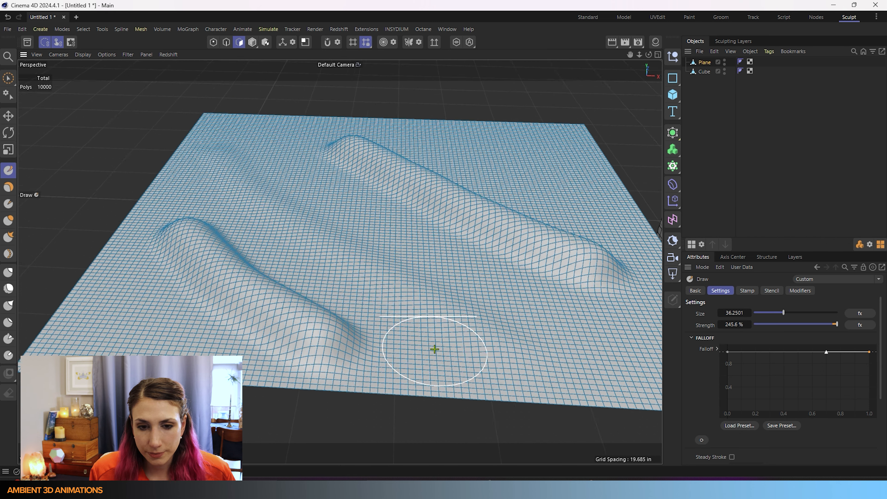
scroll(436, 349, "up", 5)
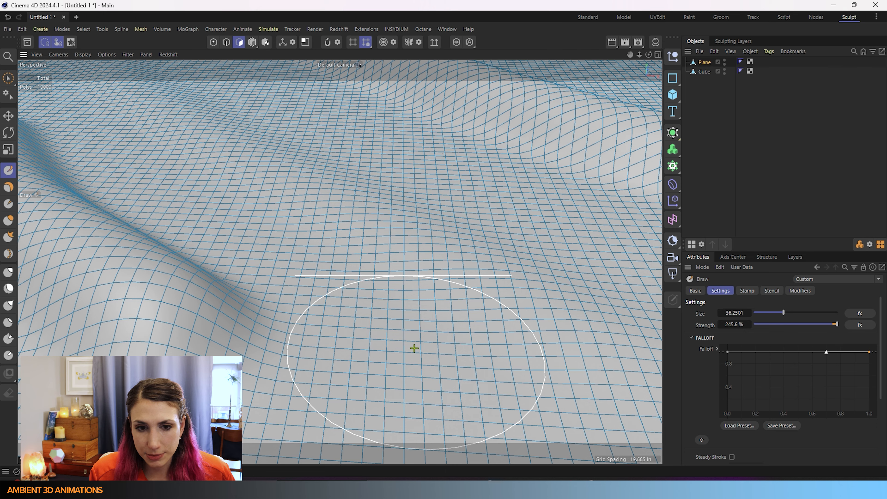
scroll(414, 348, "down", 7)
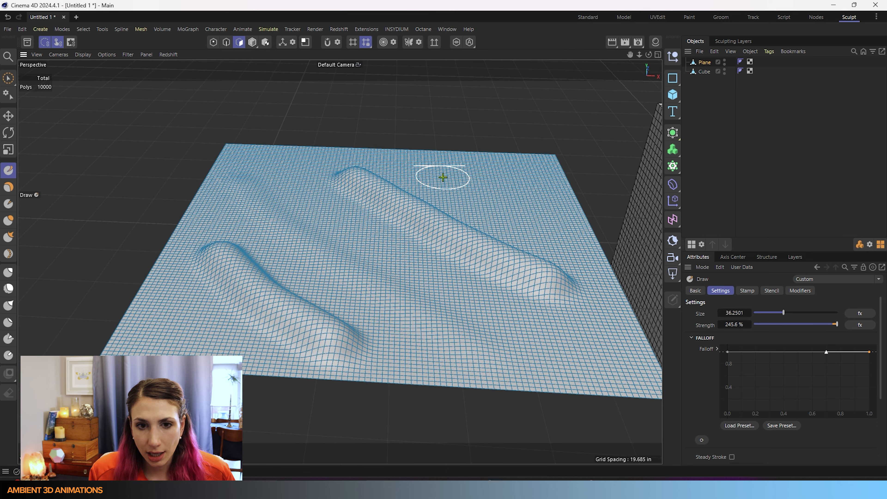
left_click_drag(445, 182, 537, 228)
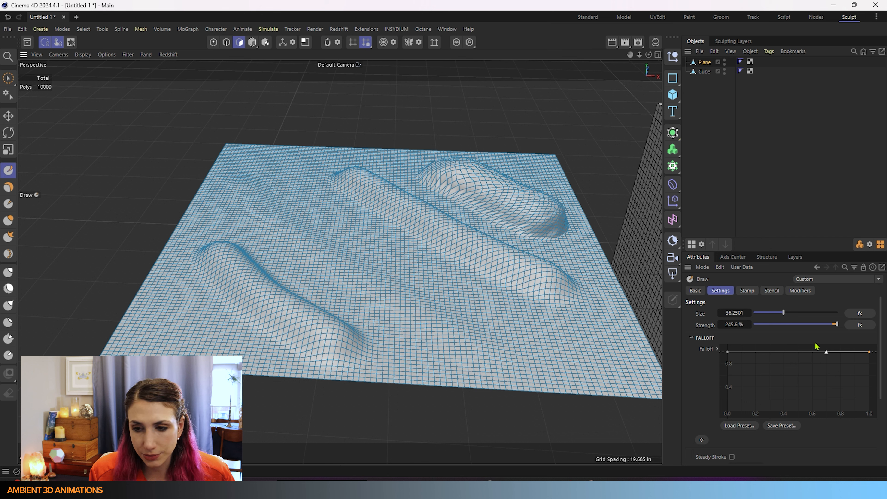
Add three points to the falloff curve, forming a dip to about 0.5 between 0.3 and 0.7 with a rounded shoulder before it
left_click(758, 354, "ctrl")
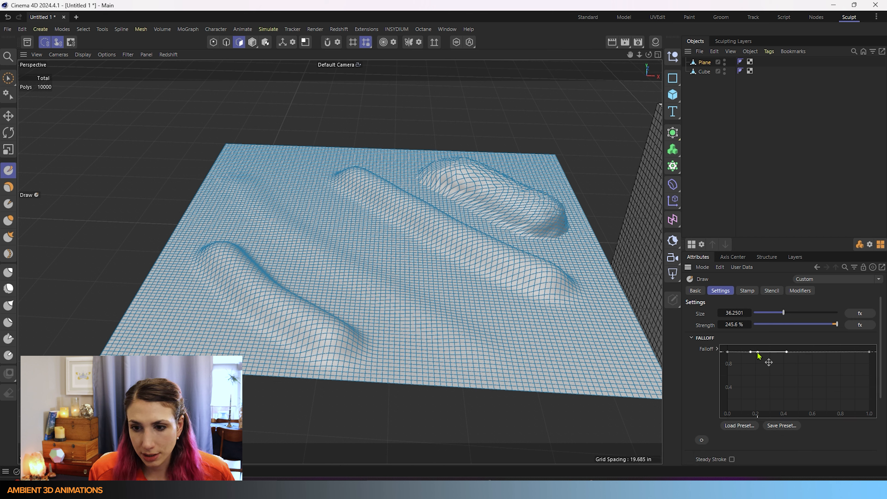
left_click_drag(760, 356, 771, 383)
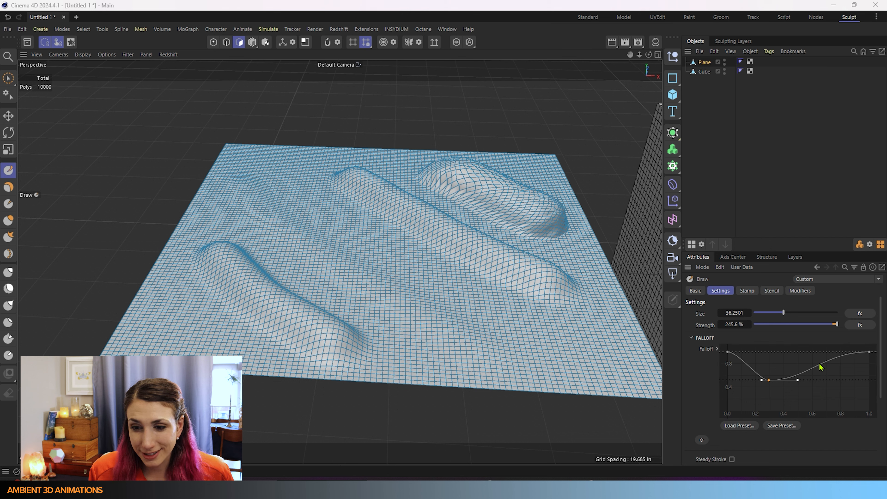
left_click(768, 369)
left_click_drag(820, 365, 826, 382, "ctrl")
mouse_move(826, 391)
left_mouse_down()
mouse_move(817, 394)
mouse_move(825, 378)
left_mouse_up()
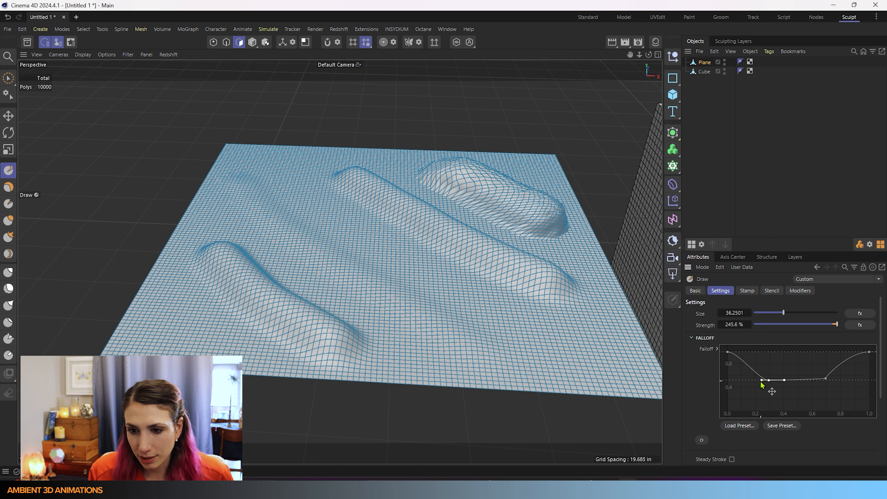
mouse_move(763, 381)
left_mouse_down()
mouse_move(769, 391)
mouse_move(770, 383)
left_mouse_up()
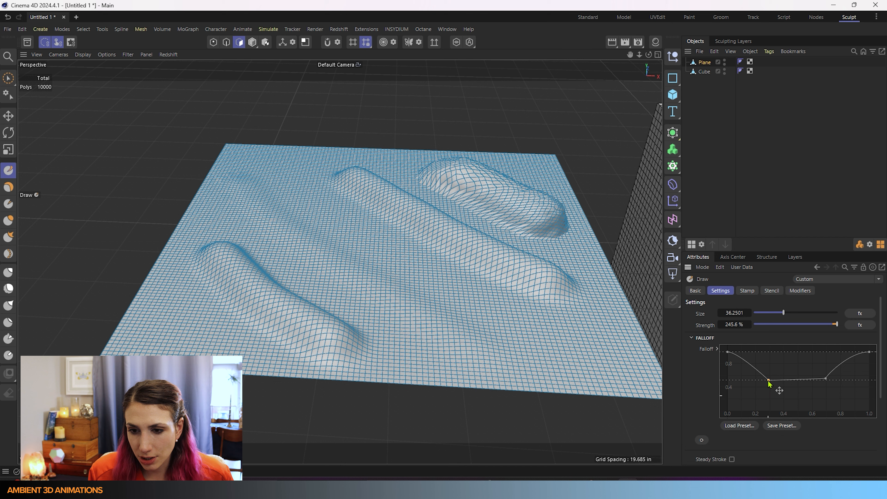
left_click(751, 368, "ctrl")
left_click_drag(751, 369, 762, 361)
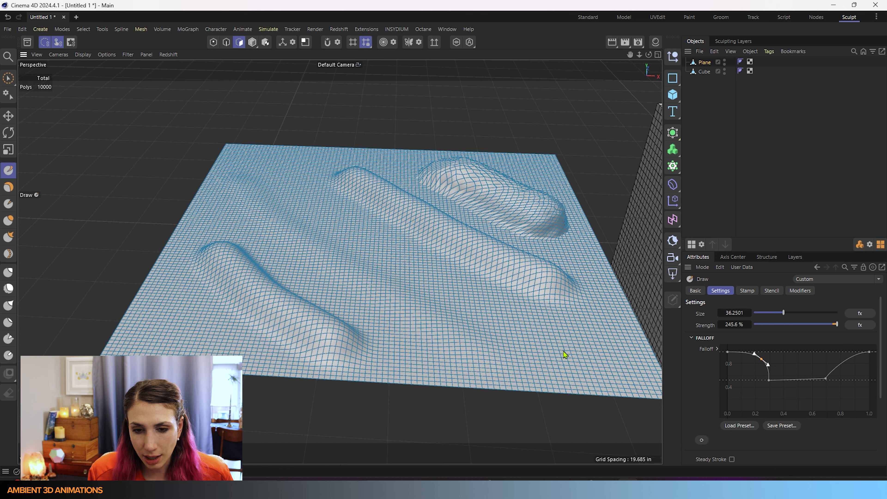
Sculpt two ring-shaped dabs near the plane's front edge and a diagonal stroke from its back-left corner using the custom falloff
left_click_drag(563, 354, 554, 354)
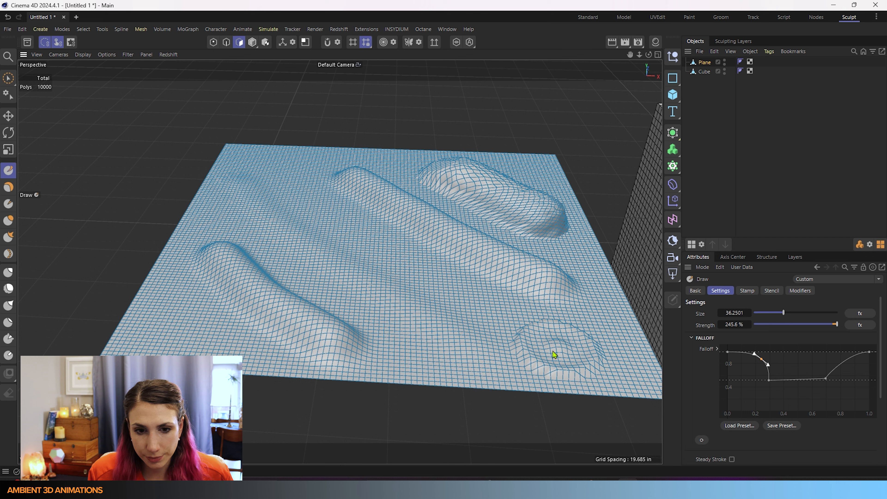
left_click_drag(406, 346, 401, 352)
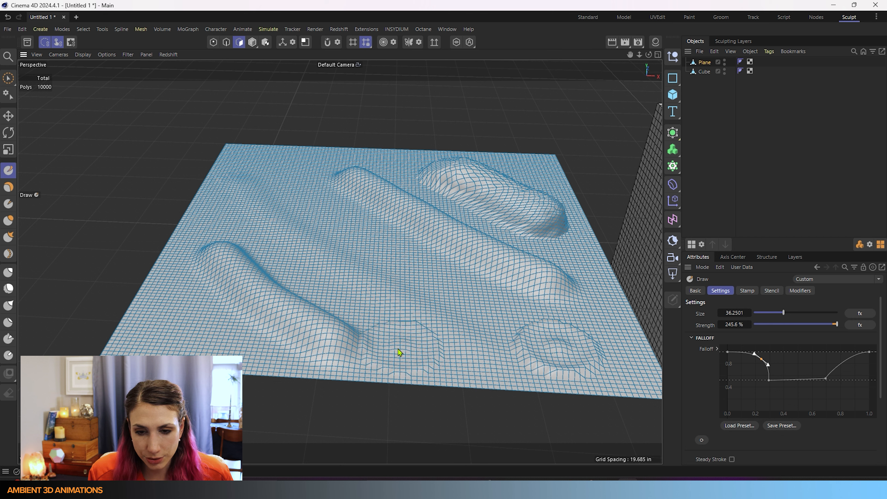
left_click(399, 352)
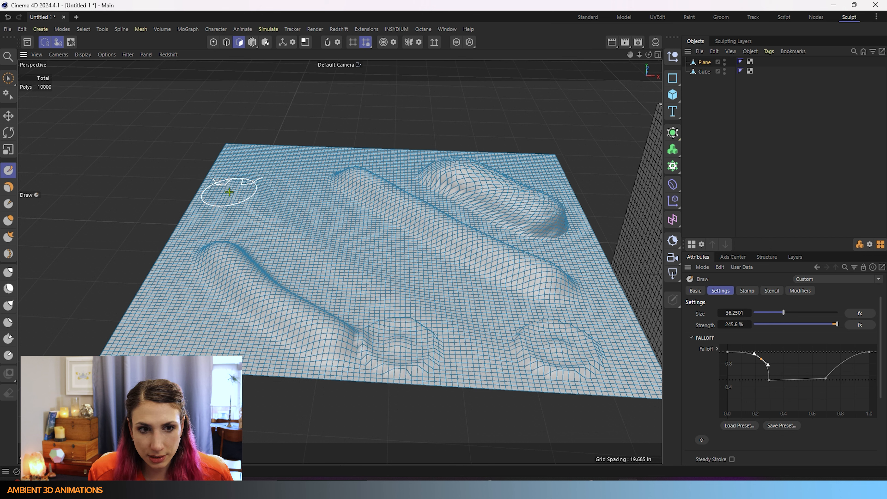
mouse_move(229, 191)
left_mouse_down()
mouse_move(254, 222)
mouse_move(311, 254)
mouse_move(363, 267)
left_mouse_up()
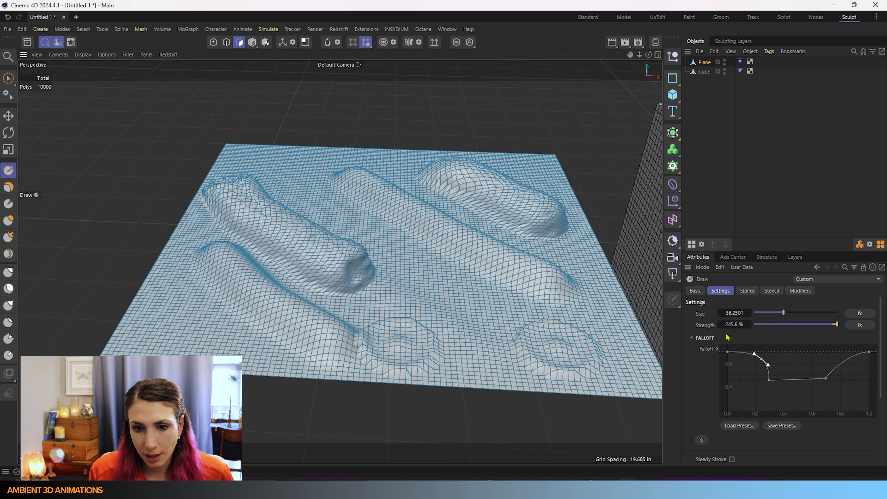
Undo all strokes on the plane, including the long ridge, to return it to a flat surface
key("ctrl+z")
key("ctrl+z")
key("ctrl+z")
key("ctrl+z")
key("ctrl+z")
key("ctrl+z")
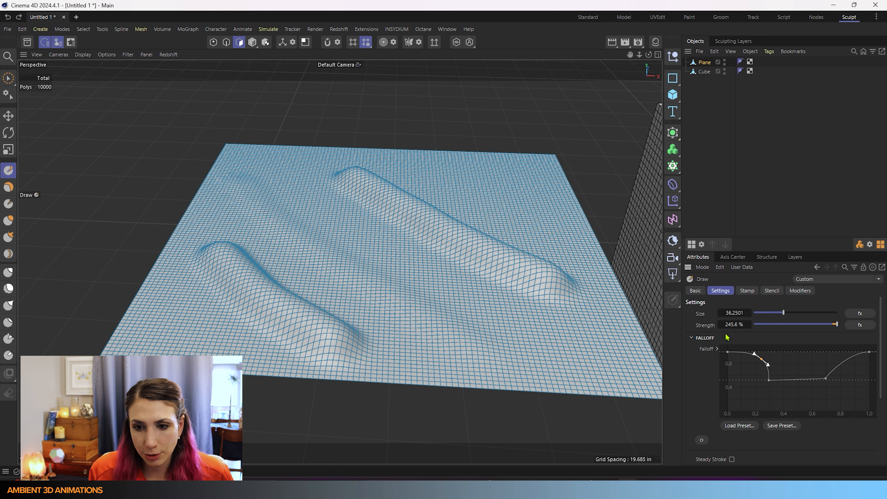
key("ctrl+z")
key("ctrl+z")
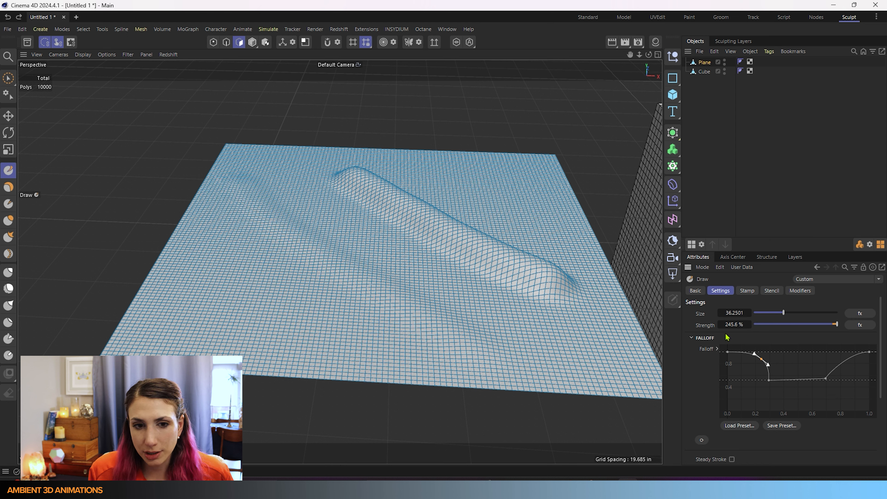
key("ctrl+z")
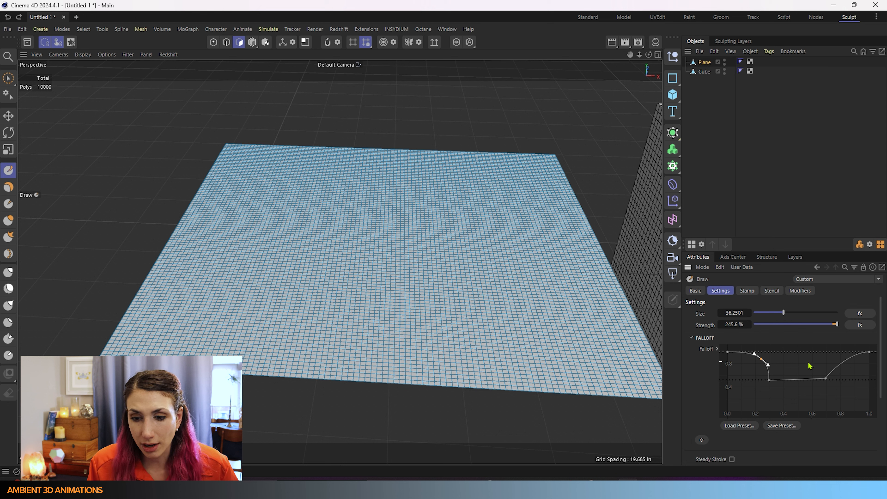
Reset the falloff curve to its default and load the Triangle falloff preset
left_click(703, 441)
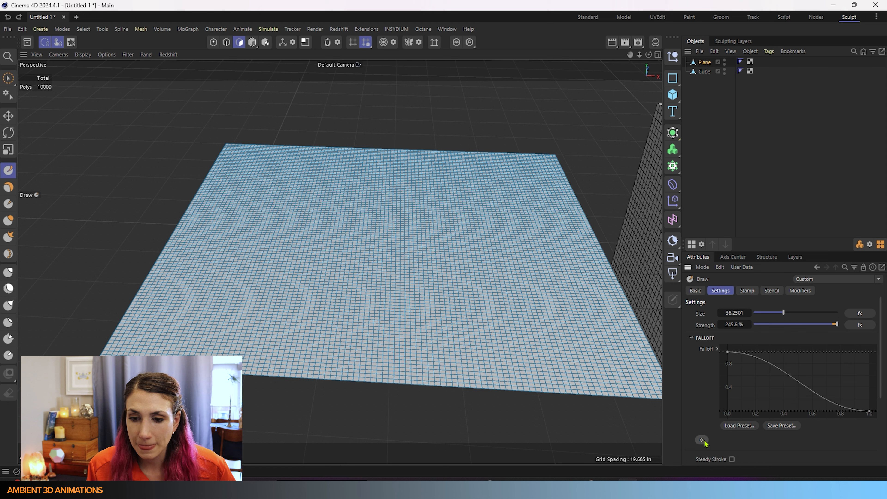
left_click(745, 427)
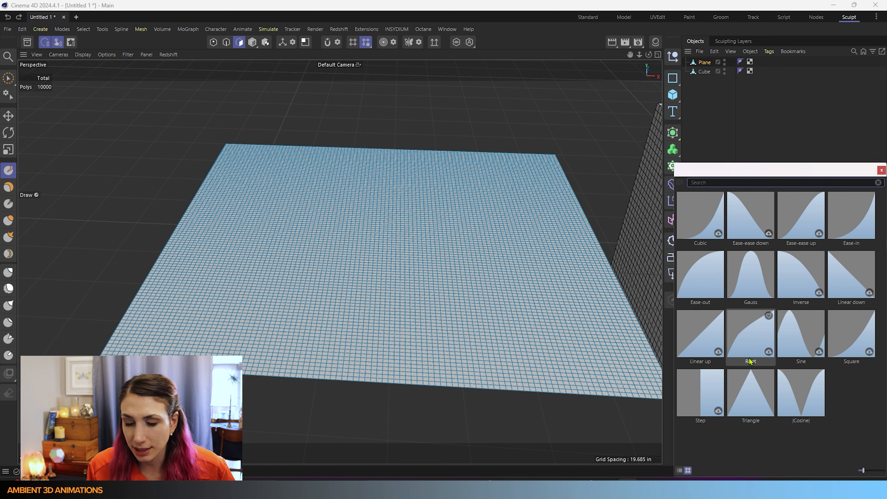
double_click(751, 395)
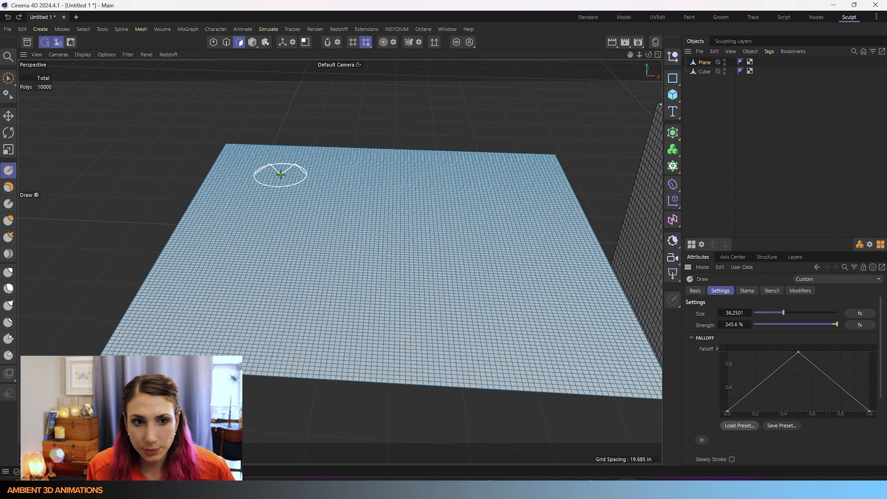
Sculpt a long diagonal ridge across the plane and one dab on each side of it with the Triangle falloff
mouse_move(281, 167)
left_mouse_down()
mouse_move(418, 271)
mouse_move(491, 306)
left_mouse_up()
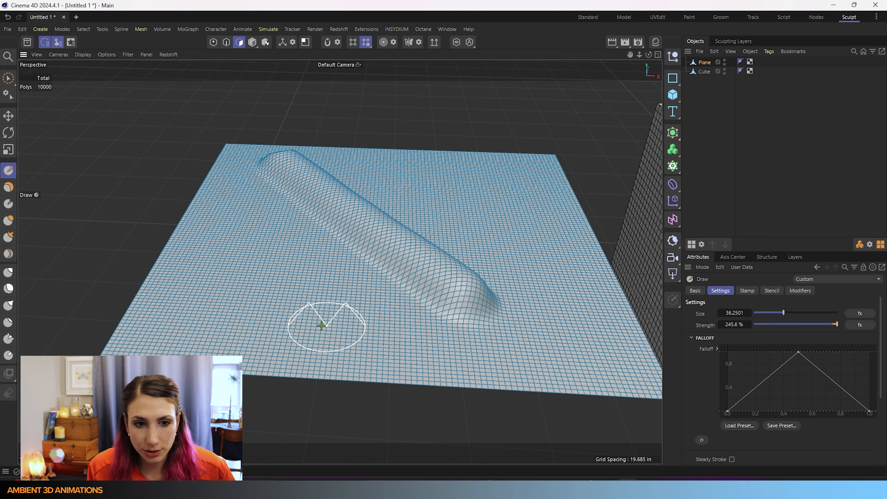
left_click(295, 325)
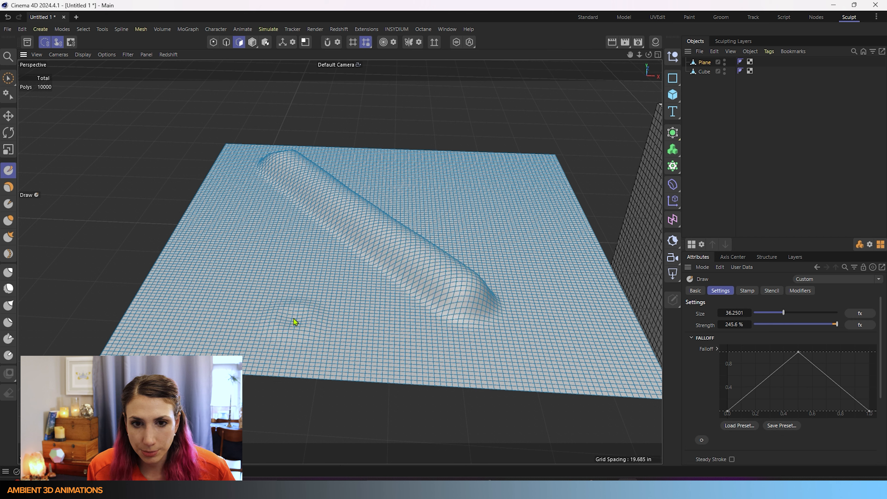
left_click(496, 211)
Load the |Cosine| falloff preset and sculpt a short lumpy stroke near the plane's left edge
left_click(740, 425)
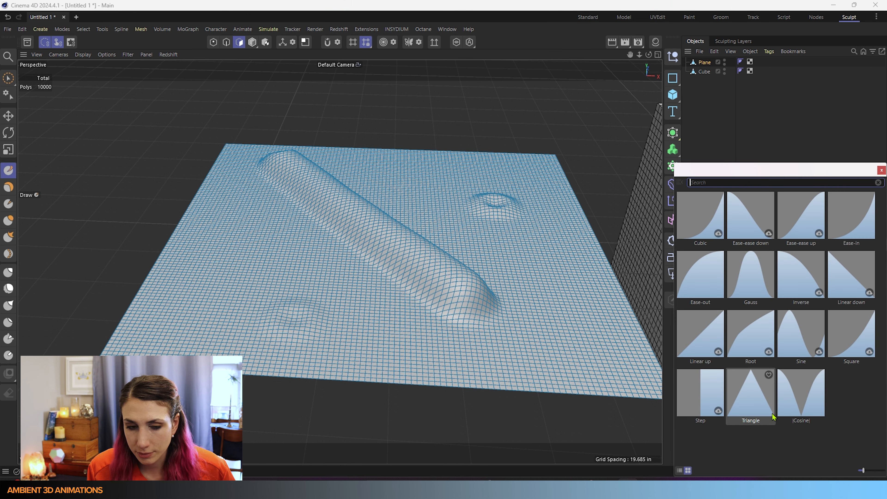
double_click(770, 414)
mouse_move(237, 222)
left_mouse_down()
mouse_move(258, 241)
mouse_move(250, 244)
left_mouse_up()
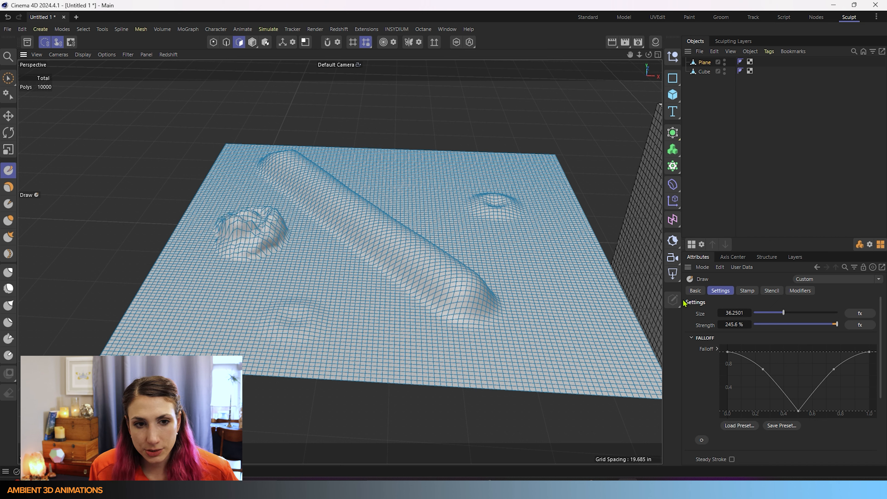
Undo the falloff test strokes and dabs until the plane is flat
key("ctrl+z")
key("ctrl+z")
key("ctrl+z")
key("ctrl+z")
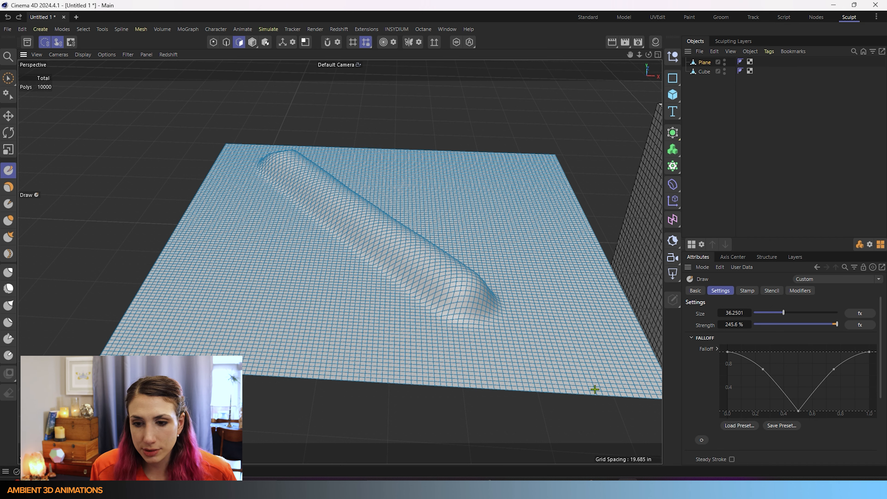
key("ctrl+z")
Enable Steady Stroke for the Draw brush and reset its falloff curve to the default
scroll(700, 424, "down", 3)
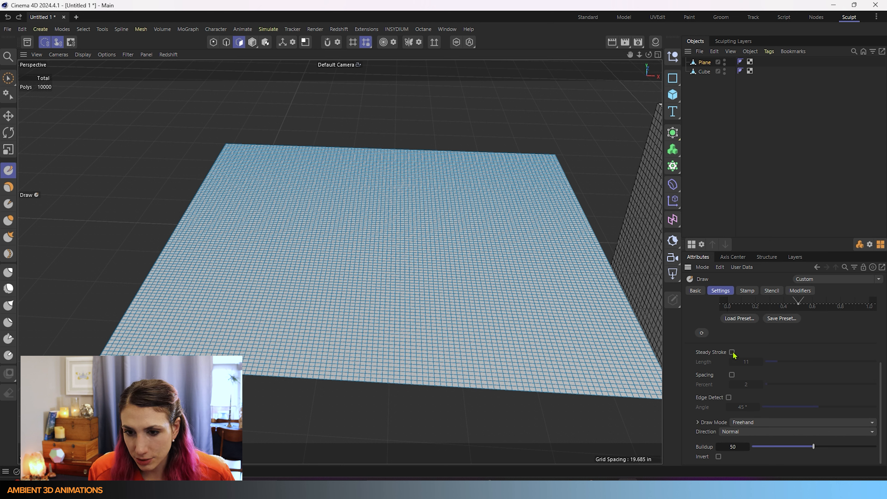
scroll(709, 377, "up", 3)
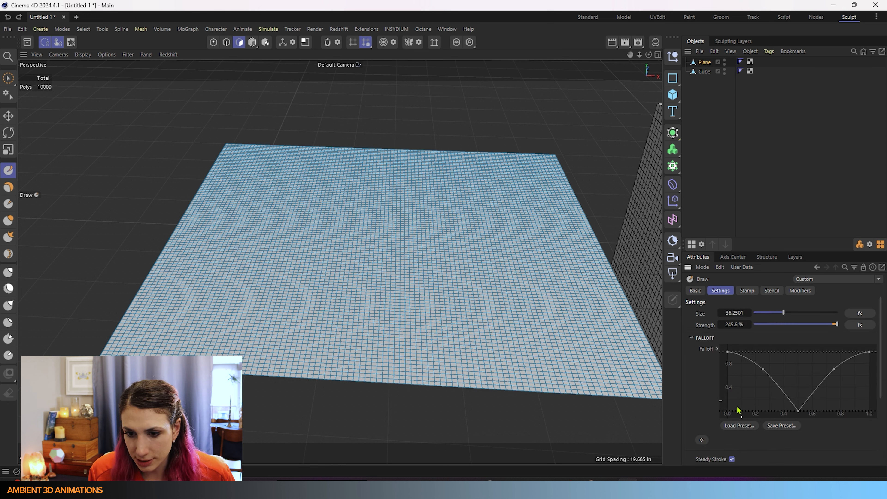
left_click(702, 440)
scroll(698, 419, "down", 2)
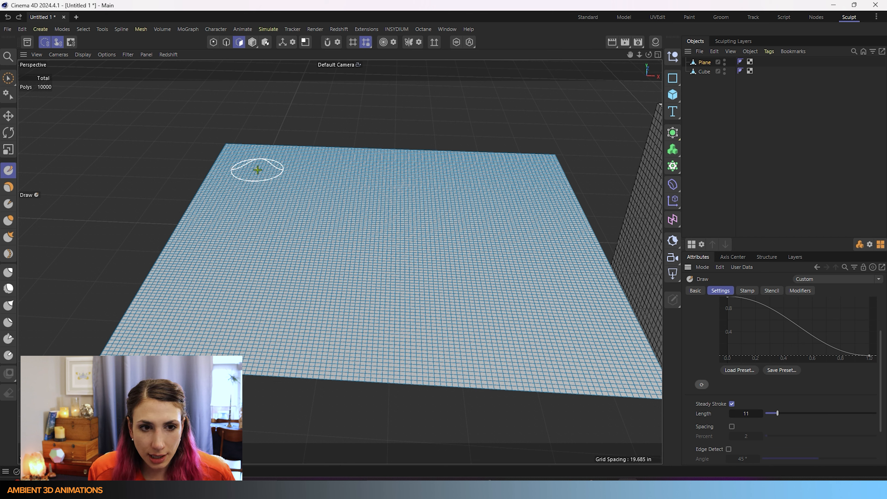
Sculpt a curved stroke across the plane with the Steady Stroke Length at 11, and undo it
mouse_move(259, 174)
left_mouse_down()
mouse_move(295, 236)
mouse_move(324, 265)
mouse_move(372, 289)
mouse_move(540, 311)
left_mouse_up()
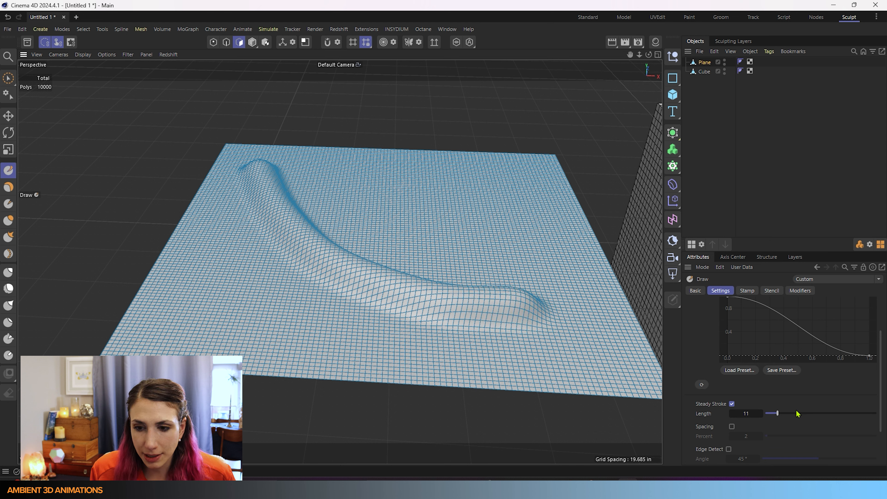
key("ctrl+z")
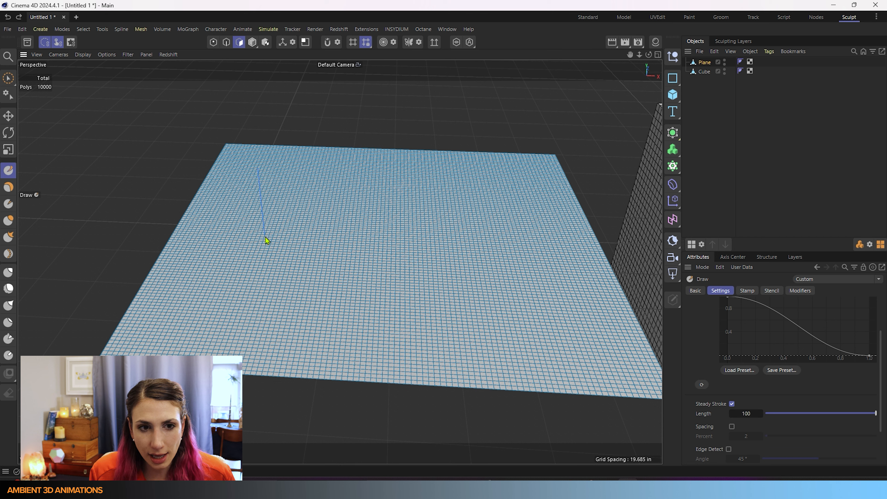
Set the Steady Stroke Length to 100 and sculpt a large spiral-shaped raised stroke across the plane
mouse_move(268, 253)
left_mouse_down()
mouse_move(275, 323)
mouse_move(299, 359)
mouse_move(357, 371)
mouse_move(437, 361)
mouse_move(542, 299)
mouse_move(568, 250)
mouse_move(565, 188)
mouse_move(517, 139)
mouse_move(448, 129)
mouse_move(389, 148)
mouse_move(294, 247)
mouse_move(317, 307)
mouse_move(375, 331)
mouse_move(446, 330)
mouse_move(456, 308)
left_mouse_up()
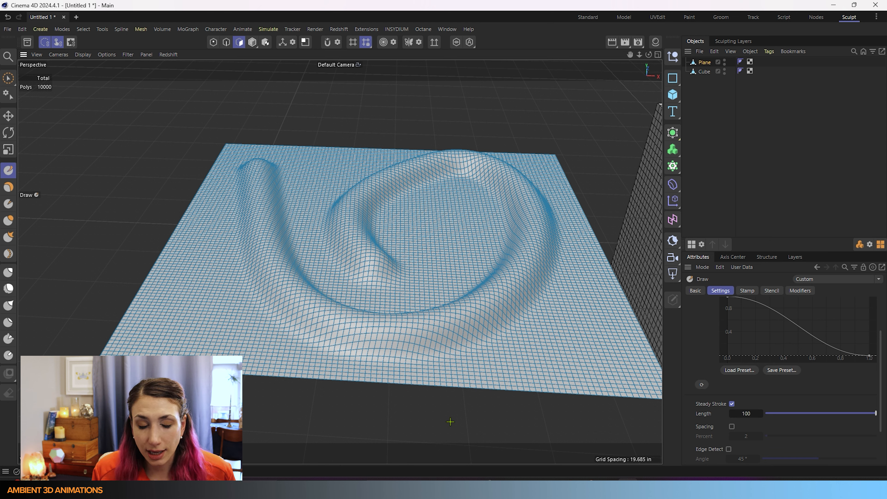
Undo the spiral stroke and sculpt a hook-shaped raised stroke from the plane's near edge with Steady Stroke Length at 100
key("ctrl+z")
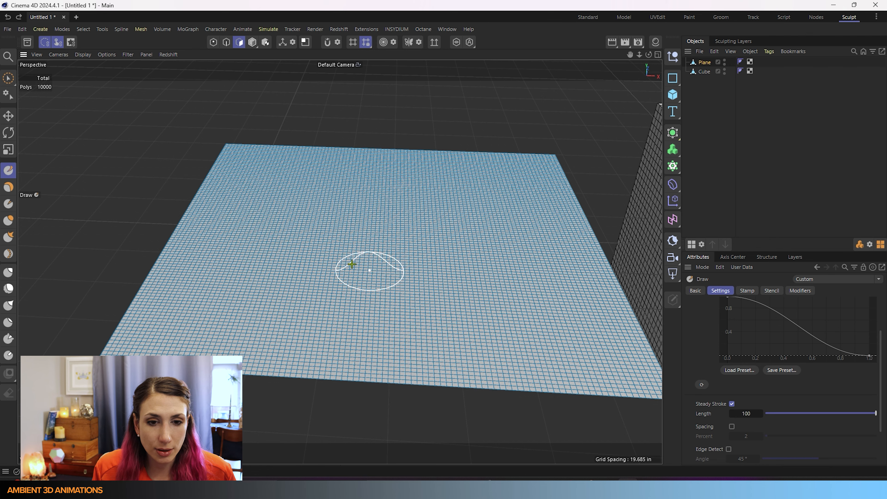
mouse_move(323, 320)
left_mouse_down("alt")
mouse_move(338, 347)
mouse_move(332, 341)
mouse_move(325, 391)
left_mouse_up("alt")
mouse_move(246, 390)
left_mouse_down()
mouse_move(311, 359)
mouse_move(384, 305)
mouse_move(439, 216)
mouse_move(439, 147)
mouse_move(324, 104)
mouse_move(211, 126)
mouse_move(173, 206)
mouse_move(187, 273)
mouse_move(236, 299)
mouse_move(361, 274)
left_mouse_up()
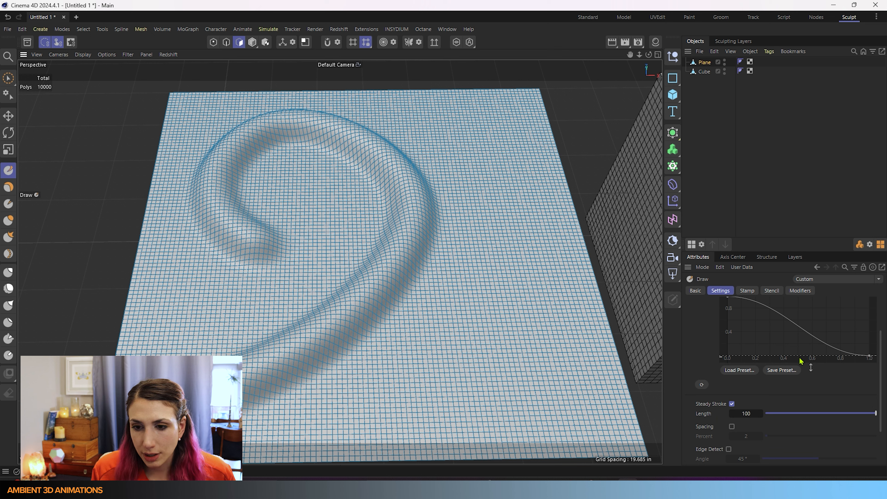
Reshape the Draw falloff curve to rise from 0 to about 0.5, and sculpt a curved stroke beside the hook-shaped one
scroll(772, 416, "up", 2)
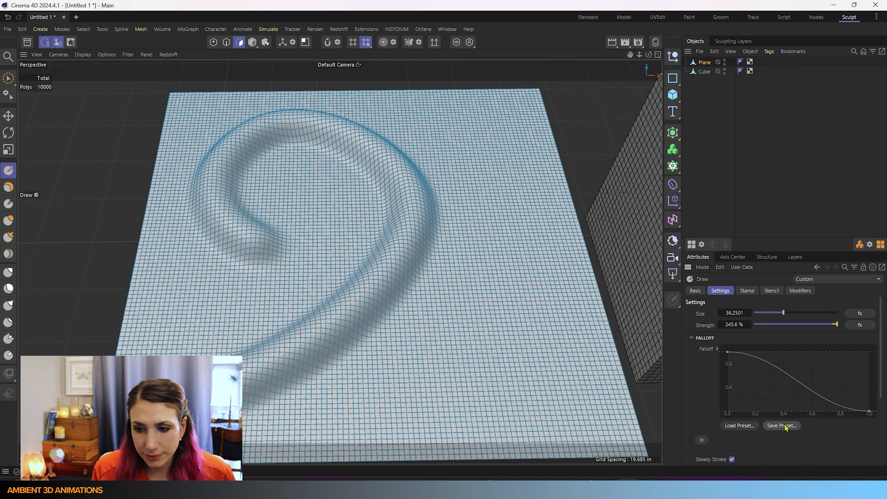
left_click_drag(870, 412, 870, 381)
left_click_drag(728, 356, 728, 411)
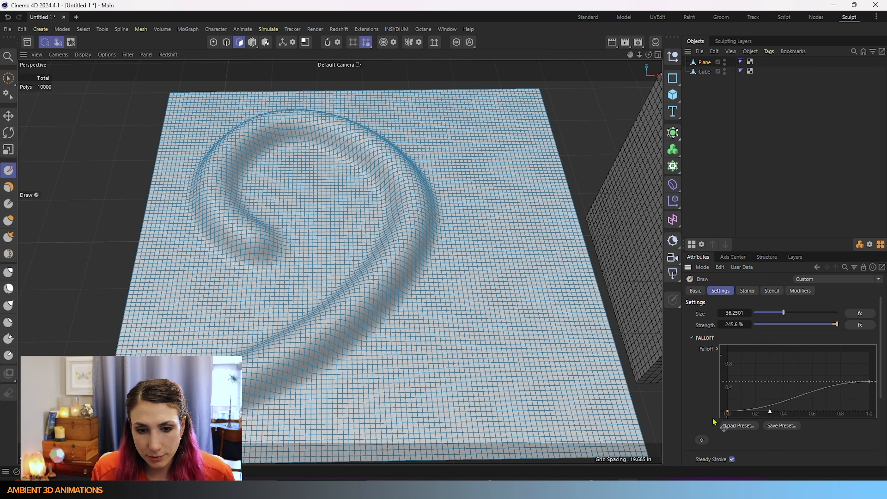
mouse_move(441, 400)
left_mouse_down()
mouse_move(519, 308)
mouse_move(553, 238)
mouse_move(549, 164)
mouse_move(513, 105)
left_mouse_up()
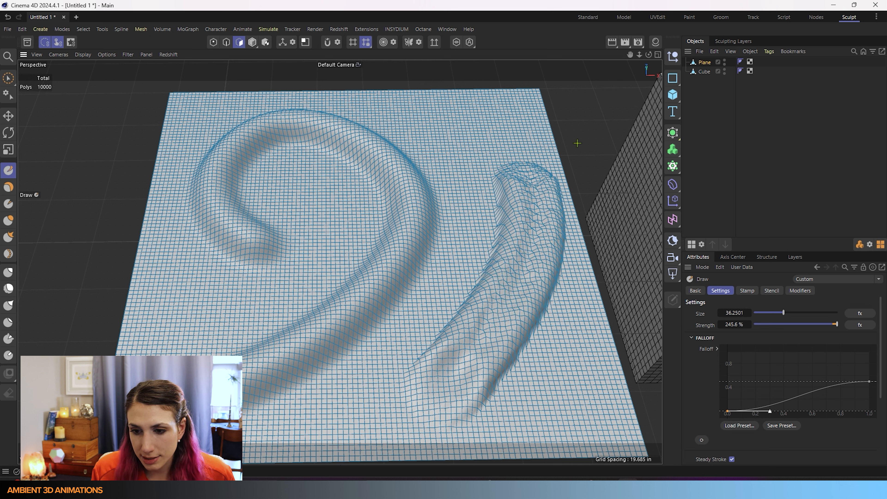
Open the Save Spline Preset dialog for the falloff curve and close it without saving
left_click(782, 425)
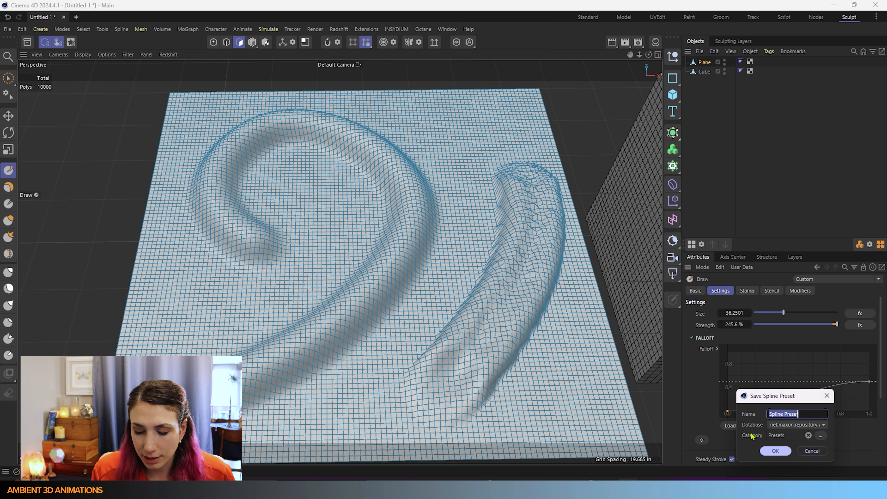
left_click(816, 454)
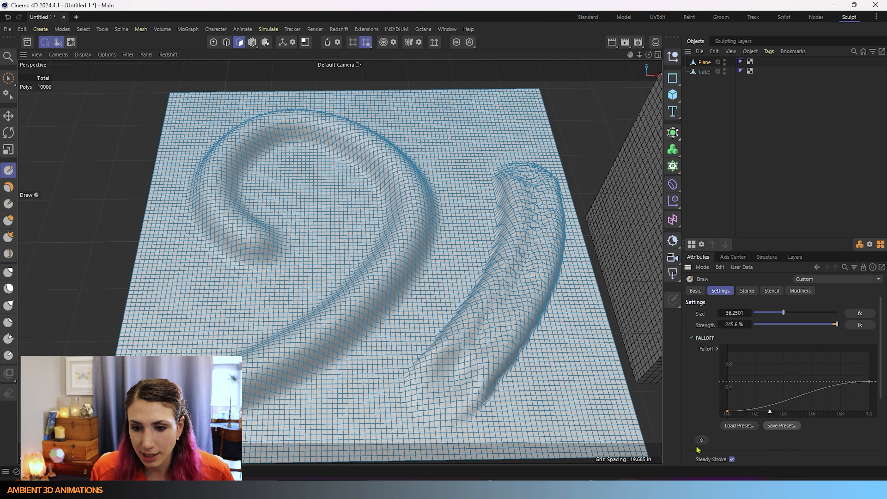
Disable Steady Stroke for the Draw brush and undo both test strokes on the plane
scroll(702, 441, "down", 3)
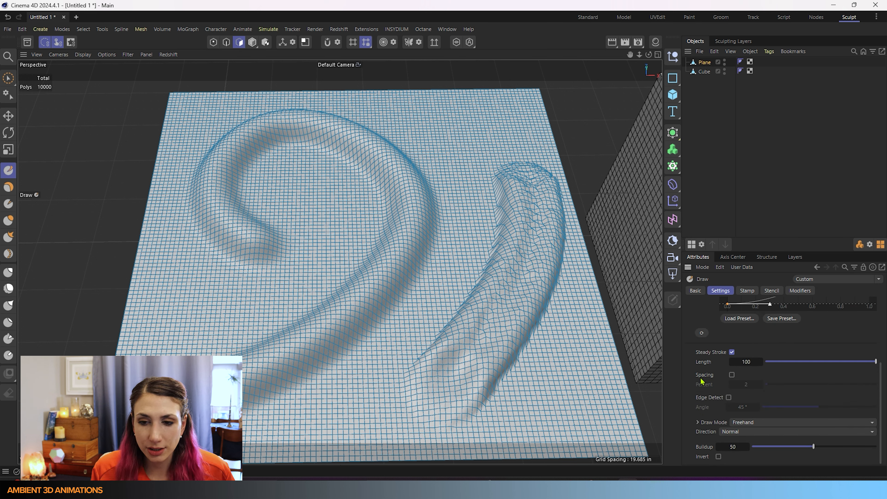
left_click(732, 353)
key("ctrl+z")
key("ctrl+z")
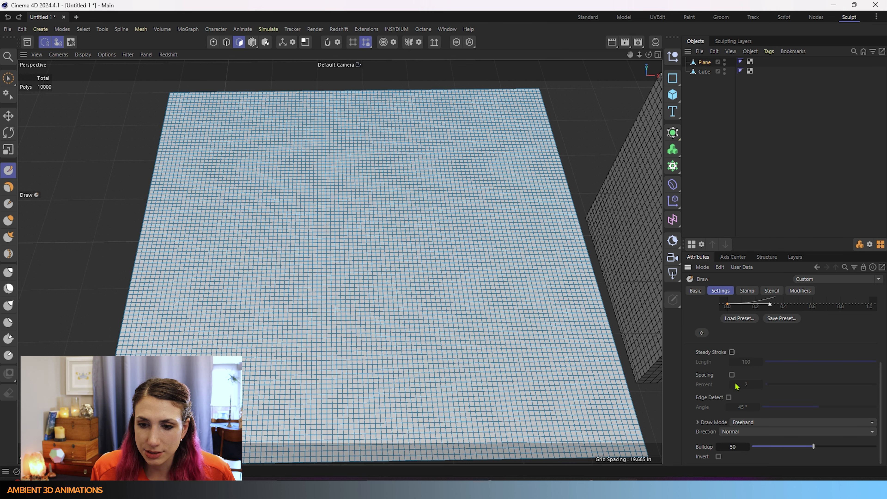
Enable Spacing for the Draw brush and set its Percent to 100
left_click(732, 374)
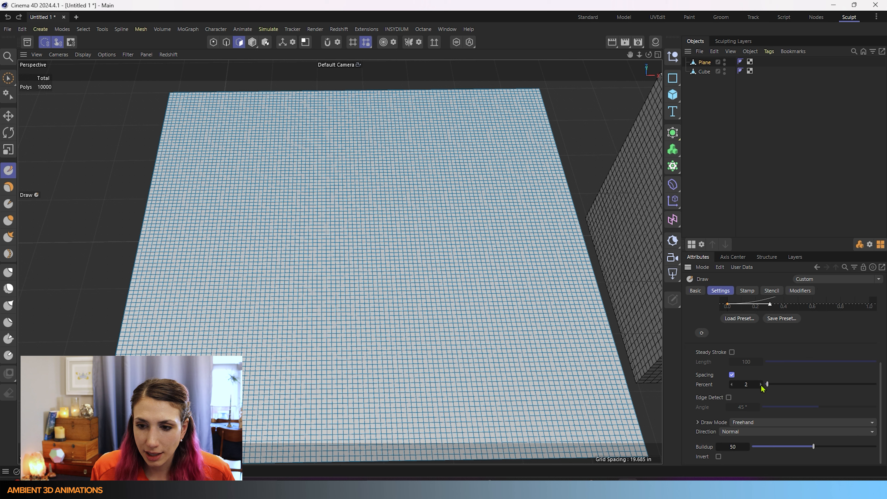
left_click_drag(768, 384, 877, 384)
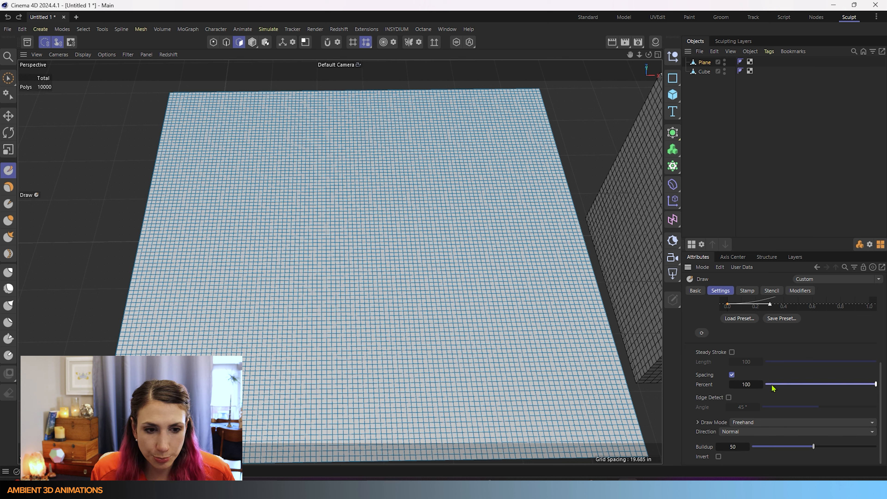
Sculpt a looping stroke of spaced dabs across the plane, inspect it from a low angle, and undo it
mouse_move(264, 382)
left_mouse_down()
mouse_move(344, 339)
mouse_move(391, 301)
mouse_move(430, 217)
mouse_move(417, 170)
mouse_move(350, 157)
mouse_move(288, 163)
mouse_move(261, 272)
left_mouse_up()
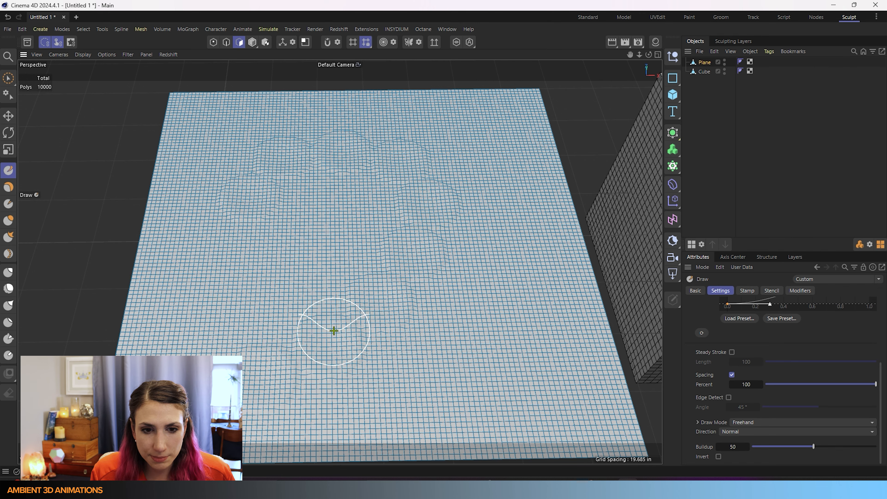
mouse_move(334, 331)
left_mouse_down("alt")
mouse_move(346, 327)
mouse_move(352, 236)
left_mouse_up("alt")
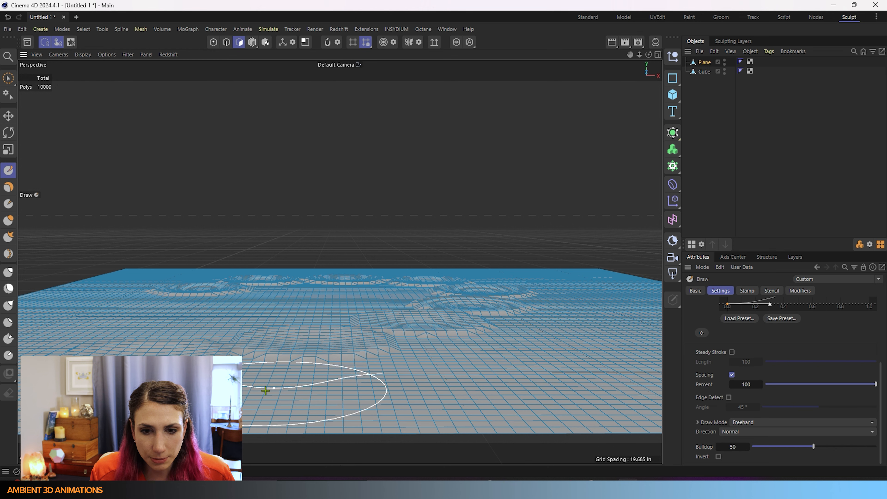
scroll(367, 345, "down", 2)
mouse_move(411, 336)
left_mouse_down("alt")
mouse_move(412, 357)
mouse_move(468, 371)
left_mouse_up("alt")
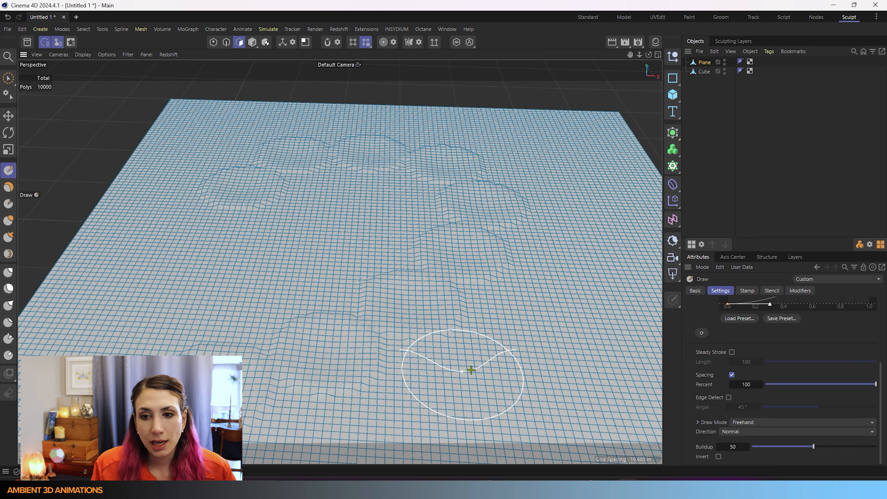
key("ctrl+z")
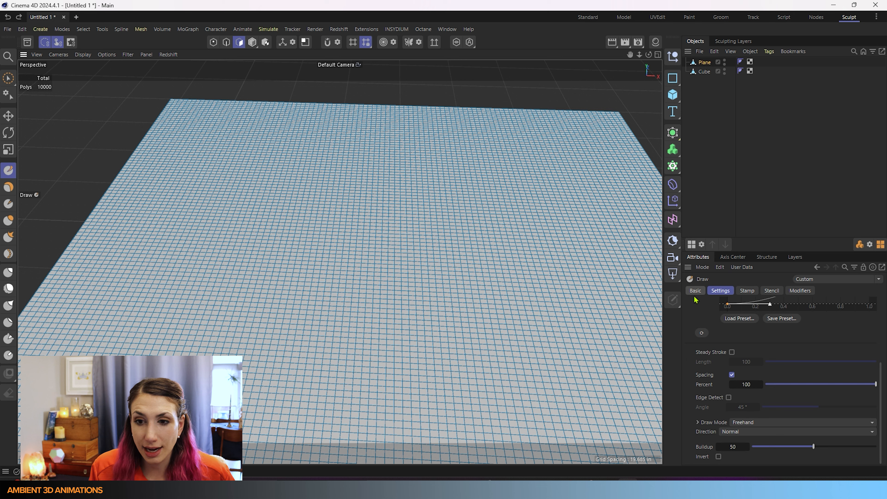
Show the Draw brush's Stamp settings and browse the Asset Browser to Sculpt Brush Presets > tex > Buttons
left_click(749, 292)
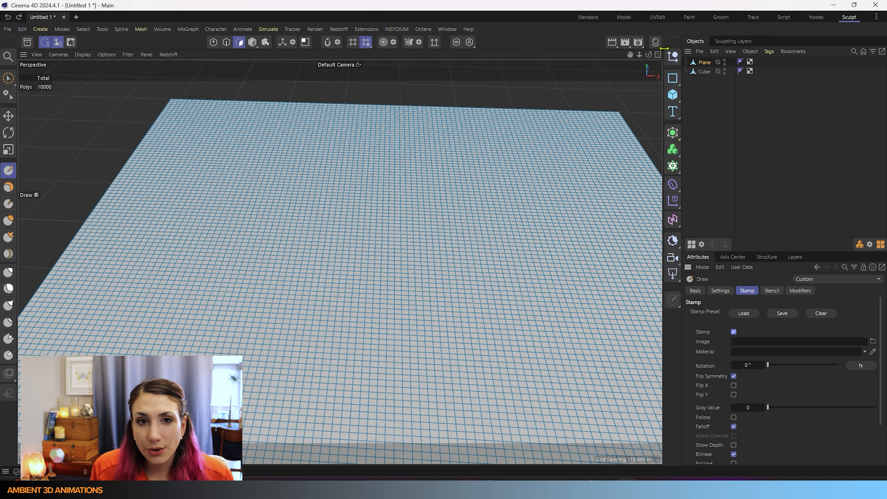
left_click(447, 30)
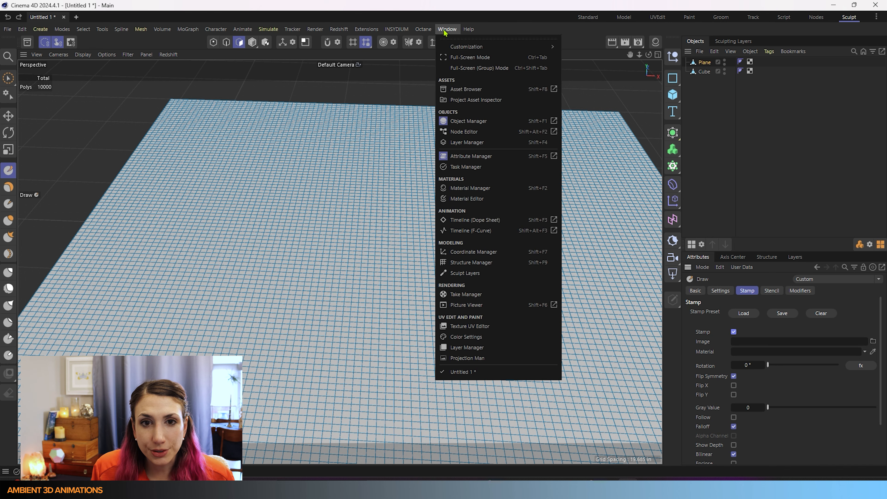
left_click(469, 90)
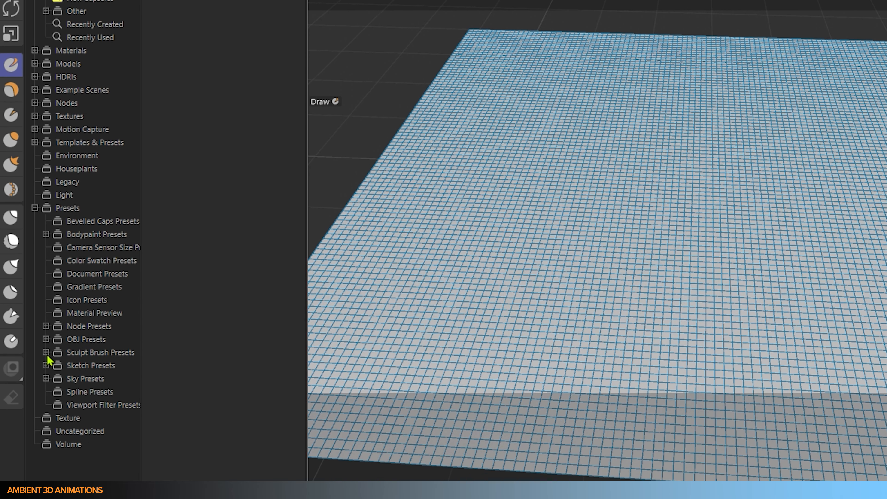
left_click(46, 353)
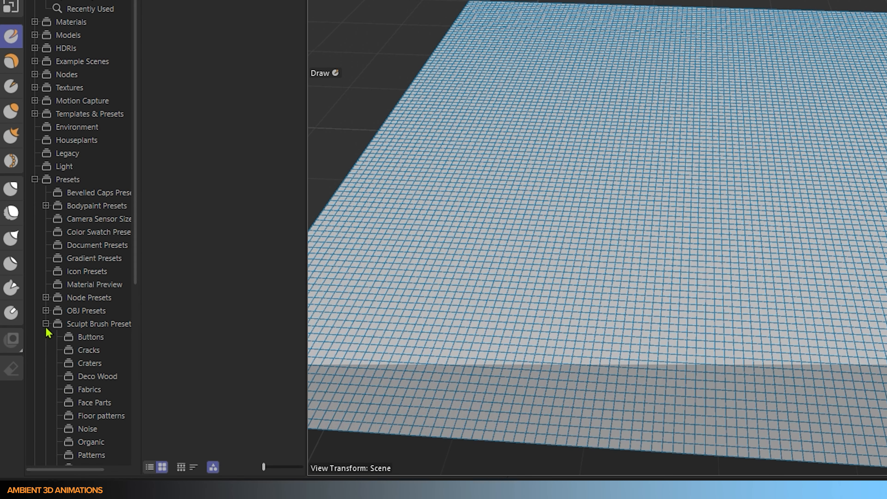
scroll(89, 379, "down", 6)
left_click(57, 324)
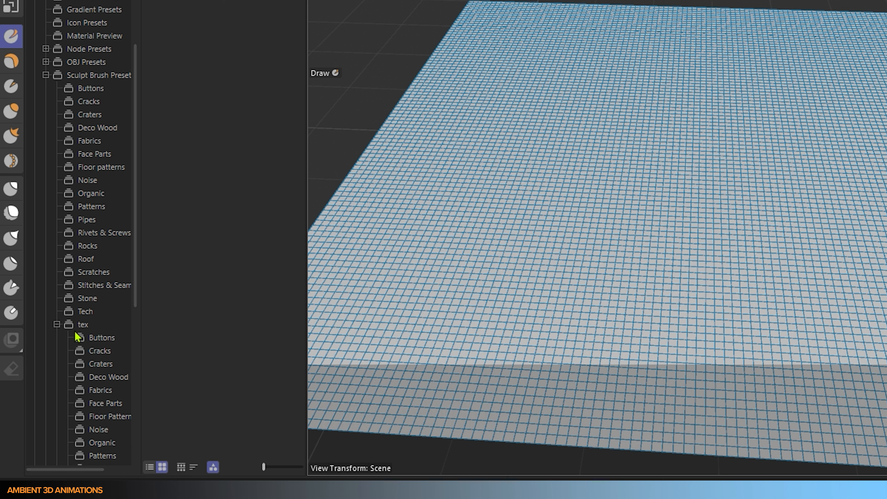
left_click(109, 338)
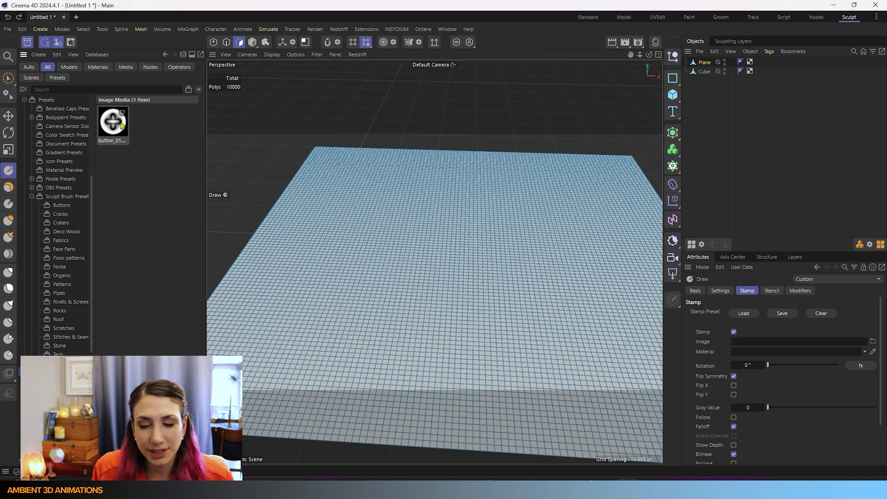
Assign the button_01 image as the Draw brush's stamp image, and try a stamped stroke across the plane before undoing it
left_click_drag(117, 131, 748, 343)
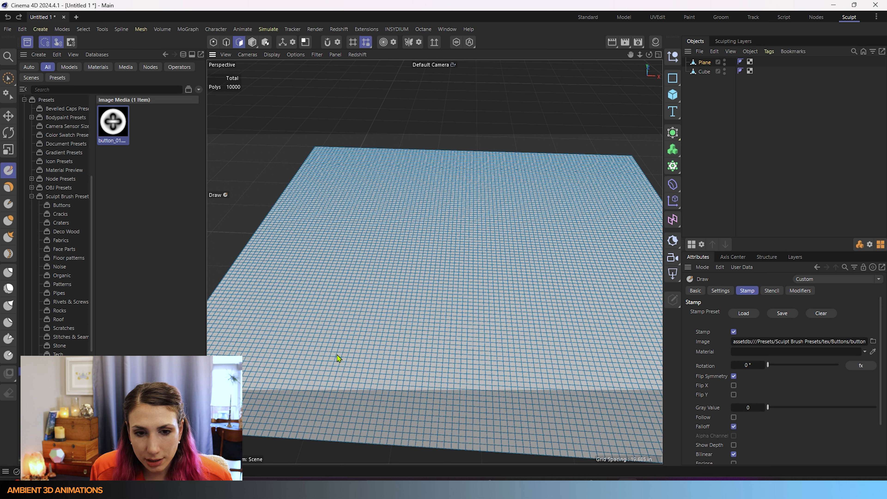
mouse_move(337, 354)
left_mouse_down()
mouse_move(481, 313)
mouse_move(535, 284)
mouse_move(575, 207)
left_mouse_up()
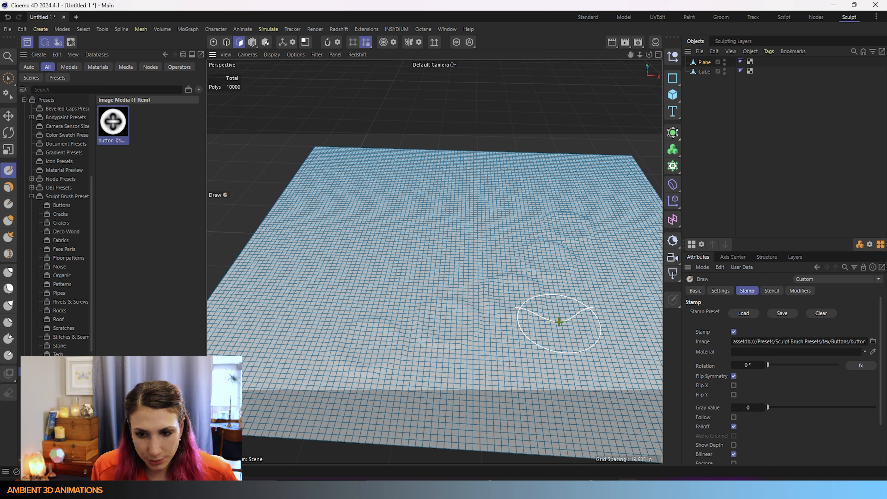
key("ctrl+z")
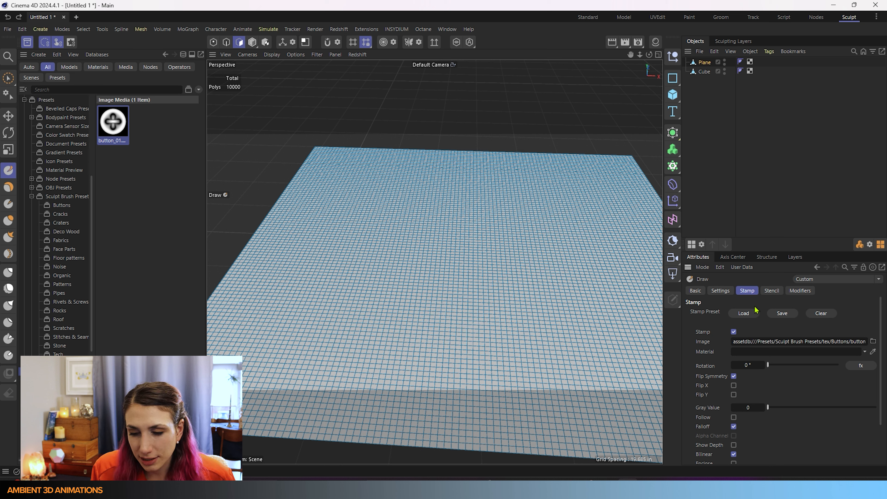
Set the Draw brush's Strength to 1005.2% and sculpt a large looping stroke of spaced stamps around the plane
left_click(719, 290)
left_click(732, 325)
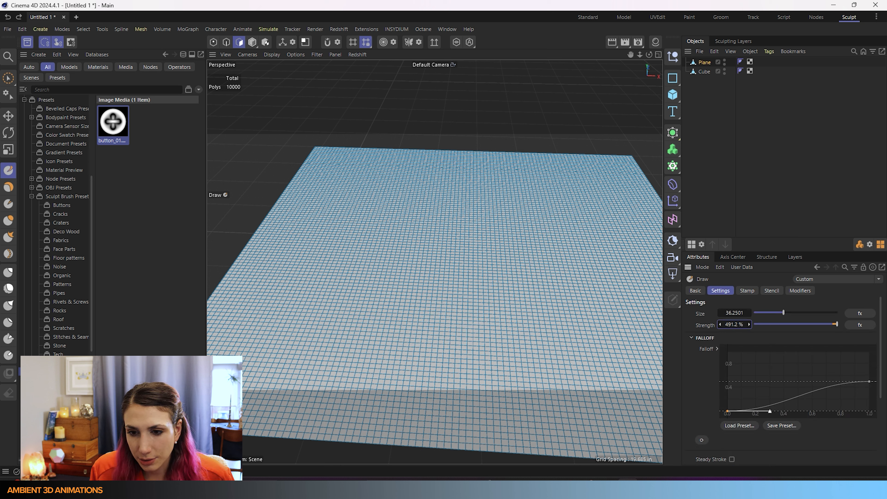
left_click_drag(732, 324, 803, 324)
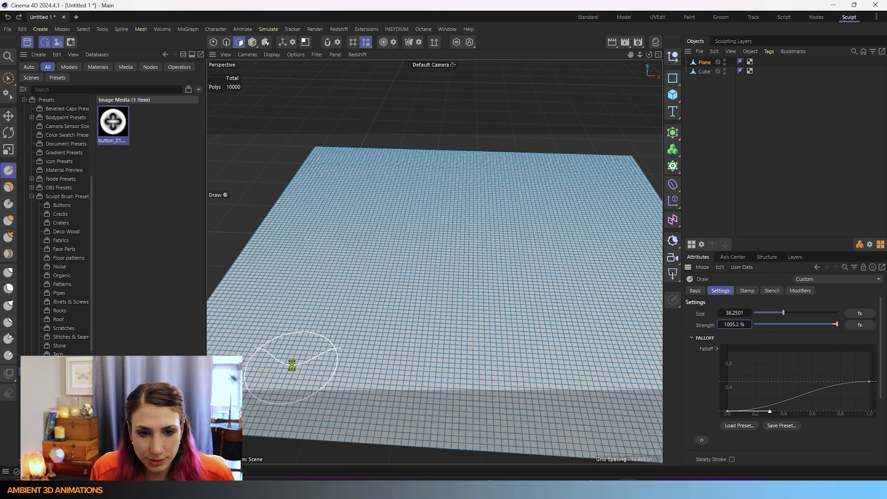
mouse_move(293, 365)
left_mouse_down()
mouse_move(422, 331)
mouse_move(523, 284)
mouse_move(597, 226)
mouse_move(589, 196)
mouse_move(377, 210)
mouse_move(337, 257)
left_mouse_up()
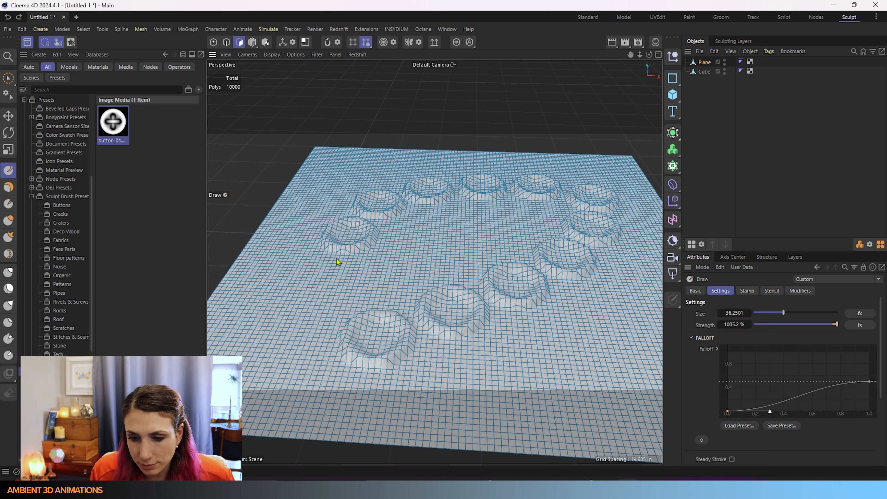
Reset the Draw falloff curve to the default and sculpt a second stamped stroke outside the first loop
left_click(702, 440)
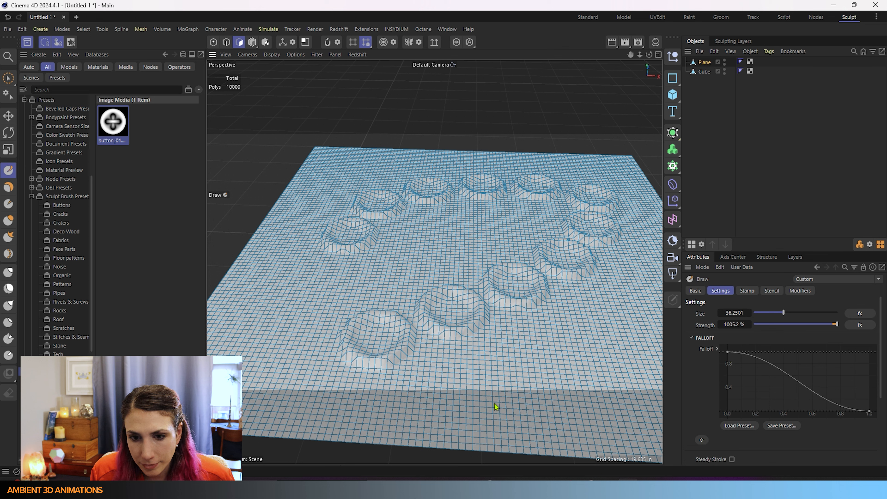
left_click(573, 352)
mouse_move(578, 349)
left_mouse_down()
mouse_move(621, 314)
mouse_move(651, 238)
left_mouse_up()
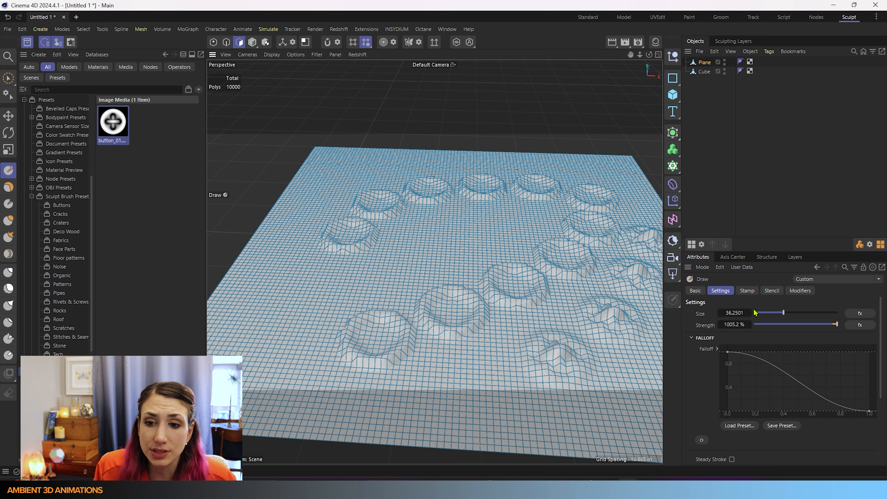
Compare the brush falloff curve with the stamp options, and disable Falloff for the stamp
left_click(751, 293)
scroll(723, 413, "down", 2)
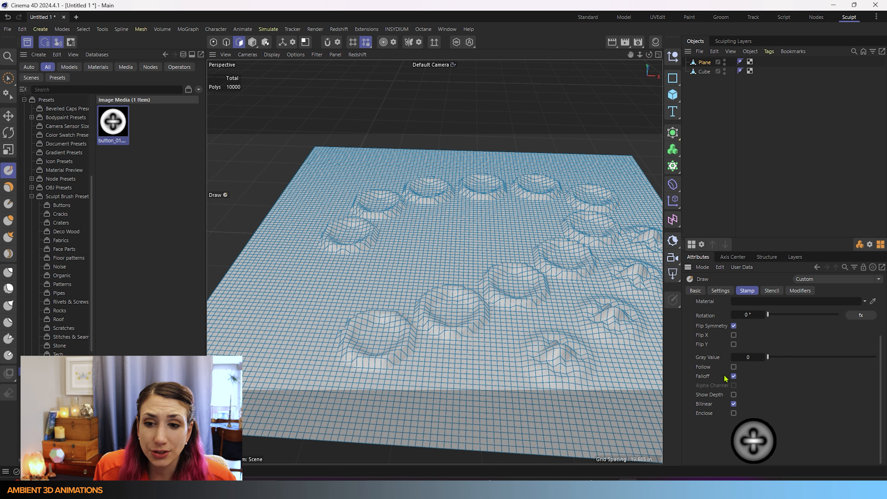
left_click(726, 291)
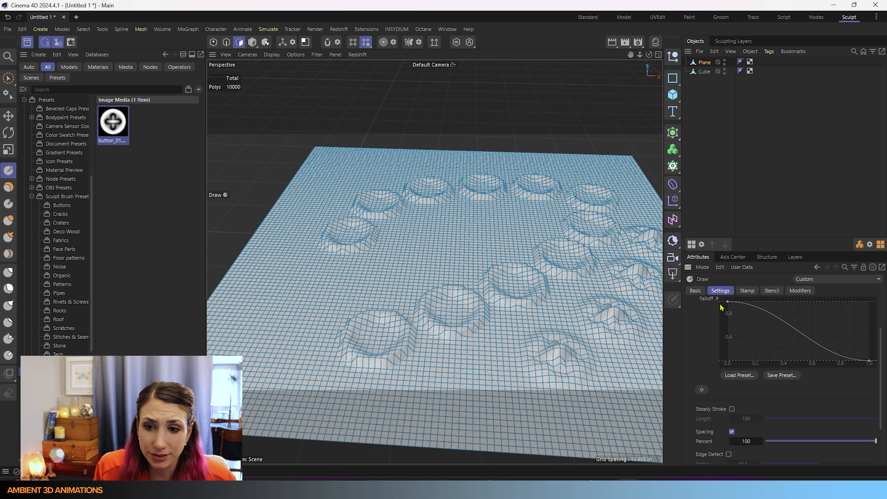
left_click(747, 291)
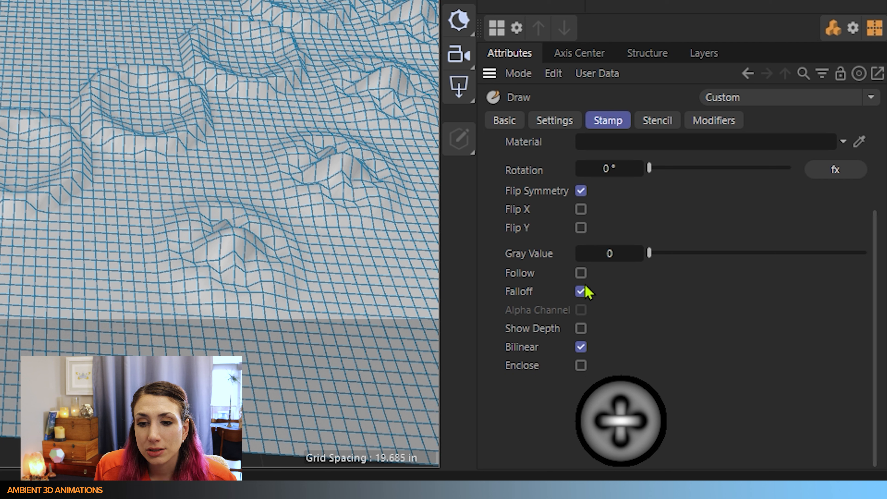
left_click(581, 292)
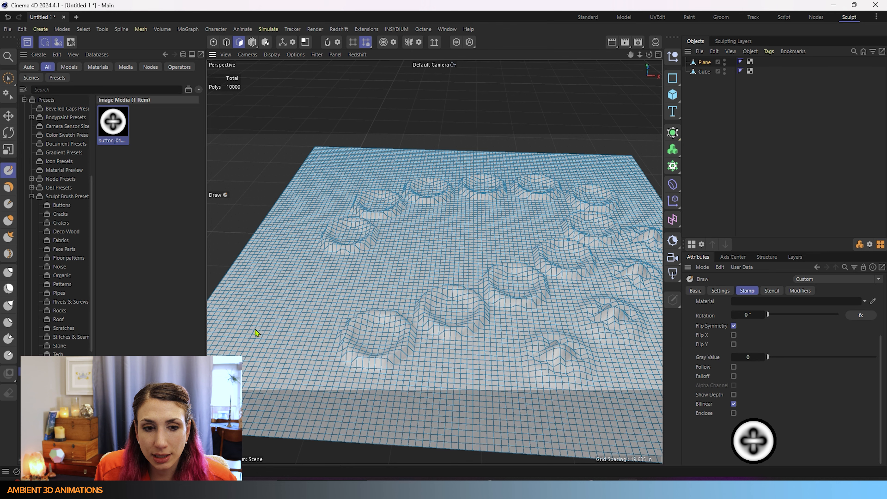
Stamp four separate button shapes in a diagonal row inside the loop of earlier stamps
left_click(348, 298)
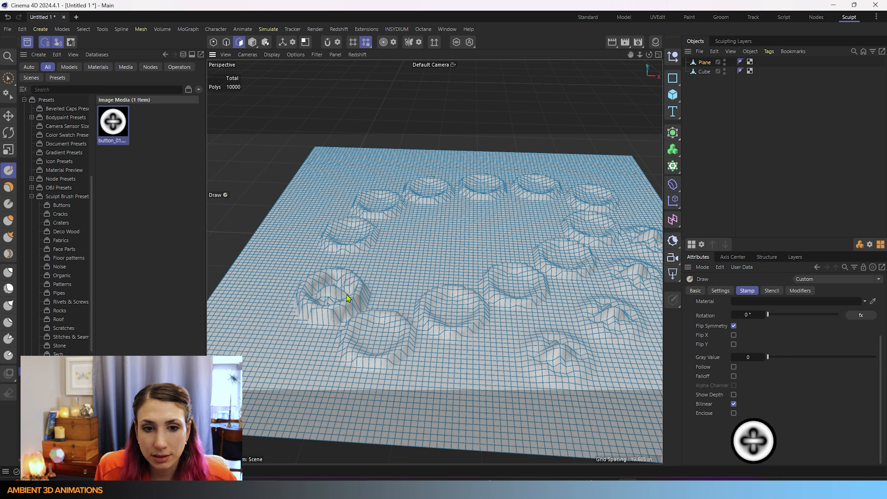
left_click(402, 271)
left_click(461, 249)
left_click(512, 227)
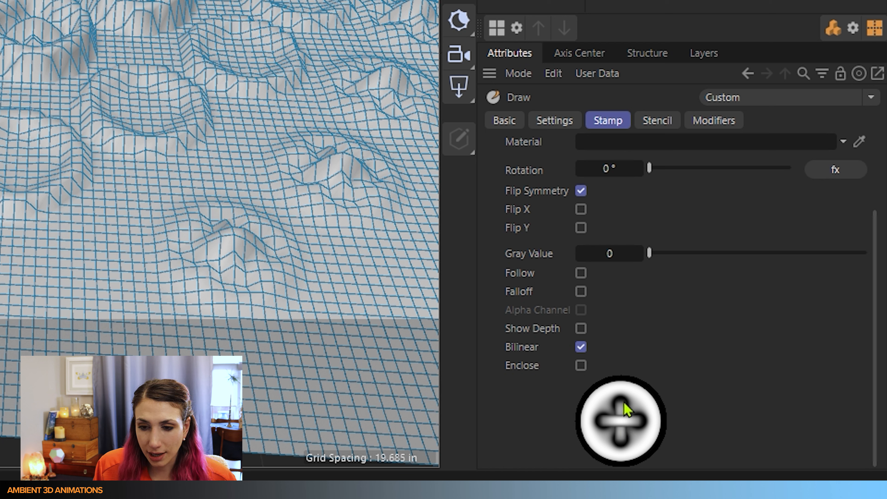
Compare the stamp preview with Falloff on and off, leave it disabled, and stamp four button shapes in a row along the plane's near edge
left_click(581, 293)
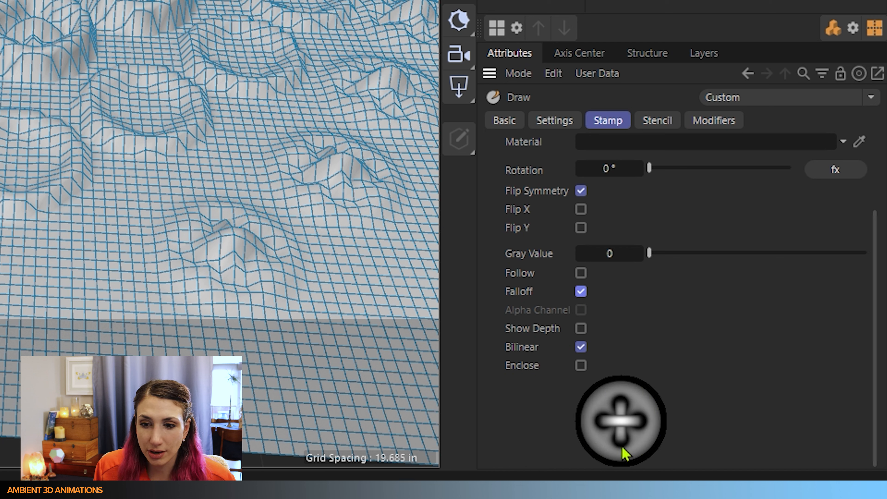
left_click(581, 296)
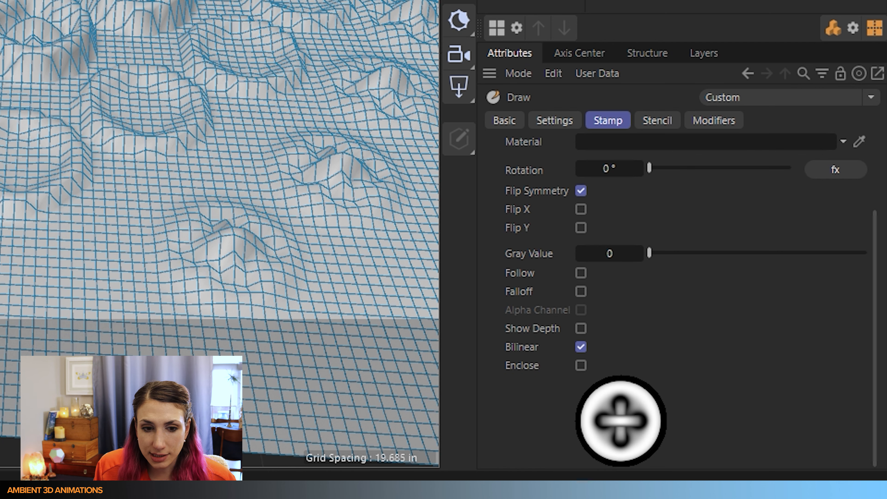
left_click(408, 397)
left_click(504, 406)
left_click(606, 408)
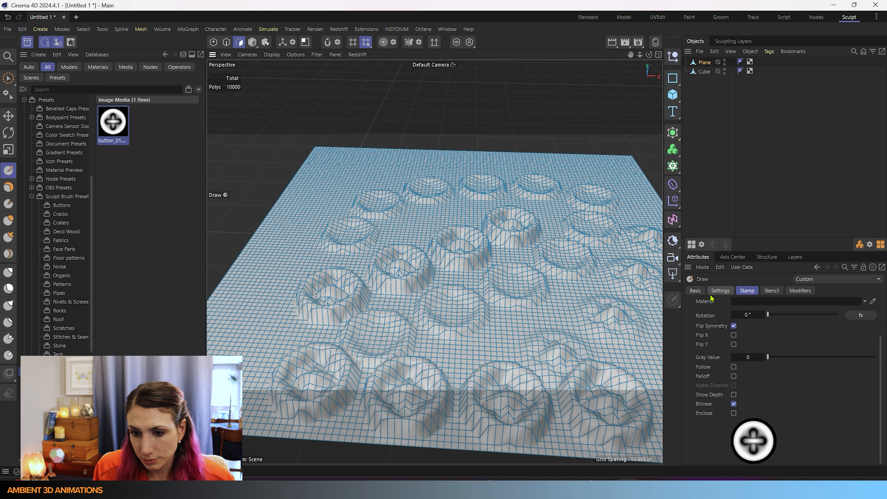
Enable Follow for the stamp, sculpt a curved stroke of buttons around the plane's outer edge, and inspect their orientation from above
left_click(734, 367)
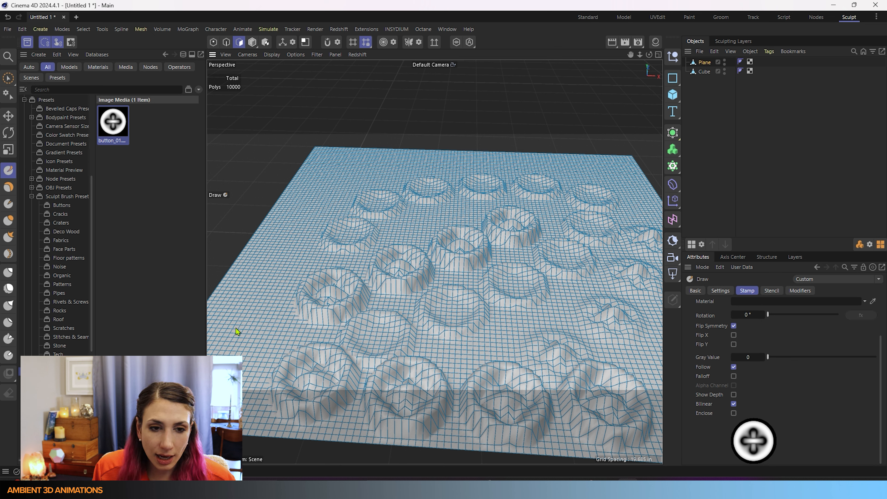
mouse_move(247, 302)
left_mouse_down()
mouse_move(313, 194)
mouse_move(402, 165)
mouse_move(593, 166)
mouse_move(640, 192)
mouse_move(642, 205)
left_mouse_up()
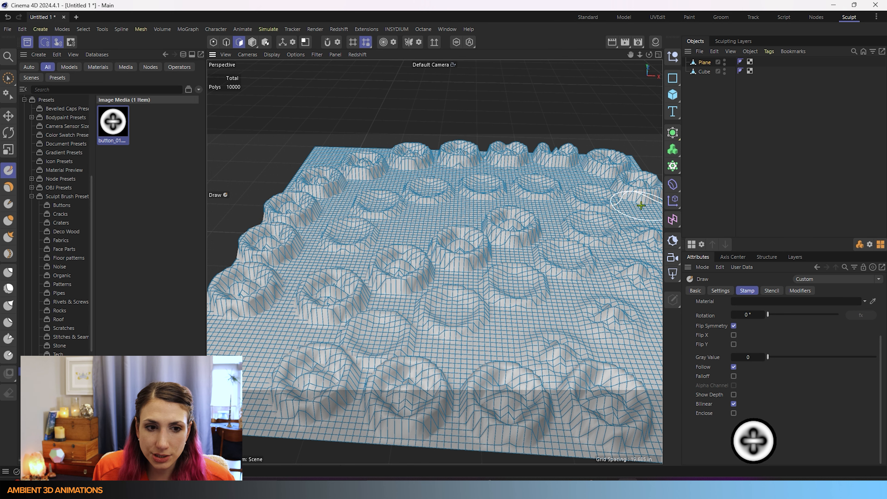
scroll(484, 187, "down", 3)
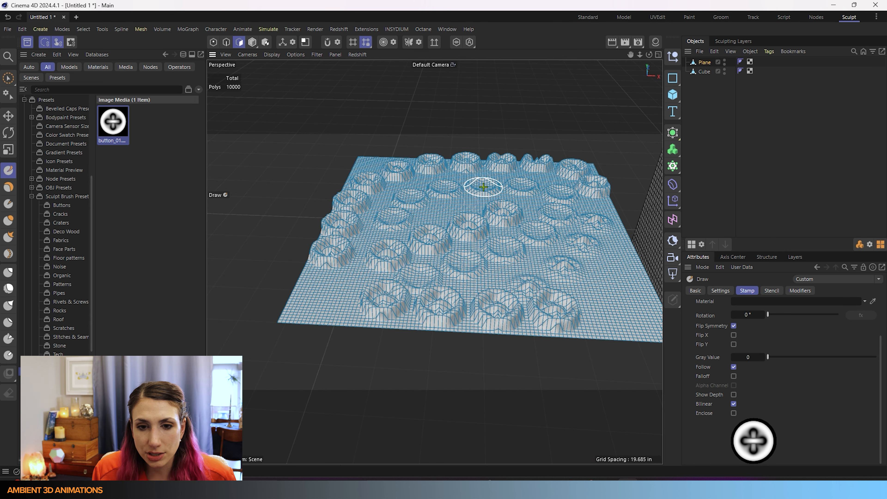
middle_click_drag(483, 187, 491, 297, "alt")
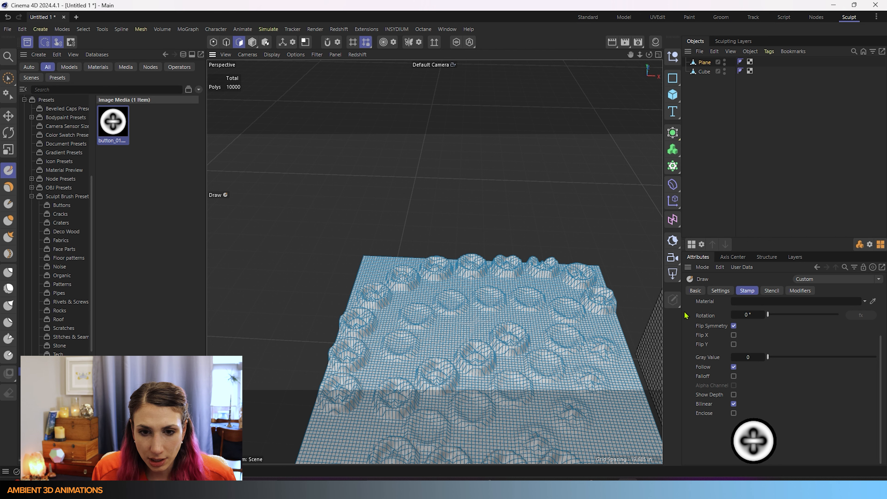
mouse_move(465, 297)
left_mouse_down("alt")
mouse_move(461, 308)
mouse_move(456, 293)
left_mouse_up("alt")
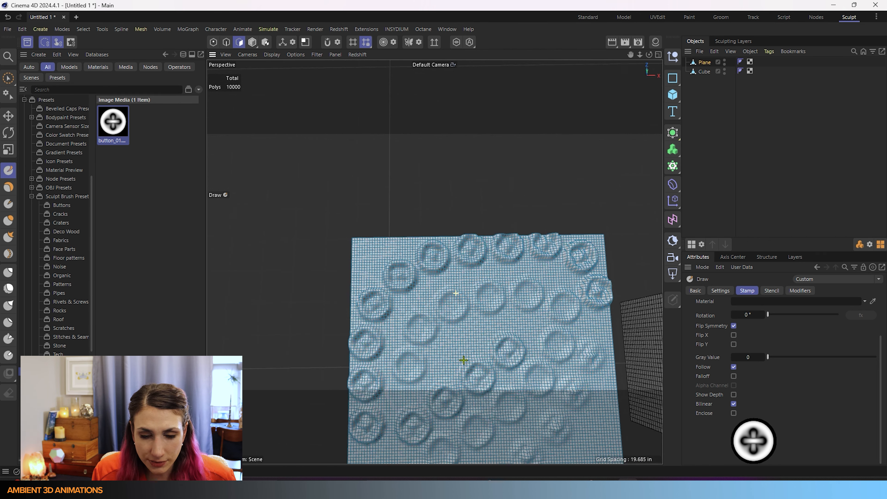
left_click_drag(464, 361, 464, 364, "alt")
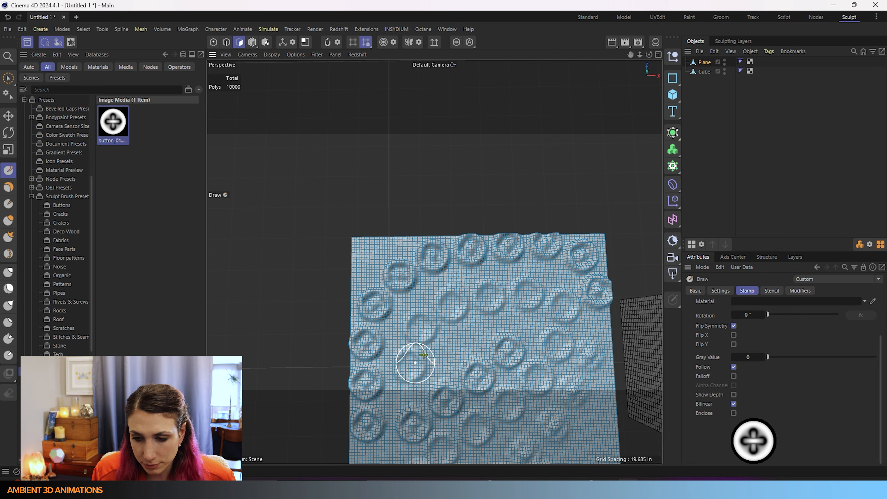
mouse_move(551, 390)
left_mouse_down("alt")
mouse_move(540, 368)
mouse_move(564, 350)
left_mouse_up("alt")
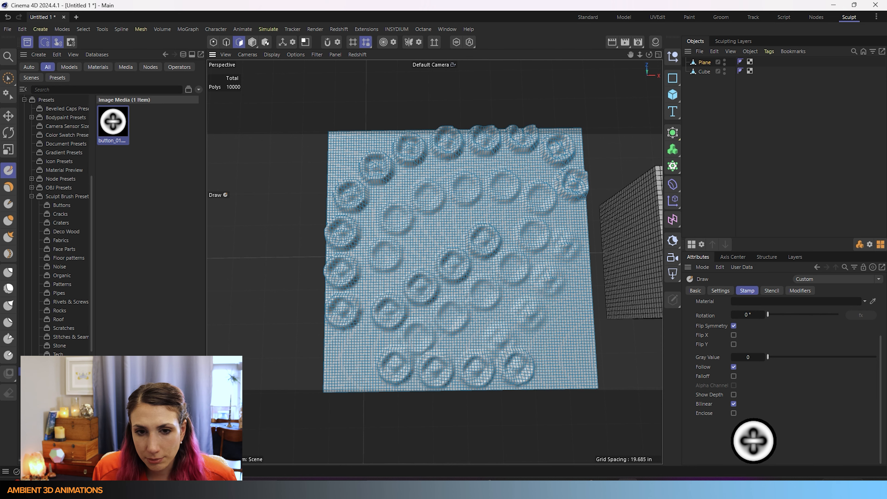
Undo all the stamped strokes on the plane, back to the flat mesh
key("ctrl+z")
key("ctrl+z")
key("ctrl+z")
key("ctrl+z")
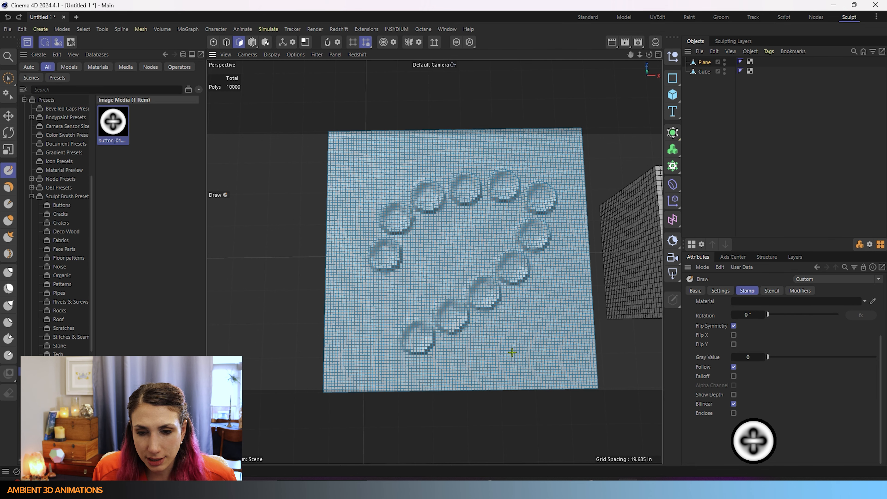
key("ctrl+z")
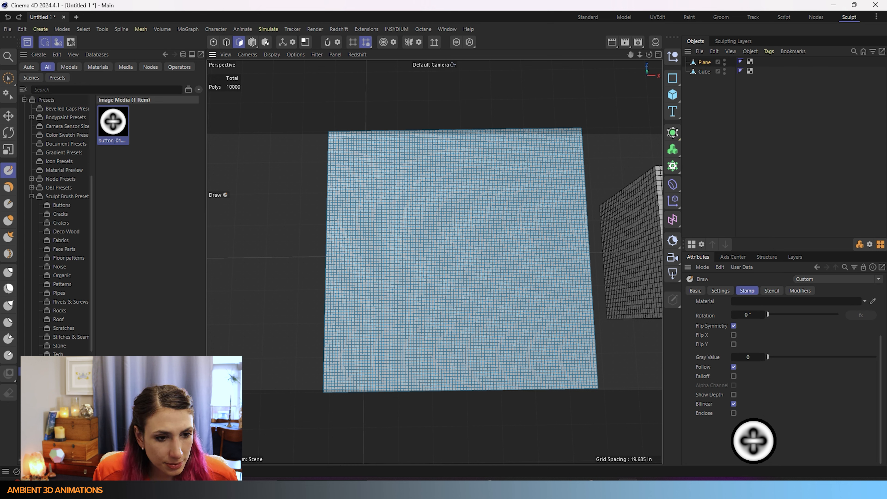
Browse the tex categories of the Sculpt Brush Presets and assign the multi-scale scales_02 image from Organic as the Draw brush's stamp image
scroll(60, 230, "down", 4)
left_click(69, 278)
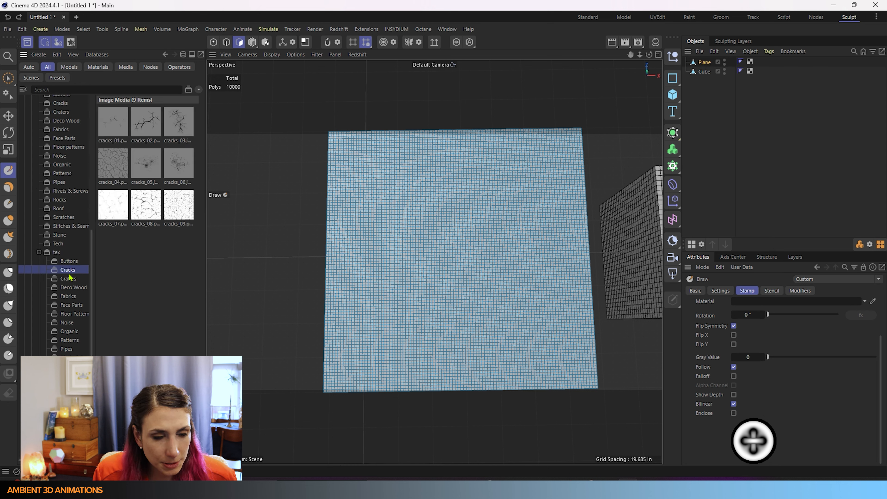
left_click(72, 288)
left_click(69, 298)
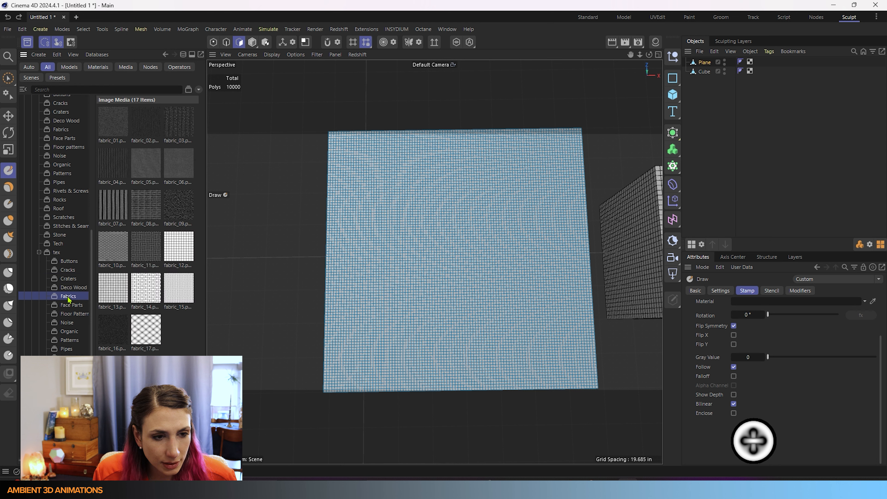
left_click(69, 306)
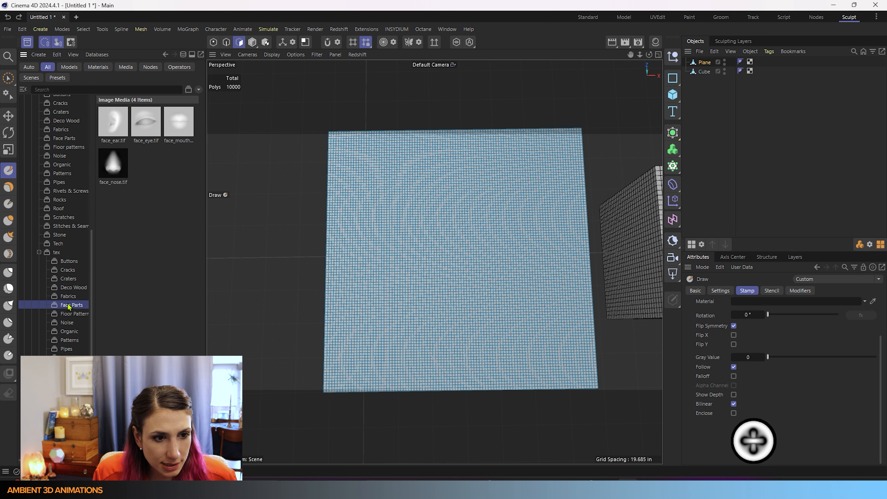
left_click(64, 313)
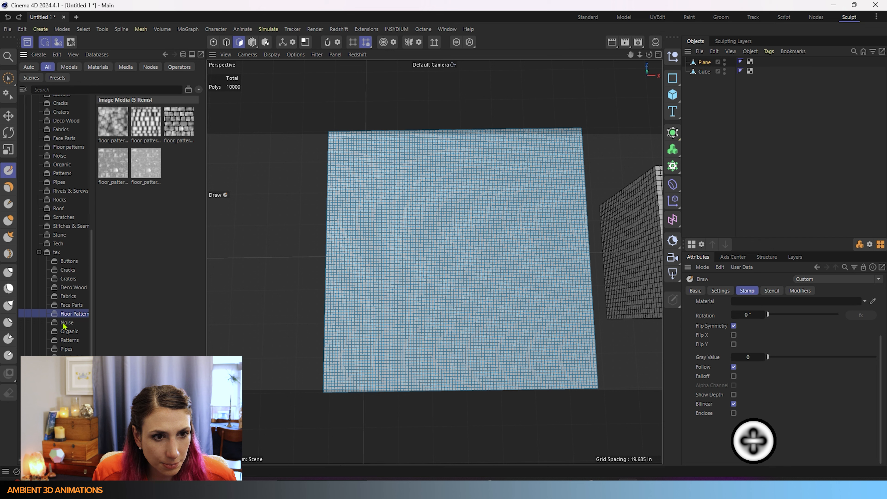
left_click(65, 331)
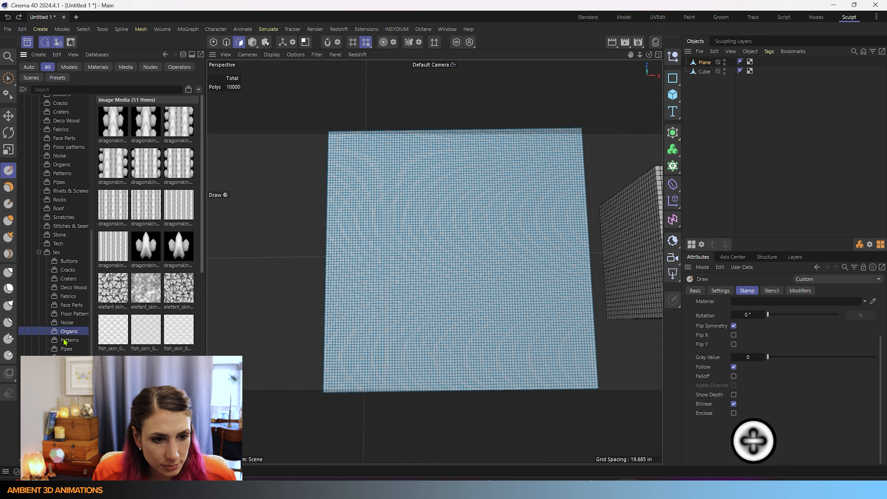
scroll(127, 349, "down", 8)
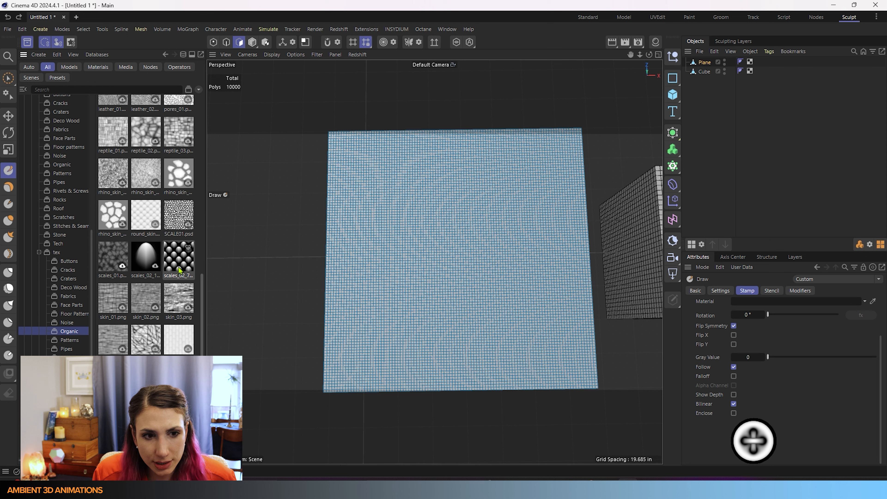
left_click_drag(178, 270, 781, 338)
scroll(769, 360, "up", 2)
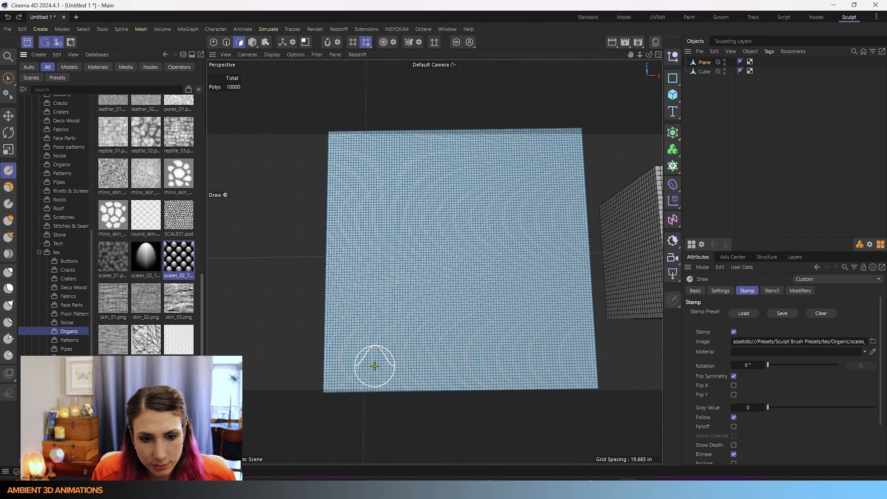
Sculpt a spiral stroke of scale stamps on the plane with Follow enabled
mouse_move(375, 336)
left_mouse_down()
mouse_move(380, 241)
mouse_move(399, 205)
mouse_move(433, 192)
mouse_move(509, 196)
mouse_move(543, 224)
mouse_move(555, 261)
mouse_move(539, 308)
mouse_move(510, 331)
mouse_move(466, 330)
mouse_move(432, 302)
mouse_move(424, 261)
mouse_move(467, 237)
mouse_move(497, 251)
left_mouse_up()
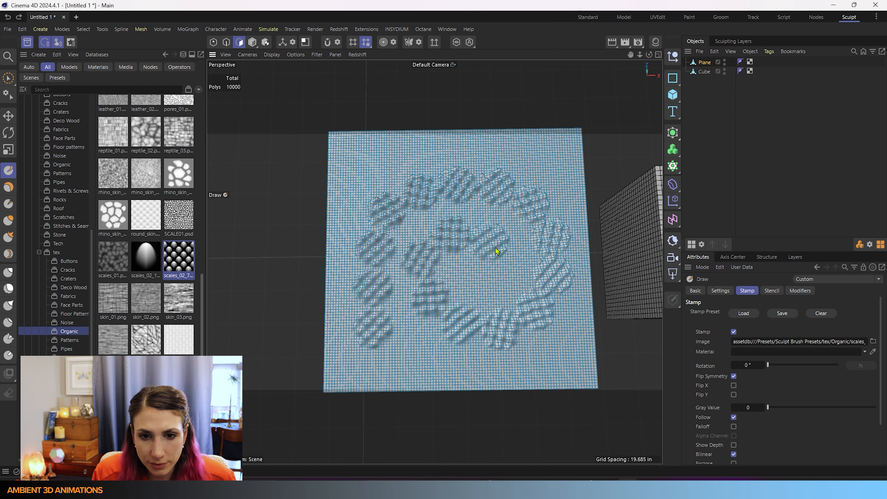
left_click(497, 282)
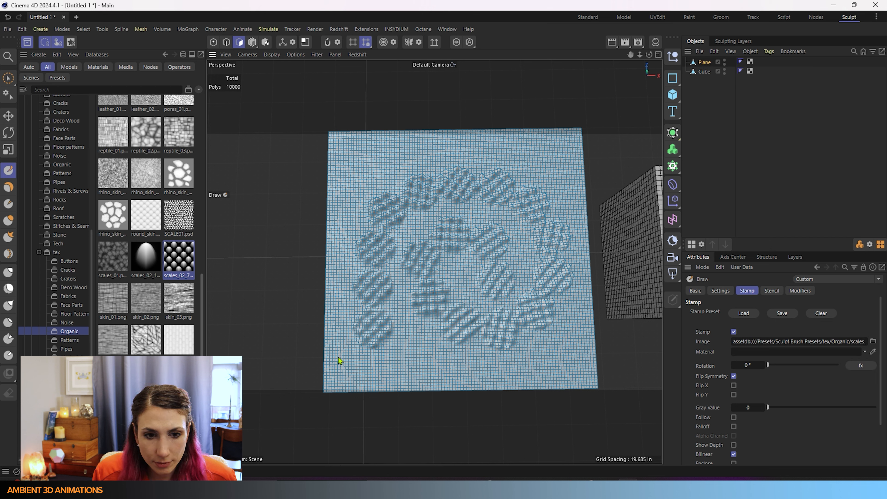
Disable Follow and sculpt comparison strokes of scales outside the spiral and along the plane's near edge
mouse_move(337, 326)
left_mouse_down()
mouse_move(339, 211)
mouse_move(360, 174)
mouse_move(441, 150)
mouse_move(514, 156)
mouse_move(567, 179)
mouse_move(579, 216)
left_mouse_up()
scroll(484, 170, "up", 5)
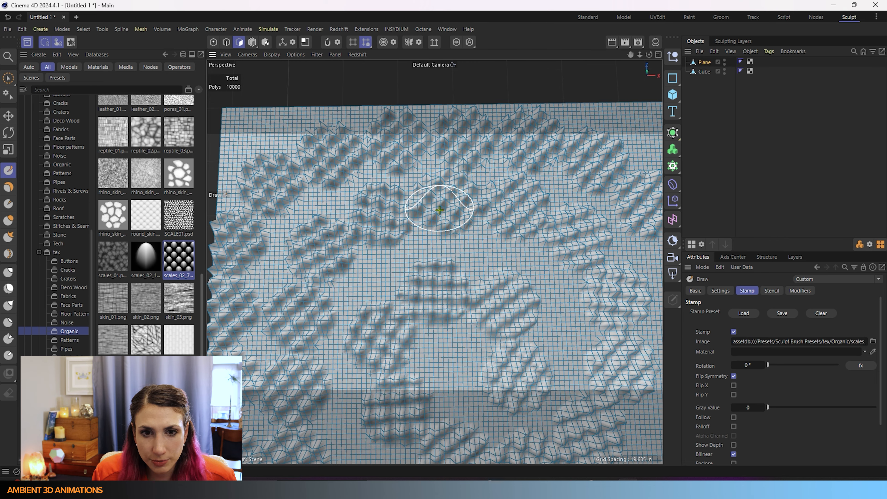
scroll(440, 210, "down", 5)
scroll(512, 214, "up", 5)
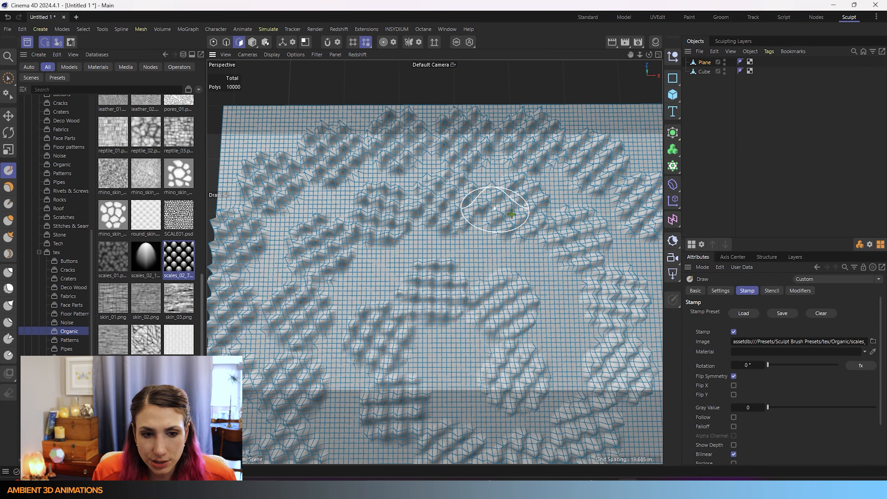
scroll(559, 395, "down", 5)
scroll(454, 364, "up", 3)
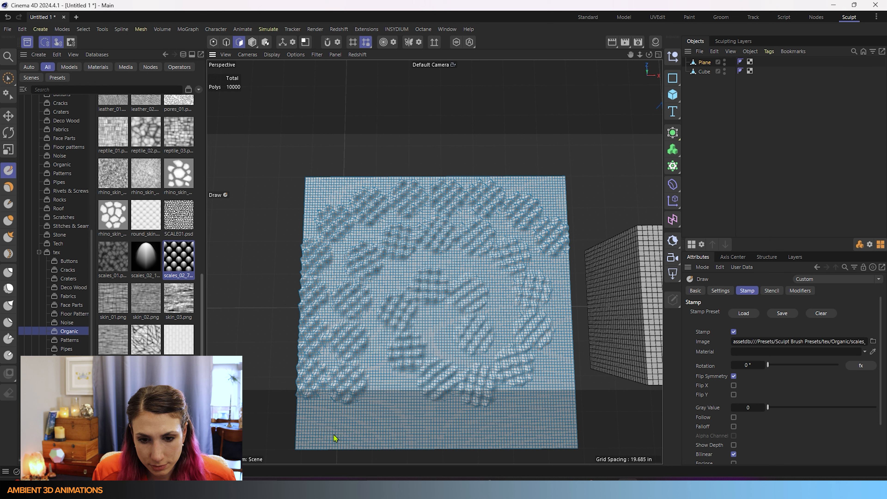
left_click_drag(335, 439, 573, 436)
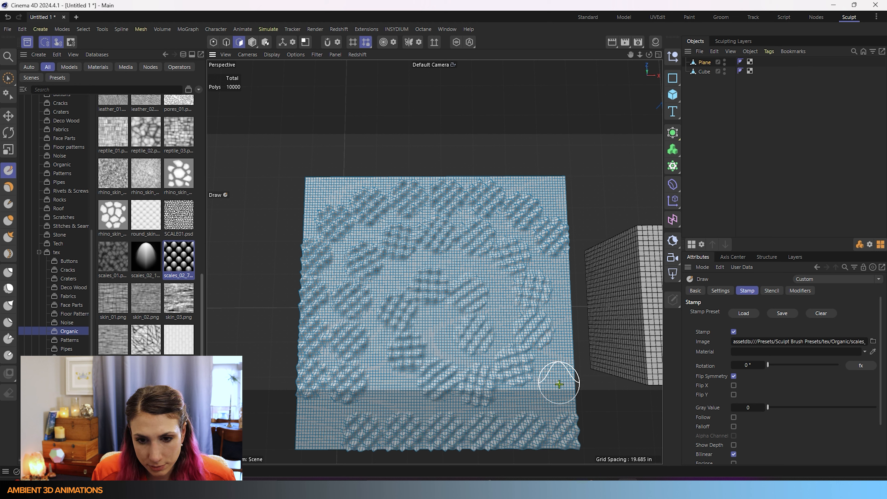
mouse_move(560, 402)
left_mouse_down()
mouse_move(564, 381)
mouse_move(562, 411)
mouse_move(513, 398)
left_mouse_up()
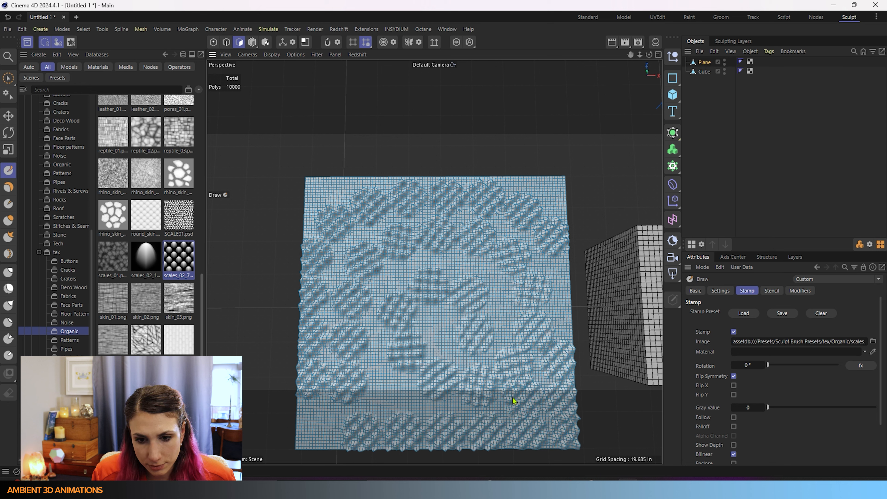
Undo the scale strokes, including the spiral, to clear the plane
key("ctrl+z")
key("ctrl+z")
key("ctrl+z")
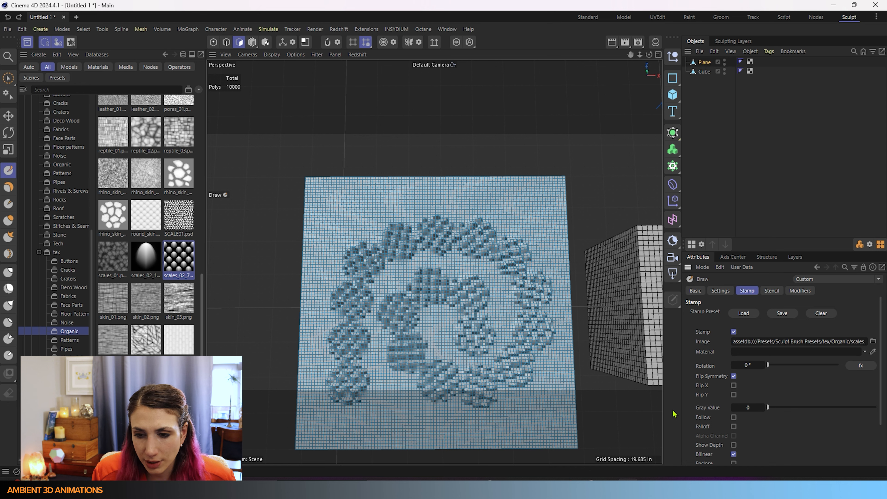
key("ctrl+z")
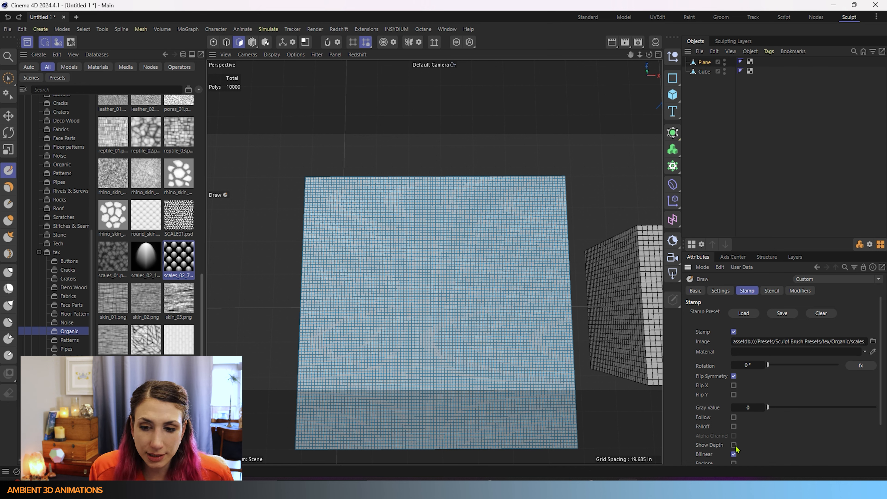
Enable Show Depth, try the Gray Value and return it to 0, and sculpt a column of scale stamps along the plane's left side
scroll(735, 446, "down", 2)
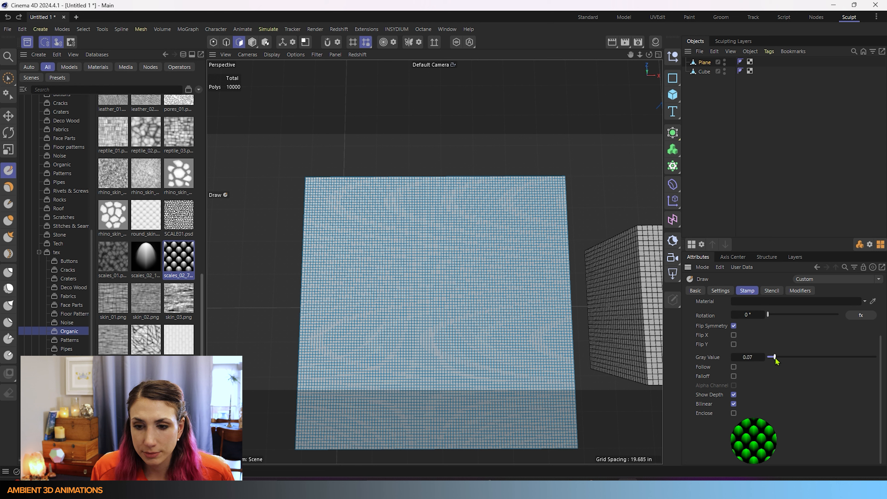
left_click_drag(793, 362, 761, 368)
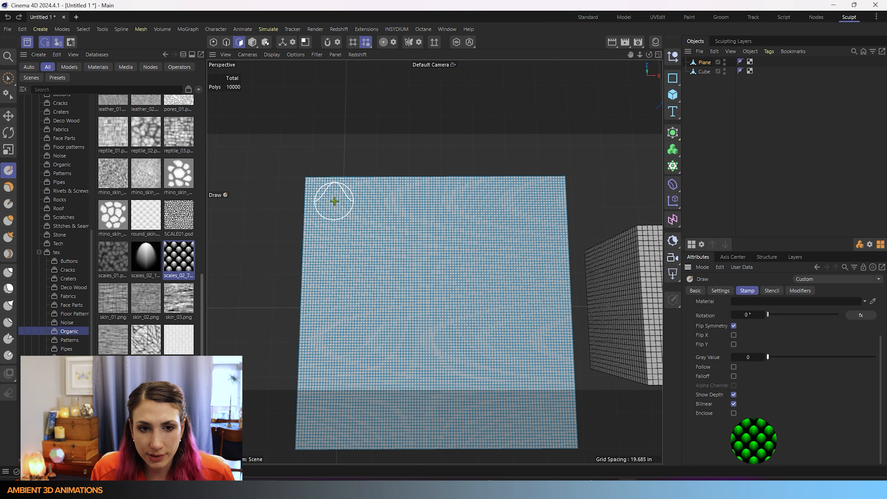
left_click_drag(332, 240, 324, 426)
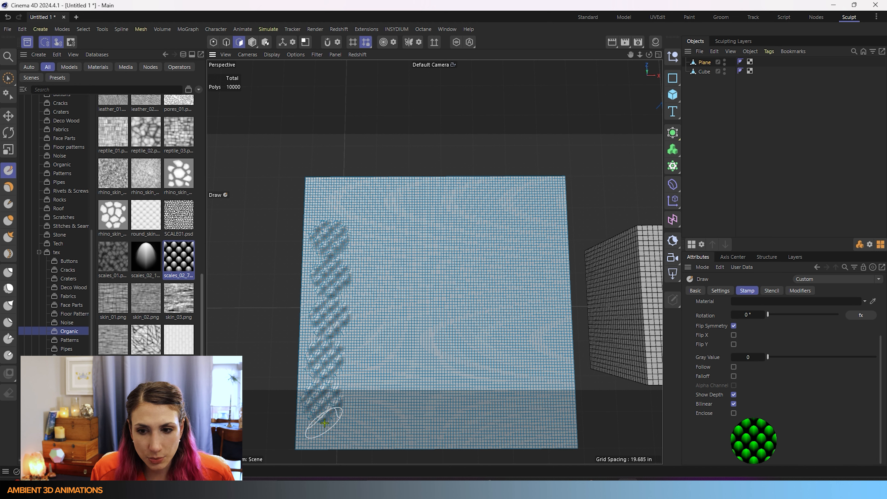
Set the stamp's Gray Value to 1, sculpt a second column of scales beside the first, and compare the two columns
left_click(780, 358)
left_click_drag(798, 360, 878, 360)
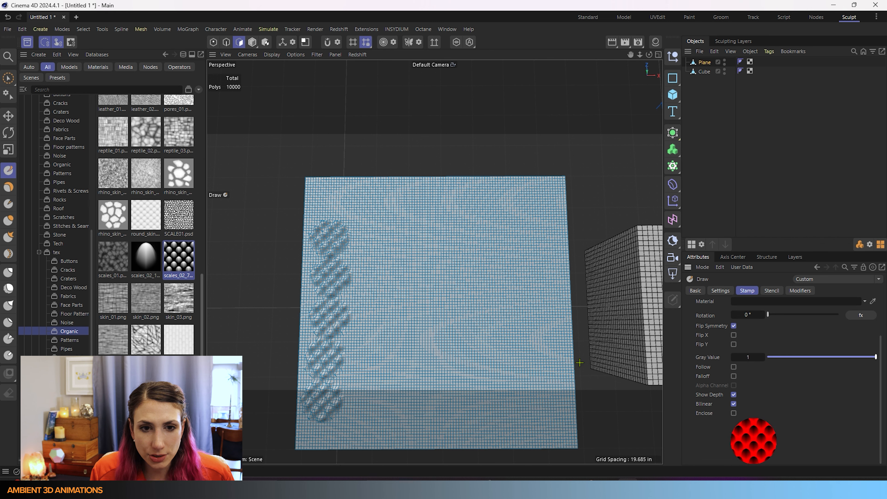
left_click_drag(384, 208, 377, 433)
left_click_drag(385, 352, 417, 185, "alt")
left_click_drag(422, 90, 424, 146, "alt")
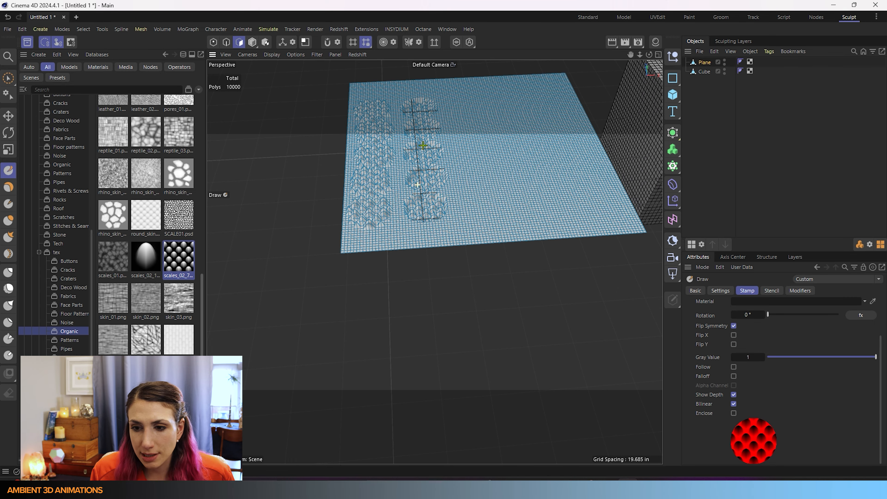
Set the stamp's Gray Value to 0.46, sculpt two more columns of scales beside the existing ones, and compare all the columns
left_click_drag(834, 360, 812, 360)
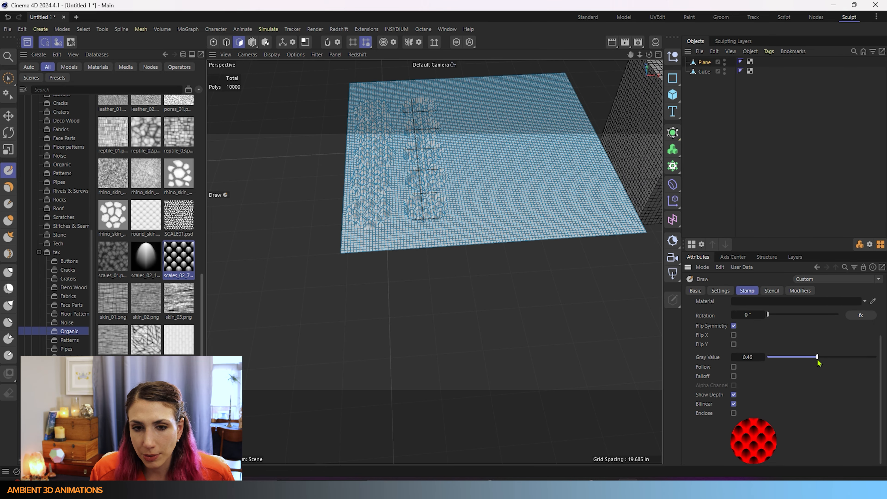
left_click_drag(496, 215, 460, 231, "alt")
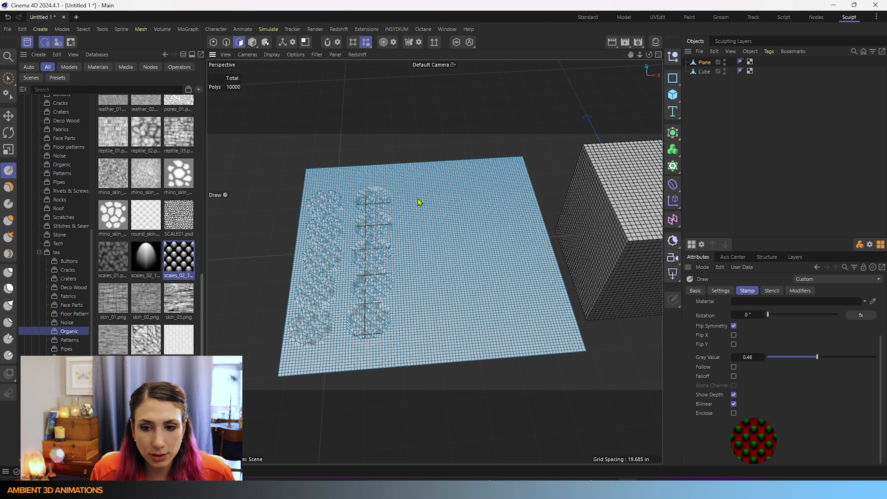
left_click_drag(419, 202, 426, 341)
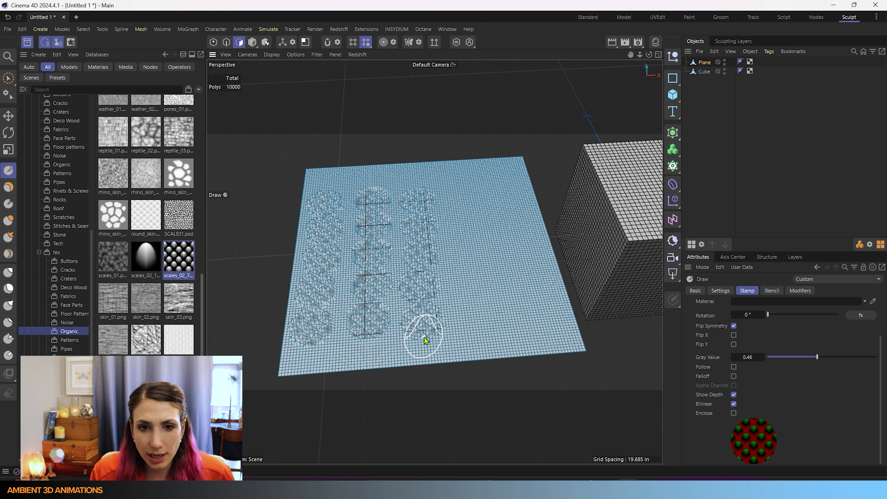
left_click_drag(453, 187, 470, 322)
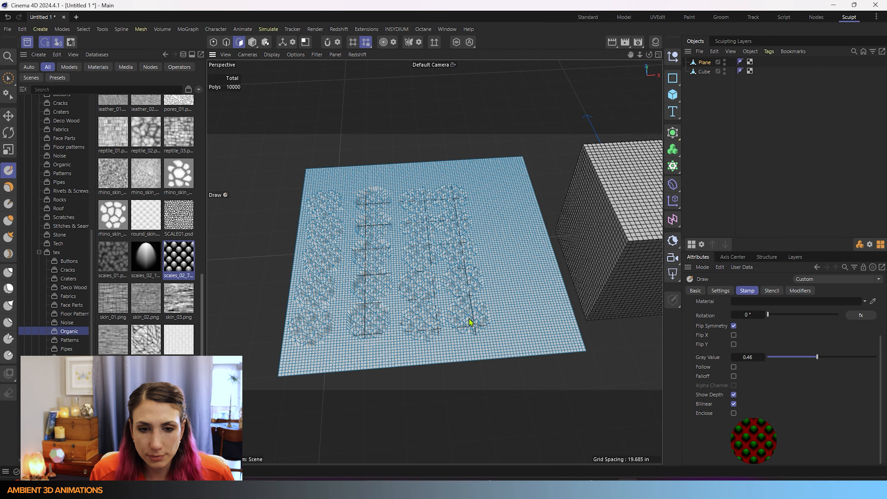
scroll(440, 268, "up", 3)
mouse_move(393, 295)
left_mouse_down("alt")
mouse_move(391, 200)
mouse_move(343, 202)
mouse_move(417, 286)
mouse_move(388, 287)
left_mouse_up("alt")
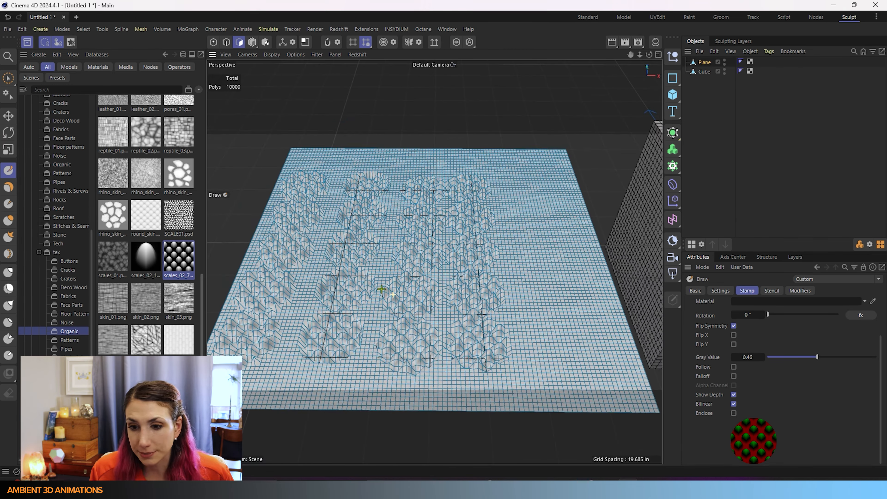
Undo all the columns of scales to clear the plane
key("ctrl+z")
key("ctrl+z")
key("ctrl+z")
key("ctrl+z")
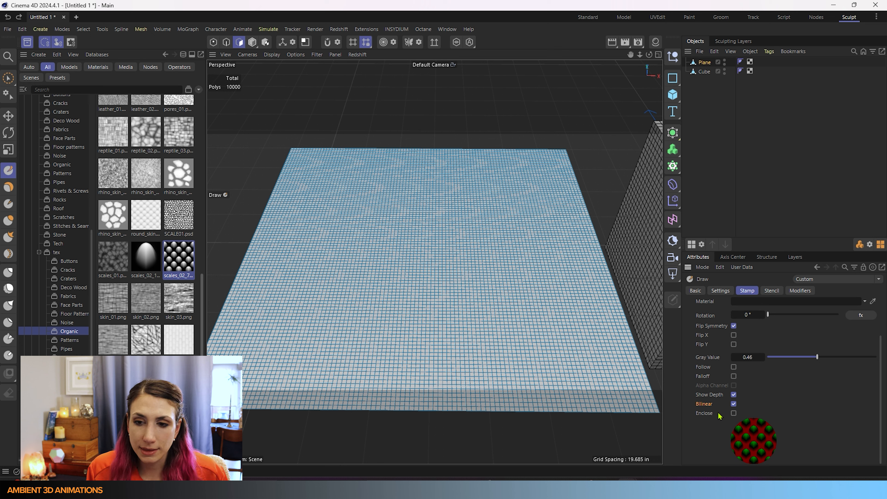
Sculpt a curved stroke of scales with Bilinear enabled, sculpt comparison strokes with Bilinear disabled, and undo both sets
scroll(759, 409, "up", 3)
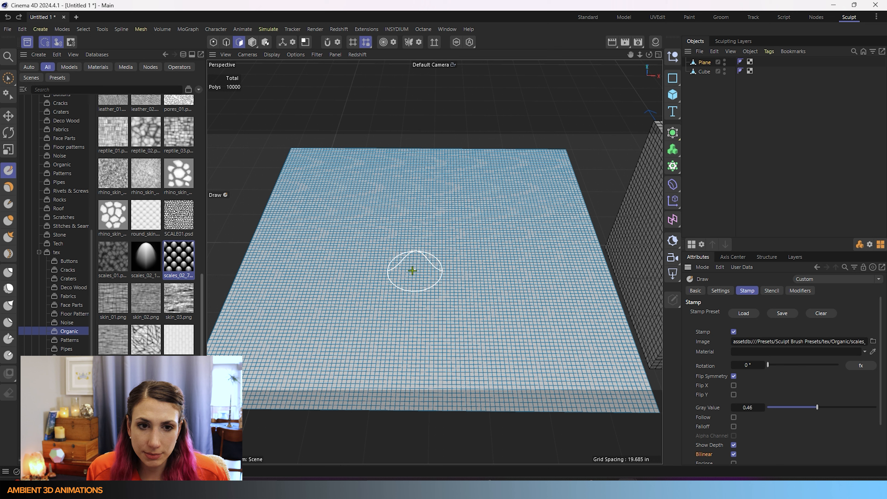
mouse_move(339, 194)
left_mouse_down()
mouse_move(357, 272)
mouse_move(467, 296)
mouse_move(522, 239)
left_mouse_up()
scroll(818, 437, "down", 3)
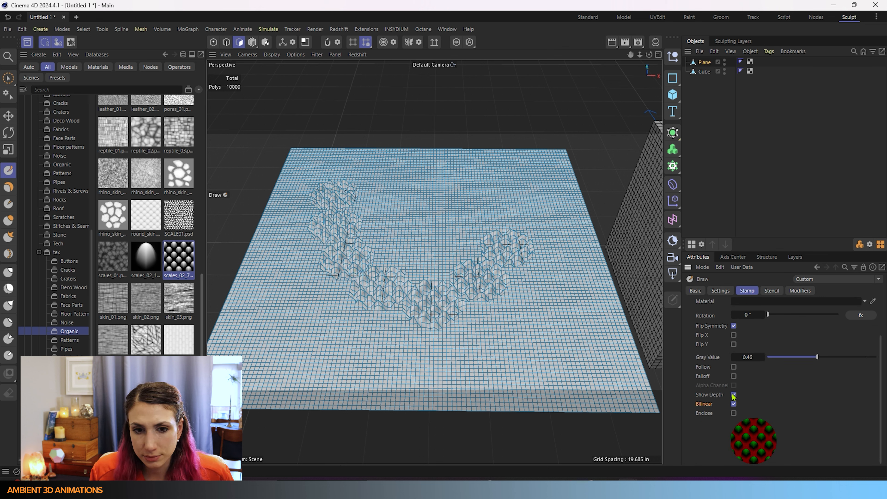
left_click(734, 405)
mouse_move(402, 183)
left_mouse_down()
mouse_move(407, 227)
mouse_move(479, 210)
mouse_move(550, 224)
mouse_move(559, 301)
mouse_move(488, 351)
mouse_move(381, 363)
mouse_move(281, 321)
mouse_move(264, 260)
mouse_move(287, 188)
mouse_move(351, 167)
mouse_move(492, 164)
mouse_move(570, 194)
mouse_move(594, 262)
mouse_move(603, 345)
mouse_move(551, 379)
mouse_move(517, 385)
left_mouse_up()
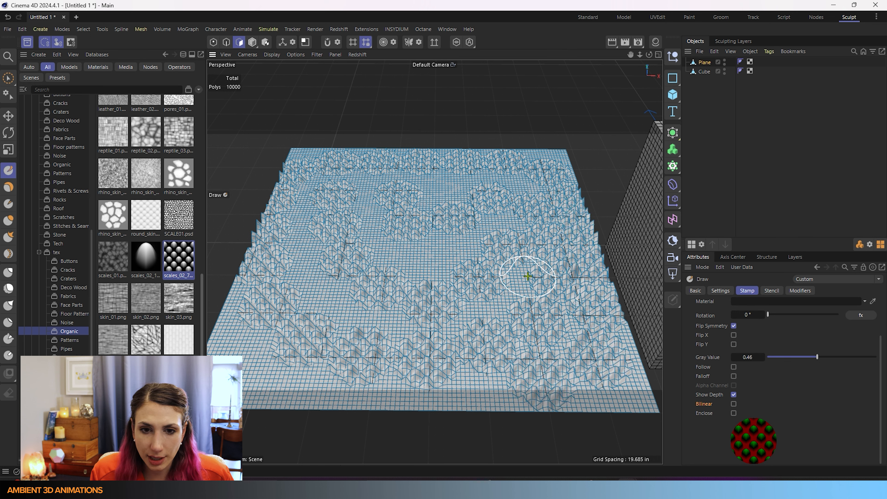
key("ctrl+z")
key("ctrl+z")
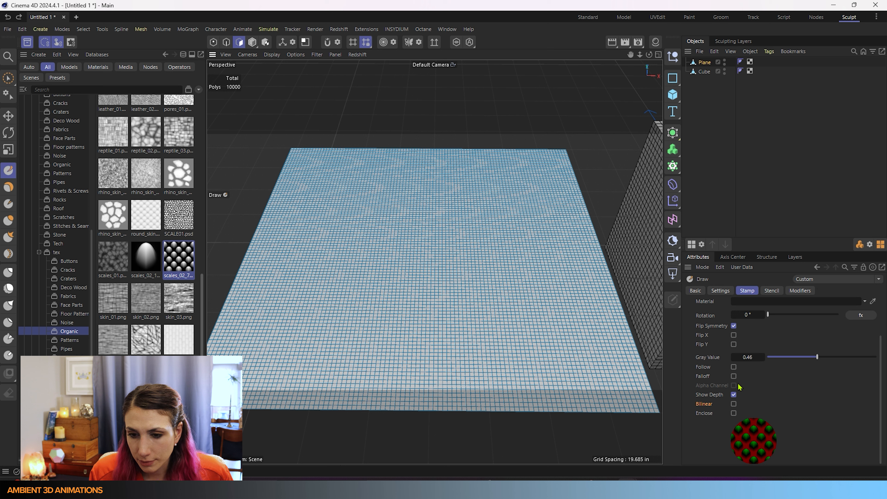
Enable Enclose, sculpt spaced scale stamps across the plane, and disable Enclose again to compare the stamp preview
left_click(734, 414)
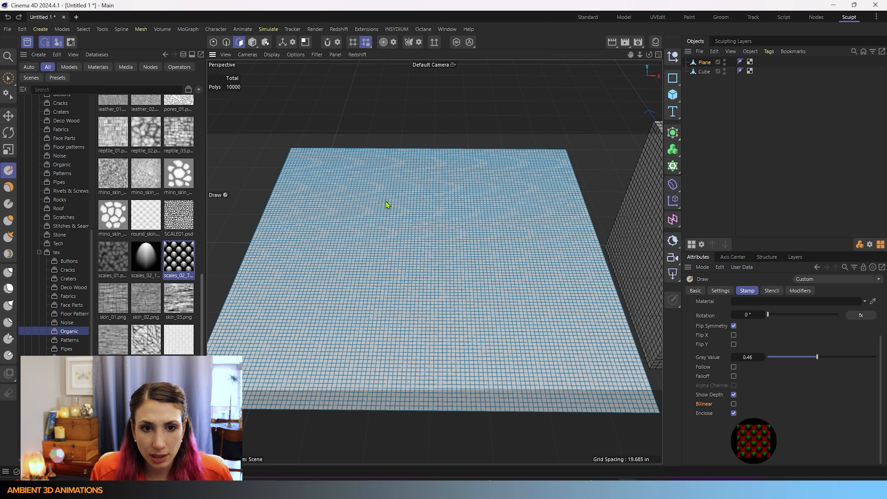
left_click(382, 218)
mouse_move(379, 248)
left_mouse_down()
mouse_move(376, 323)
mouse_move(479, 351)
mouse_move(495, 198)
mouse_move(330, 192)
mouse_move(297, 333)
mouse_move(351, 207)
mouse_move(447, 240)
mouse_move(435, 322)
left_mouse_up()
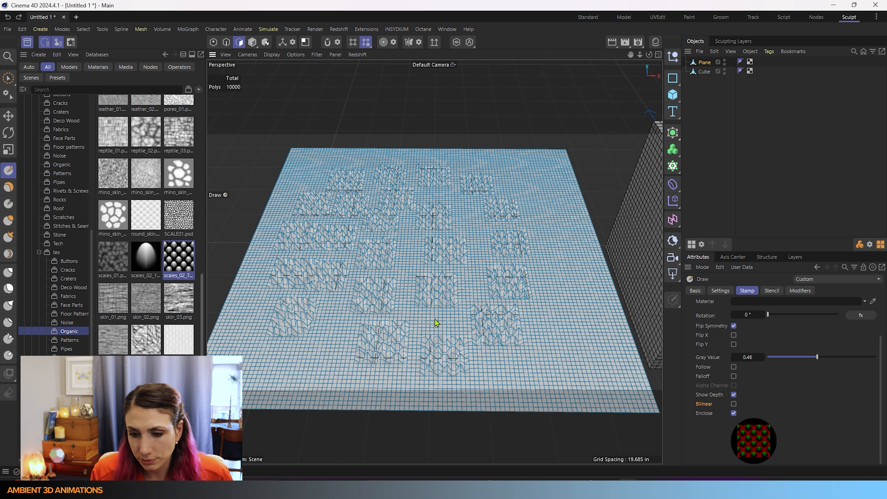
left_click(734, 415)
left_click(733, 413)
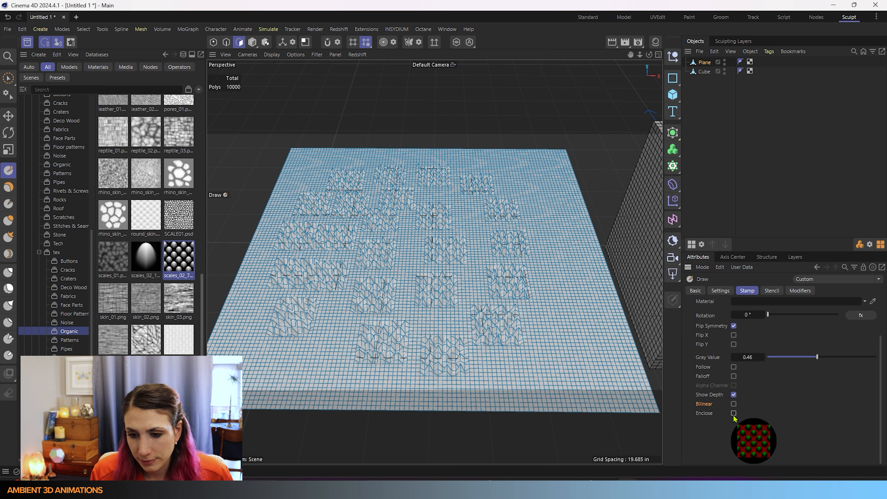
left_click(734, 414)
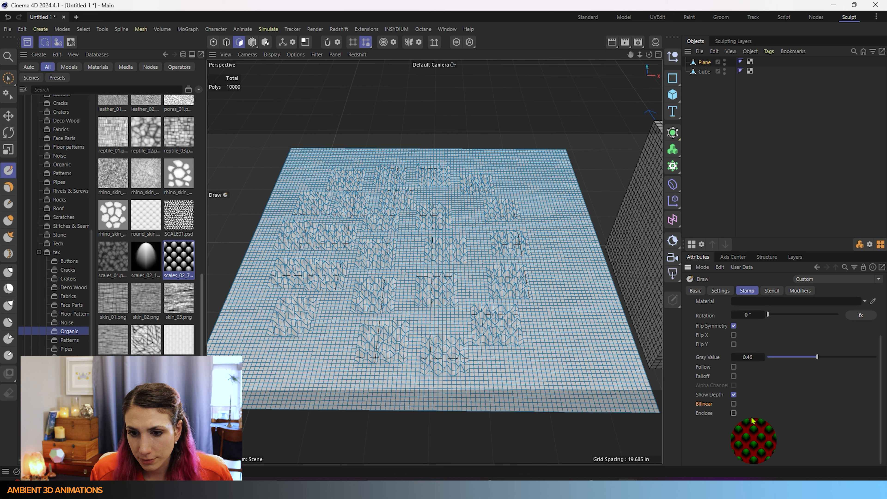
Sculpt scales along the plane's right side with Rotation at 171°, and stamp its near-left corner with Gray Value 0.77
scroll(752, 421, "up", 3)
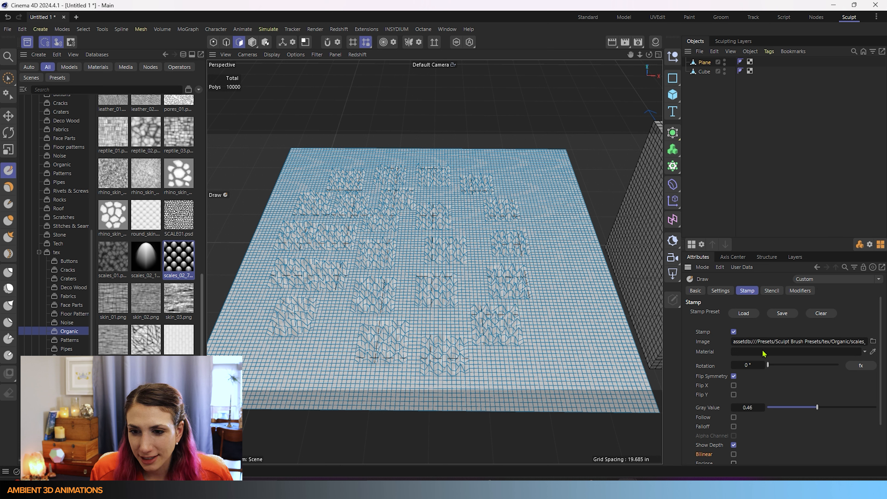
left_click_drag(768, 364, 769, 367)
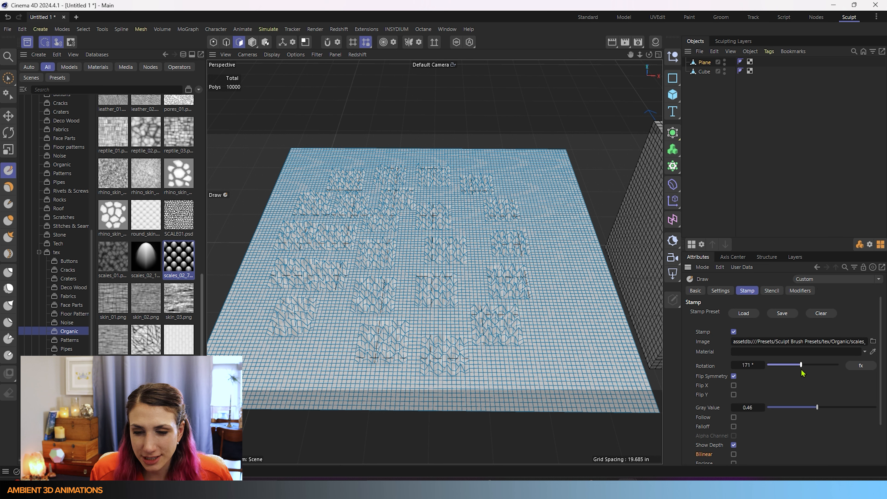
mouse_move(587, 320)
left_mouse_down()
mouse_move(580, 258)
mouse_move(567, 214)
mouse_move(546, 192)
left_mouse_up()
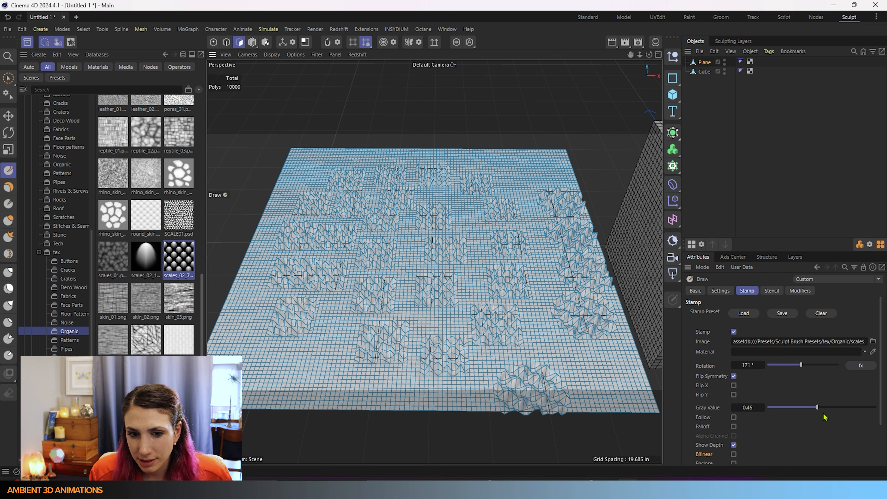
left_click_drag(817, 408, 843, 409)
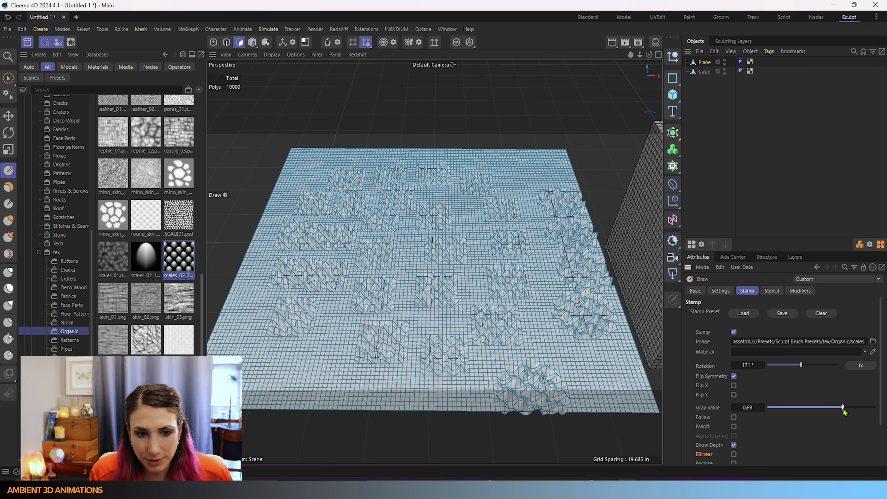
left_click(260, 382)
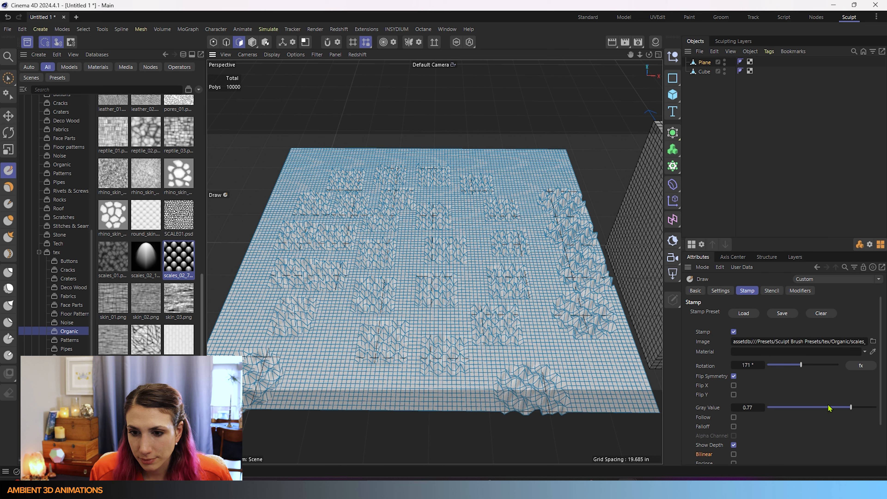
Clear the brush's stamp settings and undo all the scale strokes on the plane
right_click(734, 367)
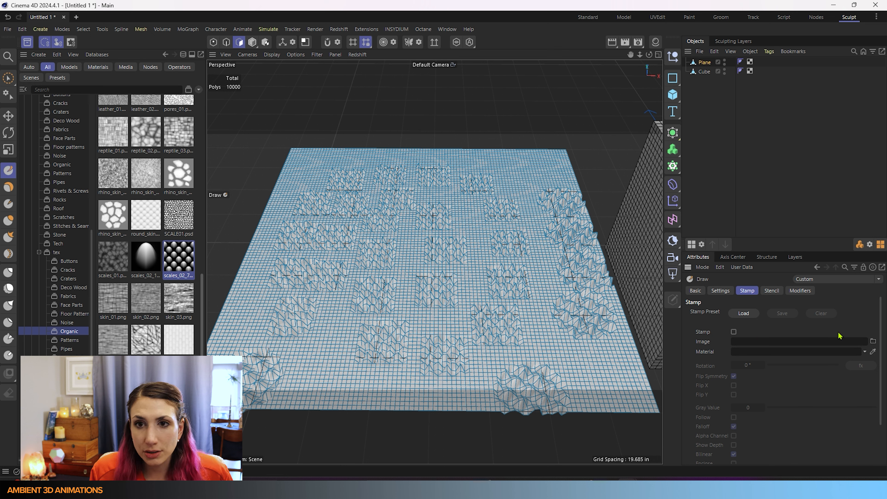
key("ctrl+z")
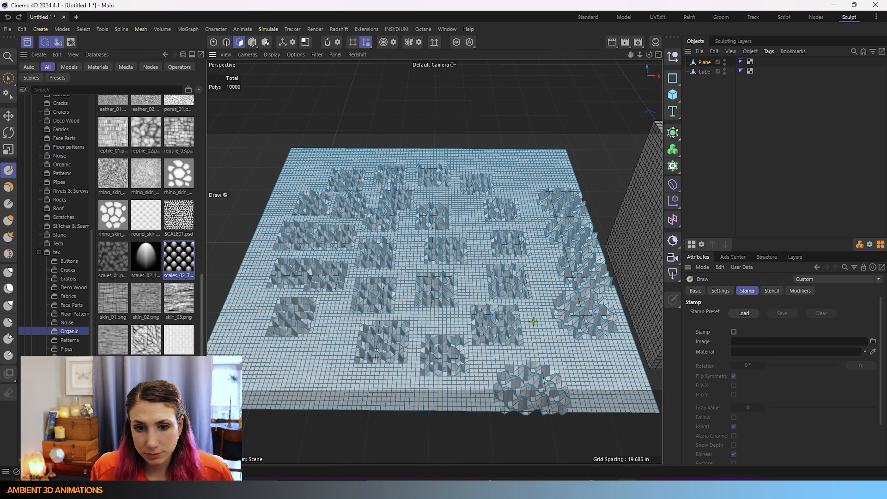
key("ctrl+z")
key("ctrl+z")
key("ctrl+z")
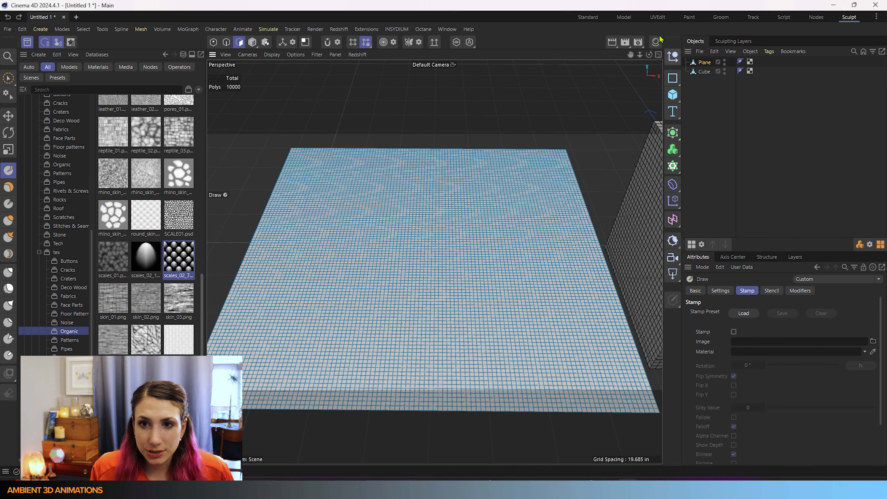
Show the Material Manager and create a new classic Standard Material
left_click(656, 41)
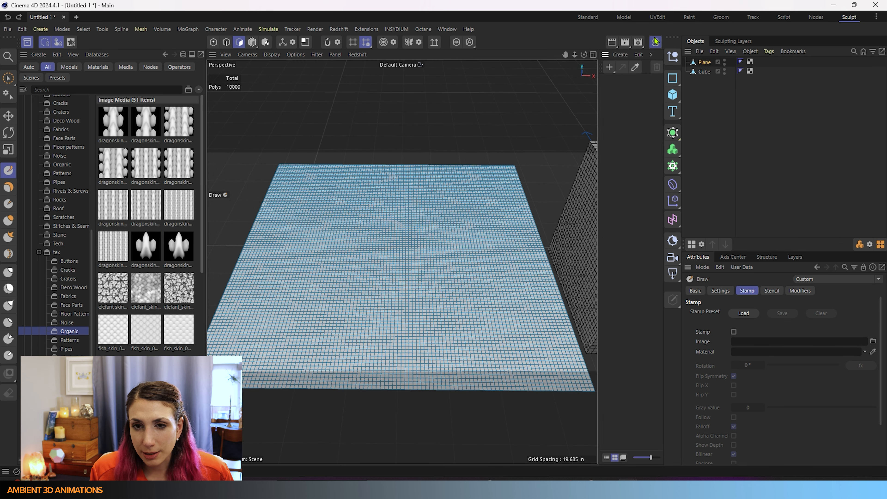
left_click(620, 55)
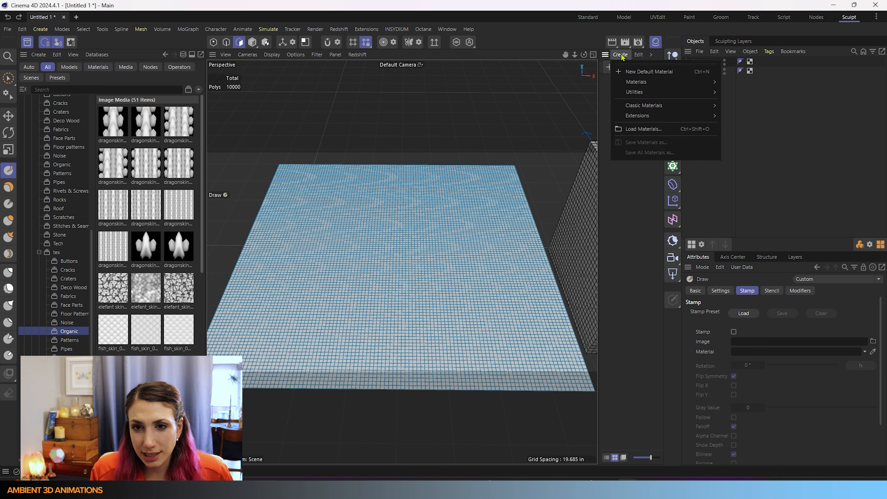
mouse_move(634, 83)
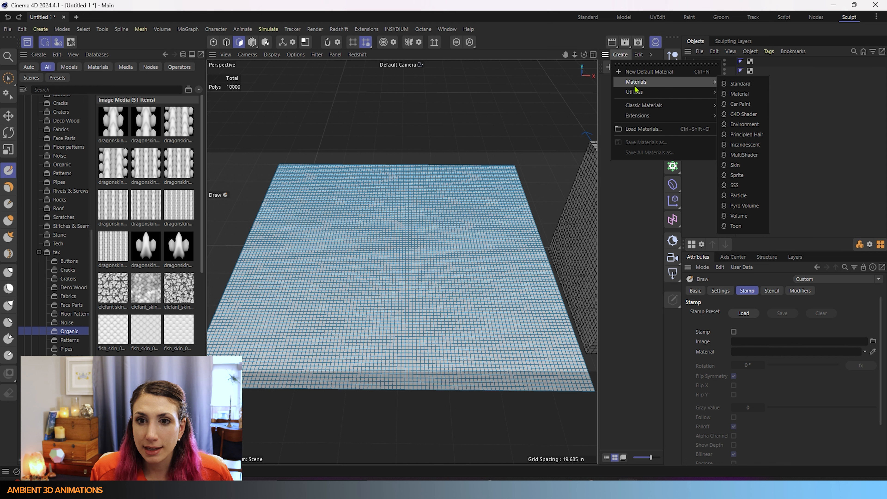
mouse_move(635, 109)
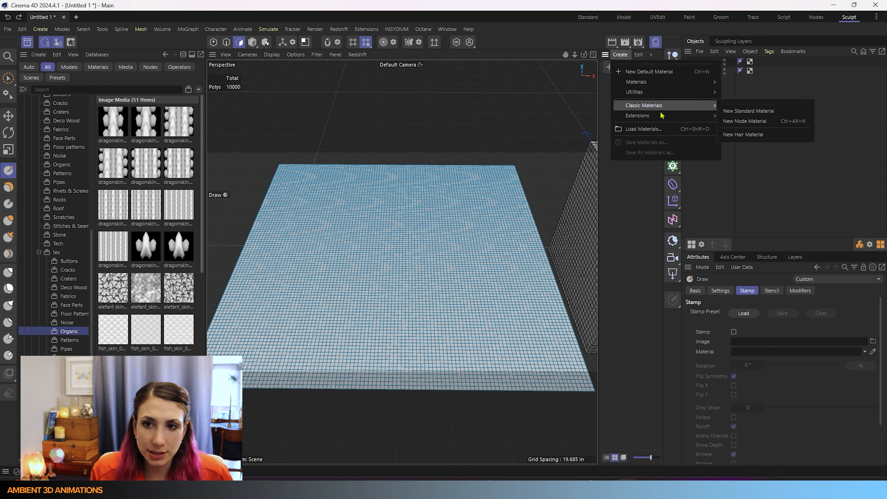
left_click(740, 115)
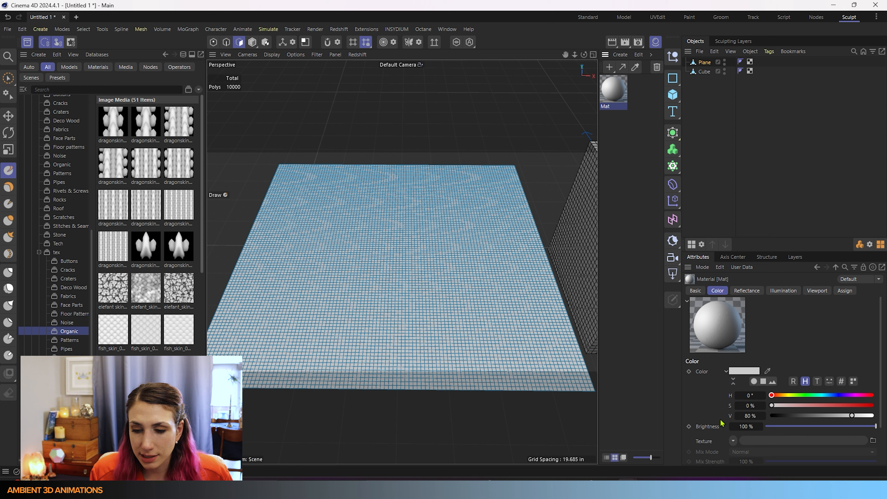
Browse the available shaders and assign Noise as the texture of the new material's Color channel
left_click(733, 441)
mouse_move(744, 380)
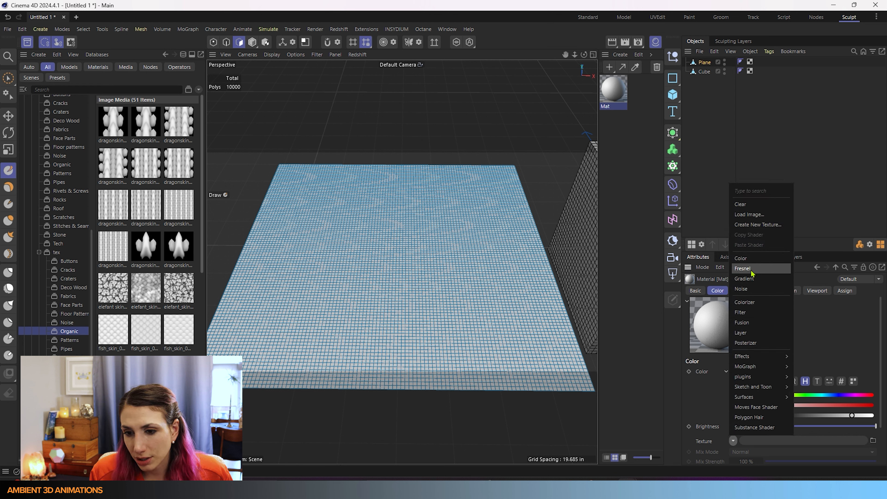
mouse_move(764, 355)
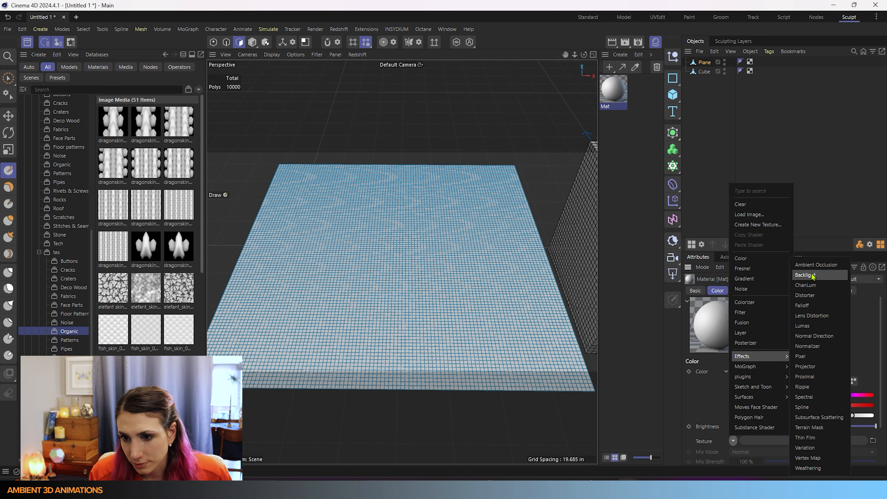
mouse_move(751, 370)
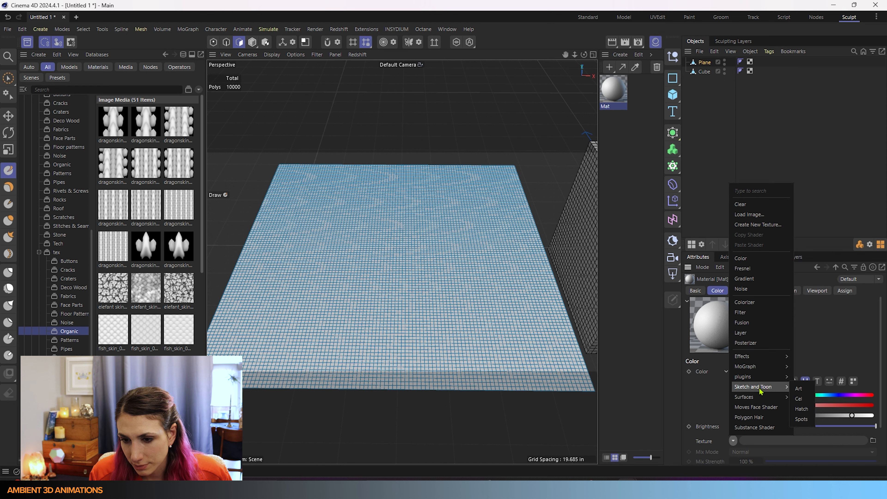
mouse_move(759, 397)
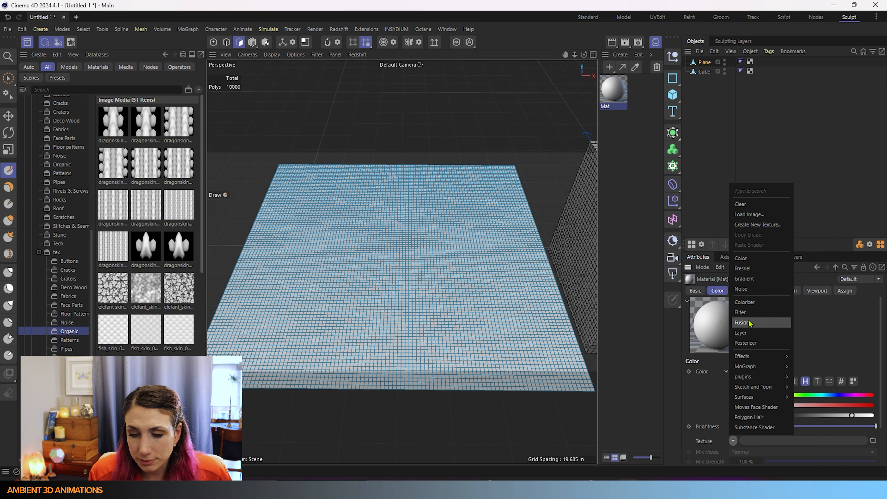
left_click(752, 290)
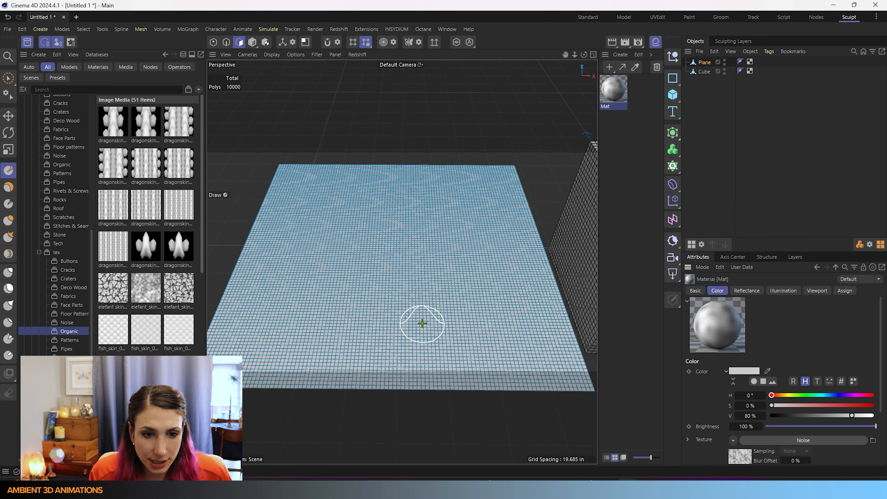
Try a short Draw stroke near the plane's front-left corner, undo it, and bring back the Draw brush's stamp settings
left_click_drag(297, 341, 329, 316)
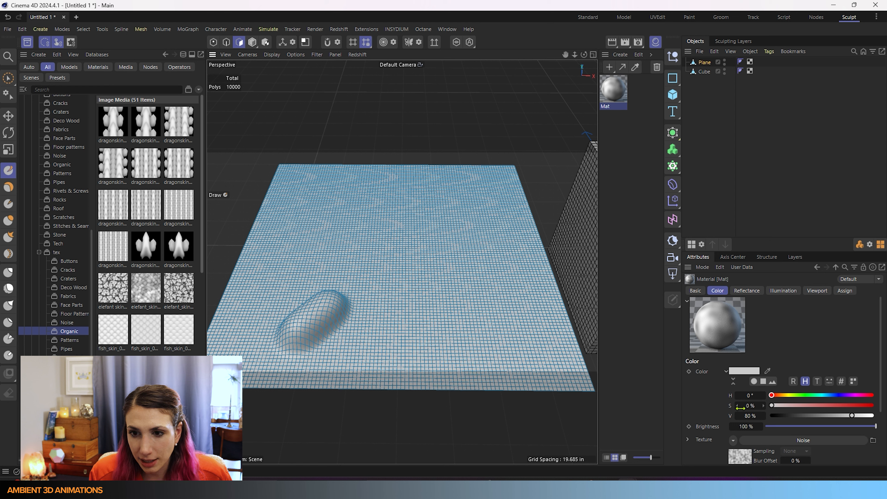
key("ctrl+z")
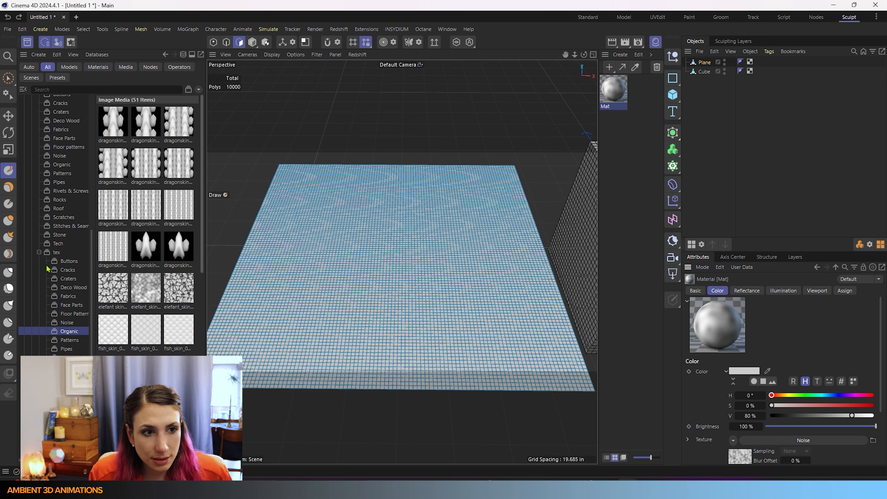
left_click(9, 171)
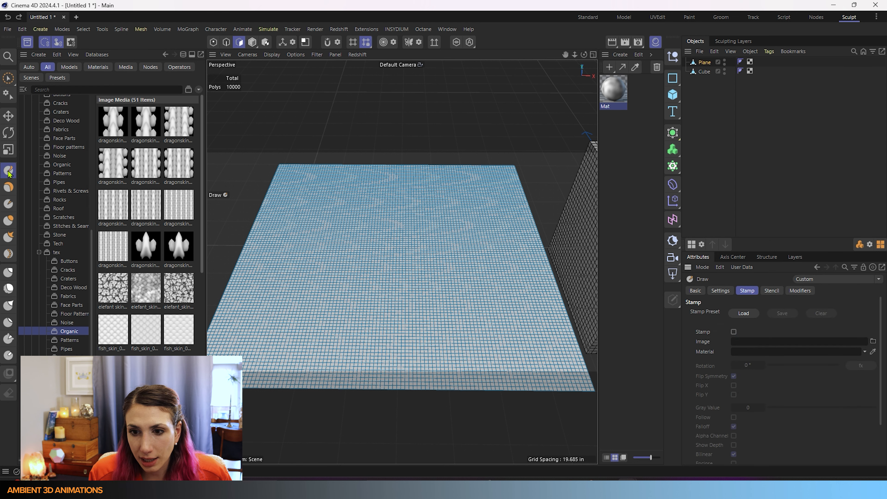
Enable the Draw brush's stamp with material Mat and Gray Value 0.5135, and make the first test strokes near the plane's front
left_click(734, 332)
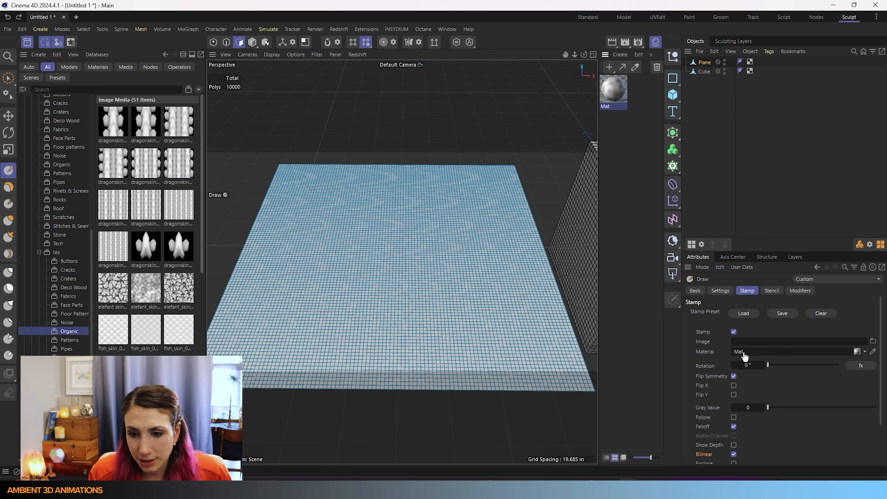
mouse_move(265, 338)
left_mouse_down()
mouse_move(390, 278)
mouse_move(413, 255)
left_mouse_up()
left_click(456, 290)
left_click(416, 327)
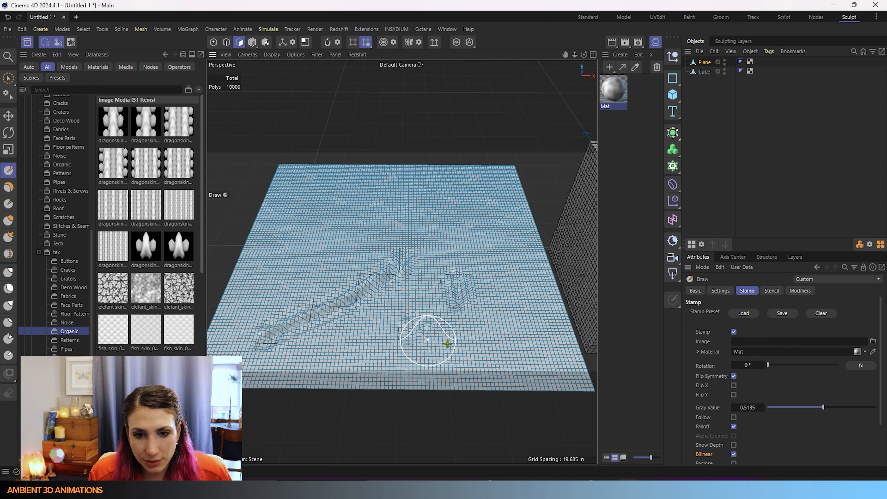
Stamp the noise material at further spots around the plane's edges, using larger brush sizes toward the back, and inspect the relief
left_click(505, 334)
left_click(503, 271)
left_click(488, 222)
left_click(421, 208)
left_click(365, 220)
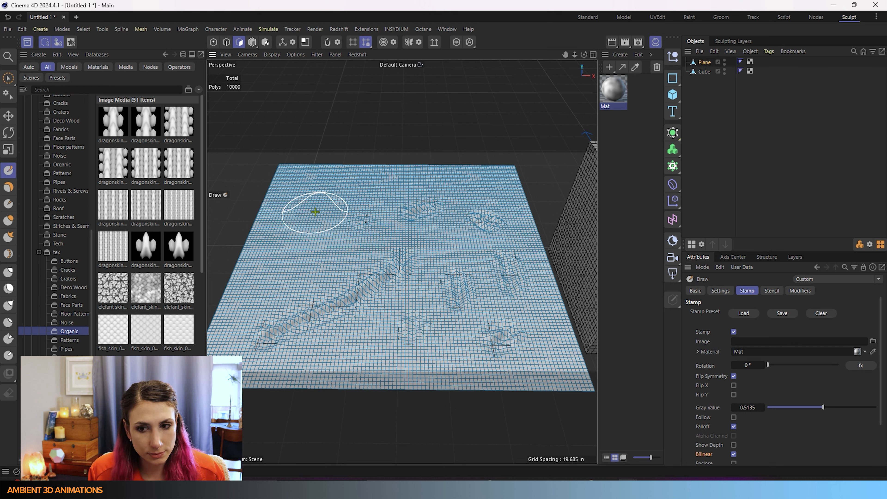
left_click(325, 194)
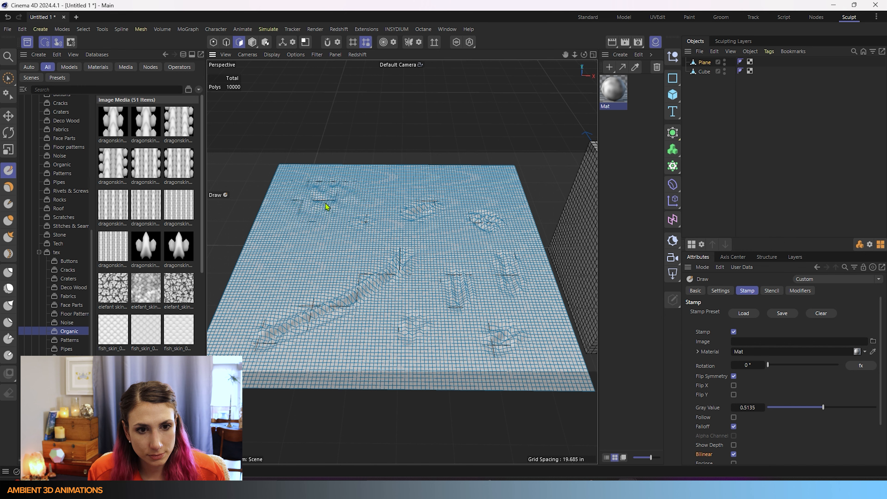
left_click(447, 193)
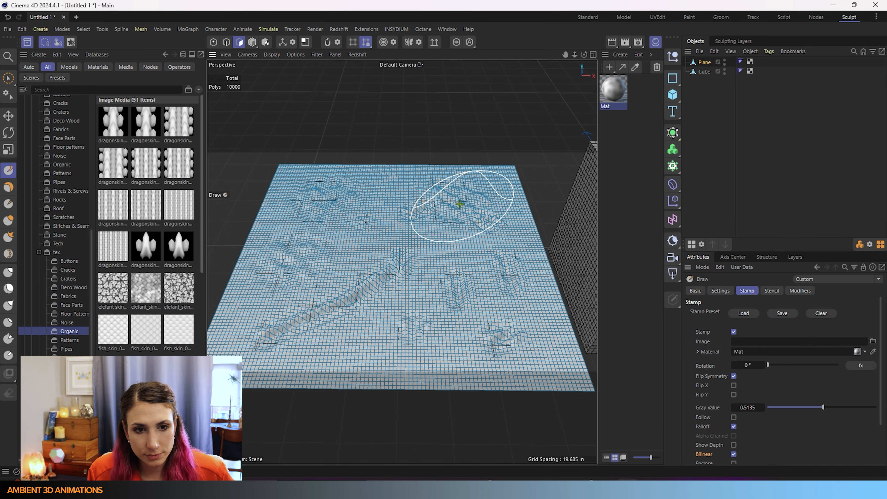
scroll(377, 251, "up", 2)
left_click_drag(396, 260, 447, 204, "alt")
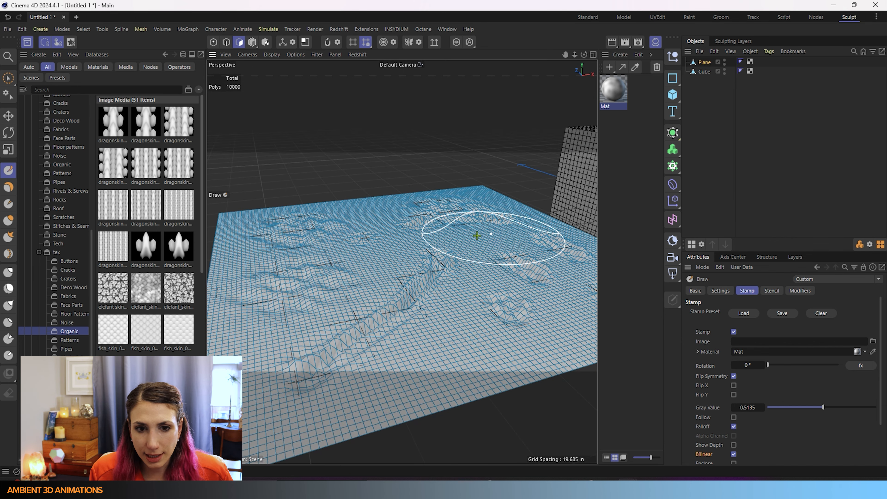
Undo all the noise stamp strokes on the plane
key("ctrl+z")
key("ctrl+z")
key("ctrl+z")
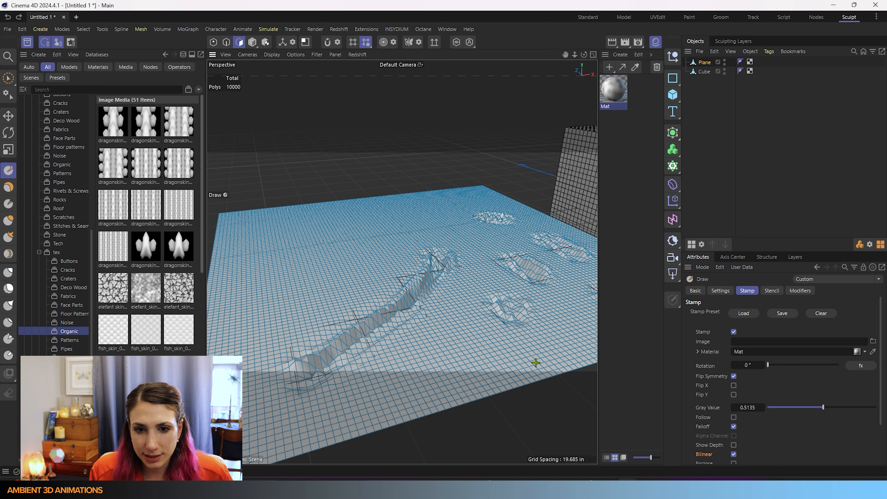
key("ctrl+z")
key("ctrl+z")
key("ctrl+z")
key("ctrl+z")
key("ctrl+z")
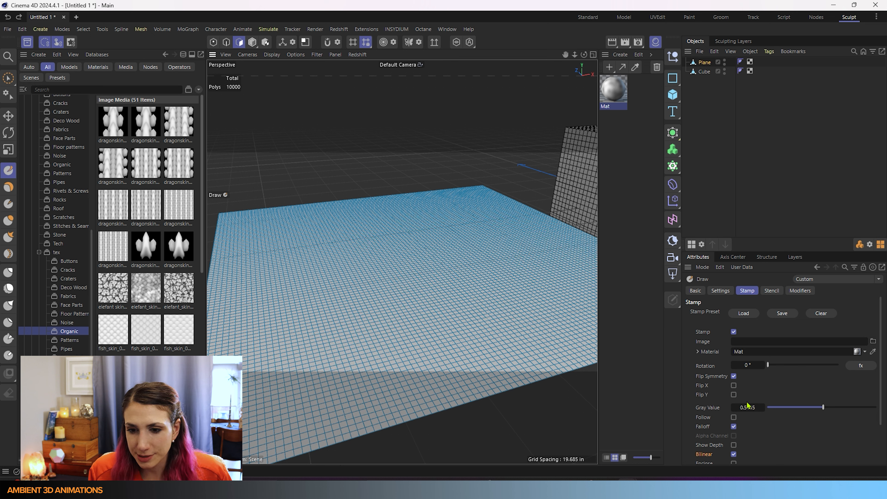
Review the Draw brush's stamp options and turn the stamp off
scroll(753, 375, "down", 3)
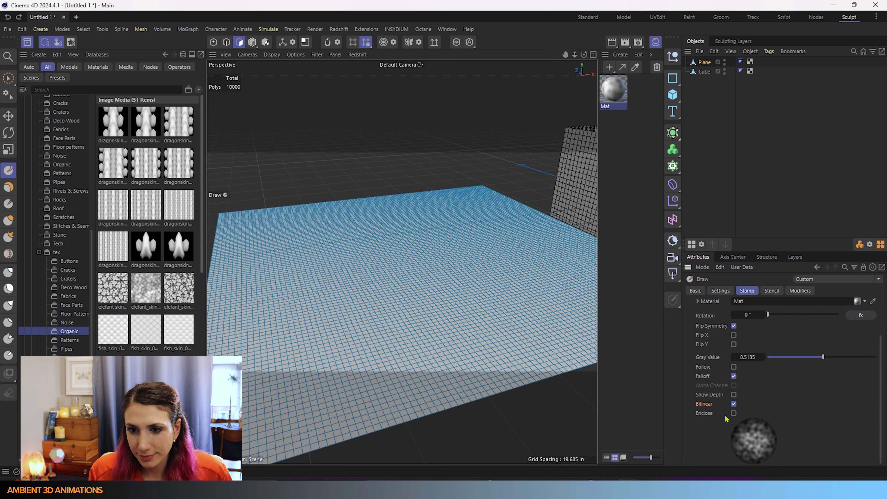
scroll(726, 419, "up", 3)
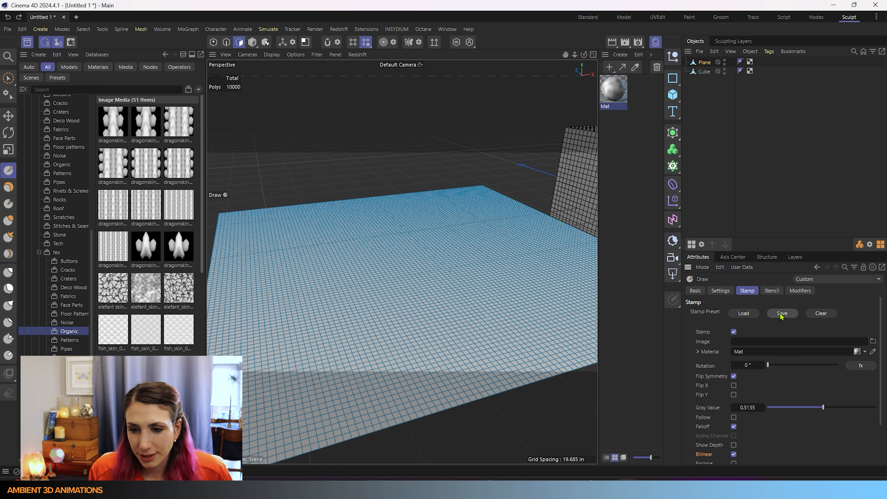
left_click(771, 291)
left_click(747, 290)
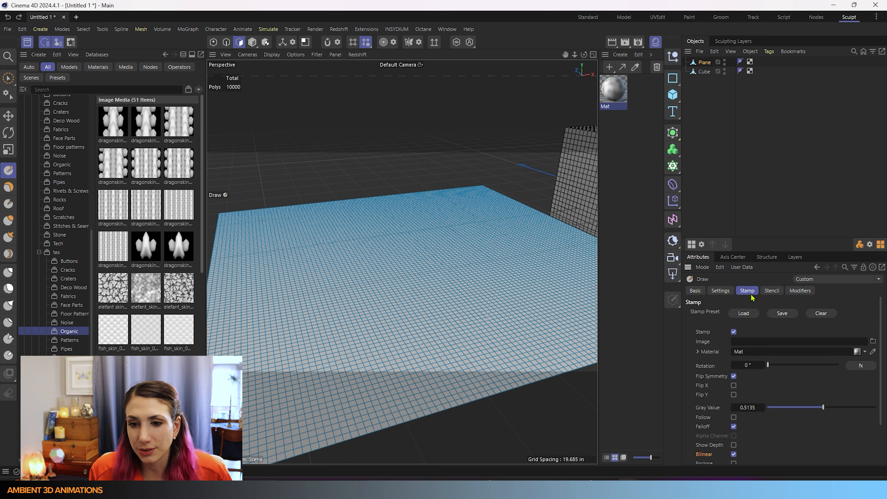
left_click(734, 332)
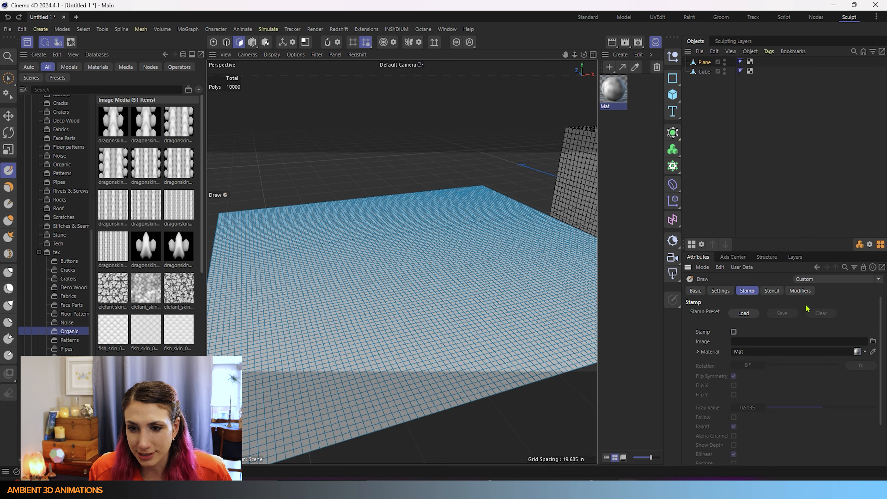
Assign face_eye.tif from the Face Parts presets as the Draw brush's stencil image
left_click(773, 293)
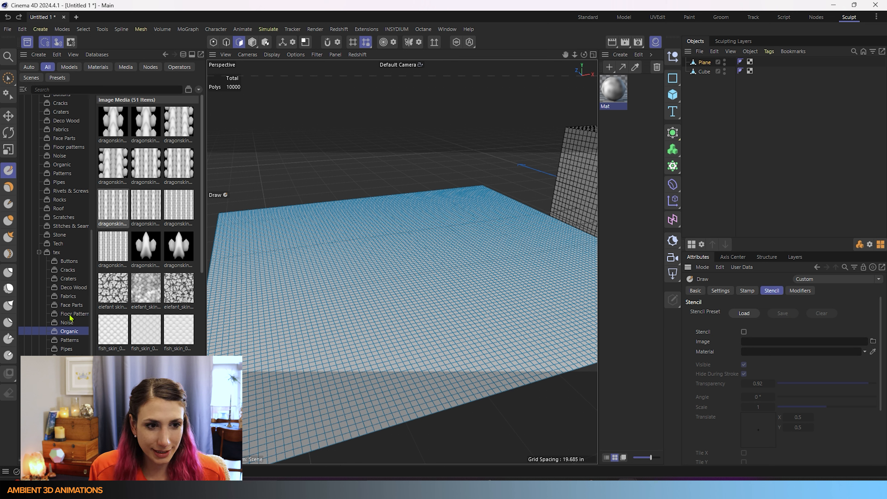
left_click(70, 305)
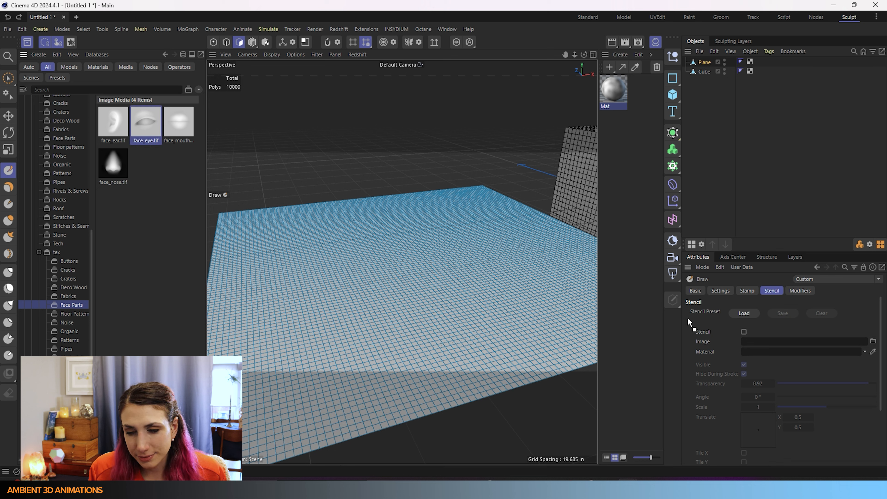
left_click_drag(689, 322, 756, 341)
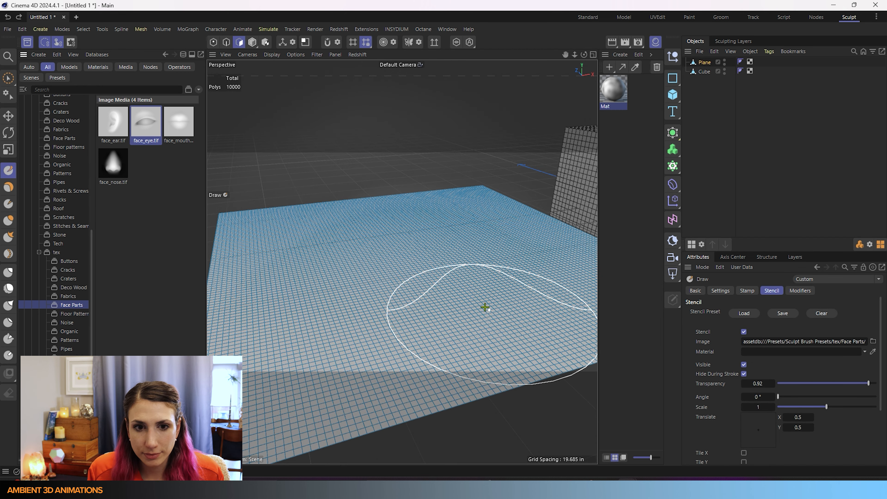
Inspect the eye stencil over the plane and set its Transparency to 1
left_click_drag(482, 306, 469, 268, "alt")
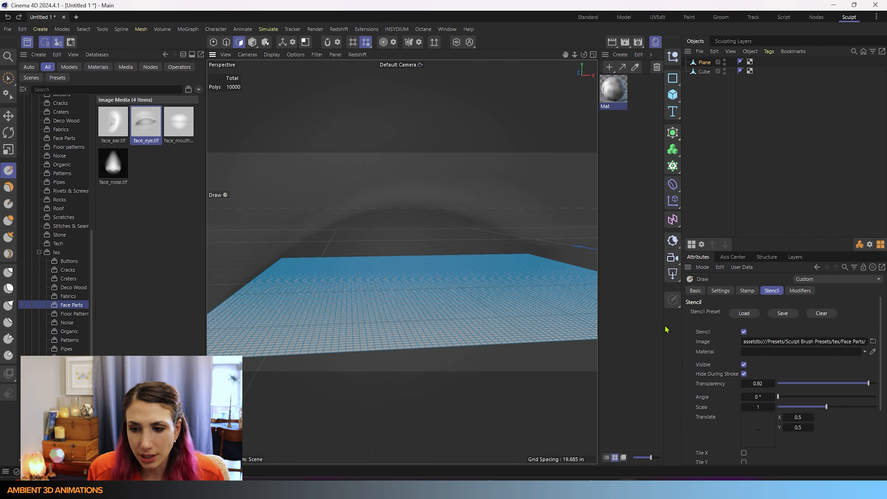
mouse_move(867, 384)
left_mouse_down()
mouse_move(781, 388)
mouse_move(877, 384)
left_mouse_up()
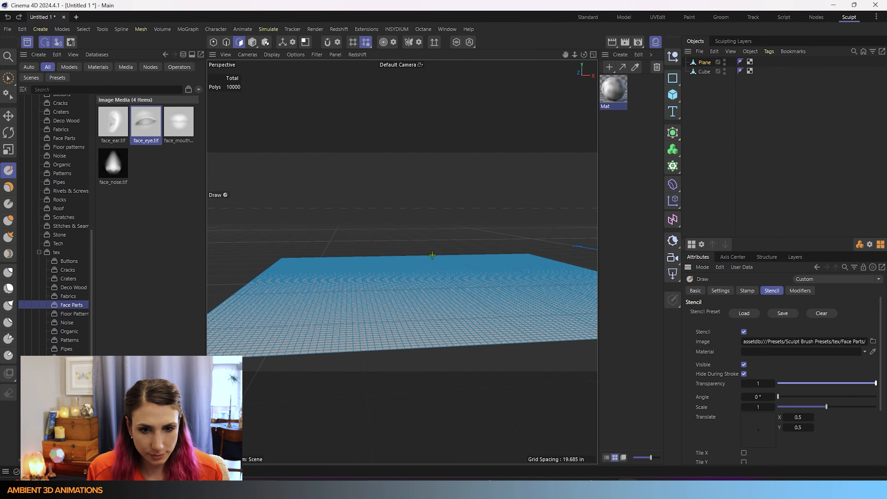
left_click_drag(430, 284, 420, 365, "alt")
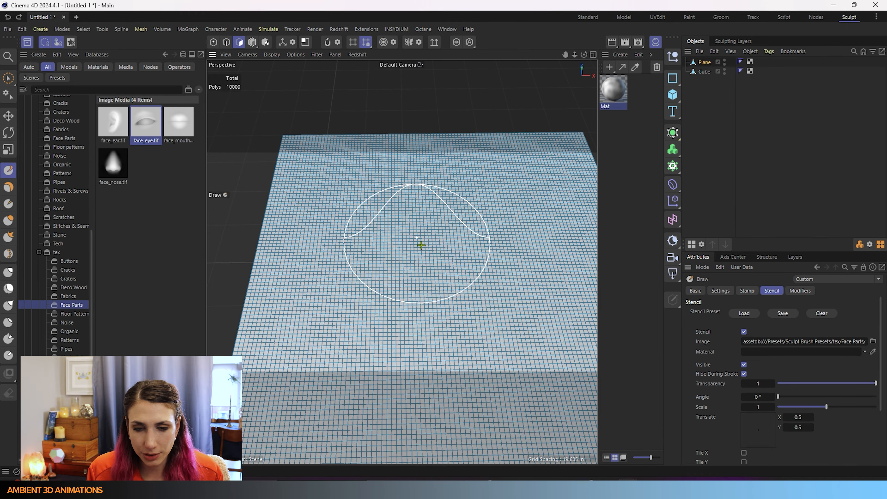
middle_click_drag(434, 263, 323, 227, "alt")
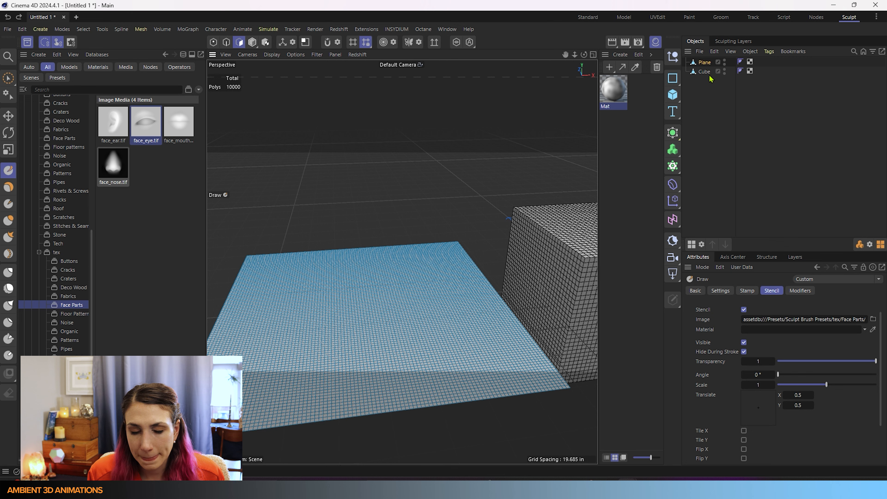
Select the cube and sculpt the eye stencil across its front face with the Draw brush
left_click(704, 74)
middle_click_drag(402, 260, 217, 225, "alt")
scroll(436, 320, "up", 4)
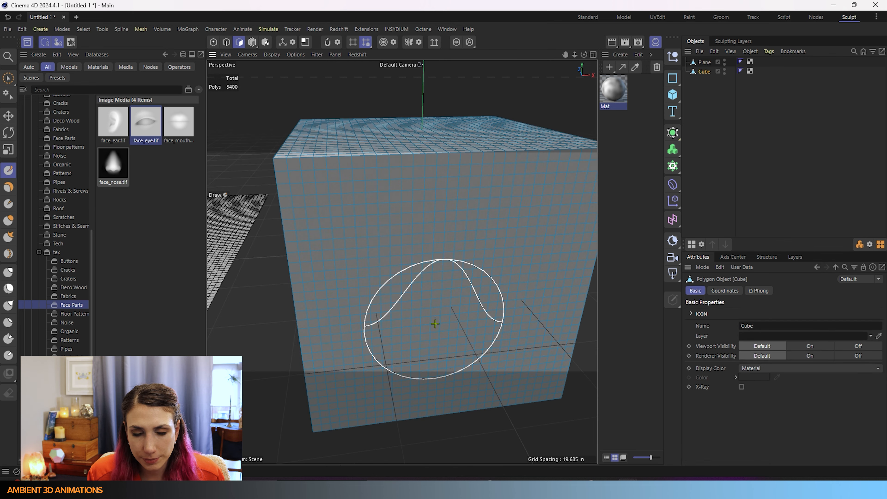
left_click_drag(436, 324, 409, 295, "alt")
middle_click_drag(428, 291, 398, 275, "alt")
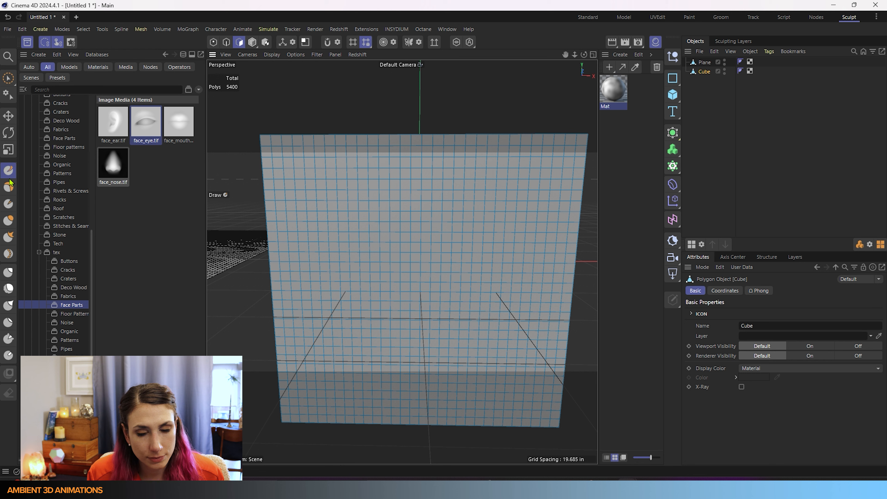
left_click(9, 171)
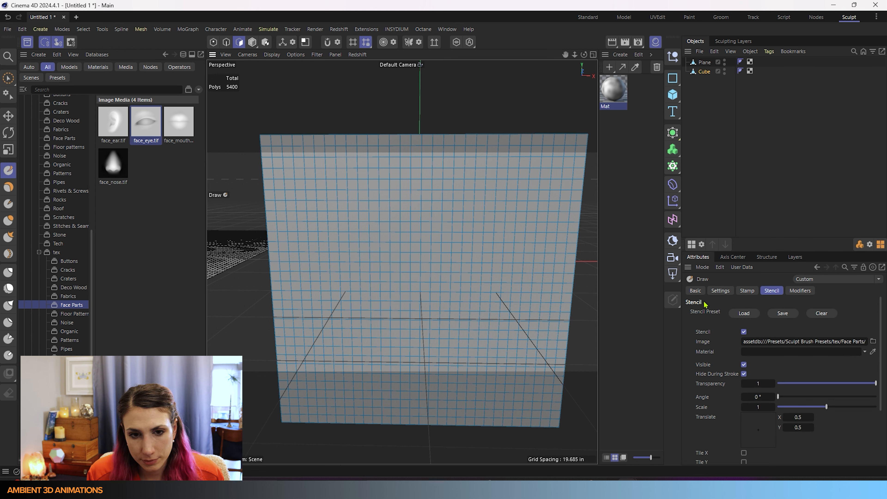
mouse_move(382, 278)
left_mouse_down()
mouse_move(368, 277)
mouse_move(421, 222)
mouse_move(529, 234)
mouse_move(527, 278)
mouse_move(496, 309)
mouse_move(421, 328)
mouse_move(319, 300)
mouse_move(285, 241)
mouse_move(447, 256)
left_mouse_up()
mouse_move(467, 288)
left_mouse_down()
mouse_move(444, 293)
mouse_move(460, 289)
left_mouse_up()
left_click_drag(334, 278, 340, 285)
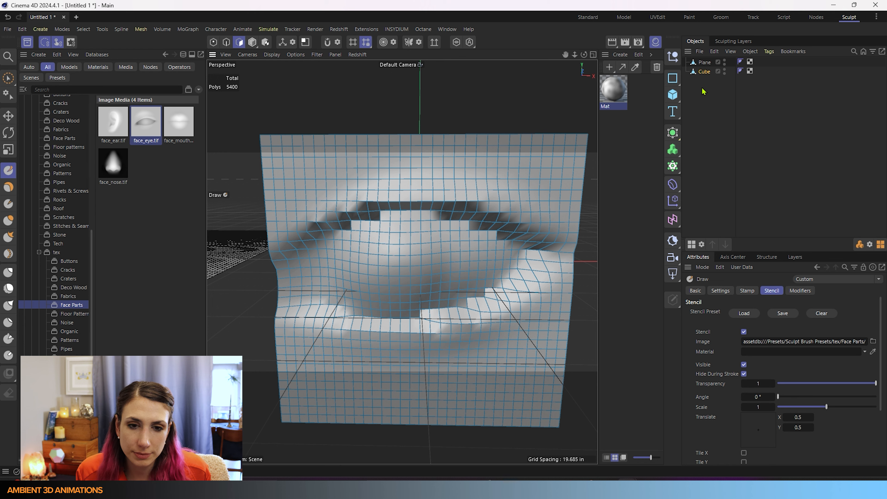
Select the plane as the object for sculpting and frame its surface from above
scroll(369, 273, "down", 4)
middle_click_drag(367, 266, 489, 261, "alt")
left_click(710, 63)
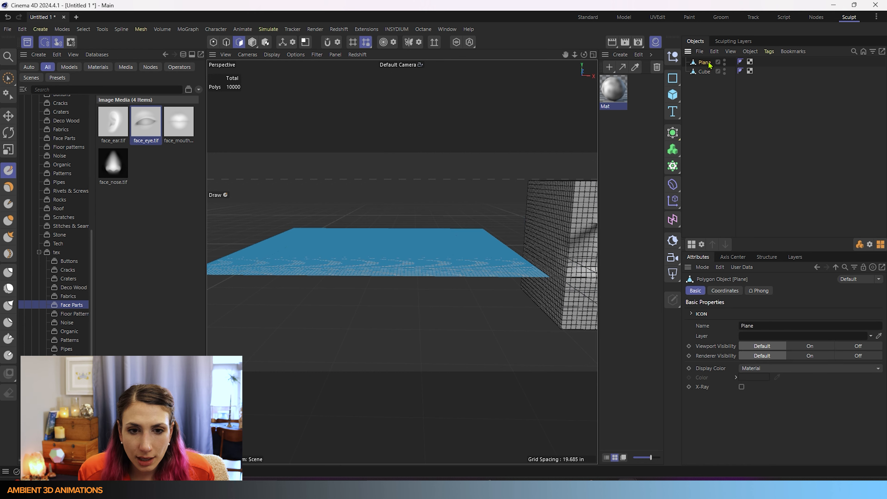
left_click_drag(413, 189, 421, 325, "alt")
middle_click_drag(422, 243, 429, 351, "alt")
Undo the wide eye stroke made across the plane and sculpt a smaller eye from the stencil instead
mouse_move(304, 291)
left_mouse_down()
mouse_move(400, 261)
mouse_move(426, 321)
mouse_move(284, 303)
mouse_move(422, 228)
mouse_move(514, 284)
mouse_move(478, 242)
mouse_move(449, 334)
left_mouse_up()
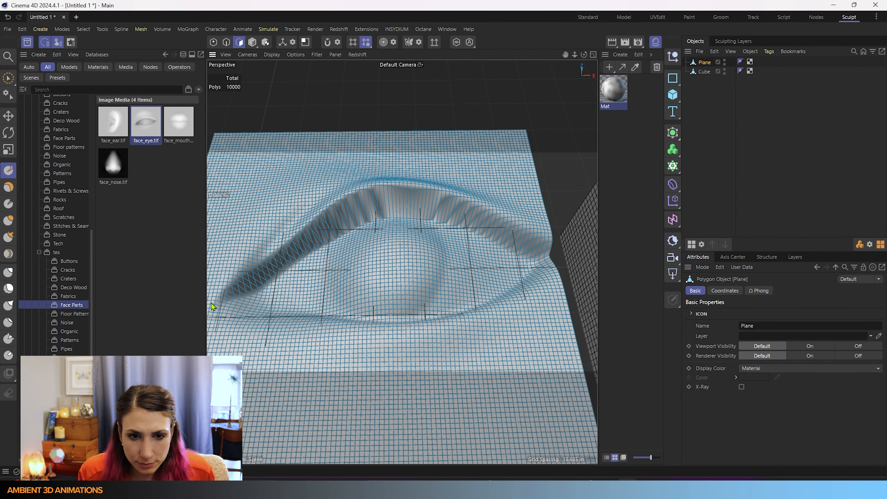
key("ctrl+z")
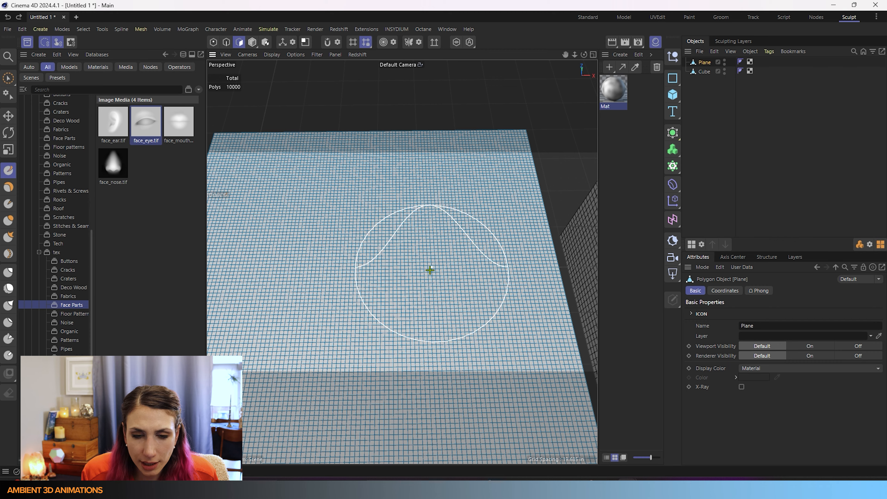
scroll(423, 270, "up", 3)
scroll(449, 231, "up", 3)
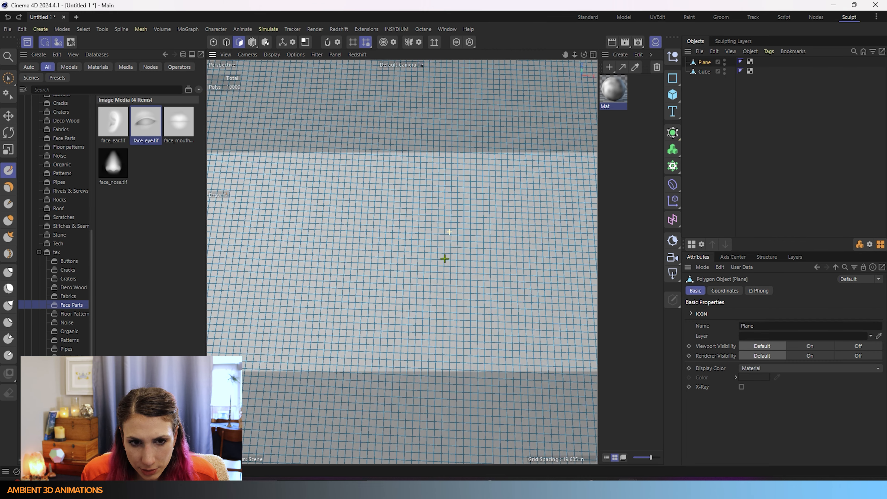
mouse_move(292, 288)
left_mouse_down()
mouse_move(374, 248)
mouse_move(491, 268)
mouse_move(399, 309)
mouse_move(281, 307)
left_mouse_up()
scroll(328, 315, "down", 2)
middle_click_drag(345, 311, 414, 303, "alt")
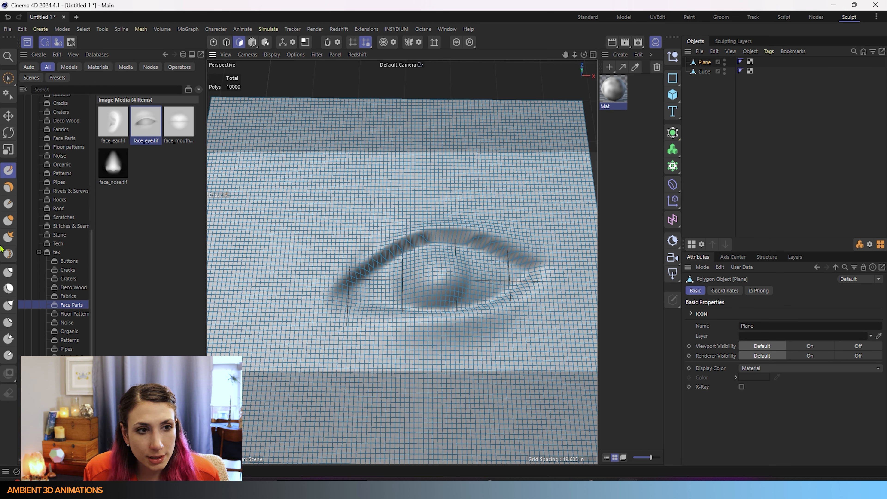
Enable Tile X for the Draw brush's stencil and sculpt another eye on the plane beside the existing one
left_click(10, 170)
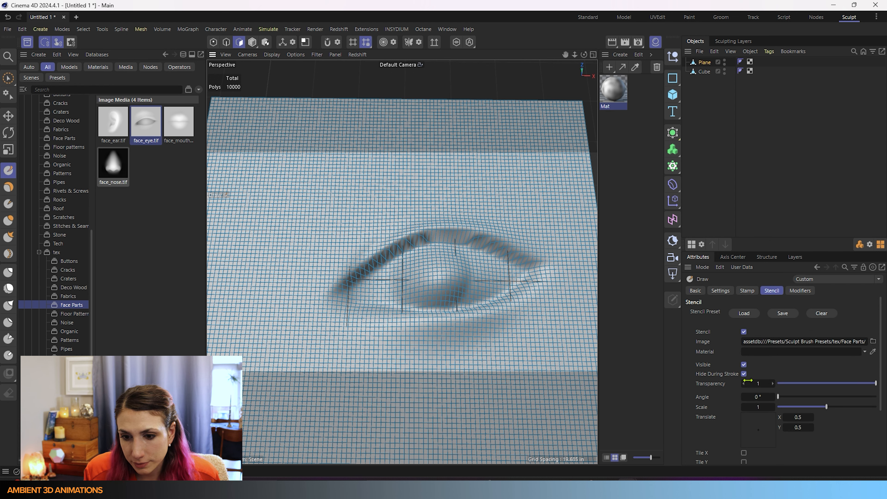
scroll(715, 403, "down", 3)
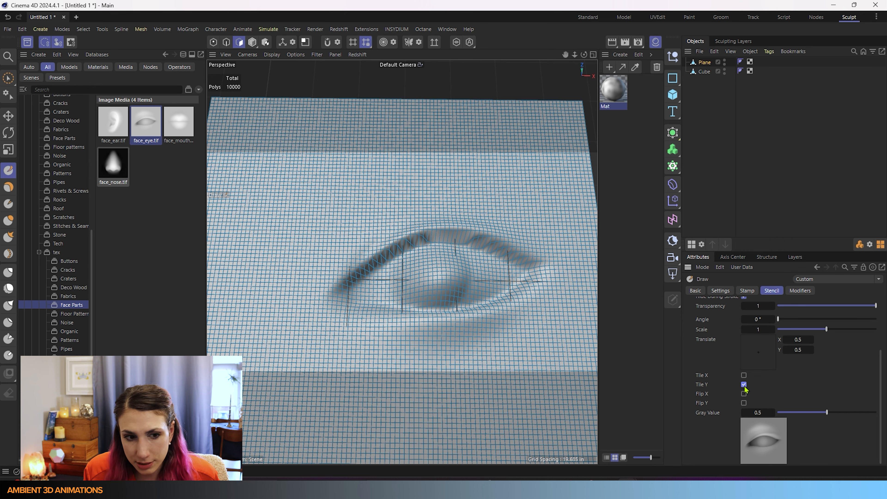
left_click(745, 375)
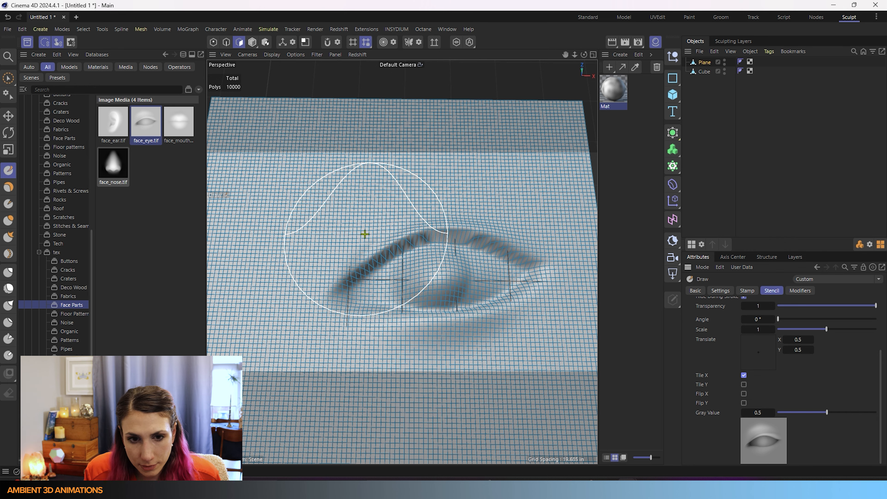
middle_click_drag(365, 235, 462, 324, "alt")
scroll(463, 325, "up", 3)
mouse_move(435, 278)
left_mouse_down()
mouse_move(402, 252)
mouse_move(353, 252)
mouse_move(261, 280)
mouse_move(509, 258)
left_mouse_up()
scroll(423, 278, "down", 4)
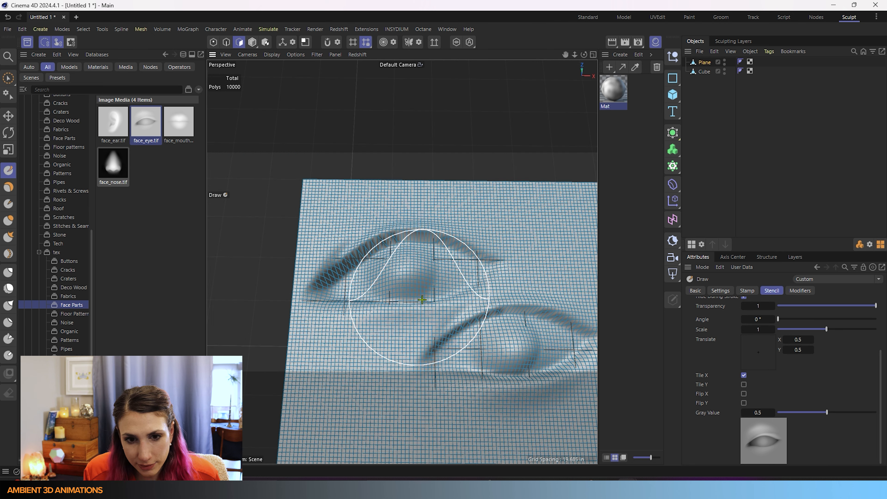
middle_click_drag(422, 300, 391, 210, "alt")
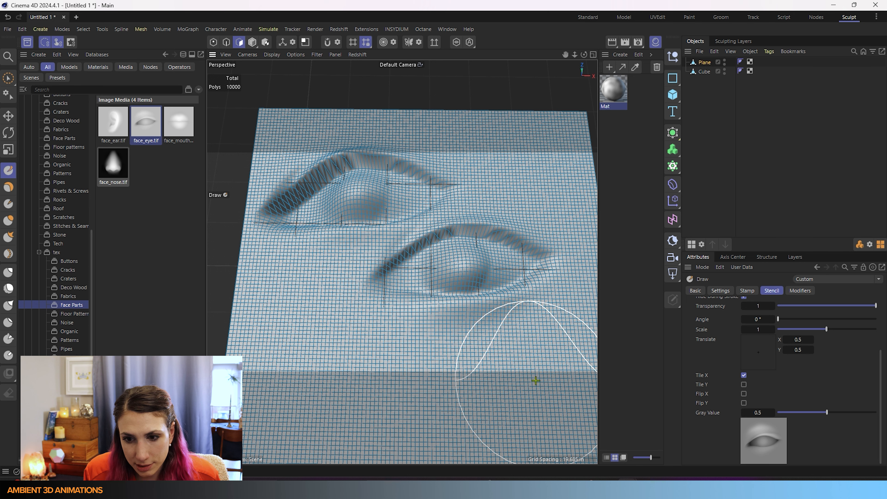
Try the stencil with Tile Y instead of Tile X on the plane's lower part, and undo that stroke
left_click(745, 384)
middle_click_drag(390, 290, 422, 193, "alt")
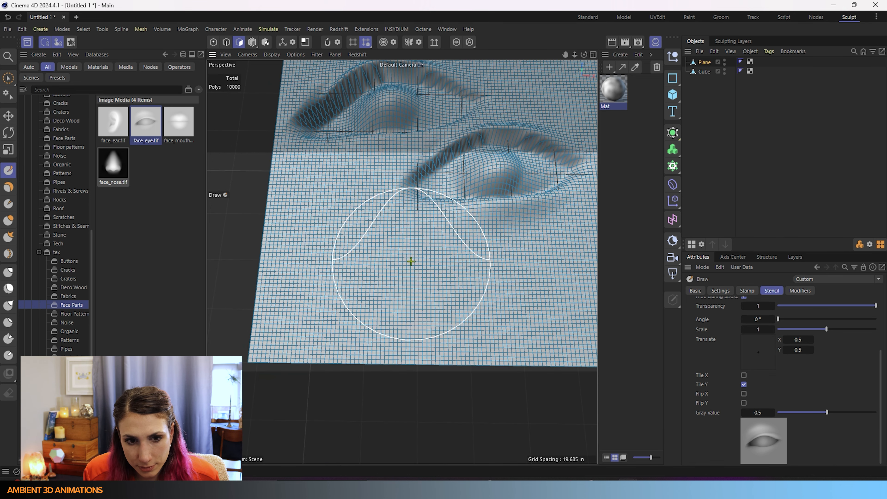
mouse_move(411, 261)
left_mouse_down()
mouse_move(374, 278)
mouse_move(323, 279)
mouse_move(587, 268)
mouse_move(279, 297)
mouse_move(381, 238)
mouse_move(540, 287)
left_mouse_up()
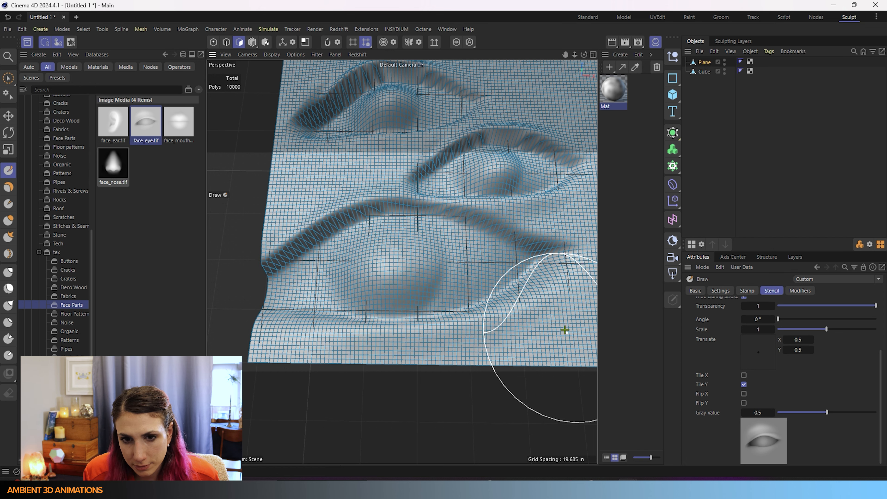
scroll(505, 297, "down", 3)
middle_click_drag(505, 298, 444, 365, "alt")
left_click_drag(445, 365, 524, 341, "alt")
key("ctrl+z")
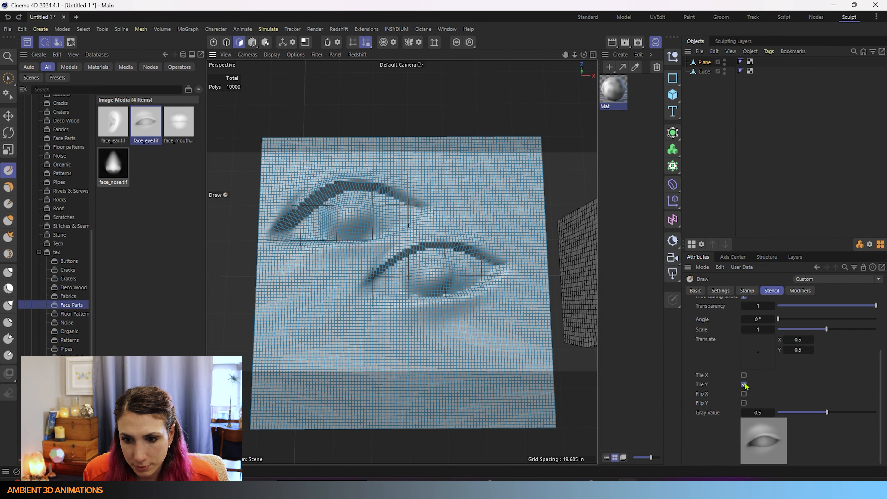
Sculpt an eye on the lower part of the plane with the stencil set to Flip X instead of Tile Y
middle_click_drag(371, 310, 380, 252, "alt")
scroll(354, 318, "up", 5)
mouse_move(299, 280)
left_mouse_down()
mouse_move(539, 301)
mouse_move(300, 268)
left_mouse_up()
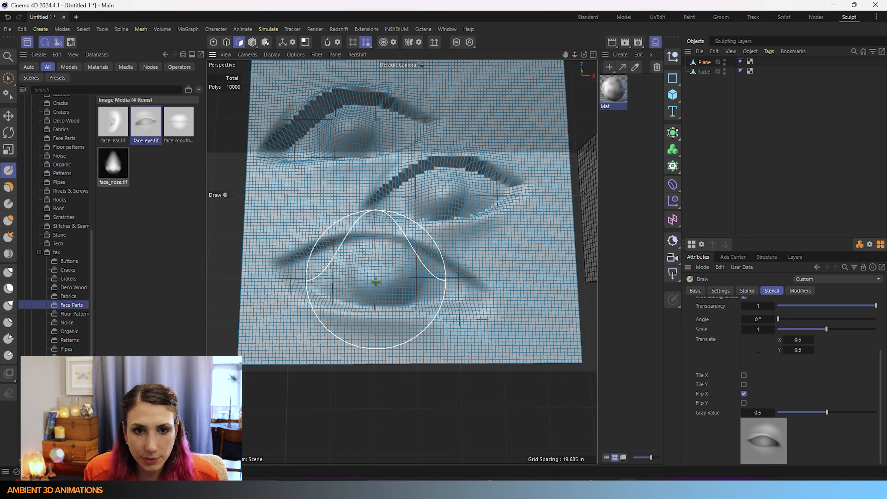
Undo all the eye strokes on the plane so it is flat again
scroll(463, 170, "down", 5)
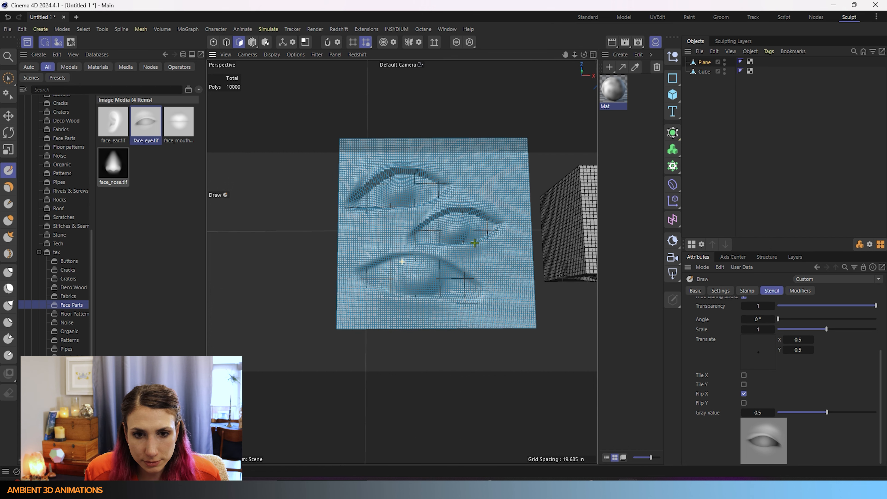
key("ctrl+z")
key("ctrl+z")
key("ctrl+z")
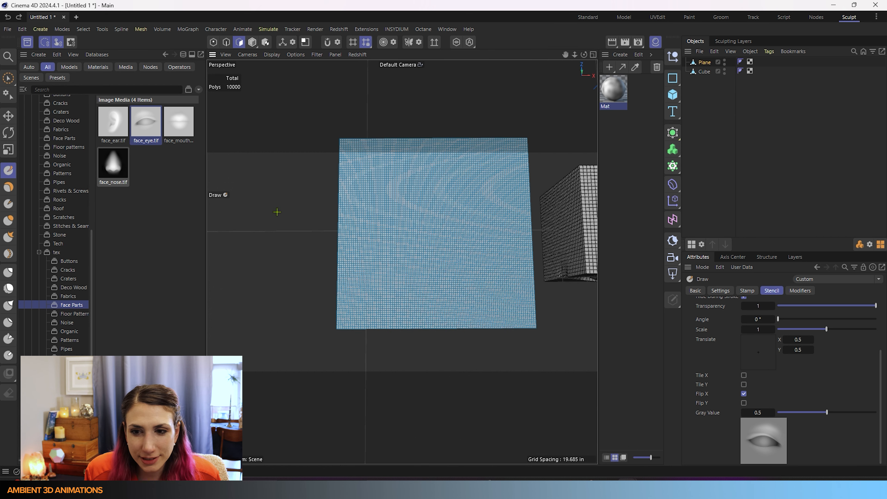
Replace the stencil image with face_nose.tif from the Face Parts assets
scroll(722, 325, "up", 5)
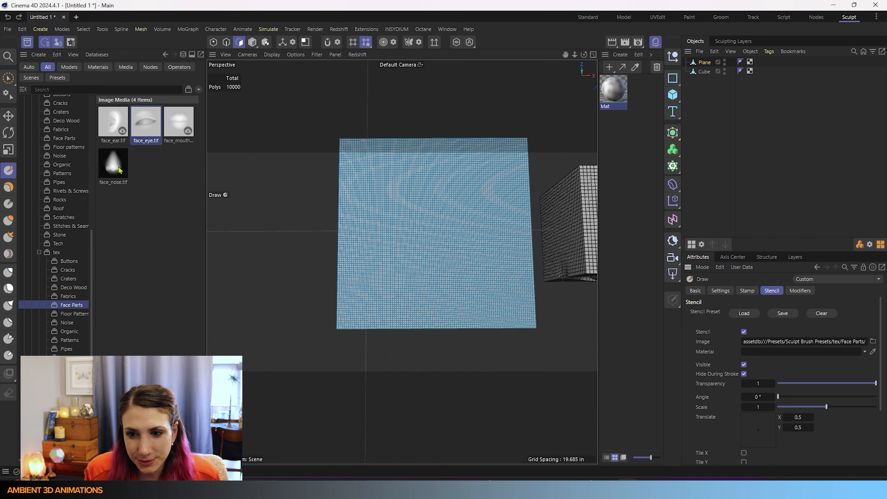
mouse_move(116, 168)
left_mouse_down()
mouse_move(847, 366)
mouse_move(826, 346)
left_mouse_up()
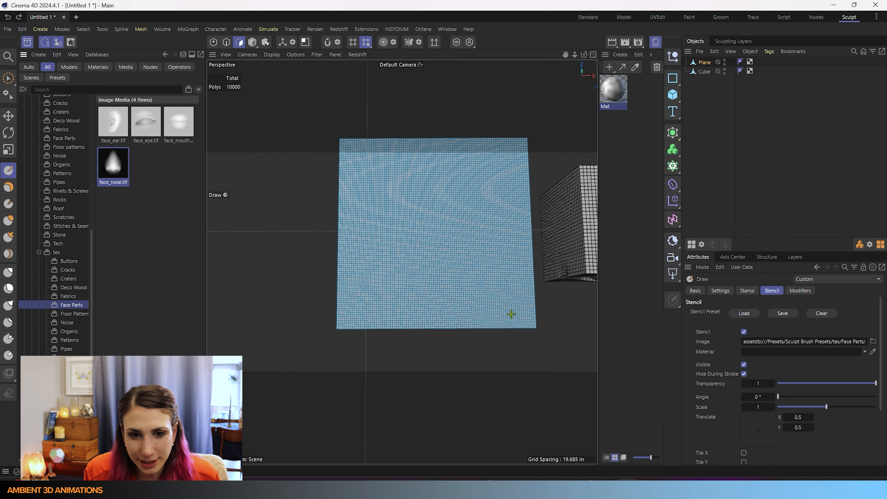
scroll(445, 210, "up", 3)
Sculpt a large nose across the plane with the stencil, inspect it from several angles, and undo it
mouse_move(420, 323)
left_mouse_down()
mouse_move(425, 204)
mouse_move(394, 314)
mouse_move(363, 362)
mouse_move(329, 368)
mouse_move(283, 353)
mouse_move(337, 304)
mouse_move(387, 198)
mouse_move(438, 218)
mouse_move(503, 365)
mouse_move(507, 396)
mouse_move(431, 423)
left_mouse_up()
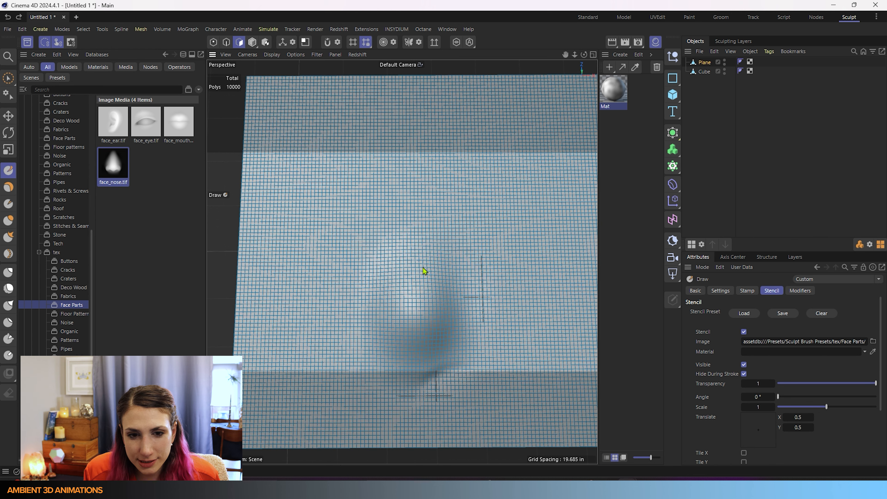
middle_click(357, 211)
middle_click(358, 191)
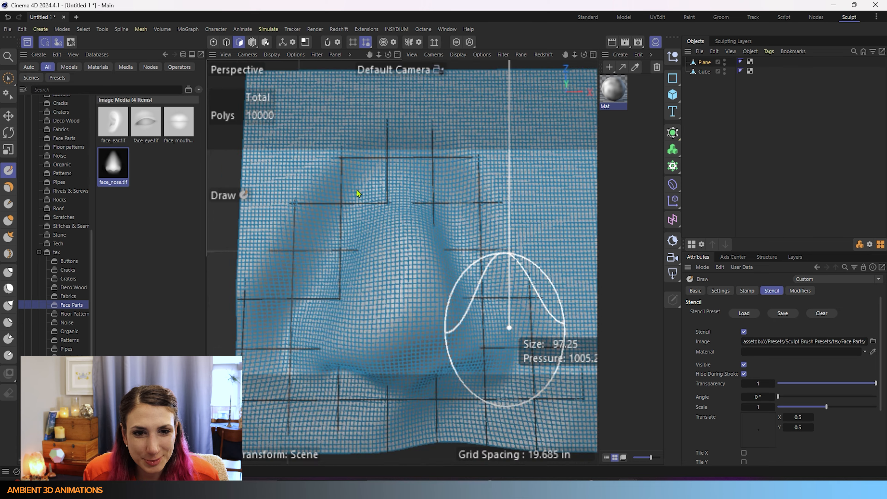
mouse_move(409, 223)
left_mouse_down("alt")
mouse_move(412, 177)
mouse_move(434, 273)
left_mouse_up("alt")
left_click_drag(408, 239, 393, 199)
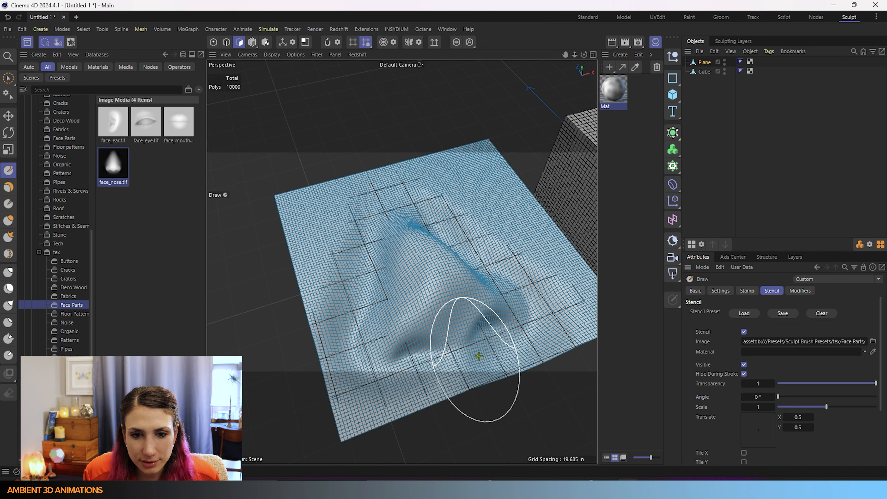
mouse_move(456, 376)
left_mouse_down("alt")
mouse_move(426, 366)
mouse_move(412, 345)
left_mouse_up("alt")
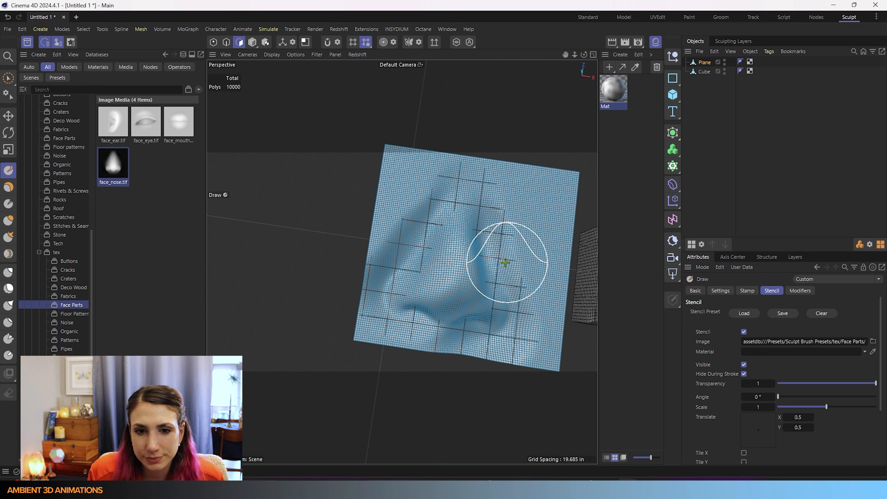
key("ctrl+z")
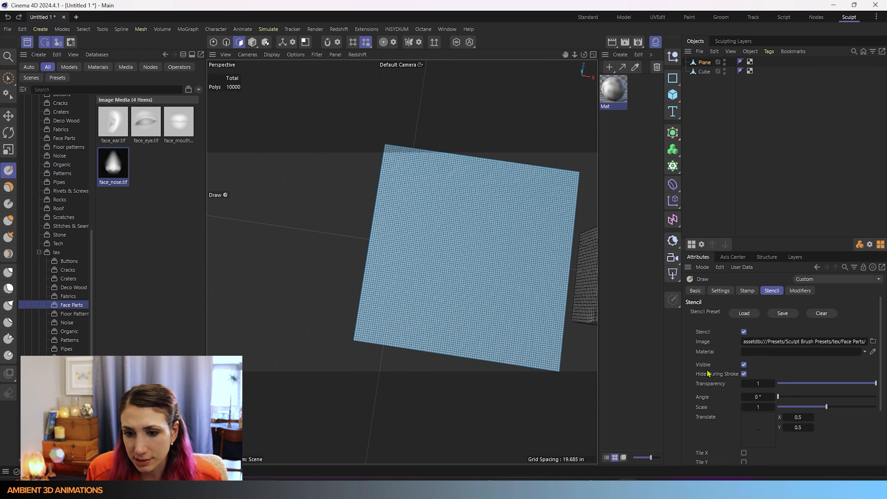
Set the stencil's transparency to 0.27 and scale to 0.22, and sculpt a small nose on the plane's left side
left_click_drag(860, 383, 755, 398)
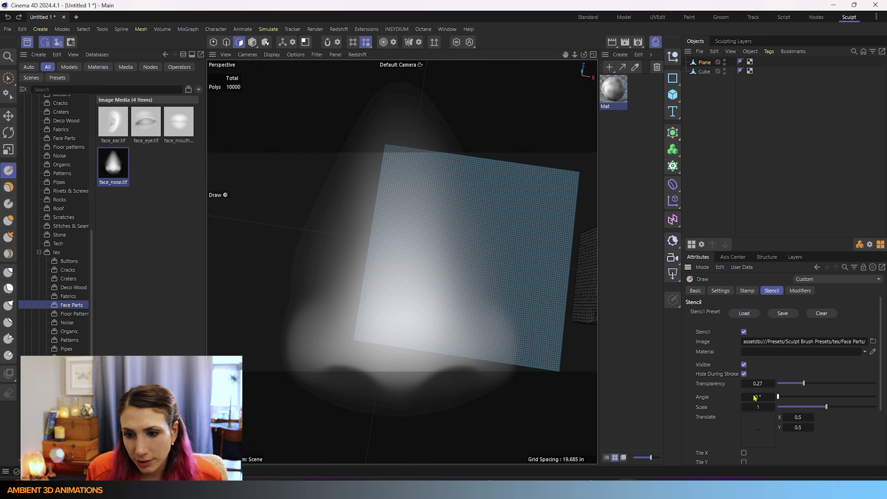
mouse_move(826, 406)
left_mouse_down()
mouse_move(840, 406)
mouse_move(788, 407)
left_mouse_up()
mouse_move(406, 258)
left_mouse_down()
mouse_move(406, 275)
mouse_move(398, 255)
mouse_move(423, 294)
left_mouse_up()
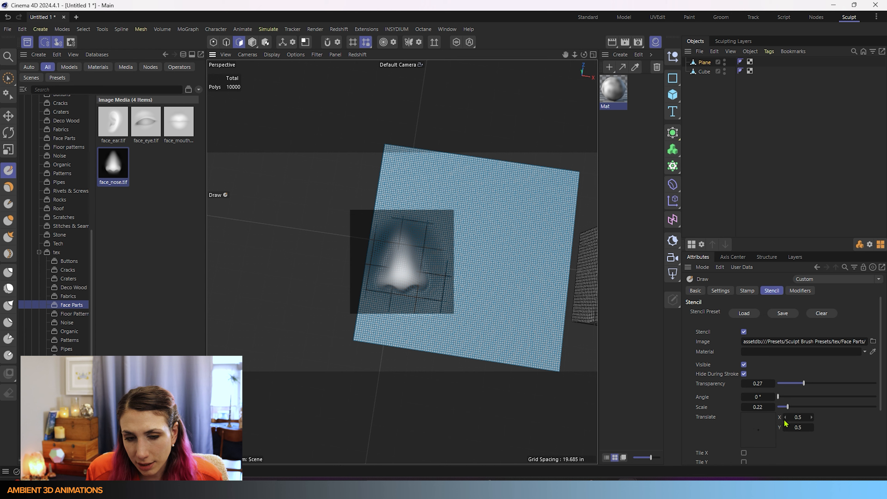
Move the stencil to X 0.77, sculpt a second small nose there, and set the stencil's Y translation to 0.46
mouse_move(800, 418)
left_mouse_down()
mouse_move(814, 419)
mouse_move(787, 418)
mouse_move(803, 418)
left_mouse_up()
mouse_move(514, 274)
left_mouse_down()
mouse_move(503, 242)
mouse_move(471, 282)
mouse_move(519, 272)
mouse_move(533, 285)
left_mouse_up()
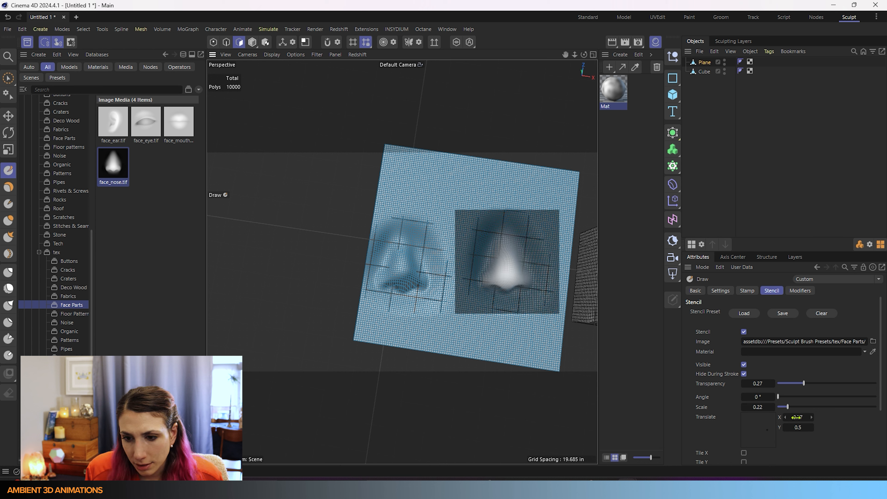
left_click_drag(799, 427, 799, 427)
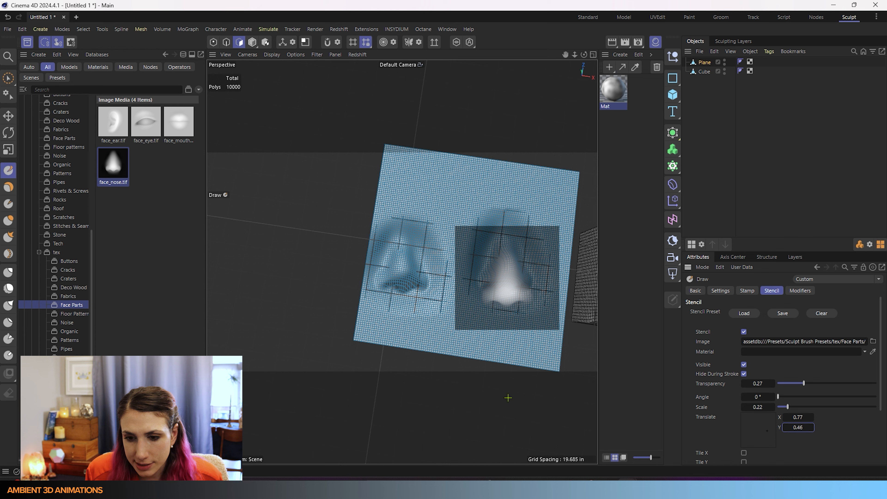
Enable Tile X for the nose stencil and preview Tile Y briefly, leaving Tile Y off
left_click(744, 452)
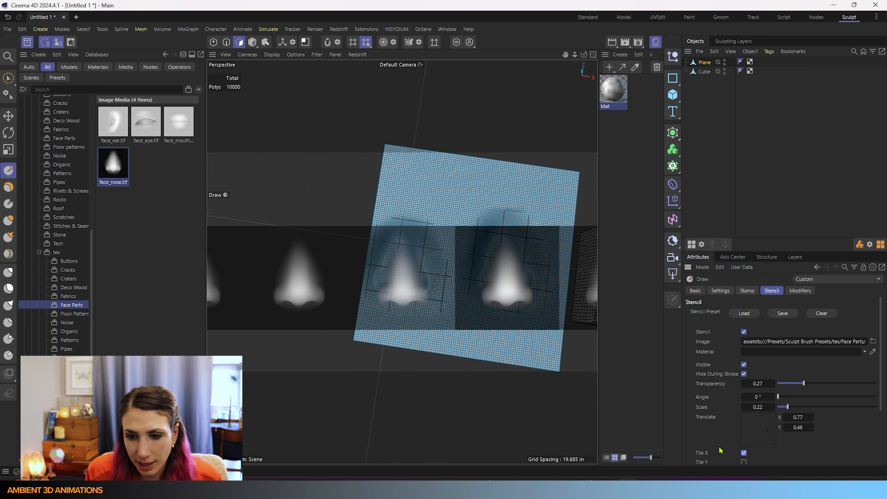
scroll(720, 451, "down", 3)
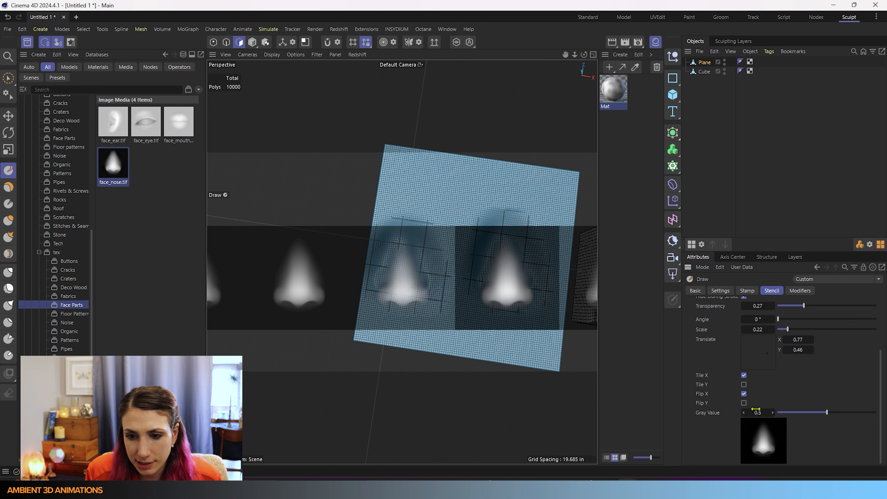
left_click(744, 384)
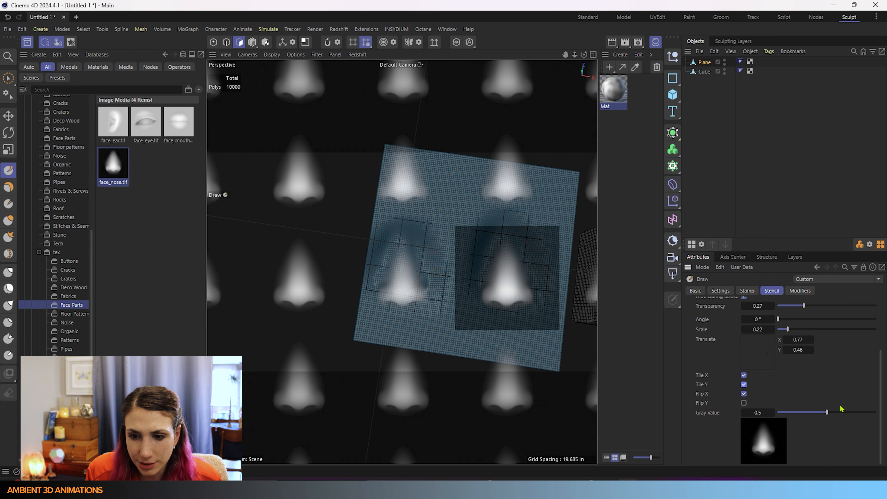
left_click(744, 385)
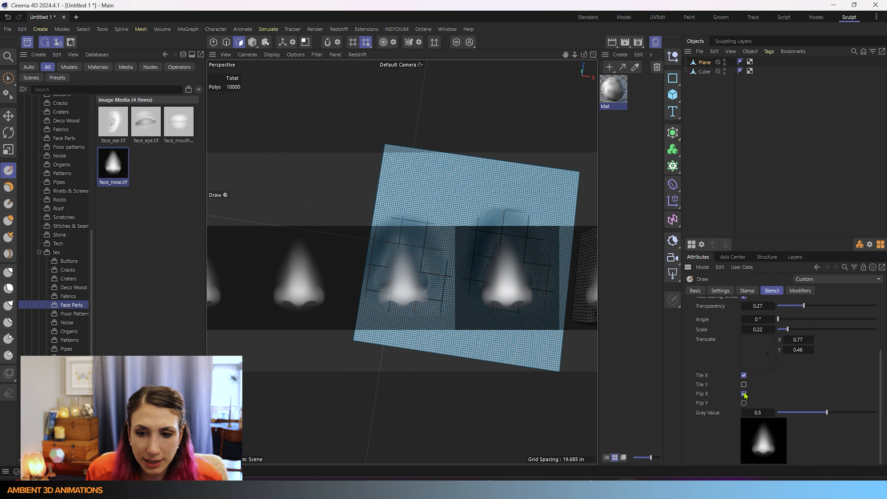
Turn off Flip X and Tile X for the nose stencil and preview Flip Y briefly, leaving it off
left_click(745, 395)
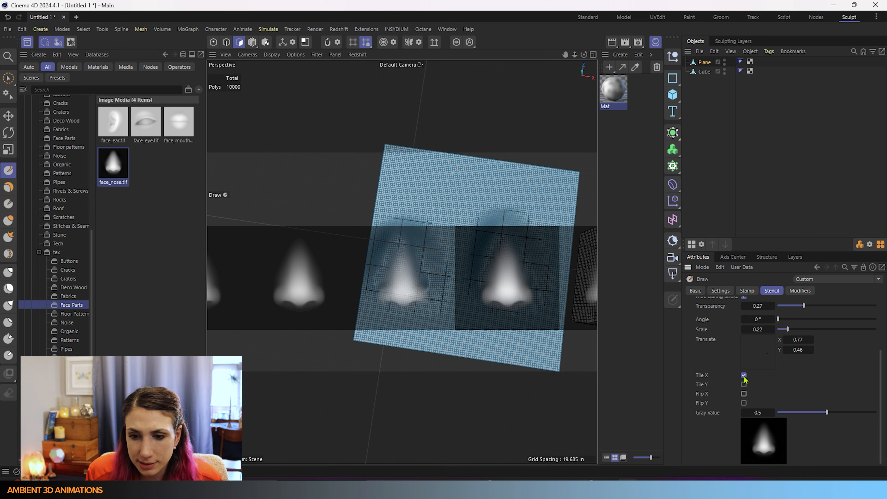
left_click(745, 376)
left_click(744, 403)
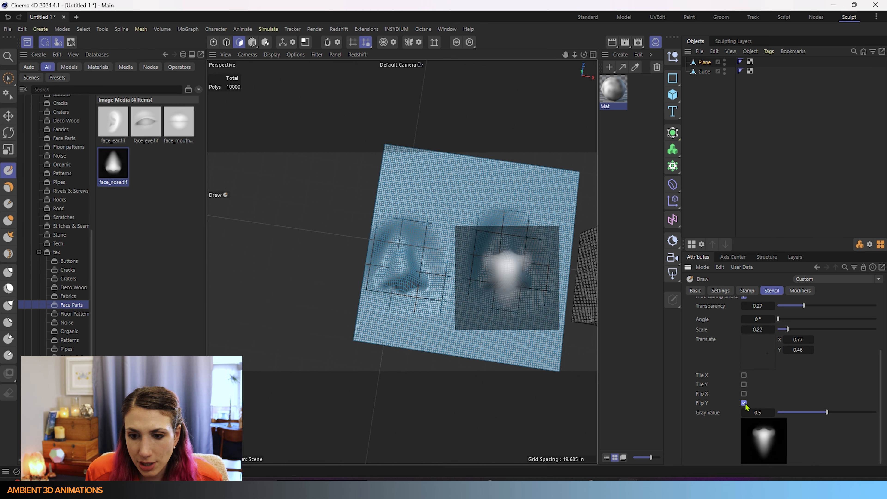
left_click(744, 404)
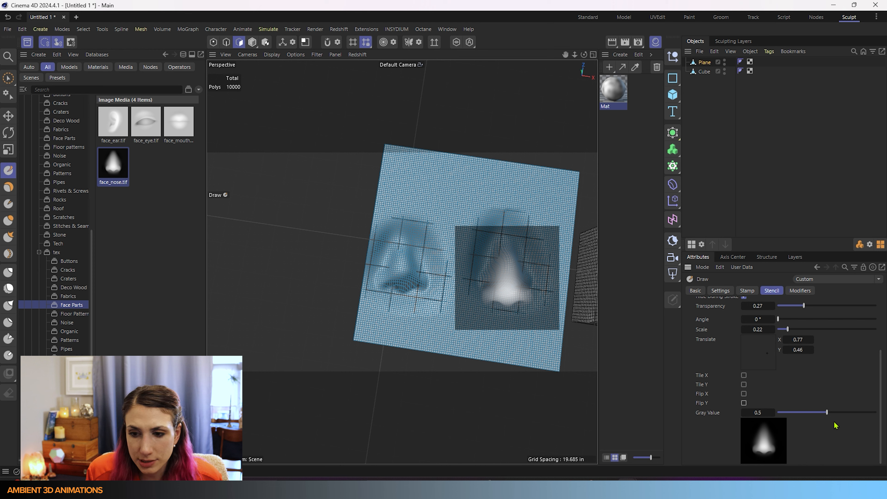
Set the stencil's gray value to 1 and assign the Mat material to the stencil in place of the nose image
left_click_drag(829, 415, 878, 416)
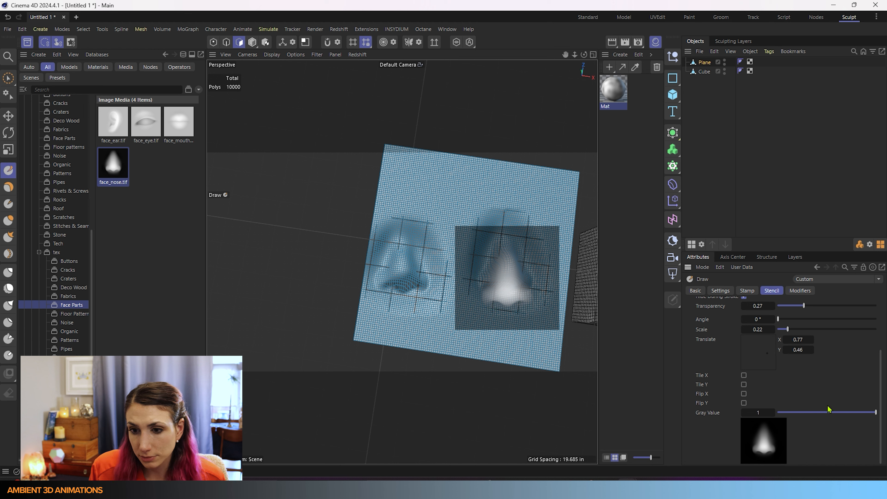
scroll(823, 393, "up", 5)
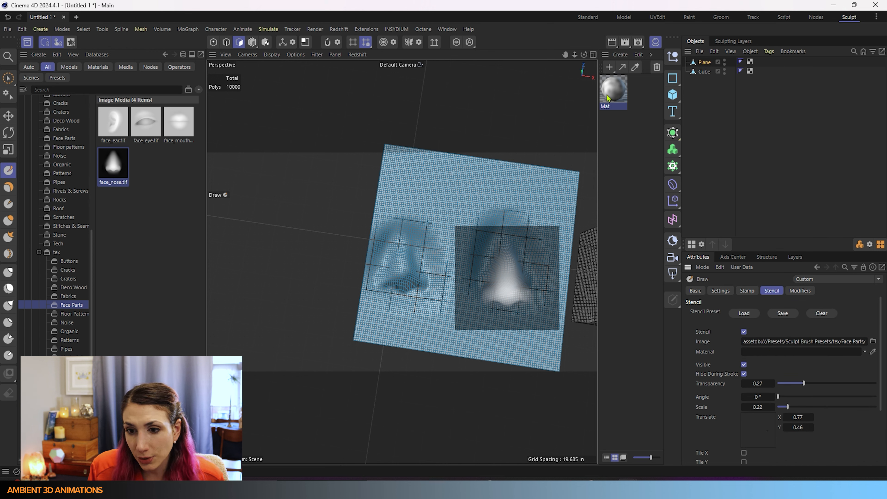
left_click_drag(608, 99, 763, 358)
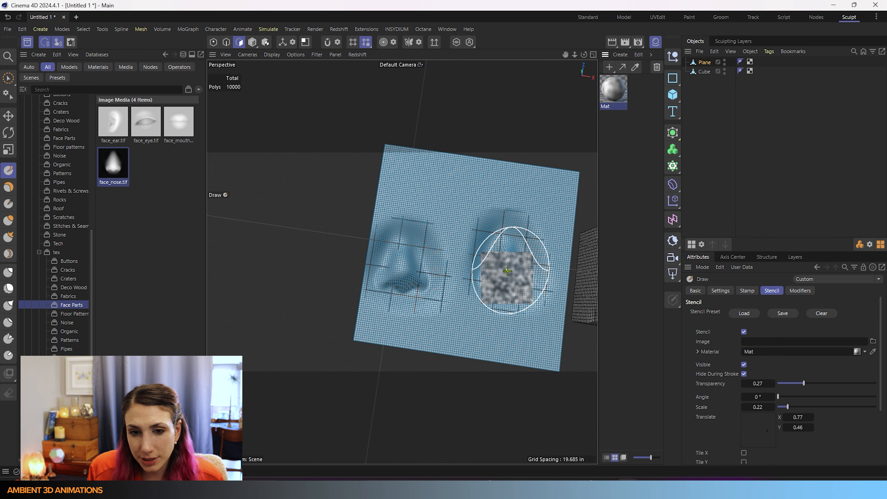
Sculpt the Mat noise pattern onto the plane's lower-right corner through the stencil and inspect the relief from several angles
mouse_move(512, 188)
middle_mouse_down("alt")
mouse_move(477, 136)
mouse_move(497, 134)
middle_mouse_up("alt")
mouse_move(500, 287)
left_mouse_down()
mouse_move(526, 290)
mouse_move(489, 280)
mouse_move(499, 276)
left_mouse_up()
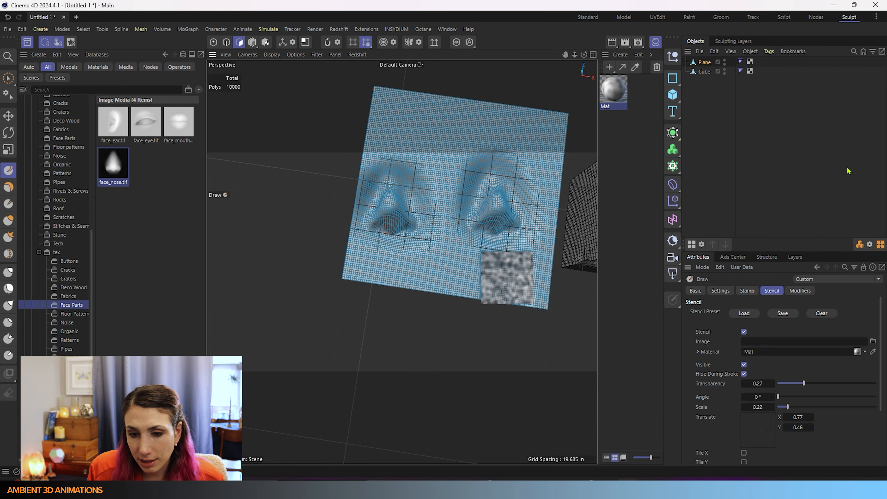
left_click_drag(555, 258, 510, 297, "alt")
mouse_move(523, 212)
left_mouse_down("alt")
mouse_move(518, 235)
mouse_move(448, 253)
mouse_move(398, 317)
mouse_move(400, 238)
mouse_move(412, 247)
mouse_move(400, 244)
left_mouse_up("alt")
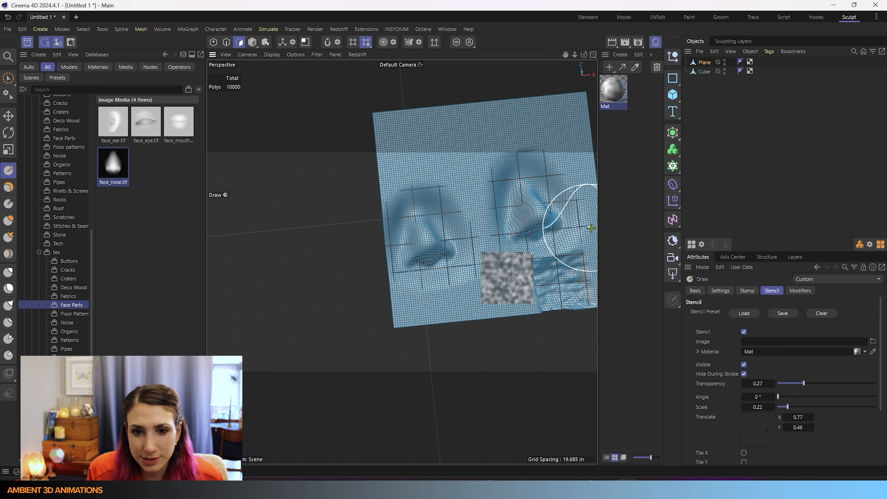
Undo the noise strokes and the sculpted noses to restore the flat plane
key("ctrl+z")
key("ctrl+z")
key("ctrl+z")
key("ctrl+z")
key("ctrl+z")
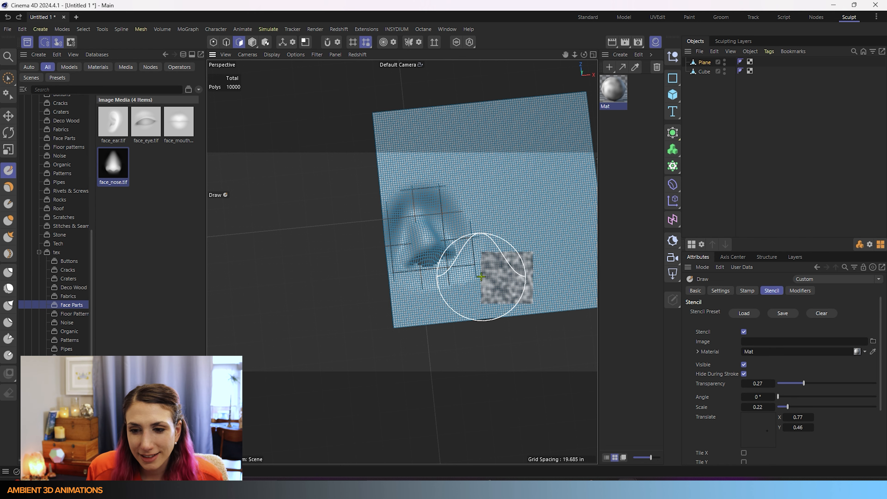
mouse_move(517, 249)
left_mouse_down("alt")
mouse_move(420, 289)
mouse_move(416, 264)
mouse_move(426, 261)
mouse_move(413, 260)
mouse_move(421, 253)
left_mouse_up("alt")
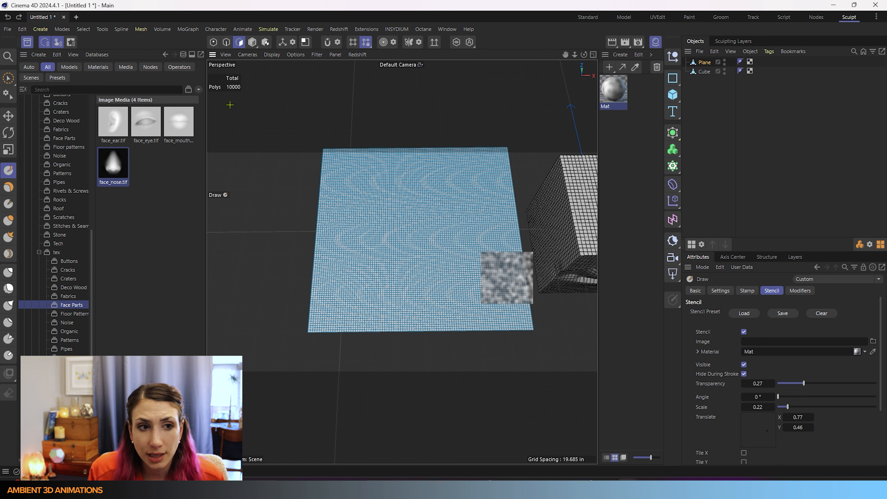
Look over the stencil settings and switch the stencil off and back on to compare the viewport preview
left_click(115, 123)
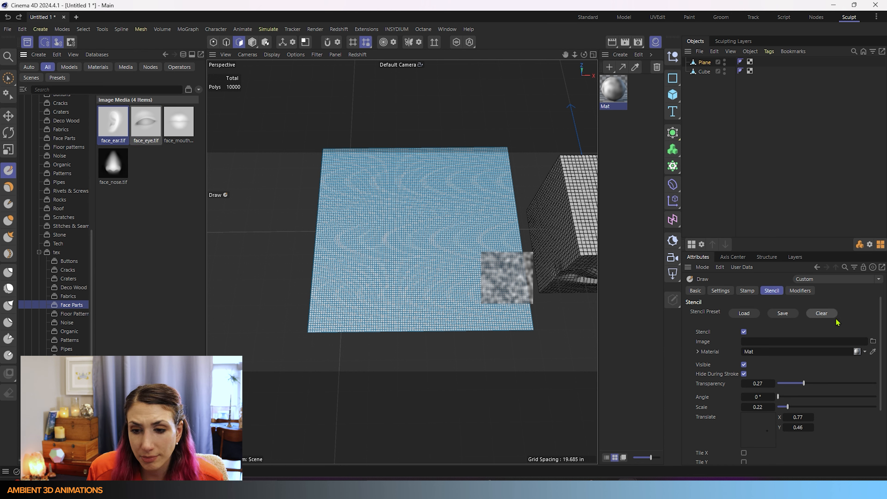
scroll(714, 409, "down", 3)
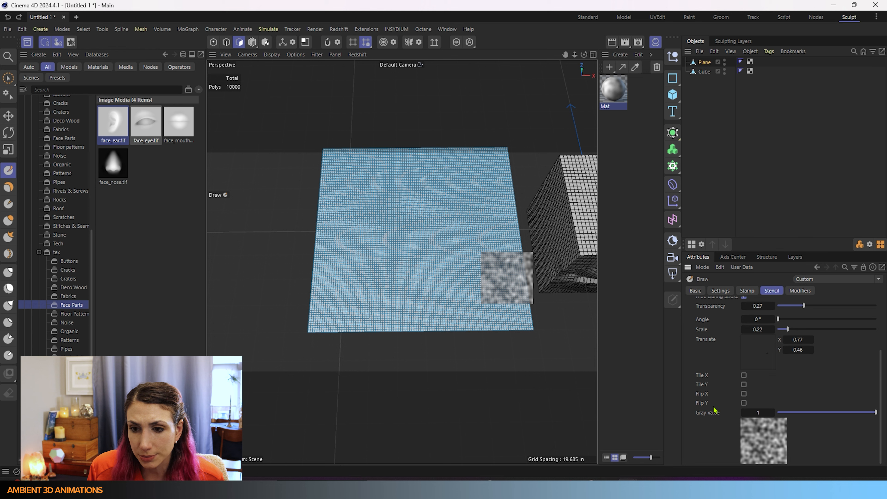
scroll(714, 409, "up", 3)
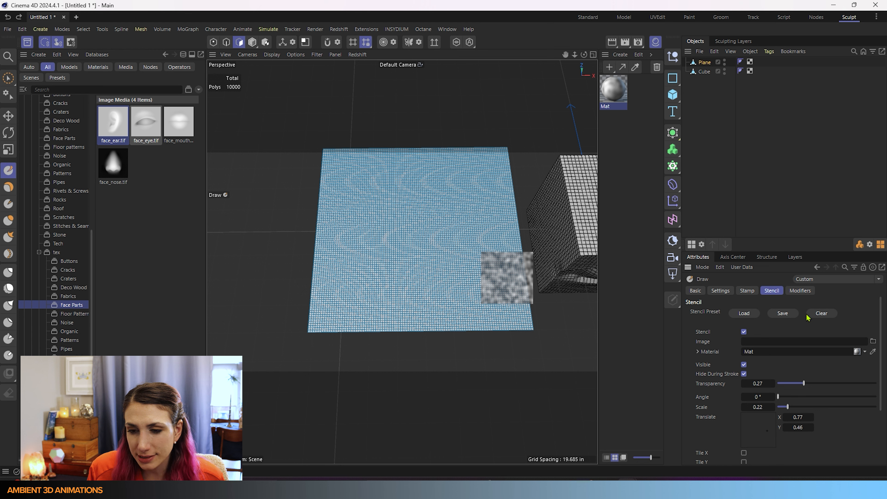
left_click(744, 332)
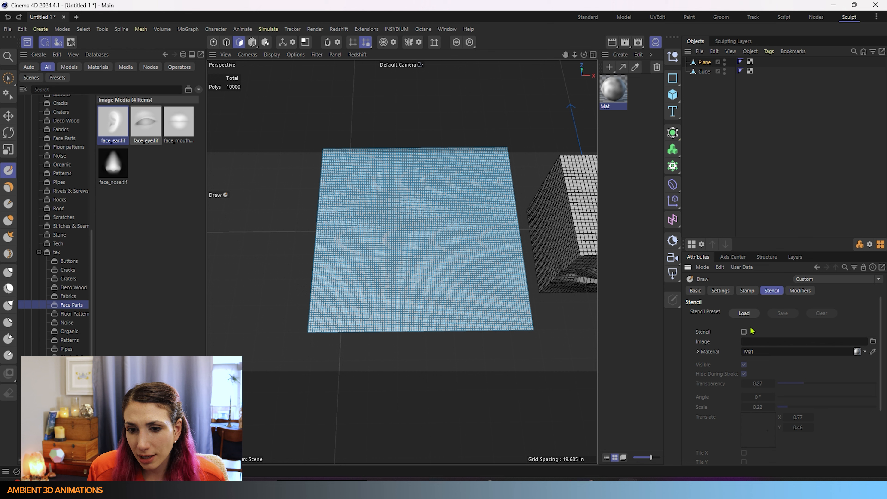
left_click(744, 332)
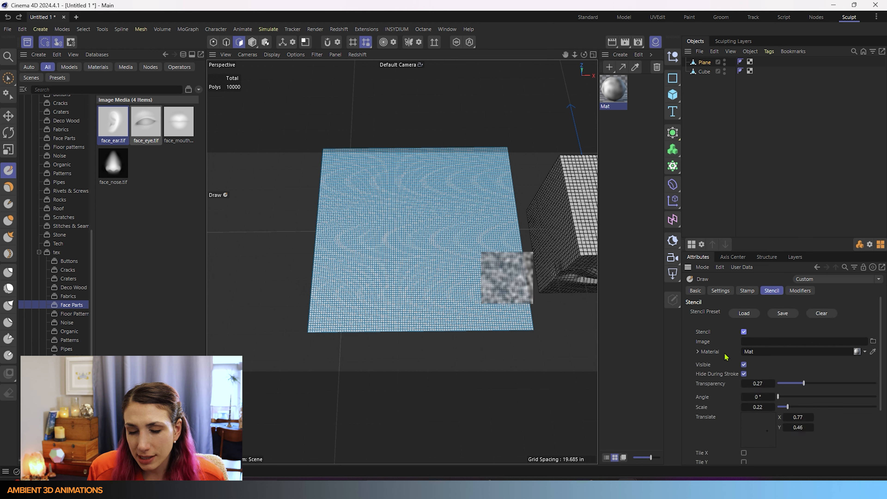
Enable Link Stencil for the Draw brush, check the Knife and Inflate brushes for the shared stencil, and return to Draw
left_click(699, 293)
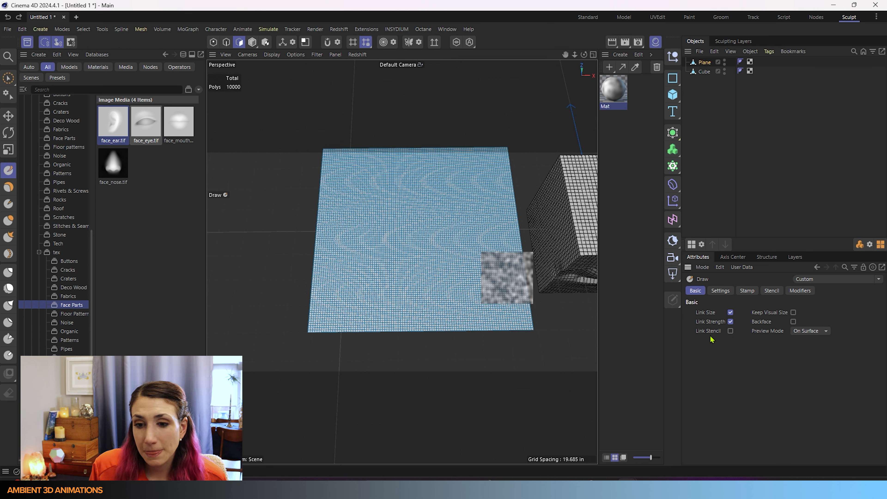
left_click(731, 331)
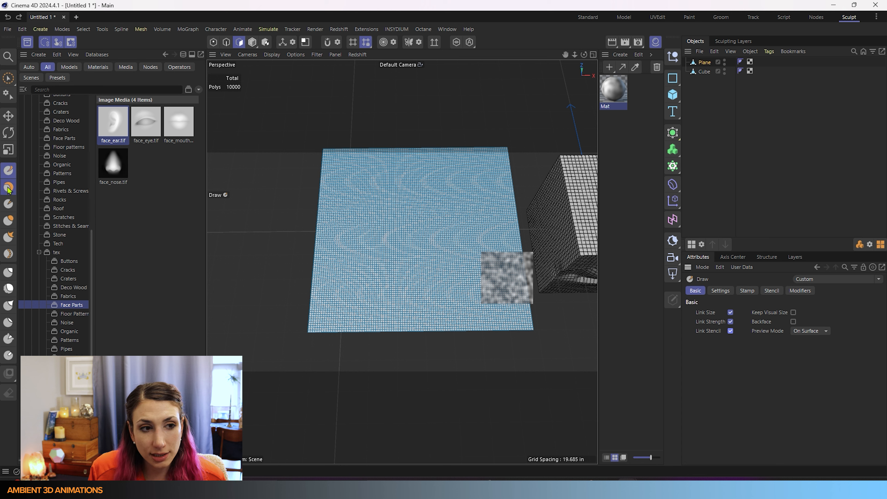
left_click(8, 206)
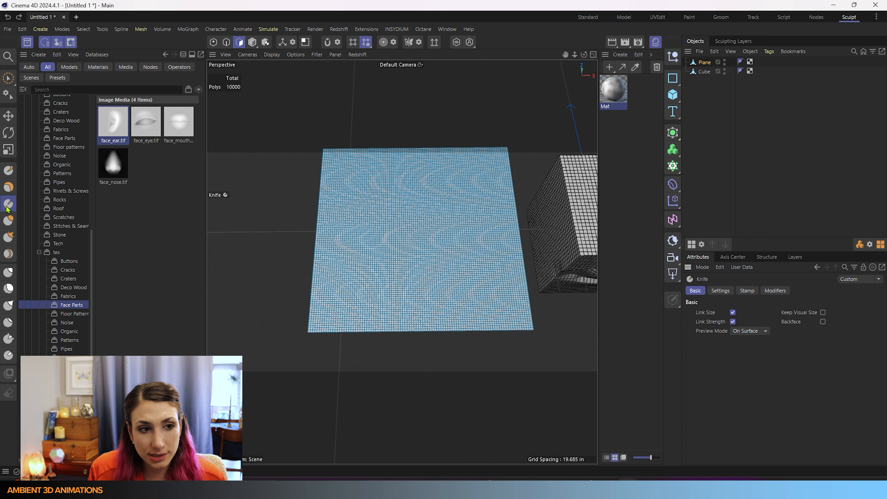
left_click(8, 220)
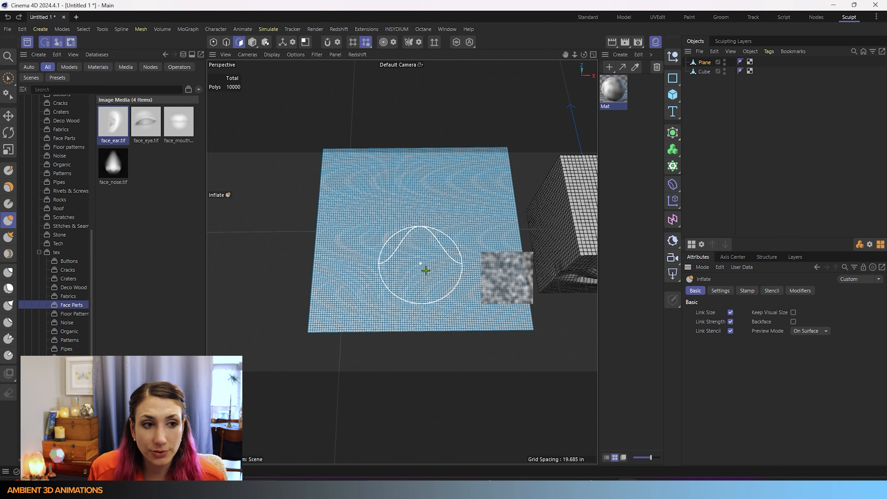
left_click(9, 171)
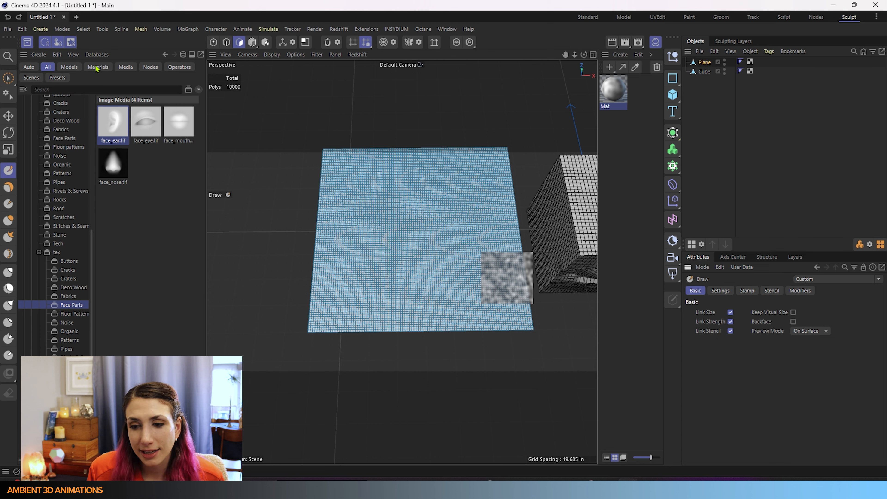
Review the Draw brush's stencil, stamp and general stroke options
left_click(772, 292)
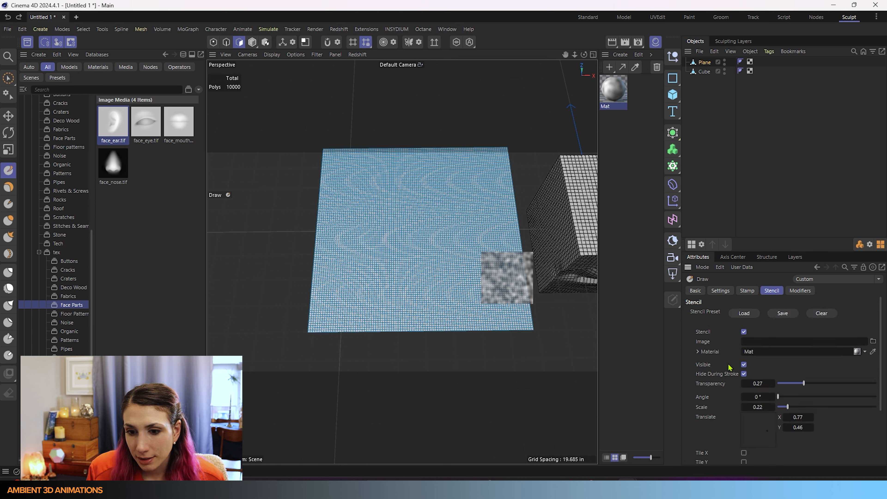
scroll(728, 377, "down", 3)
scroll(729, 377, "up", 3)
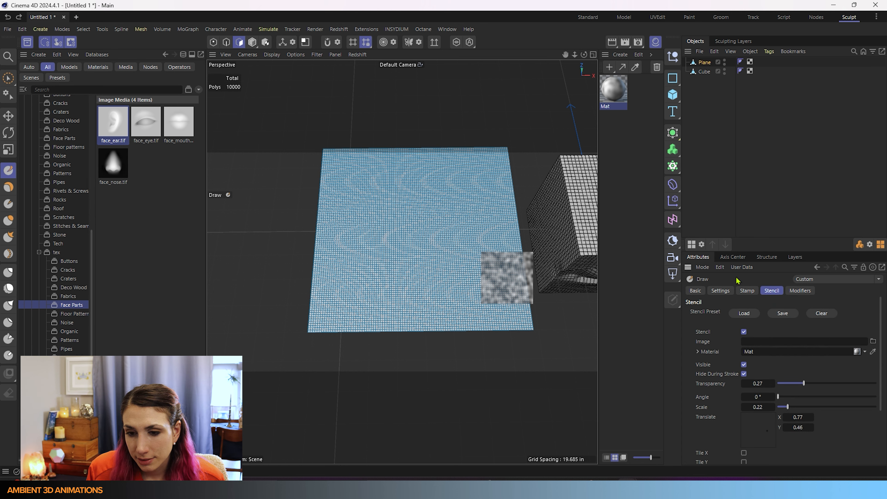
left_click(748, 291)
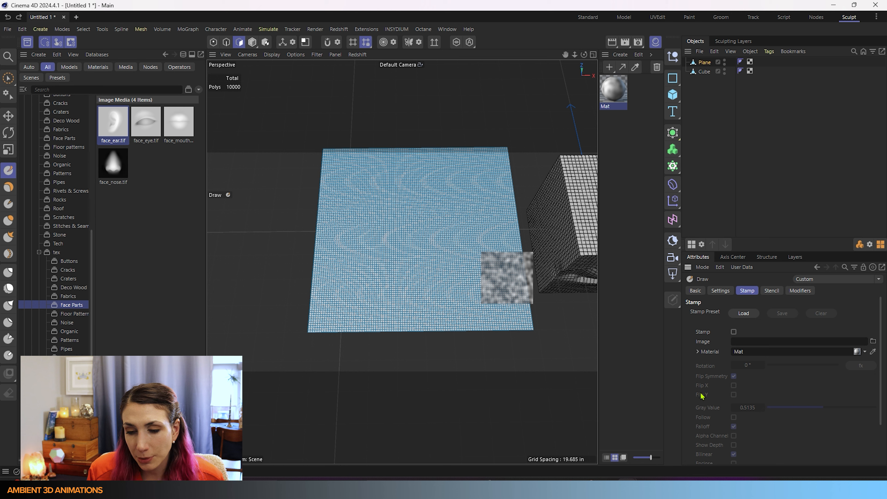
left_click(772, 291)
scroll(711, 411, "down", 3)
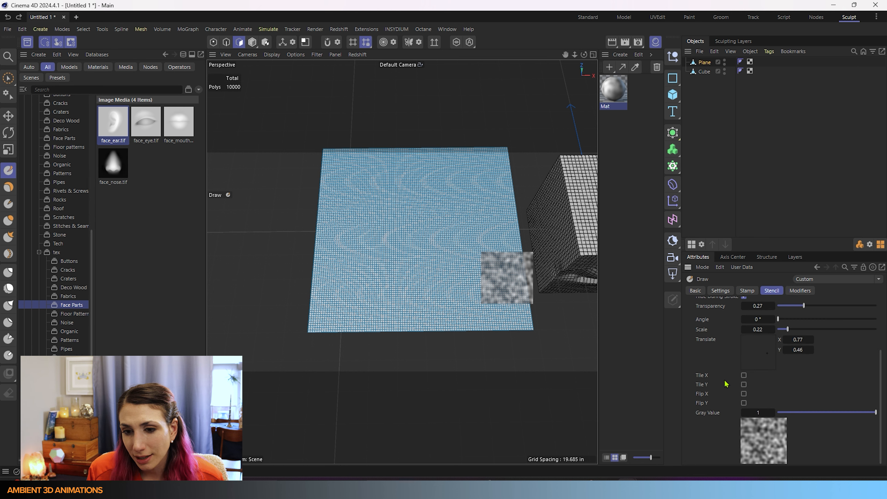
scroll(708, 354, "up", 3)
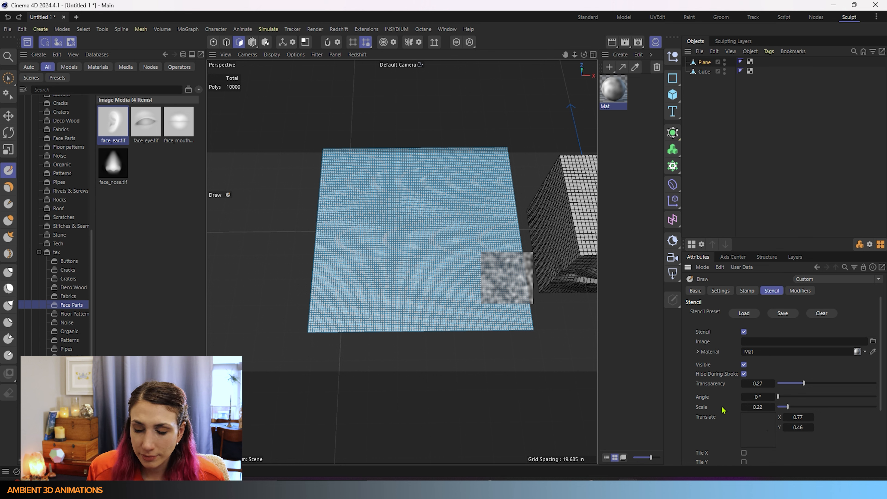
scroll(726, 409, "down", 3)
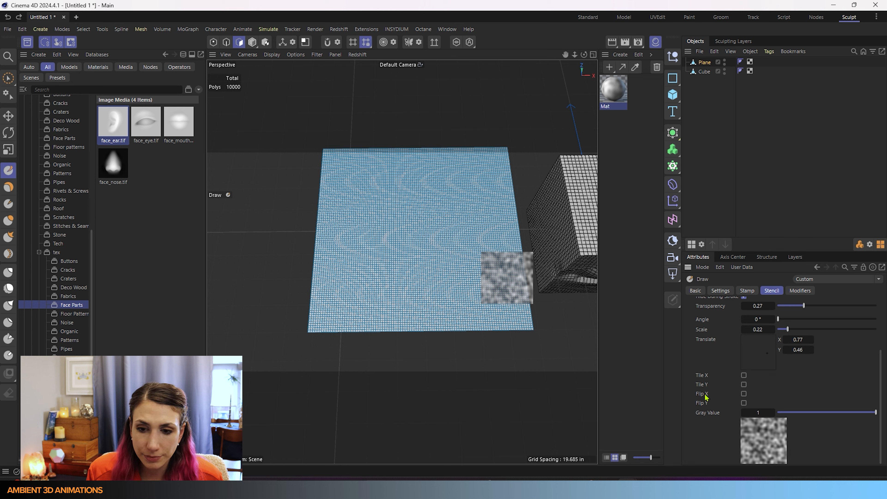
left_click(747, 291)
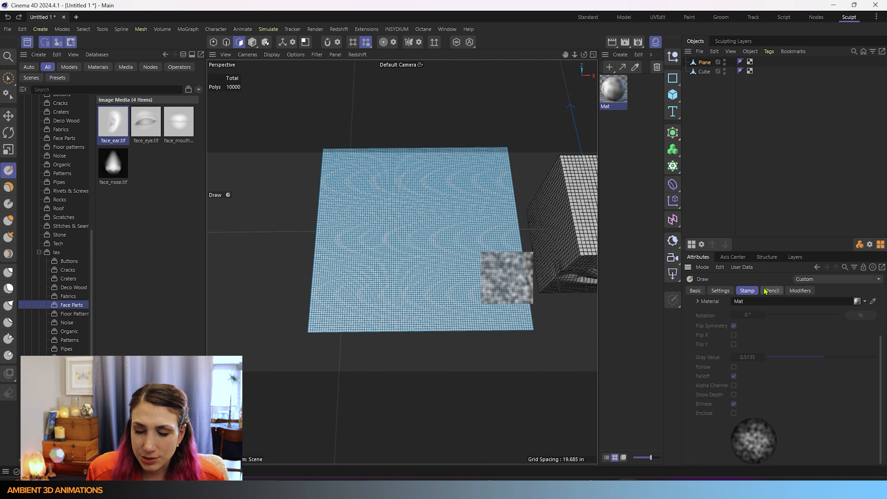
left_click(720, 290)
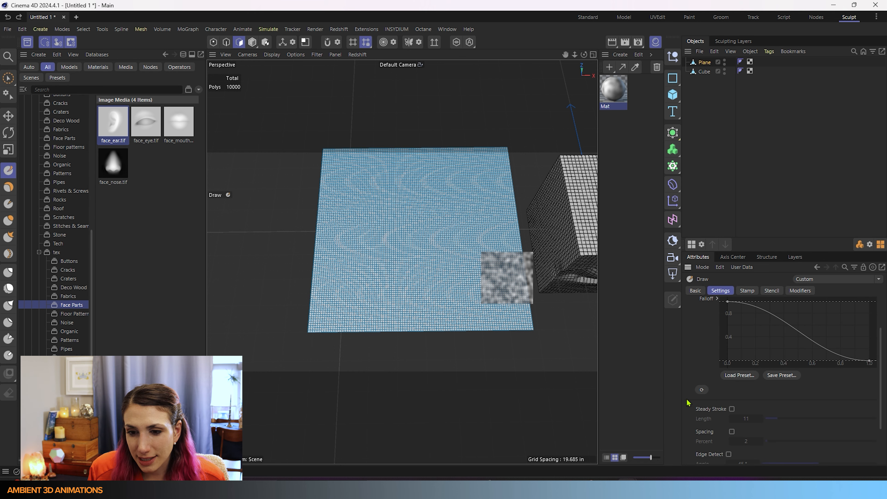
scroll(705, 409, "down", 3)
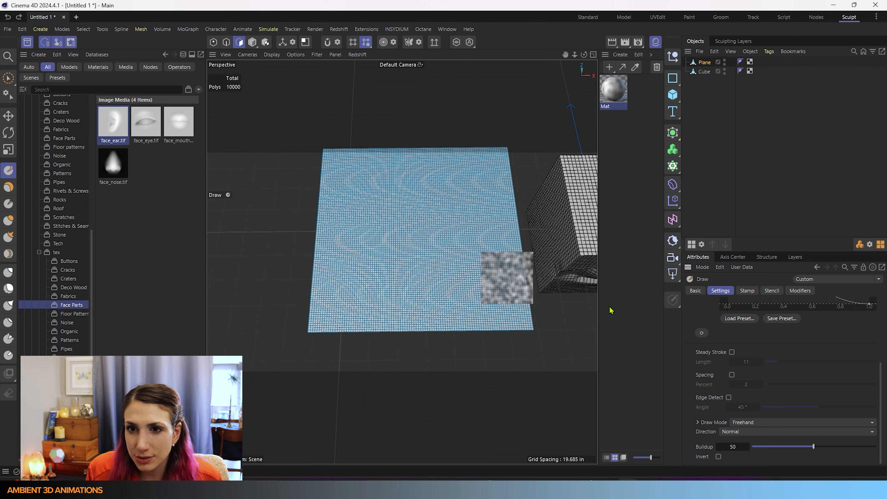
Select the cube and frame it at an angle showing its top and sculpted side
left_click(704, 72)
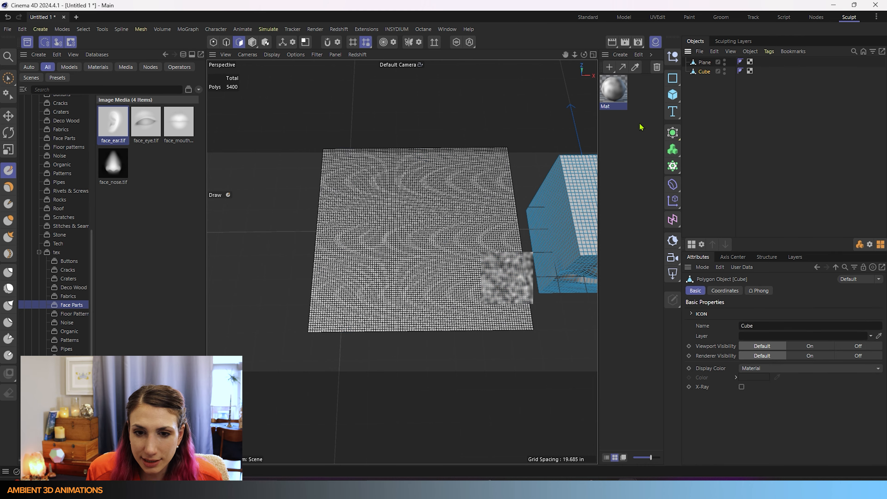
key("o")
left_click_drag(422, 248, 357, 190, "alt")
middle_click_drag(451, 238, 407, 229, "alt")
scroll(406, 229, "up", 3)
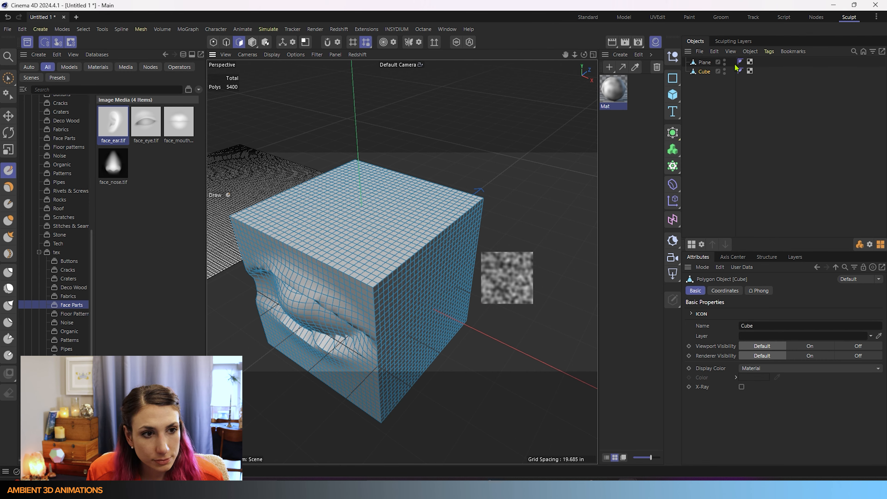
Reactivate the Draw brush for the cube, review its settings, and turn off its stencil
left_click(8, 170)
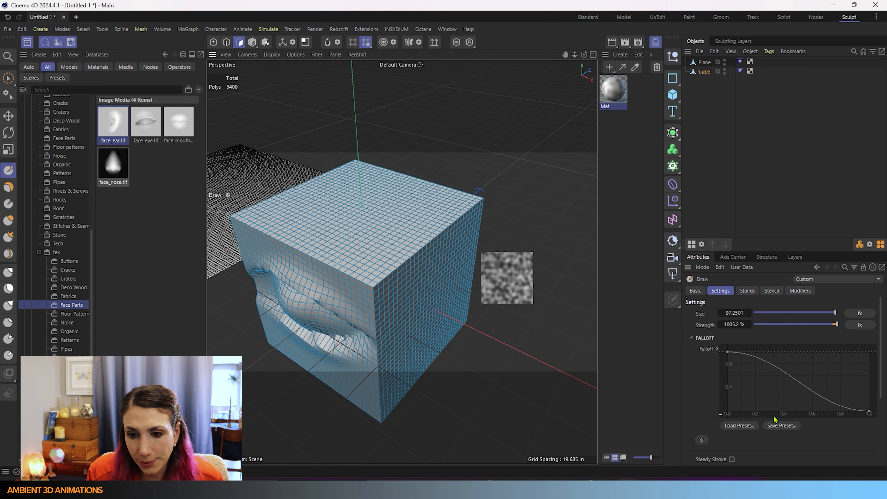
scroll(693, 400, "down", 3)
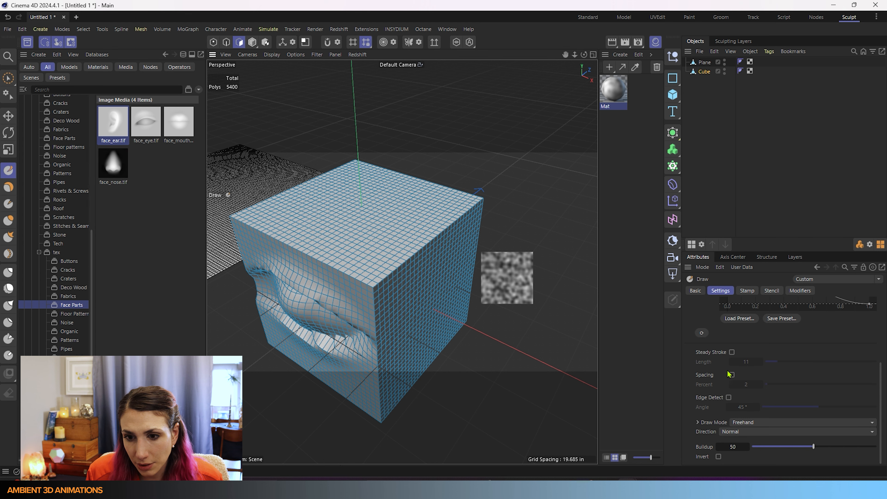
scroll(755, 315, "up", 3)
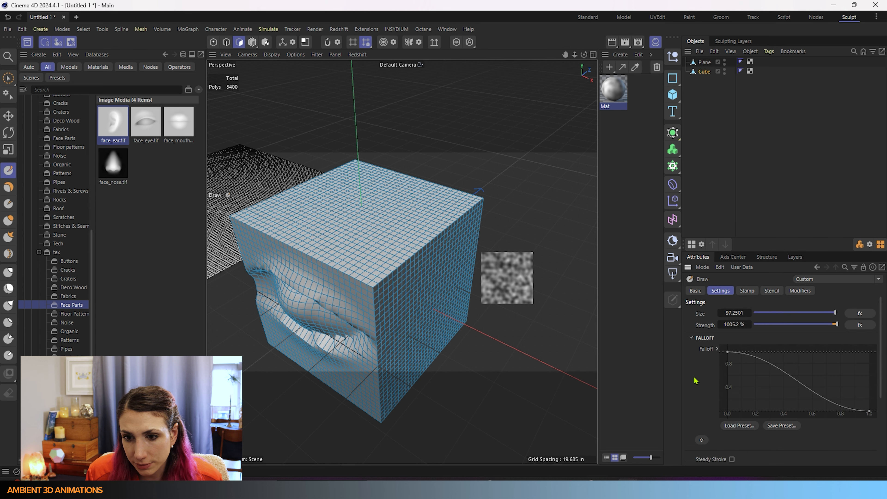
left_click(748, 290)
left_click(772, 291)
left_click(744, 331)
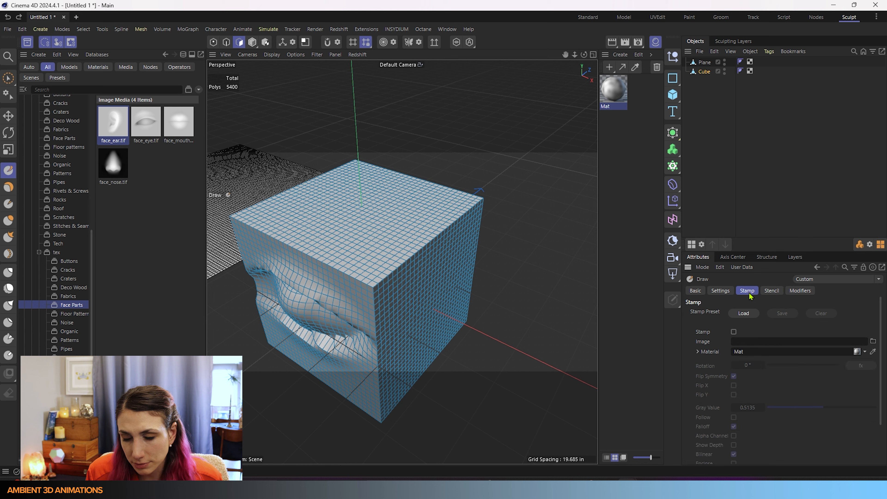
Try a Draw stroke from the cube's plain side across its edge onto the top face, and undo it
left_click(720, 291)
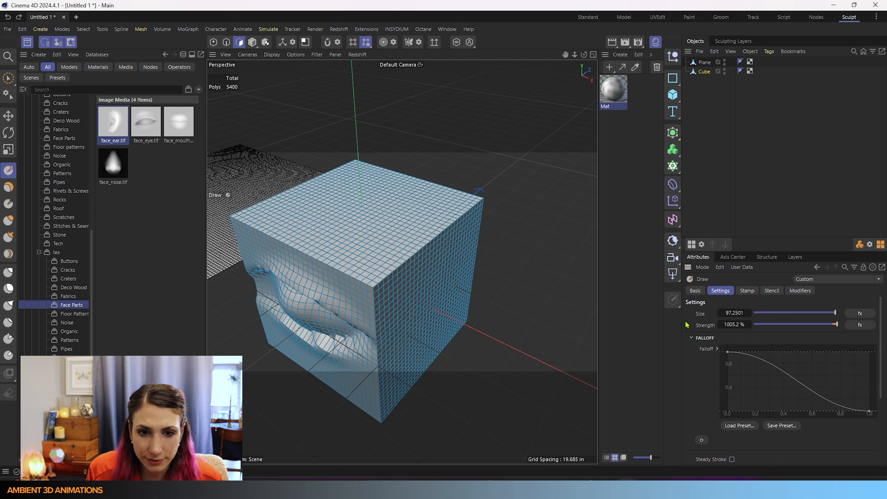
mouse_move(422, 277)
left_mouse_down()
mouse_move(435, 301)
mouse_move(339, 203)
left_mouse_up()
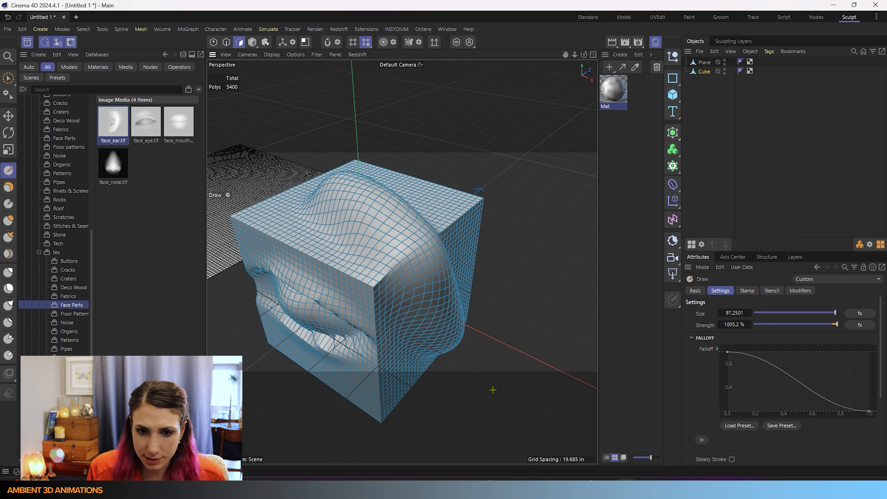
key("ctrl+z")
Sculpt a Draw stroke up the cube's plain side and over its top edge with Edge Detect at 45°
scroll(703, 423, "down", 3)
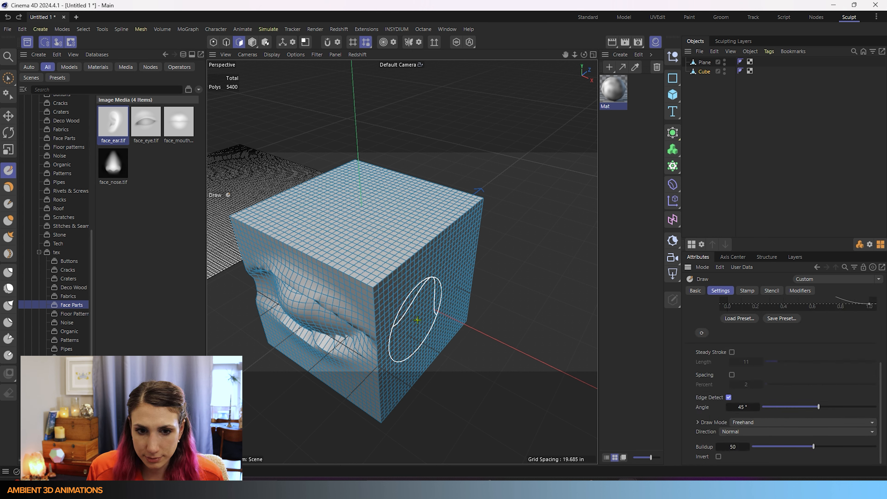
mouse_move(423, 326)
left_mouse_down()
mouse_move(408, 285)
mouse_move(415, 262)
left_mouse_up()
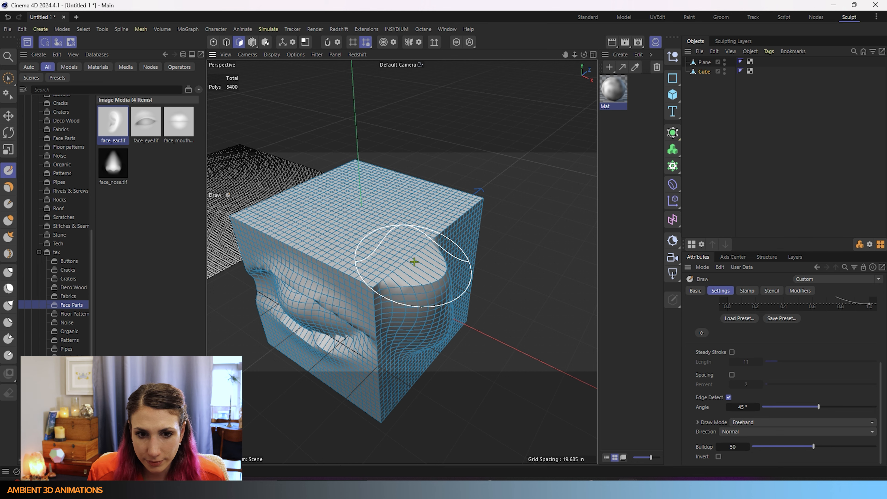
mouse_move(448, 324)
left_mouse_down("alt")
mouse_move(476, 275)
mouse_move(505, 263)
mouse_move(494, 264)
mouse_move(441, 319)
left_mouse_up("alt")
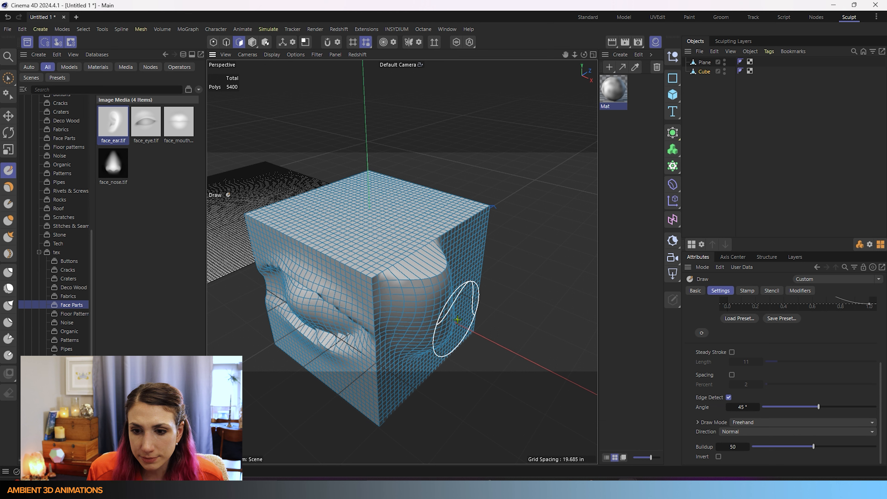
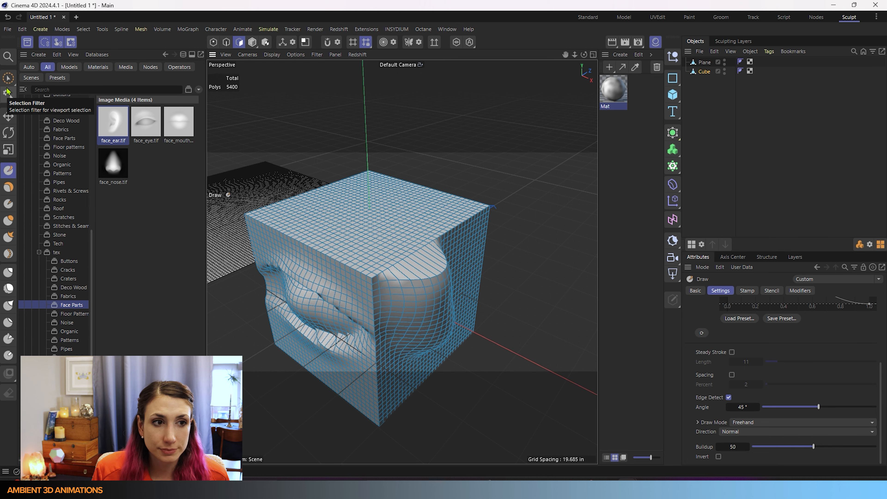
Brush-select a small patch of polygons in the middle of the cube's top face
left_click(8, 77)
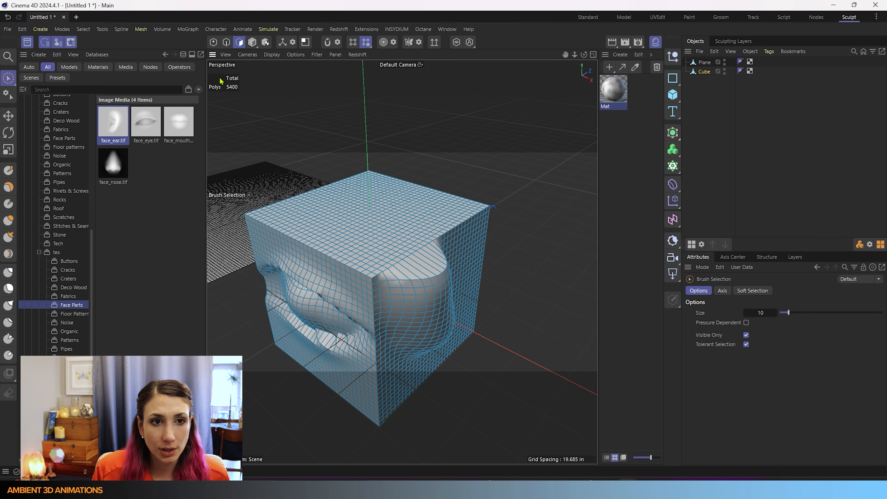
left_click(239, 42)
left_click(374, 214)
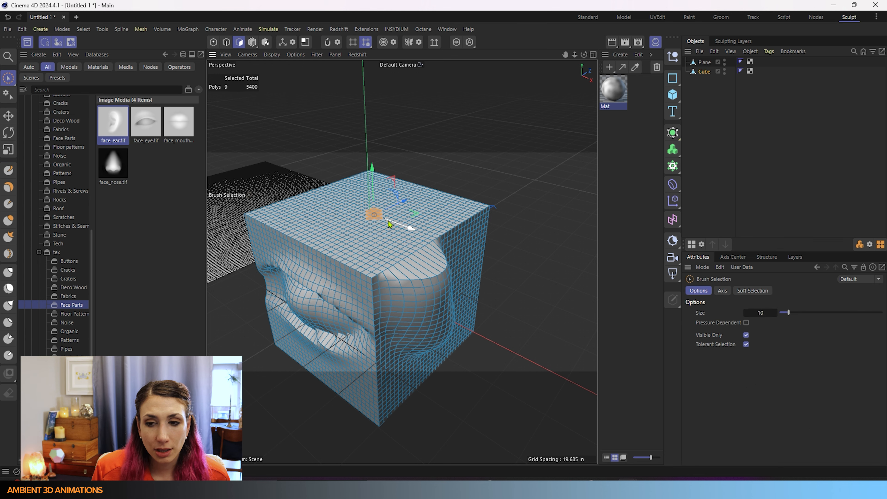
scroll(358, 206, "up", 6)
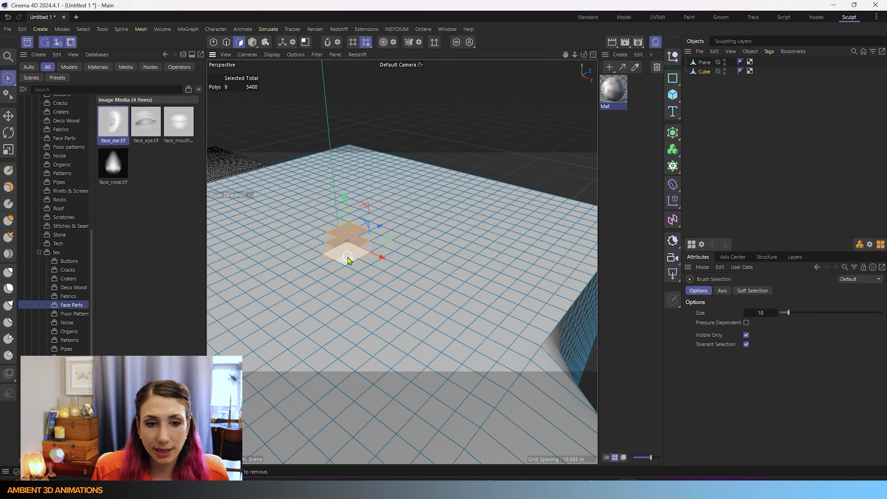
left_click(346, 261)
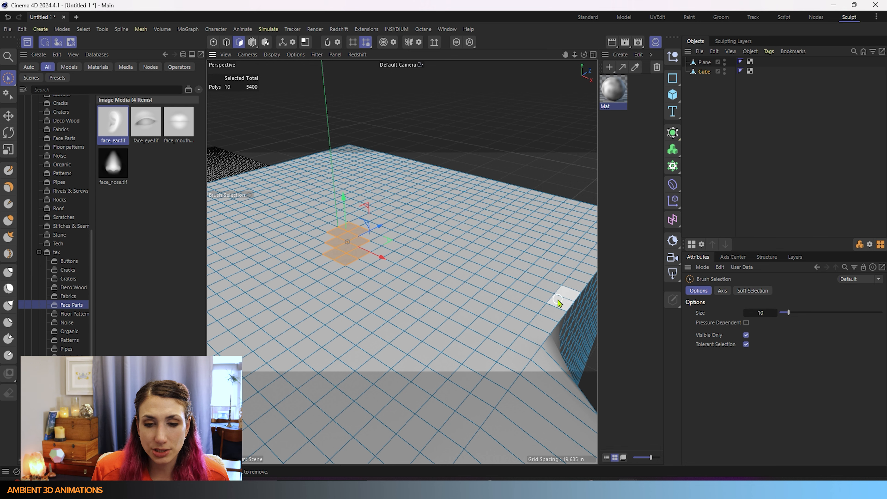
Select a patch of polygons on the cube's side near the top edge, and replace it with polygons on the top face beside that edge
scroll(559, 283, "down", 2)
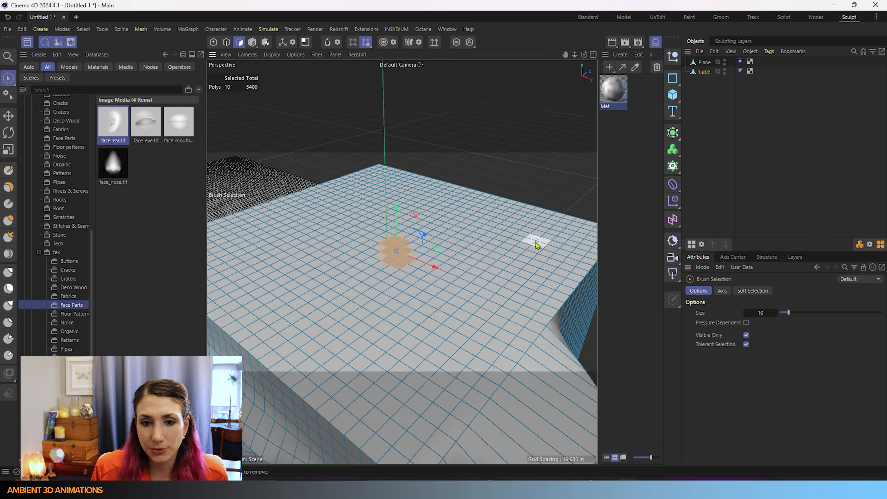
middle_click_drag(536, 242, 457, 257, "alt")
left_click_drag(484, 313, 517, 284, "alt")
scroll(517, 274, "up", 3)
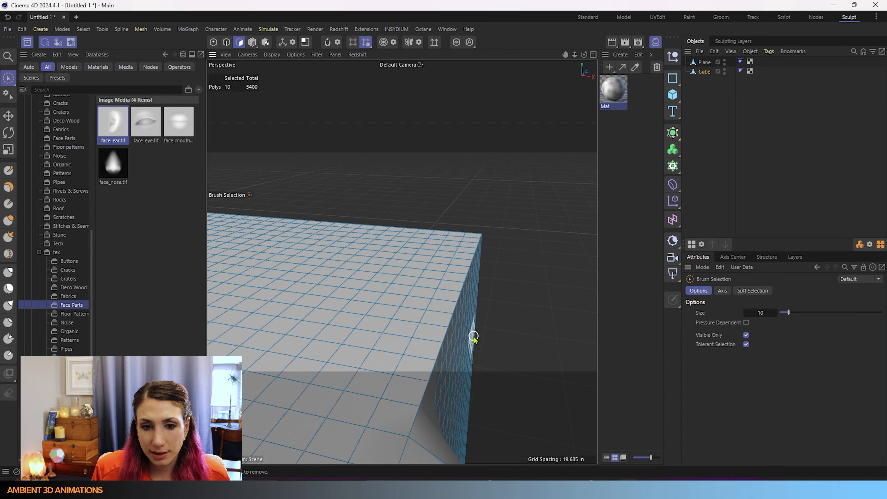
left_click(468, 315)
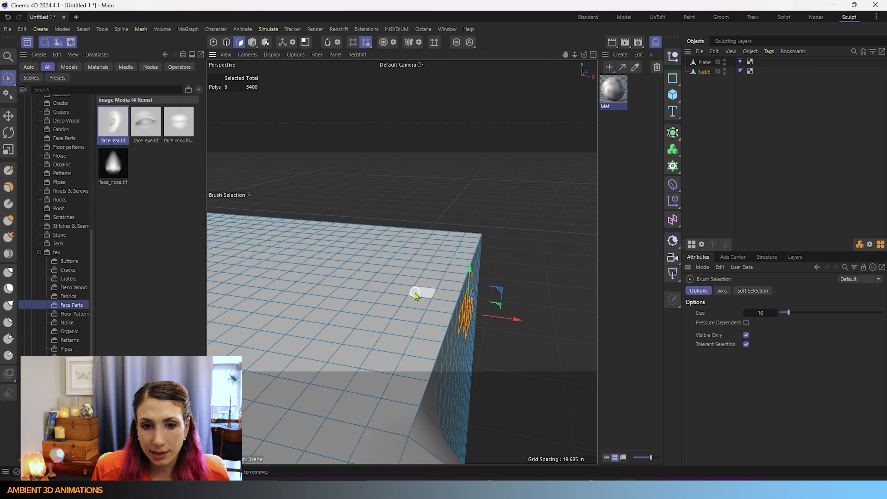
left_click(451, 286)
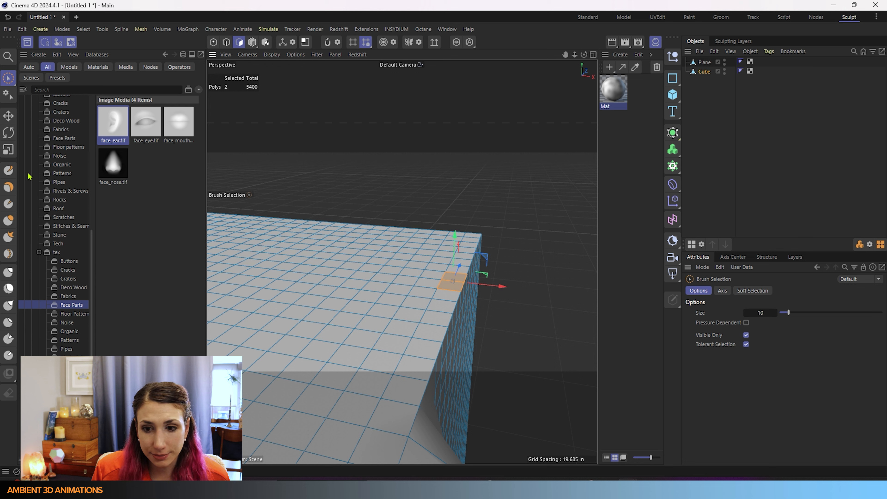
Clear the polygon selection on the cube with Brush Selection and show the tool's modeling axis options
left_click(8, 170)
scroll(716, 400, "down", 3)
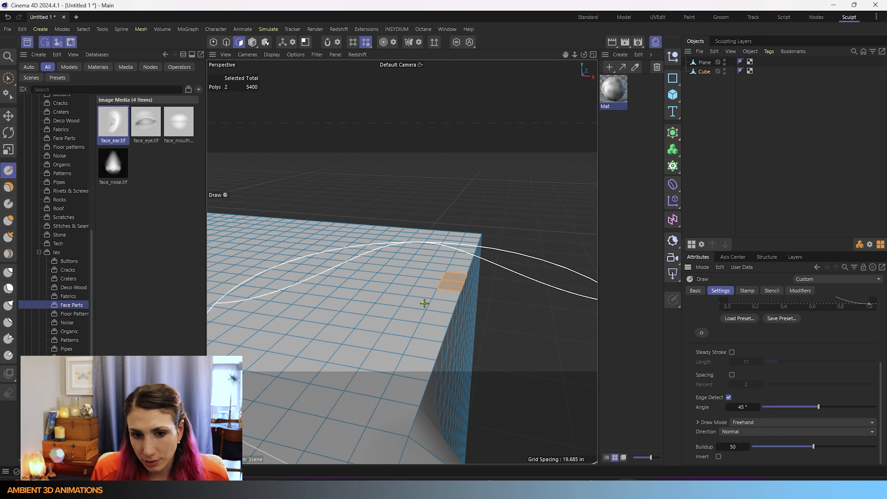
left_click(9, 78)
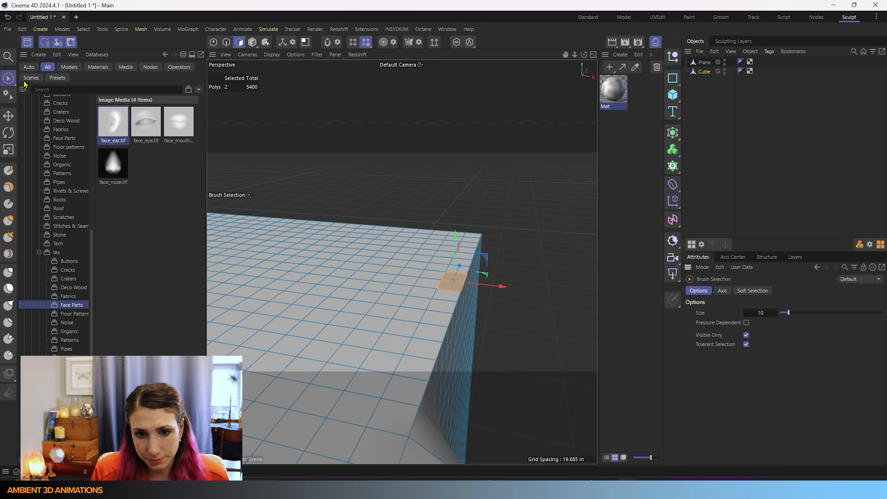
left_click(535, 202)
left_click(723, 291)
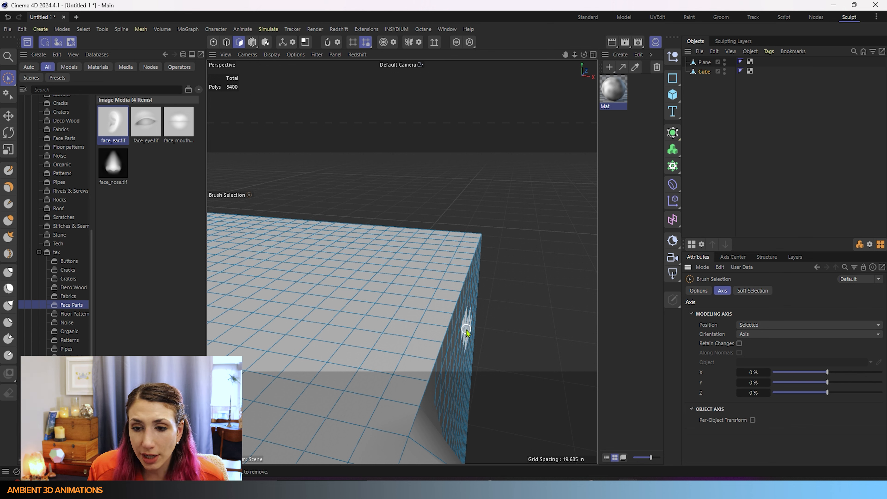
Set the Draw brush's Edge Detect angle to 1°, try a stroke across the cube's top edge near the corner, and undo it
left_click(8, 171)
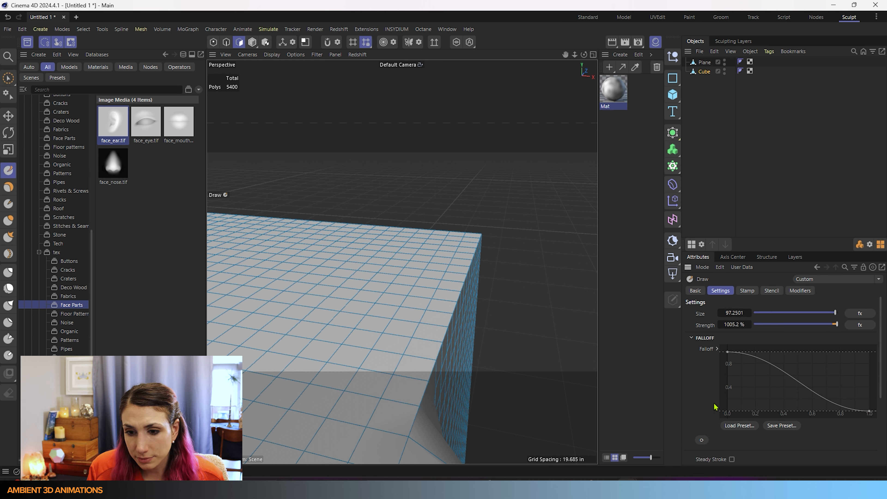
scroll(715, 407, "down", 3)
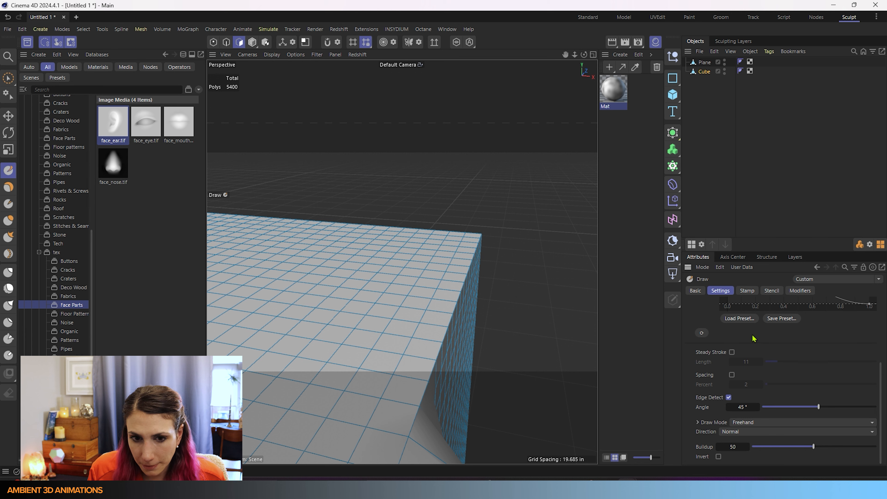
scroll(442, 331, "down", 3)
middle_click_drag(473, 290, 431, 273, "alt")
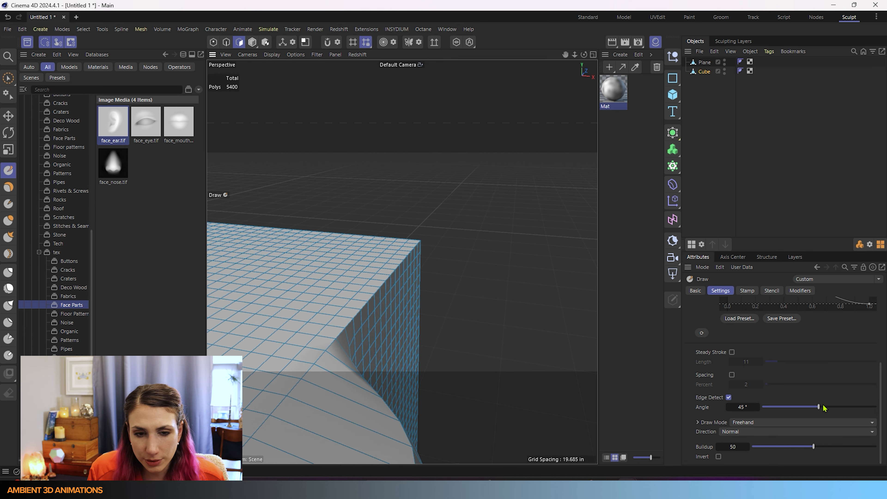
left_click_drag(818, 407, 763, 407)
mouse_move(344, 296)
left_mouse_down()
mouse_move(402, 352)
mouse_move(373, 311)
mouse_move(383, 295)
mouse_move(389, 302)
left_mouse_up()
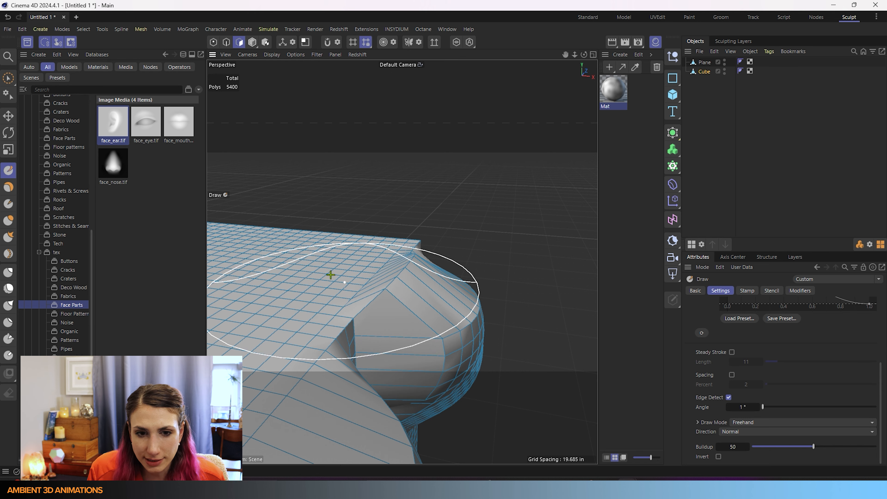
key("ctrl+z")
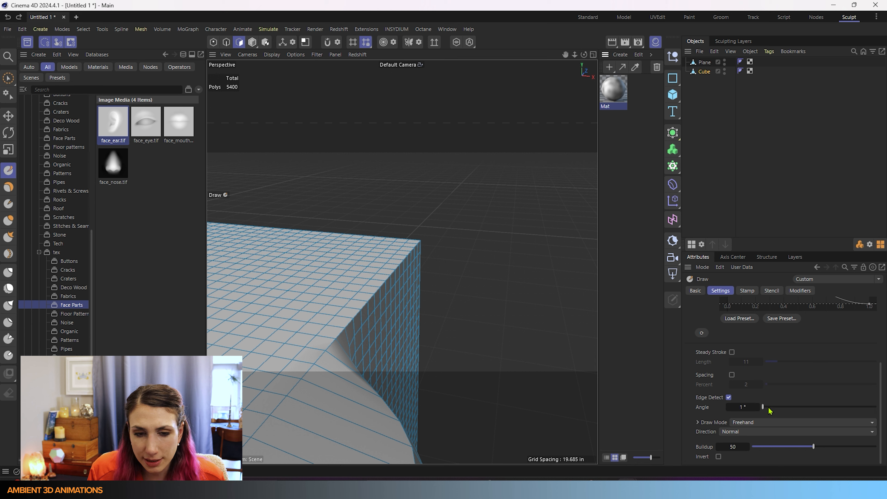
Set the Edge Detect angle to 90°, try strokes over the same cube corner, inspect the shape, and undo them
left_click_drag(770, 407, 877, 407)
mouse_move(437, 381)
left_mouse_down()
mouse_move(390, 349)
mouse_move(383, 326)
left_mouse_up()
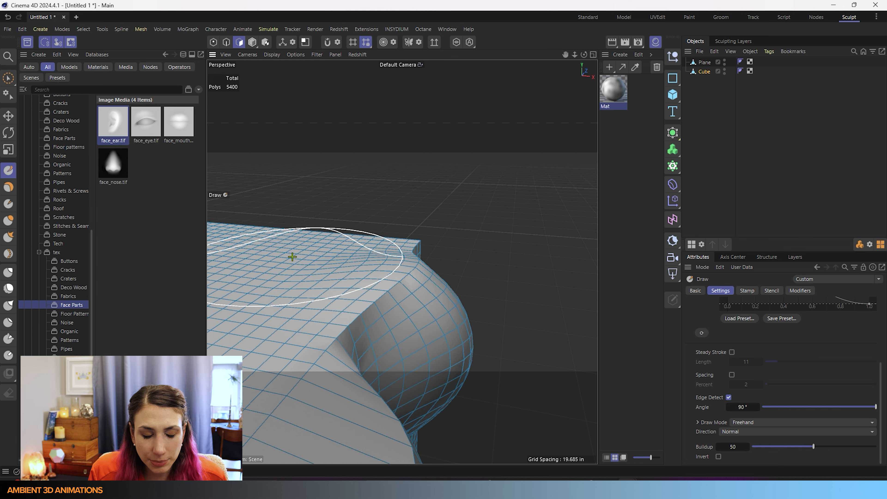
left_click_drag(372, 265, 394, 227, "alt")
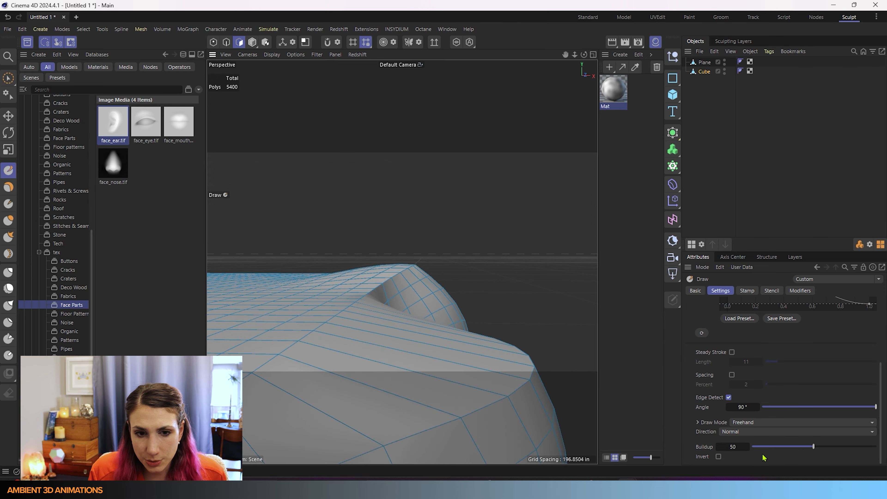
key("ctrl+z")
key("ctrl+z")
key("ctrl+z")
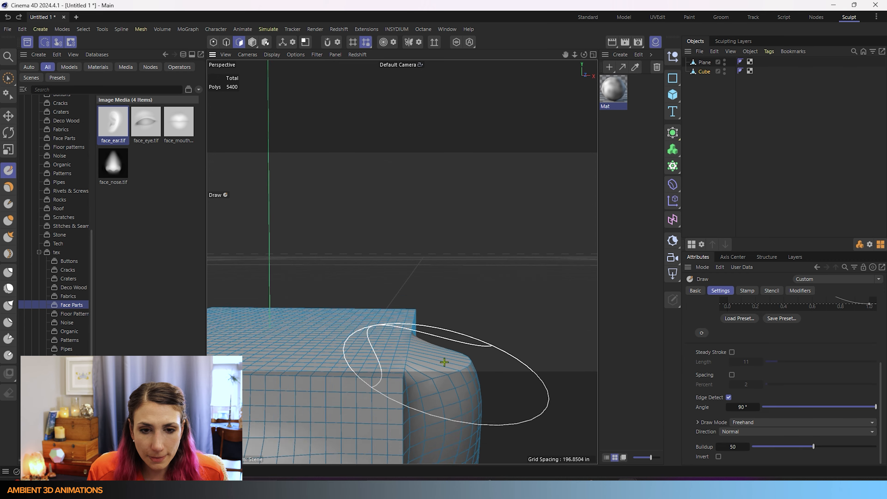
Set the Edge Detect angle to 1°, try a stroke at the lower corner of the cube's face-sculpted side, and undo it
mouse_move(444, 362)
left_mouse_down("alt")
mouse_move(402, 260)
mouse_move(464, 272)
mouse_move(480, 341)
left_mouse_up("alt")
scroll(427, 257, "up", 5)
left_click_drag(434, 248, 522, 237, "alt")
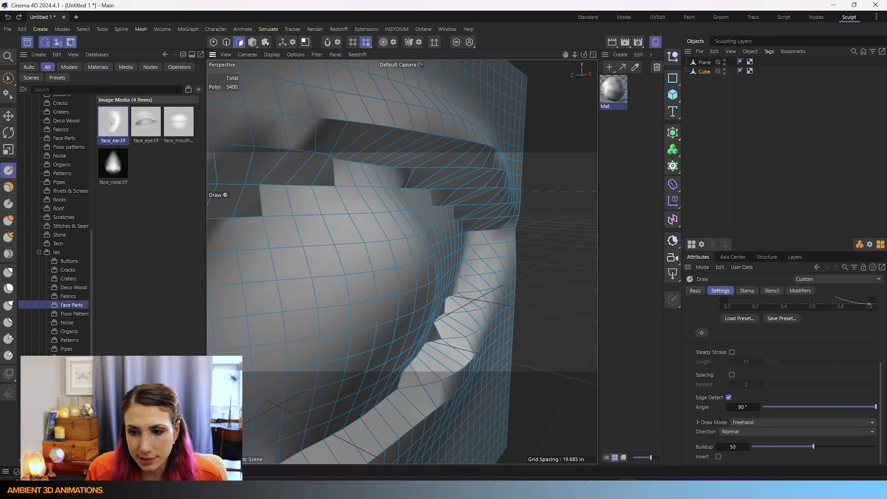
left_click_drag(842, 409, 762, 407)
mouse_move(490, 381)
left_mouse_down()
mouse_move(485, 402)
mouse_move(501, 408)
mouse_move(485, 375)
left_mouse_up()
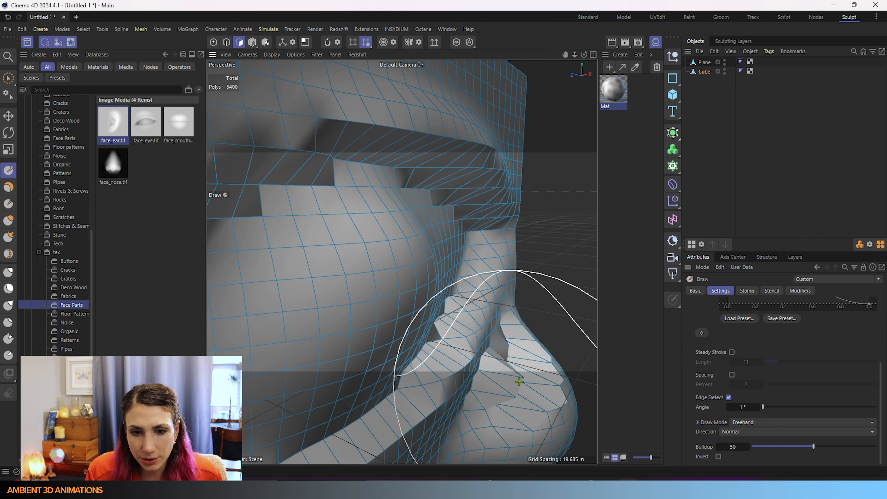
scroll(486, 374, "down", 4)
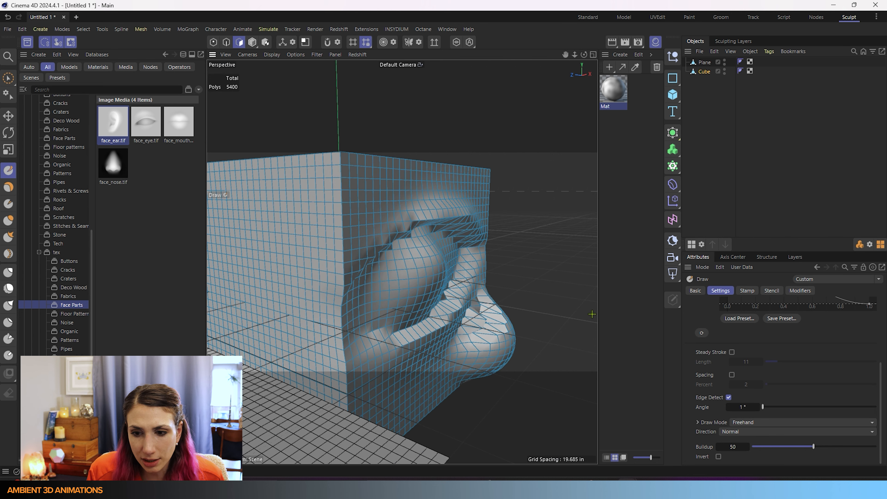
key("ctrl+z")
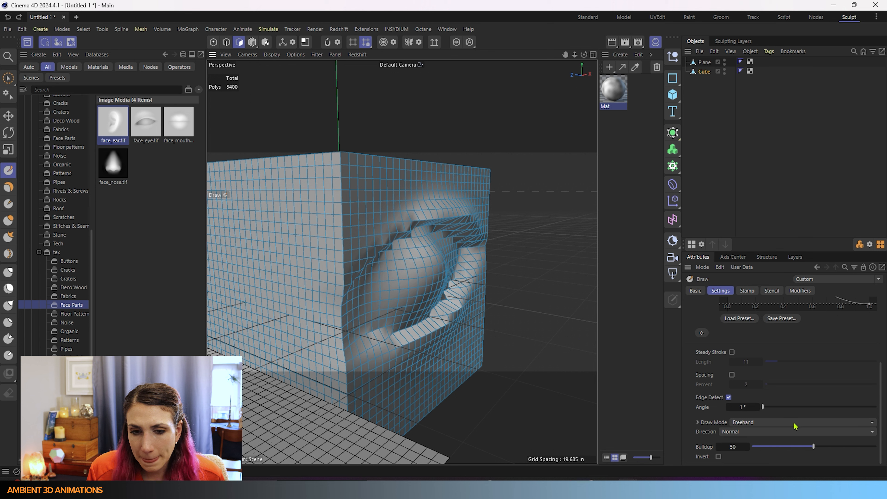
Set the Edge Detect angle to 90°, try a stroke over the lower corner of the face-sculpted side, and undo it
left_click_drag(792, 407, 876, 407)
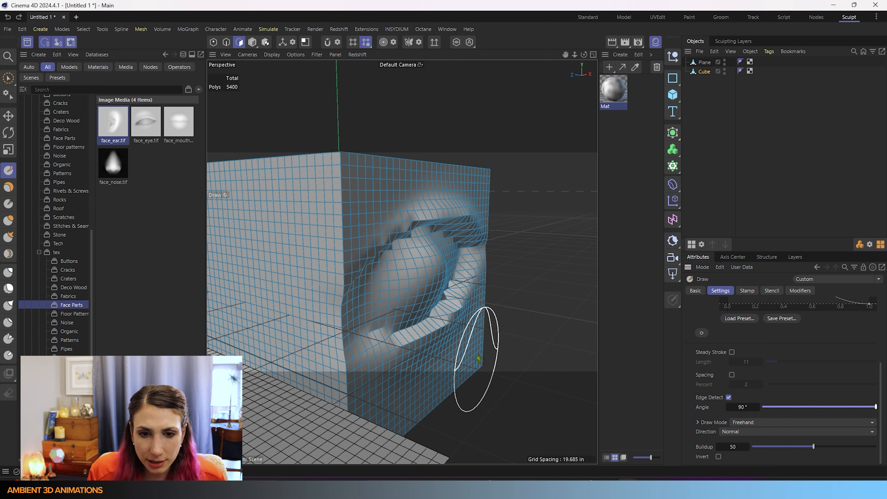
left_click_drag(487, 366, 462, 318)
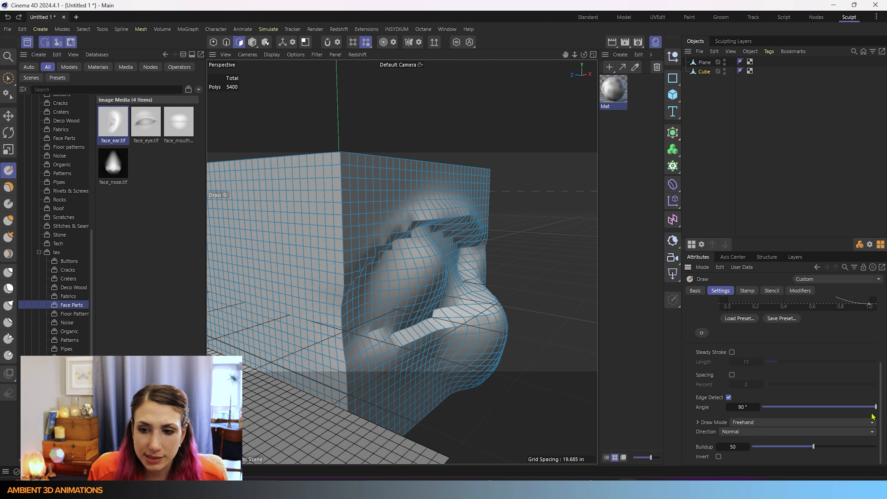
key("ctrl+z")
Set the Edge Detect angle to 1° and sculpt a bulge at the face-sculpted side's lower corner, undoing the extra stroke on it
left_click_drag(876, 407, 723, 416)
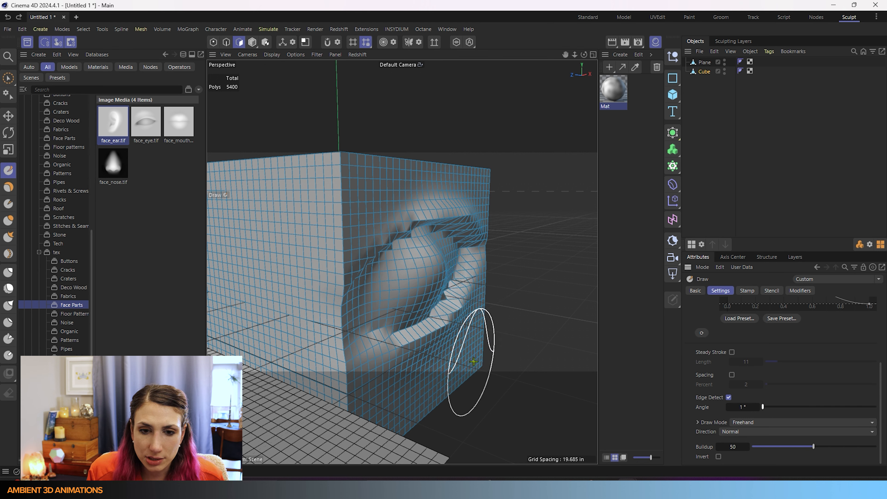
left_click_drag(471, 377, 469, 348)
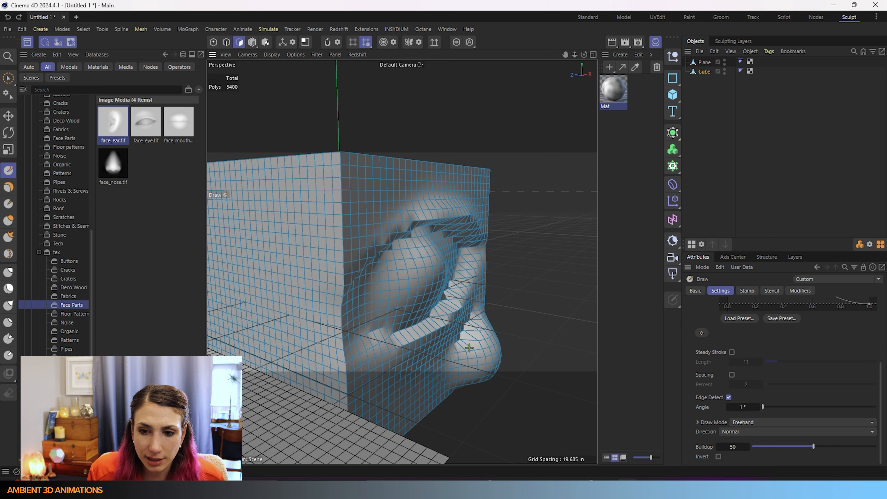
left_click_drag(551, 373, 490, 332, "alt")
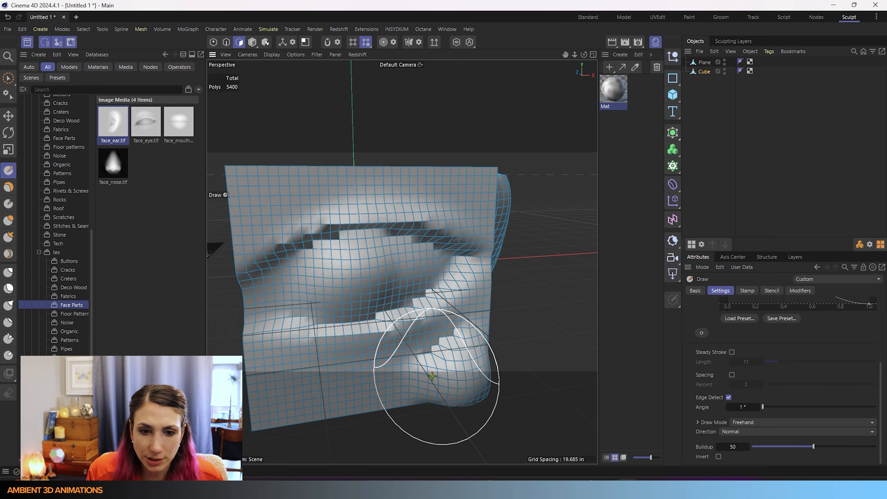
mouse_move(427, 378)
left_mouse_down()
mouse_move(389, 388)
mouse_move(441, 386)
left_mouse_up()
key("ctrl+z")
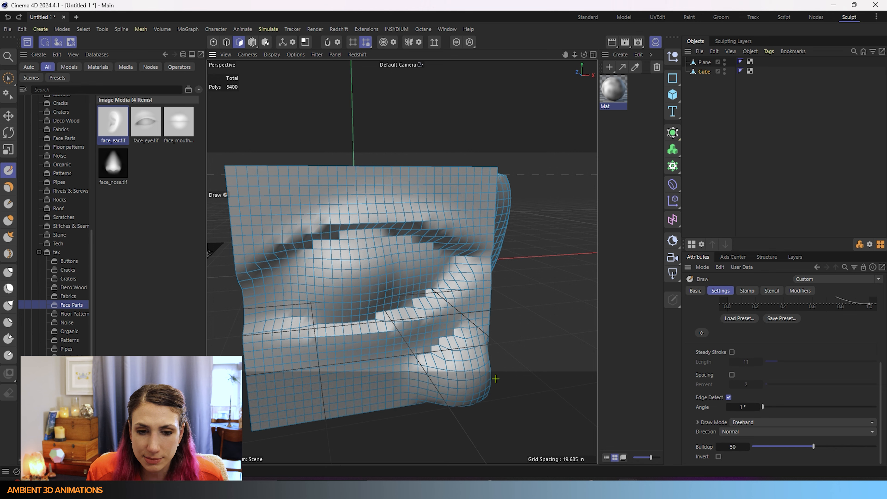
Undo the last sculpt stroke at the cube's lower corner and inspect the cube from another angle
key("ctrl+z")
scroll(421, 303, "down", 5)
left_click_drag(421, 303, 498, 271, "alt")
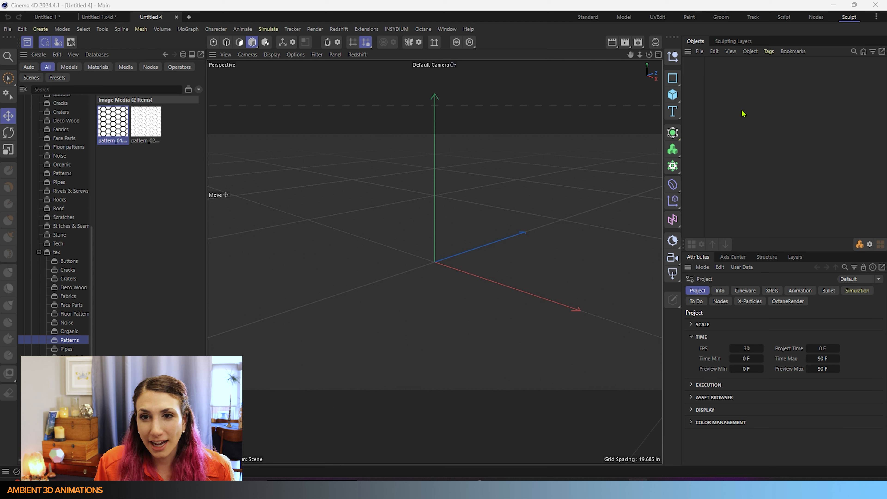
Add a cube with 40 segments in X, Y and Z and make it editable
left_click(679, 99)
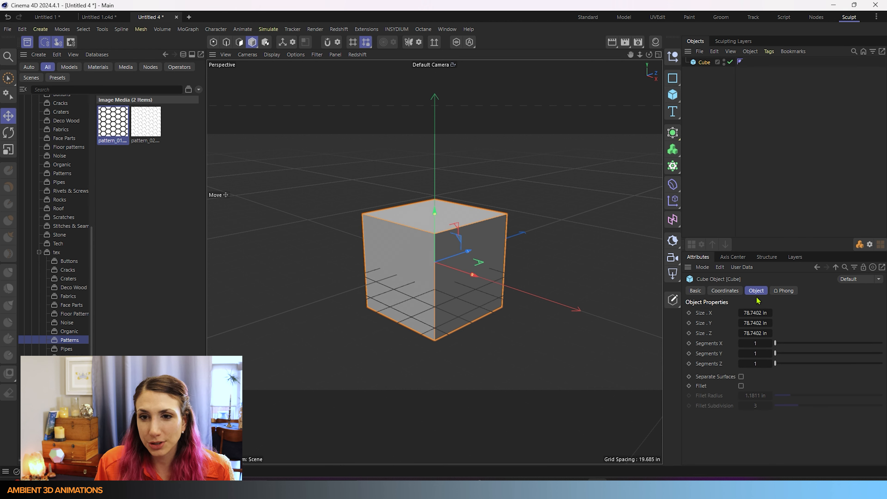
left_click(765, 346)
type("40")
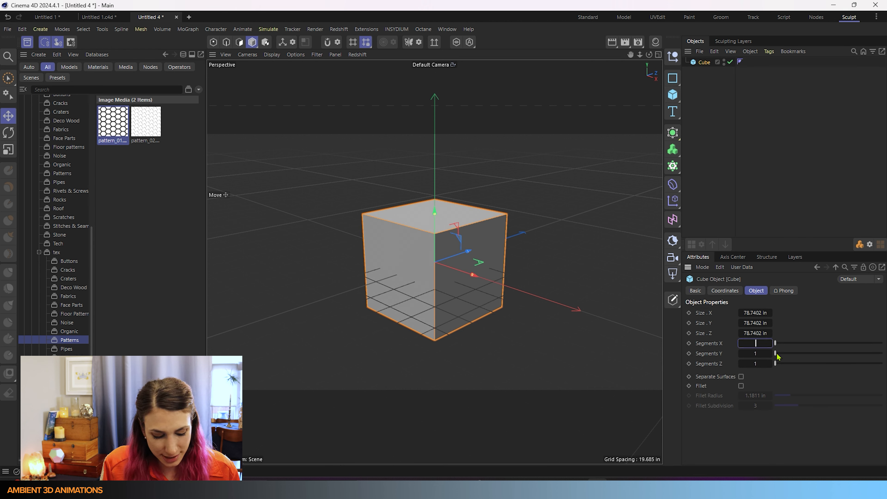
key("Tab")
type("40")
key("Tab")
type("40")
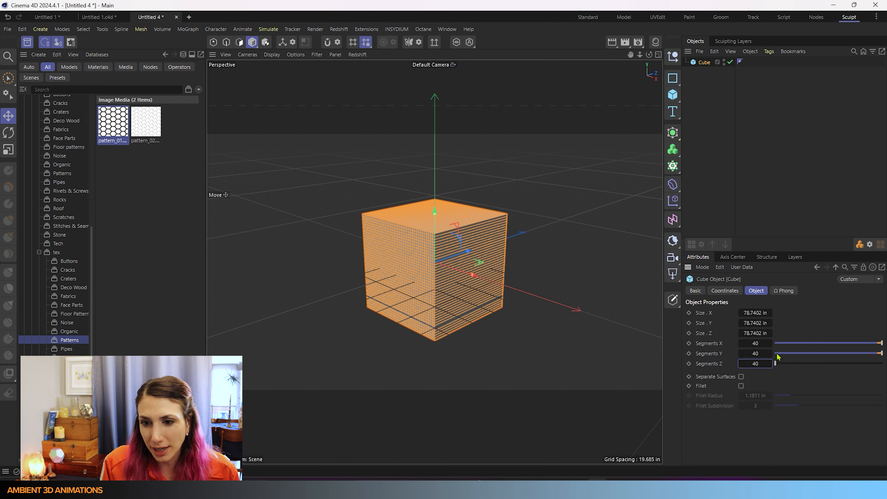
type("0")
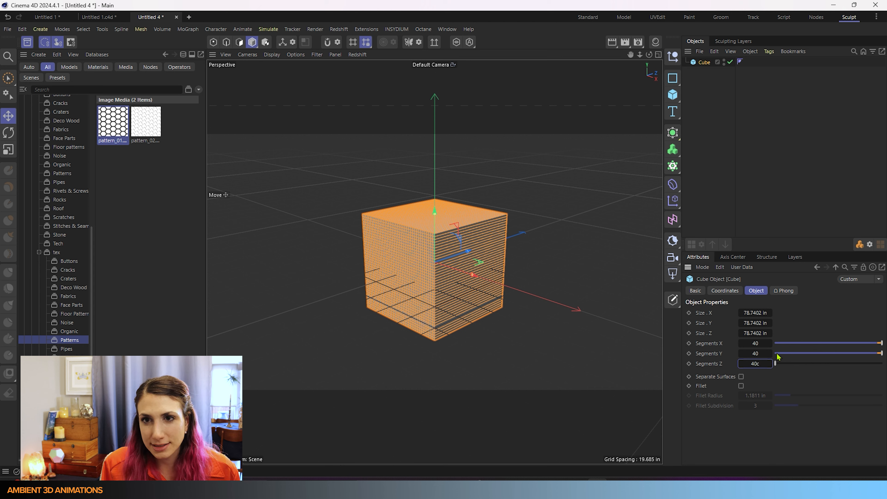
key("Return")
key("c")
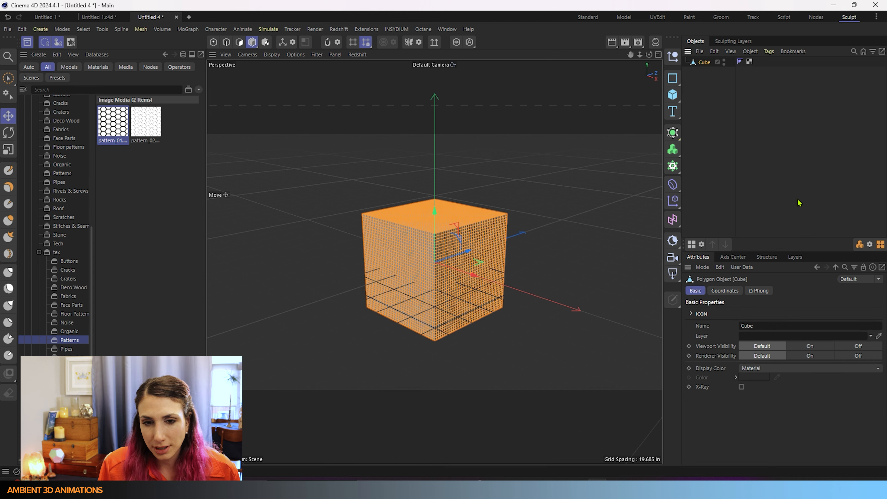
Activate the Draw brush, enable its stamp, and assign the pattern_01 honeycomb image from the Patterns folder as the stamp image
scroll(465, 278, "up", 3)
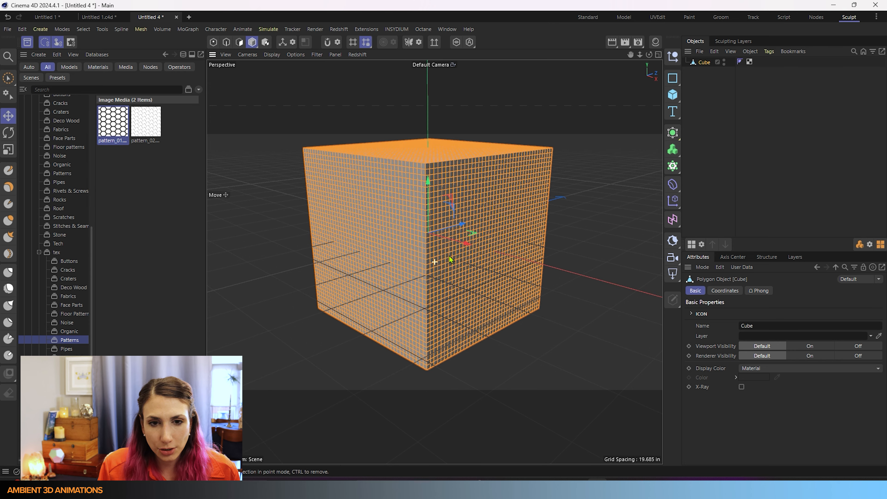
left_click(7, 172)
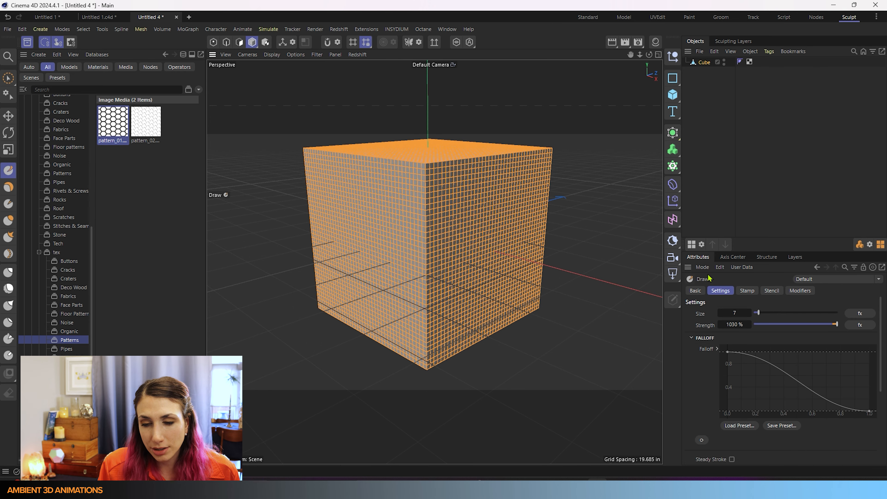
left_click(748, 291)
left_click(734, 331)
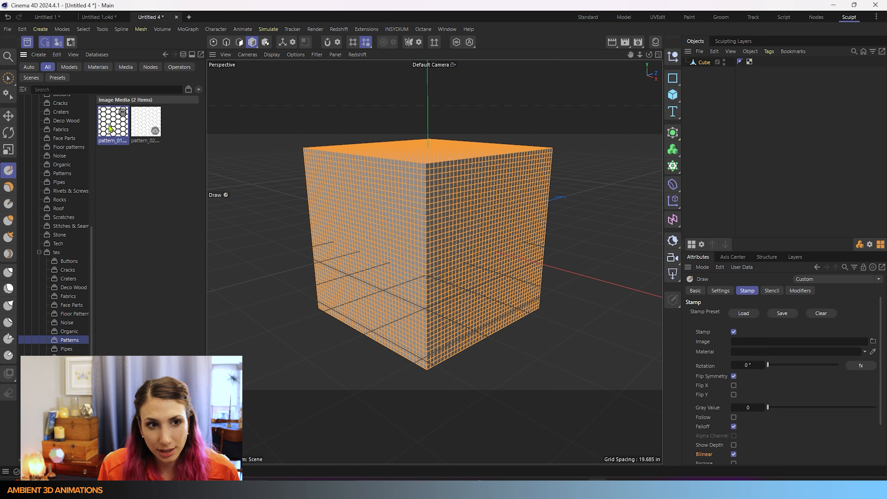
left_click_drag(110, 129, 769, 343)
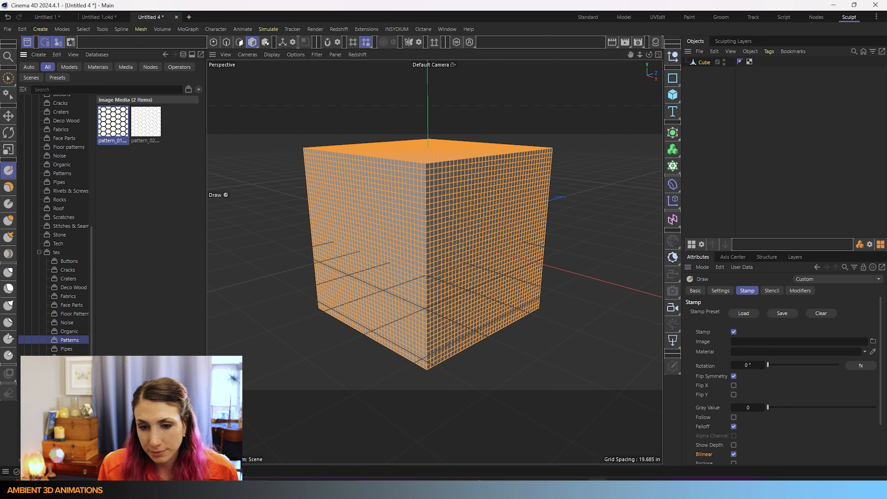
left_click_drag(75, 341, 755, 343)
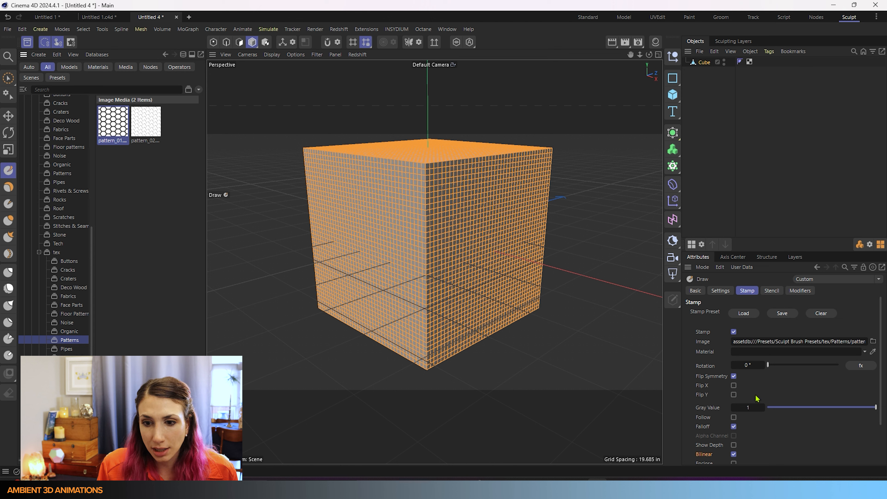
scroll(755, 394, "down", 2)
scroll(788, 356, "up", 2)
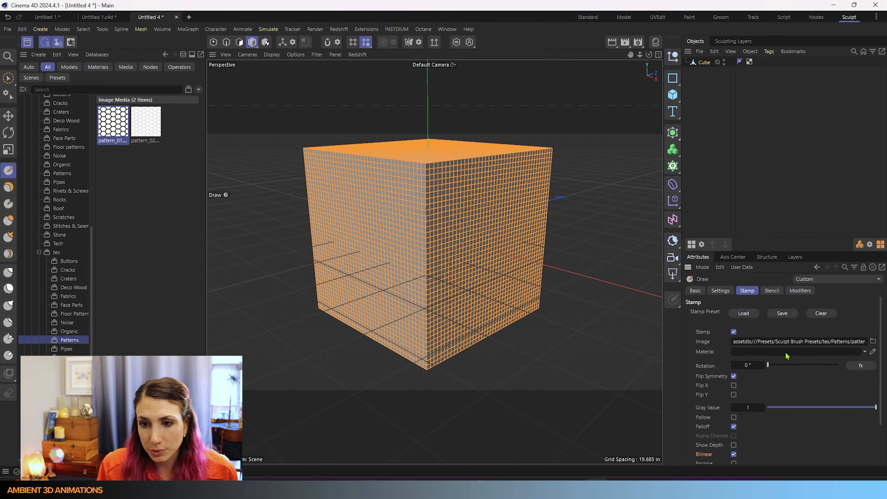
scroll(768, 366, "down", 2)
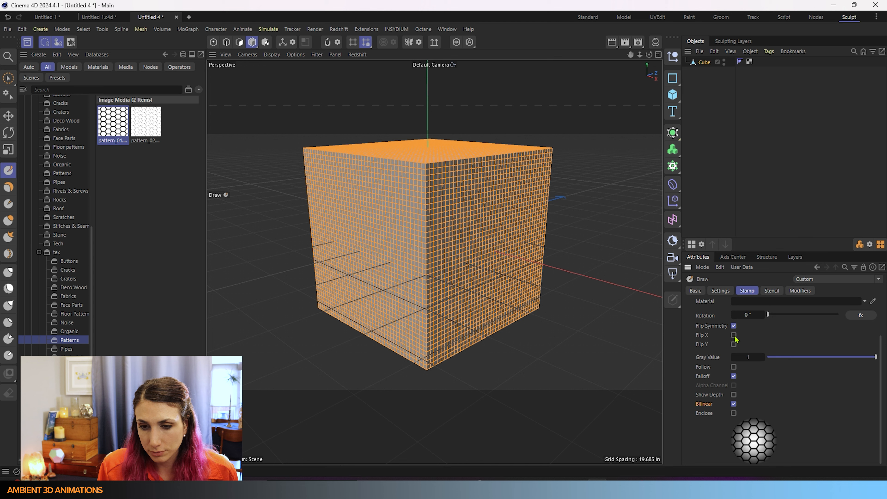
Try the Draw brush's Drag Rect and Drag Dabs draw modes on the cube
left_click(721, 291)
scroll(768, 407, "down", 2)
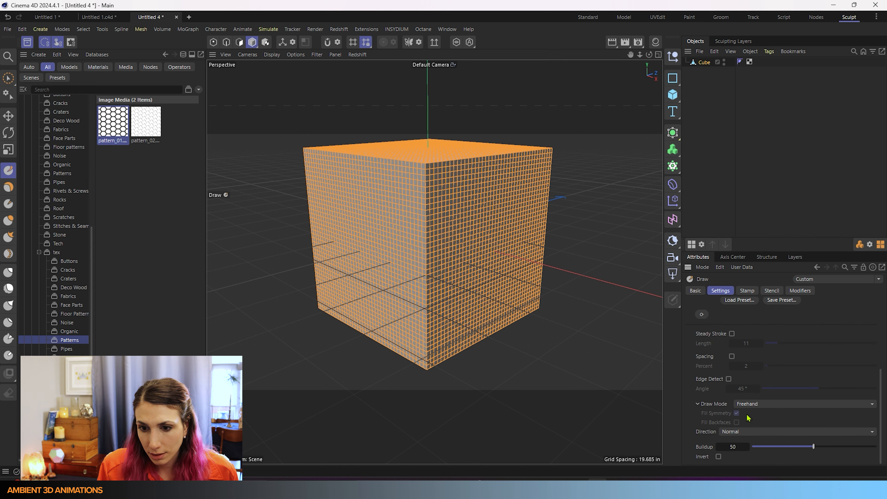
left_click(749, 405)
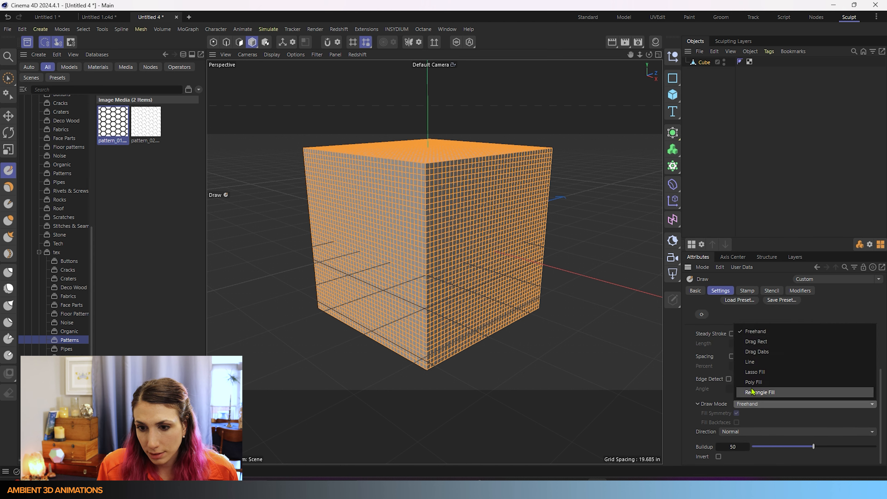
left_click(756, 342)
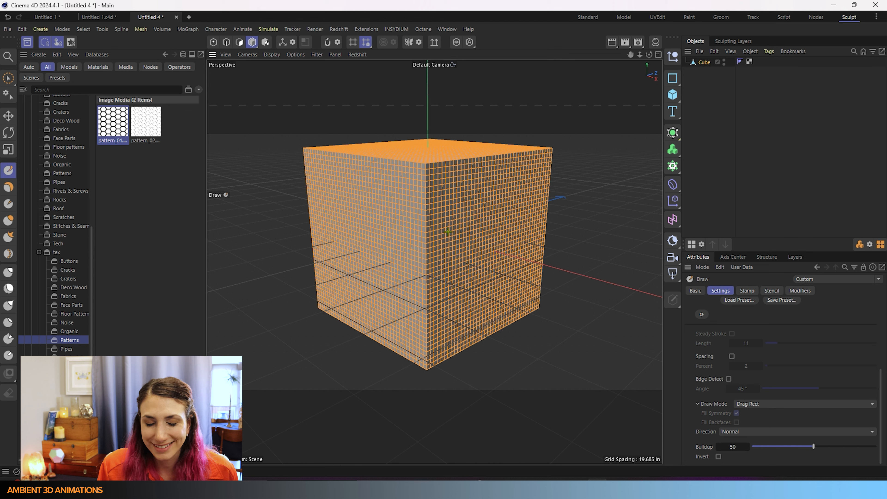
left_click(766, 404)
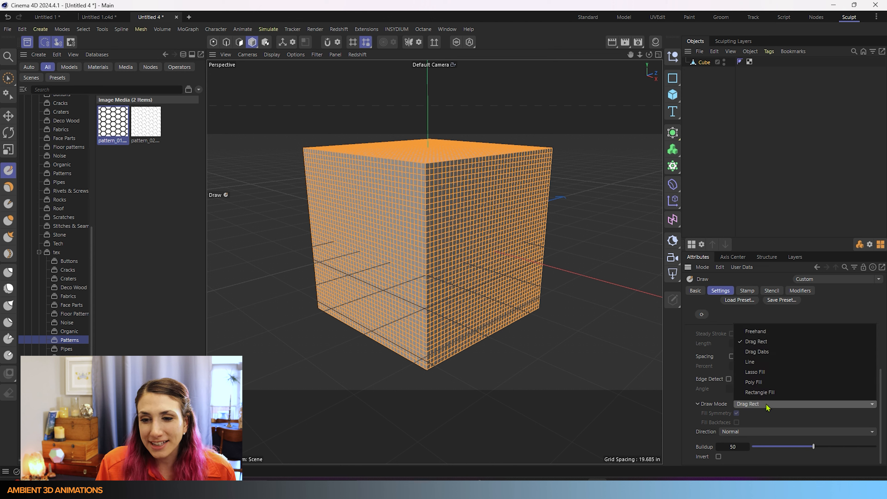
left_click(758, 353)
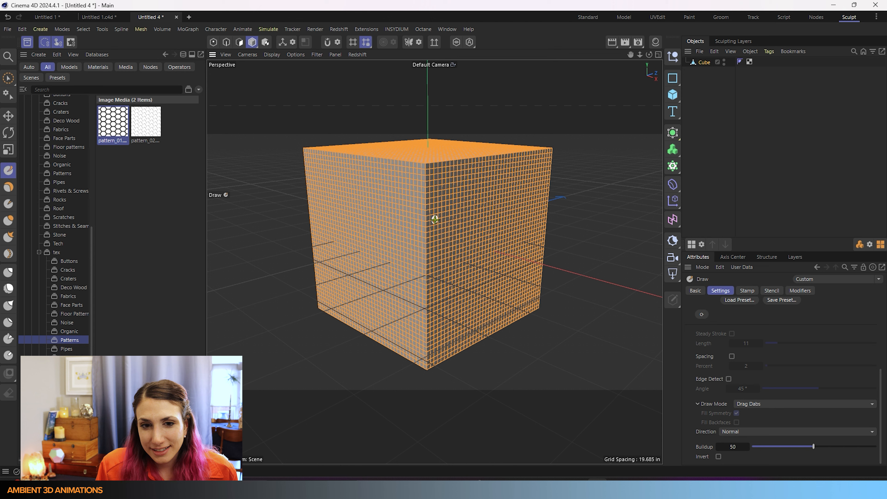
Set the draw mode to Freehand, try stamped strokes across the cube's two visible sides, and undo them
left_click(767, 406)
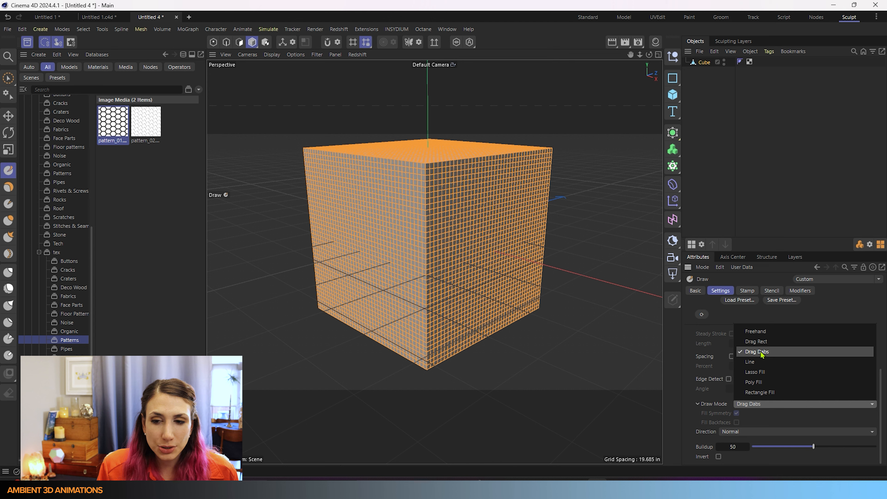
left_click(748, 293)
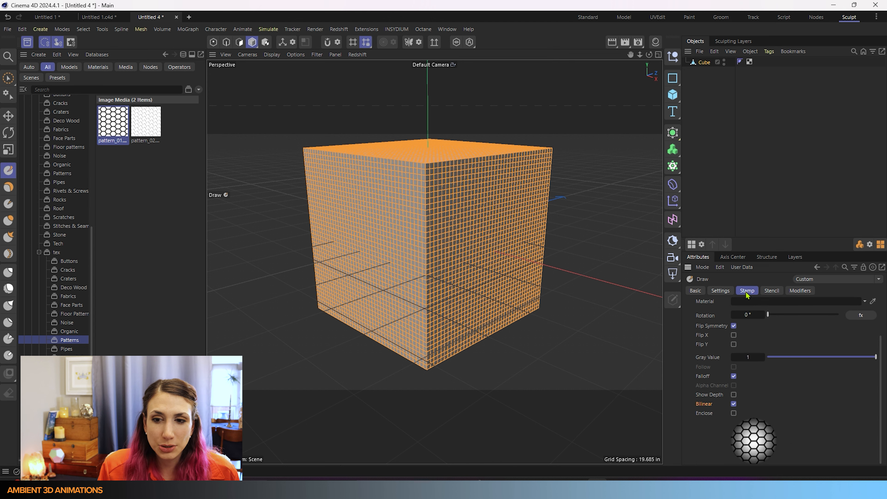
scroll(757, 351, "up", 2)
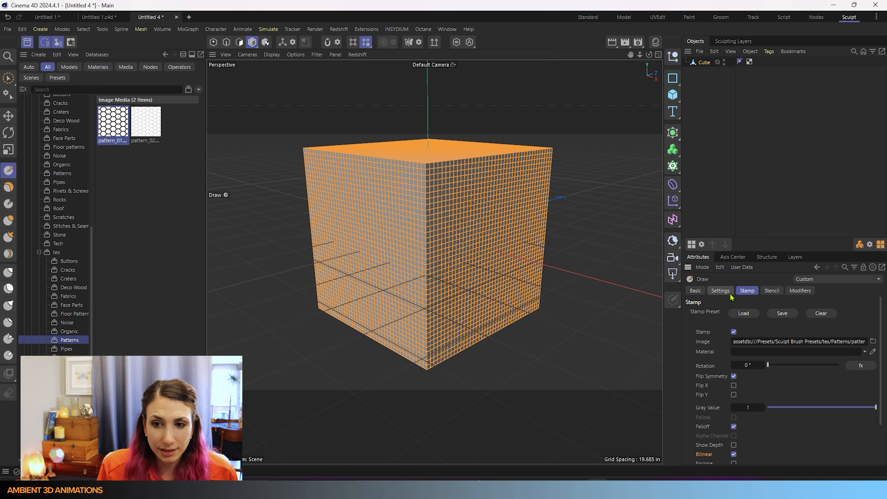
left_click(721, 291)
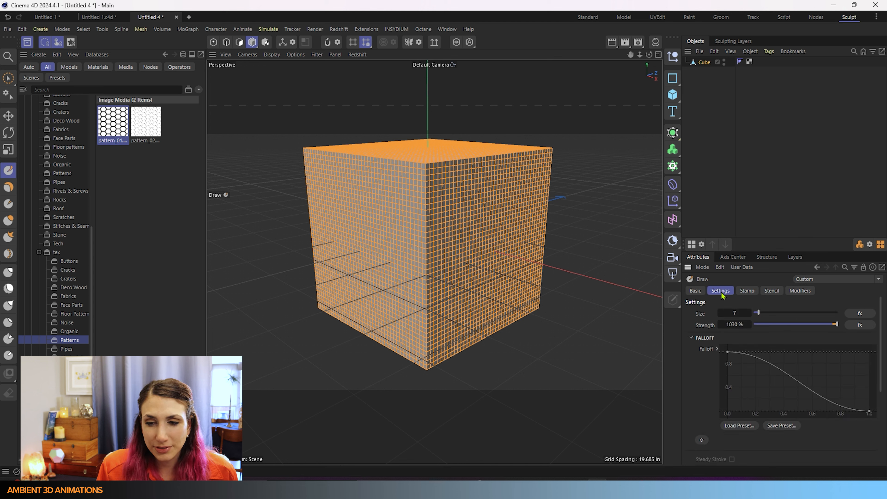
scroll(732, 408, "down", 3)
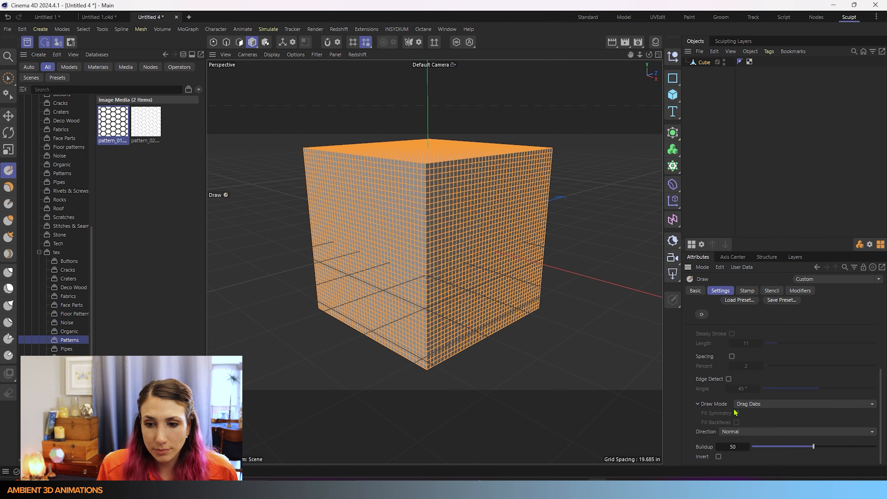
left_click(764, 406)
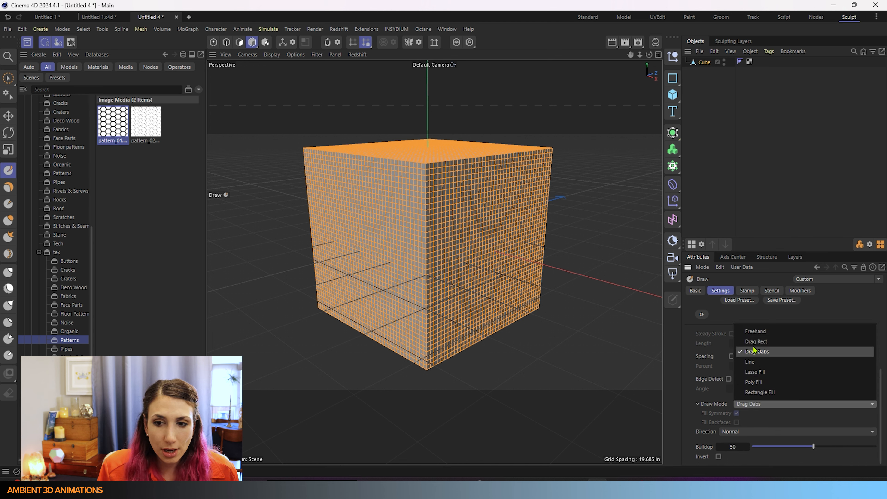
left_click(754, 330)
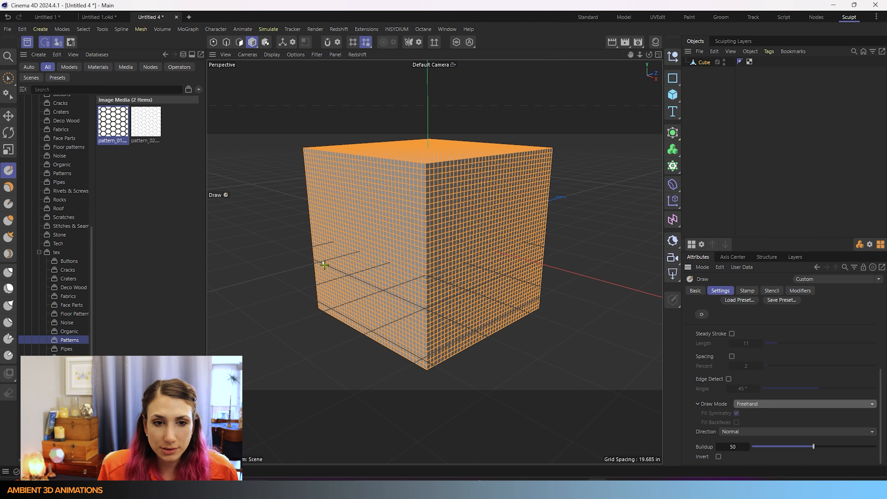
left_click_drag(328, 264, 345, 264)
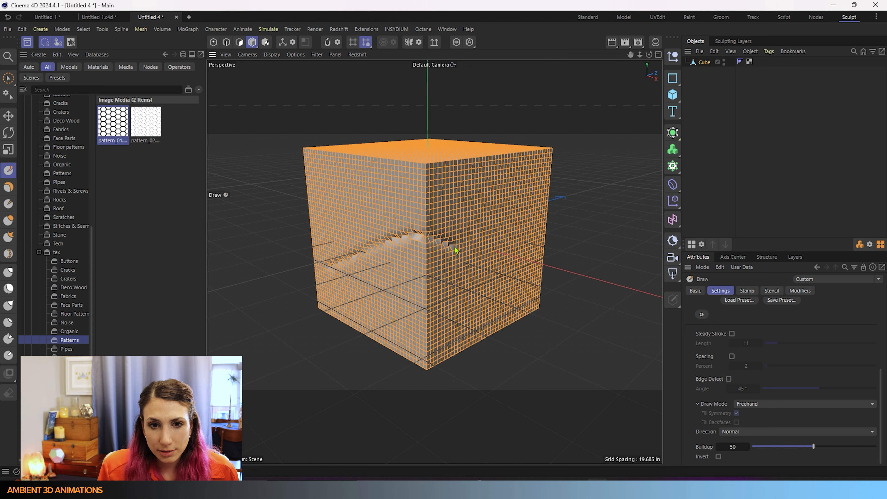
mouse_move(455, 246)
left_mouse_down()
mouse_move(535, 244)
mouse_move(431, 210)
mouse_move(340, 244)
mouse_move(538, 281)
mouse_move(320, 246)
mouse_move(344, 272)
left_mouse_up()
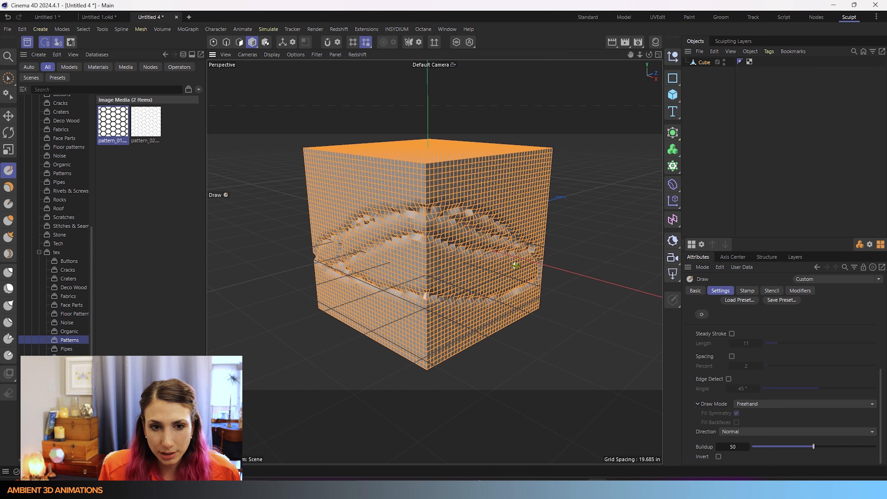
key("ctrl+z")
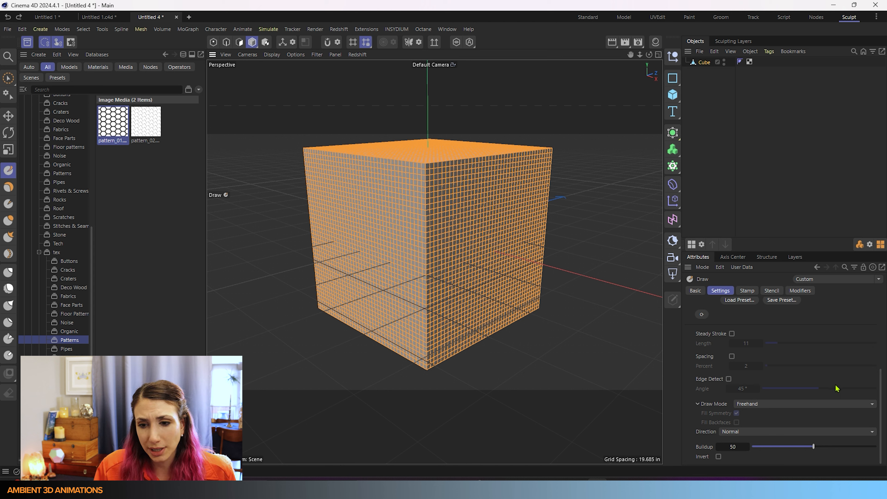
Set the Draw brush's draw mode to Drag Rect
left_click(816, 407)
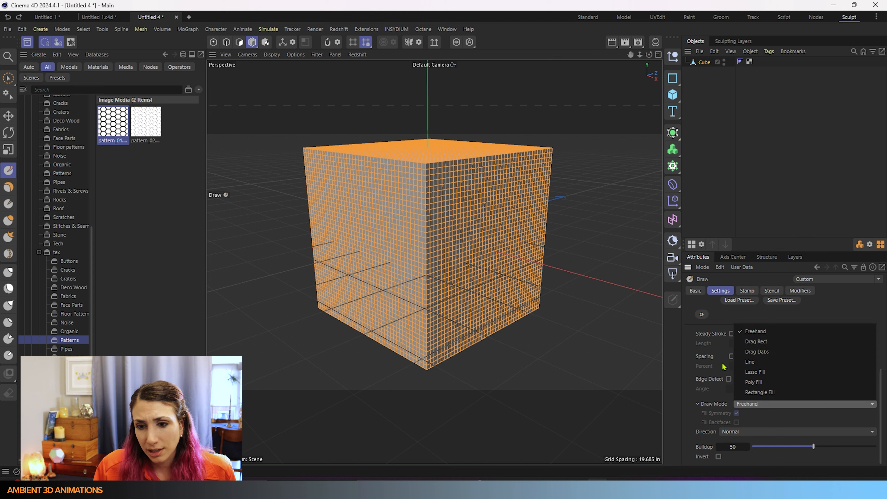
left_click(756, 343)
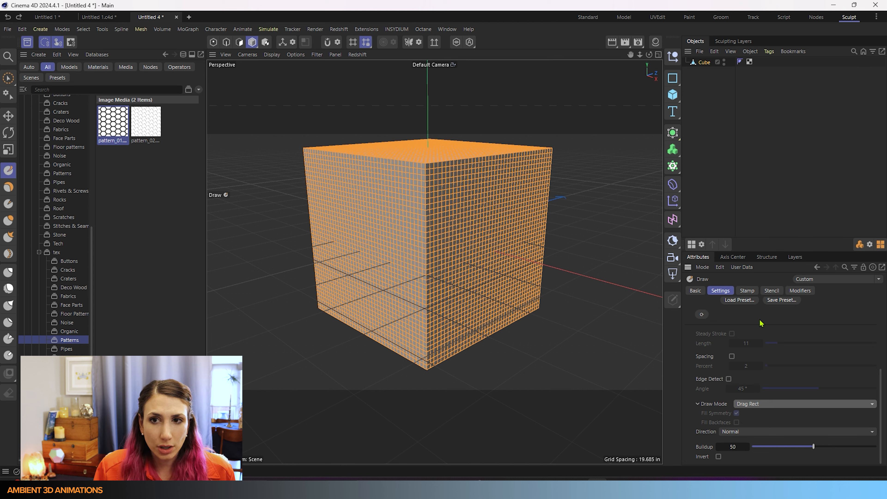
Unsubdivide the cube, select the extracted sculptable copy, and hide the original cube in the viewport and renderer
left_click(881, 246)
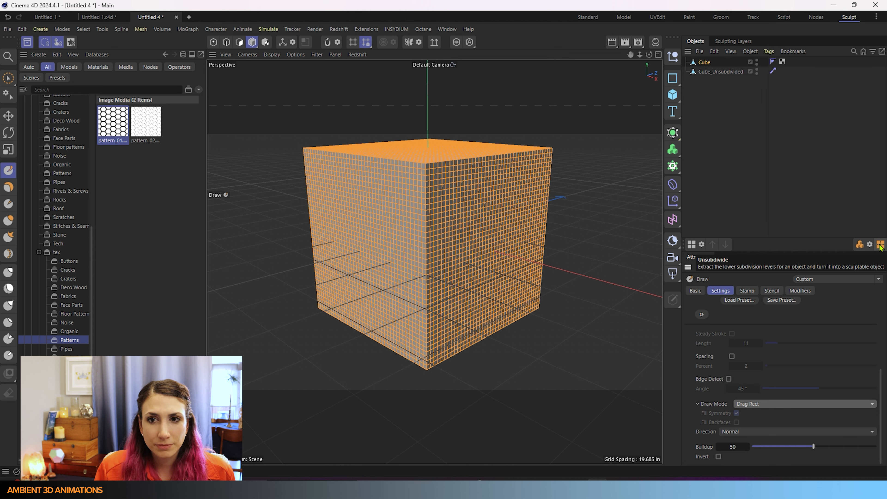
left_click(731, 72)
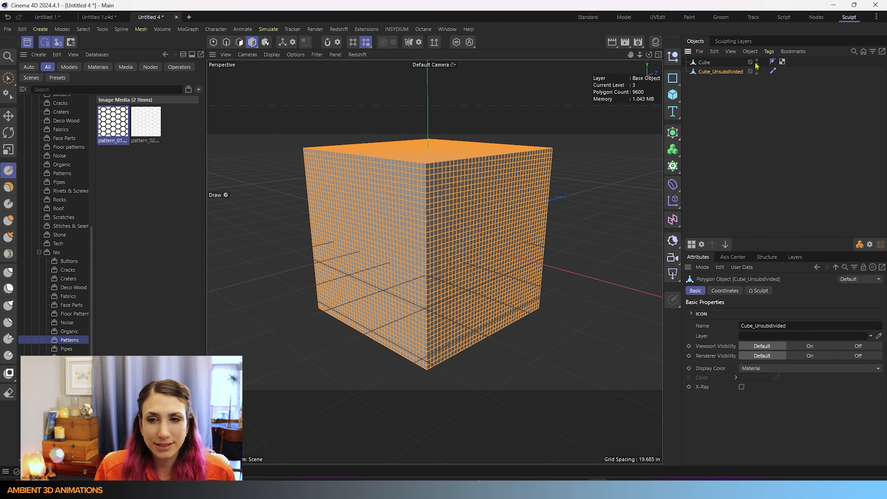
left_click(757, 62)
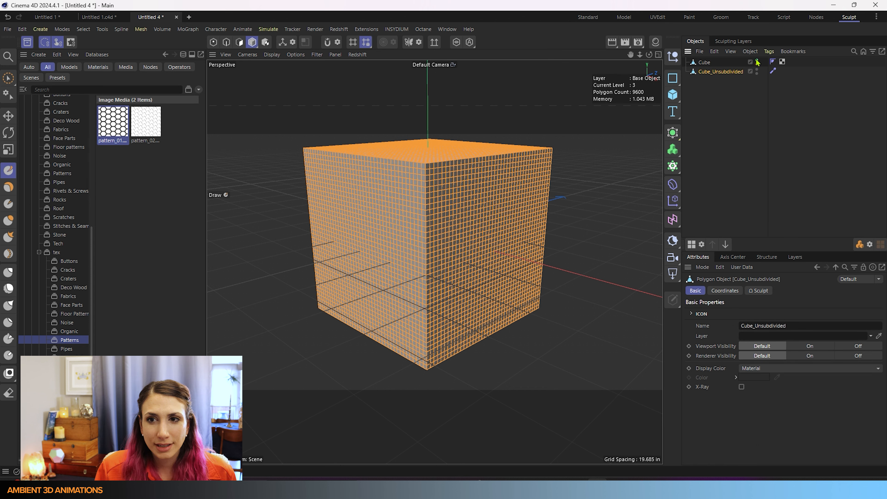
left_click(757, 62)
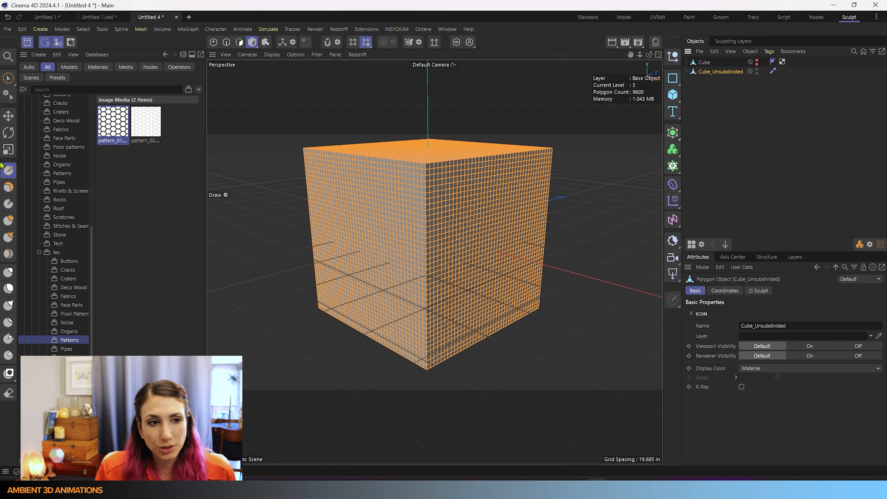
Try stamping the honeycomb pattern with the Draw brush's Drag Rect mode on the cube's left side, and undo it
left_click(7, 173)
scroll(723, 428, "down", 4)
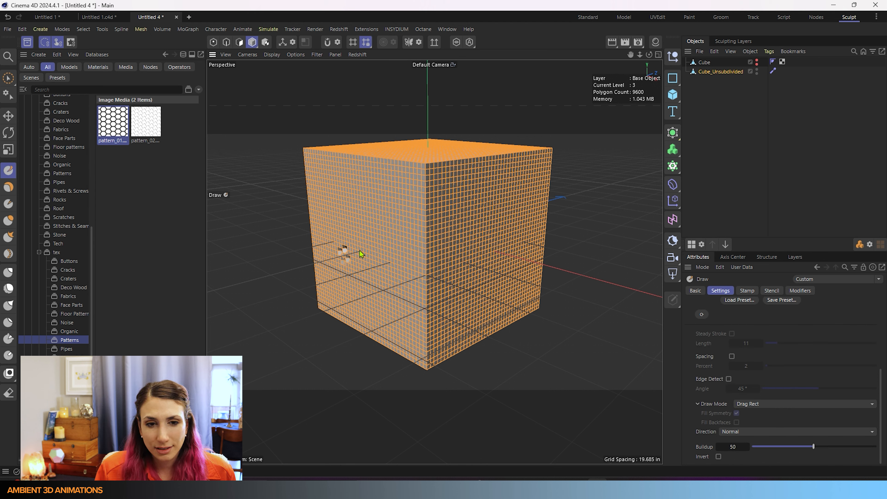
left_click_drag(360, 251, 477, 225)
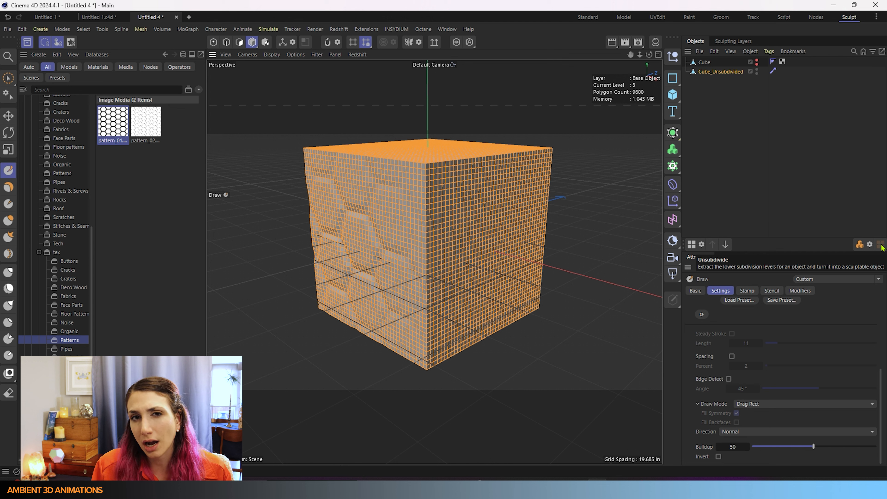
left_click(774, 71)
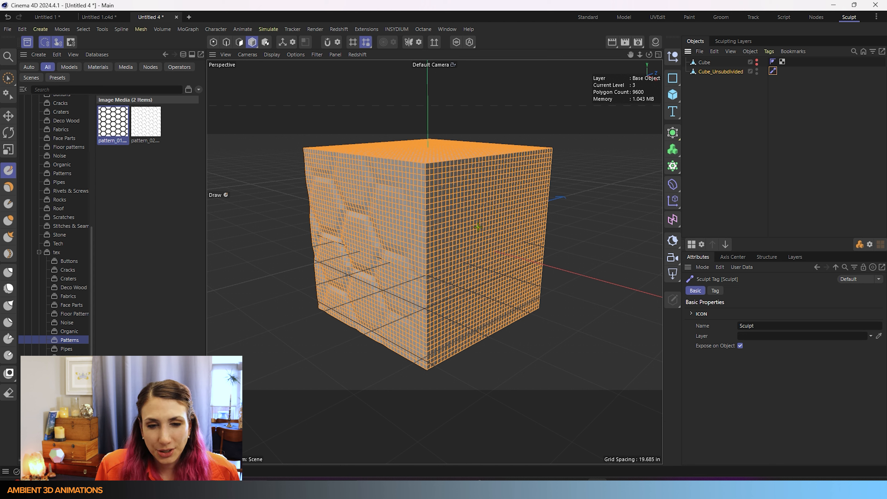
key("ctrl+z")
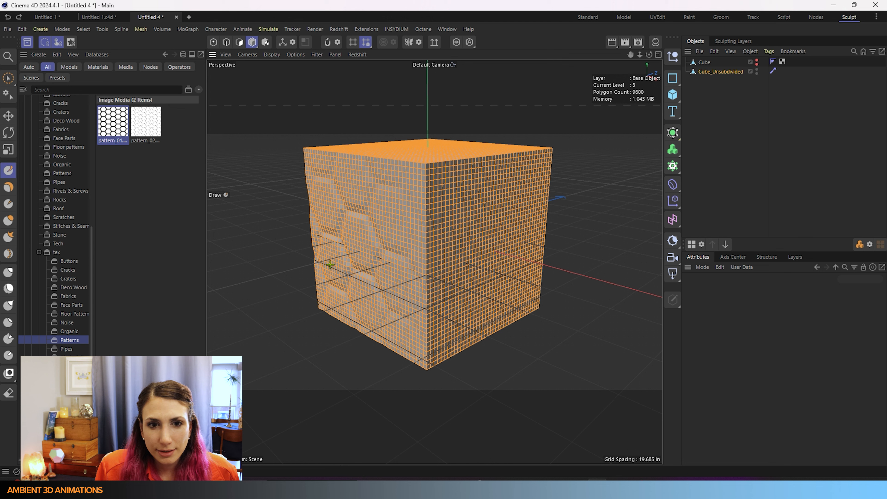
key("ctrl+z")
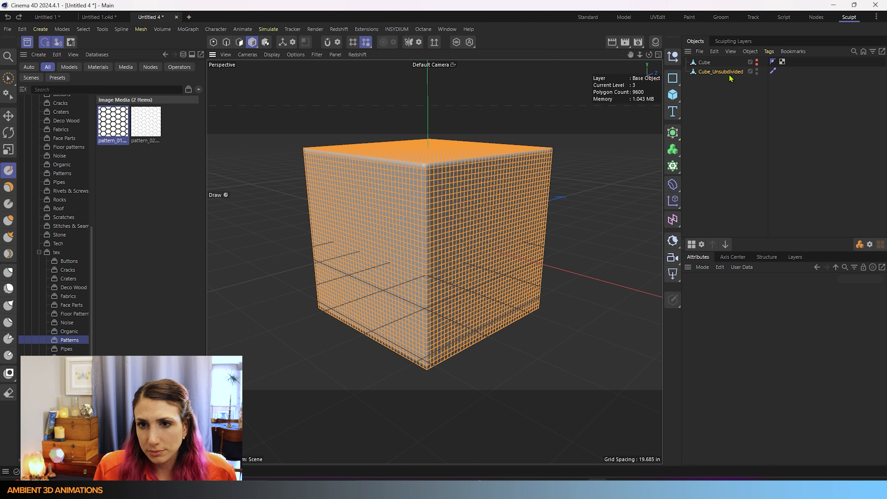
Reselect Cube_Unsubdivided, set the Draw brush to size 31 and strength 1812.3%, and stamp the honeycomb pattern on the left side
left_click(709, 72)
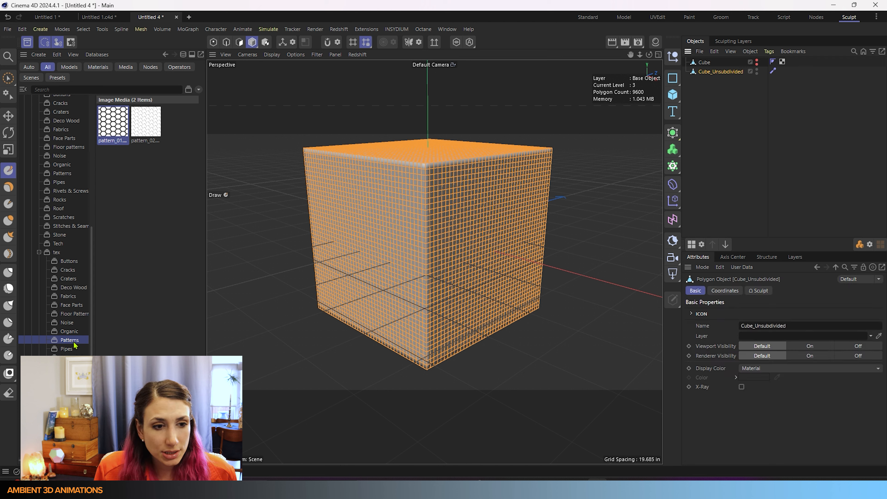
left_click(8, 175)
scroll(704, 423, "down", 4)
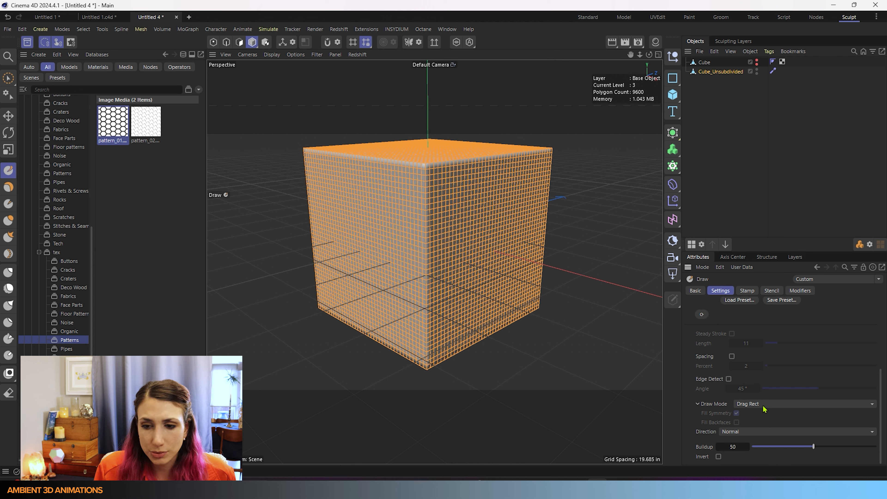
scroll(750, 373, "up", 4)
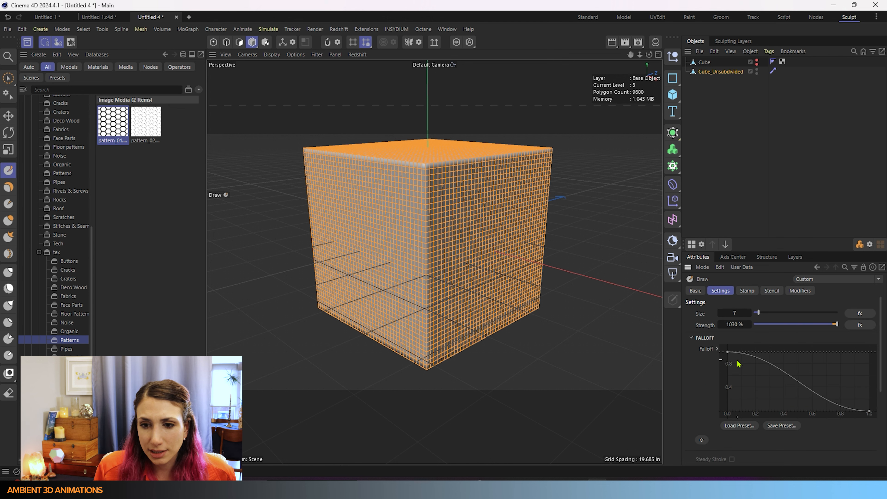
left_click_drag(729, 323, 738, 325)
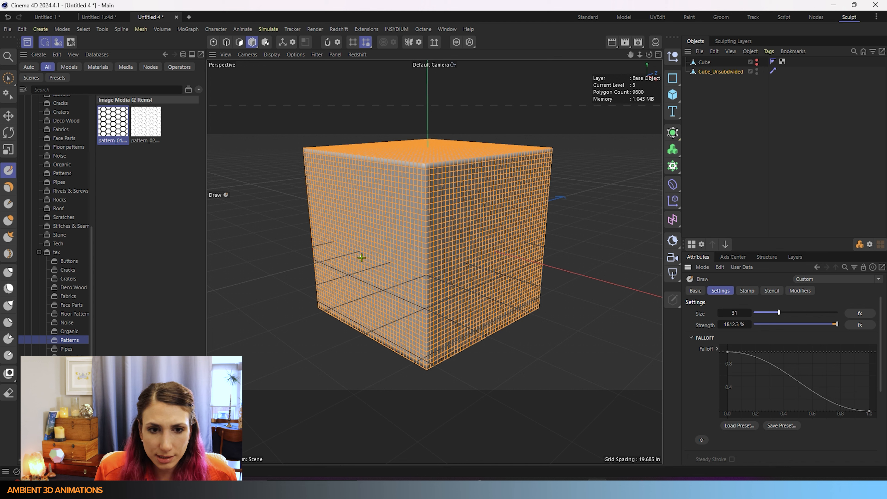
mouse_move(359, 256)
left_mouse_down()
mouse_move(447, 200)
mouse_move(357, 182)
mouse_move(373, 183)
mouse_move(394, 245)
mouse_move(405, 295)
mouse_move(397, 339)
mouse_move(385, 276)
mouse_move(363, 237)
mouse_move(447, 188)
mouse_move(457, 167)
mouse_move(453, 182)
mouse_move(406, 198)
mouse_move(430, 188)
left_mouse_up()
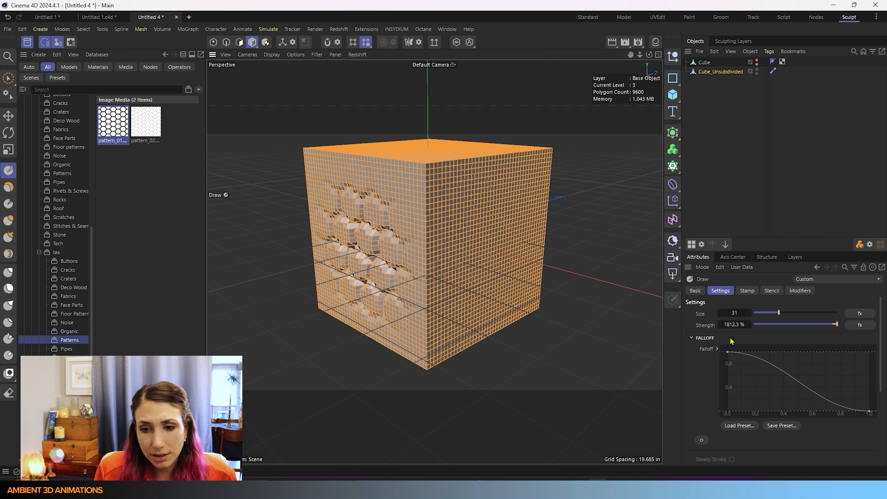
Disable the stamp's Falloff and stamp the honeycomb pattern across the cube's right side
left_click(748, 290)
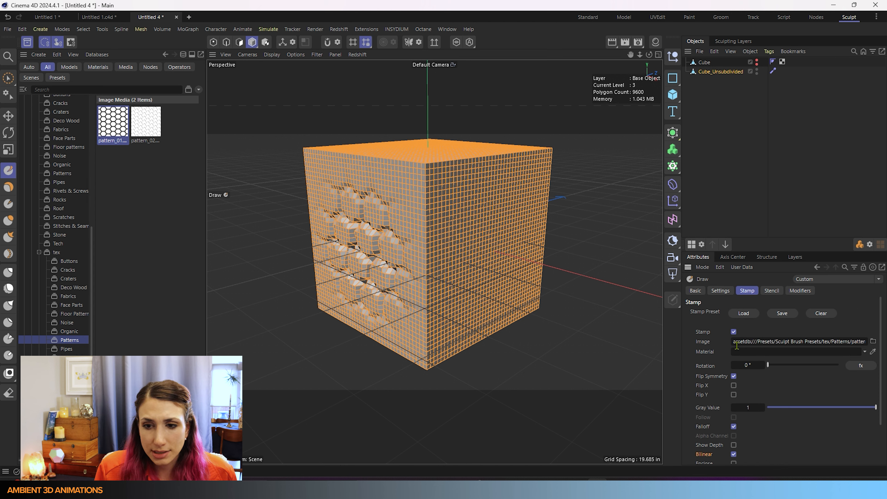
left_click(734, 426)
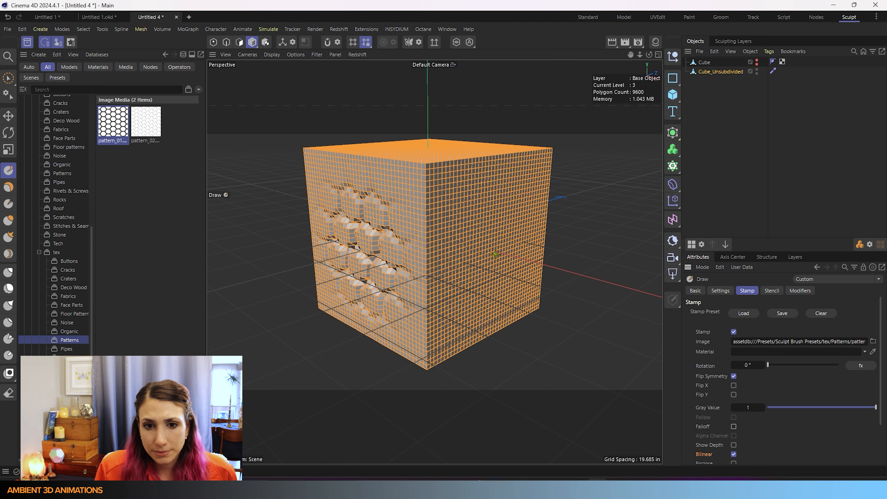
mouse_move(487, 251)
left_mouse_down()
mouse_move(558, 189)
mouse_move(565, 226)
mouse_move(560, 218)
left_mouse_up()
scroll(483, 208, "up", 5)
left_click_drag(483, 208, 393, 245, "alt")
scroll(478, 226, "down", 5)
left_click_drag(478, 226, 561, 311, "alt")
left_click_drag(412, 214, 434, 262, "alt")
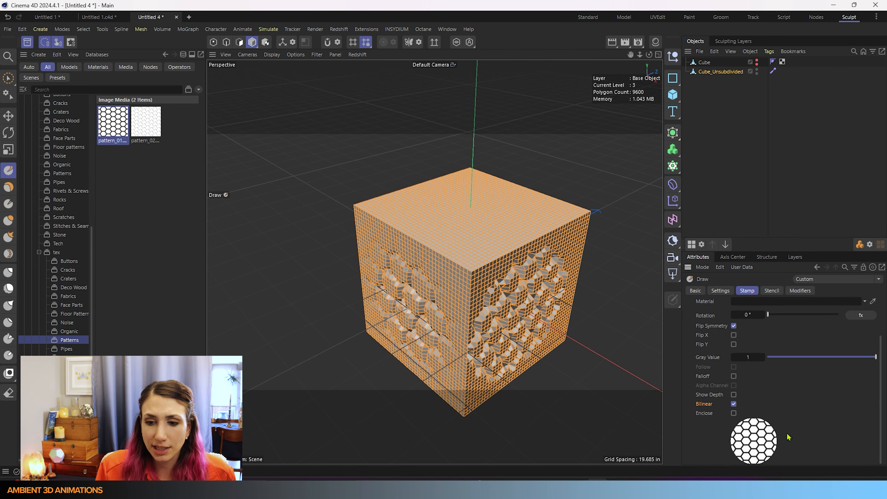
scroll(756, 382, "down", 2)
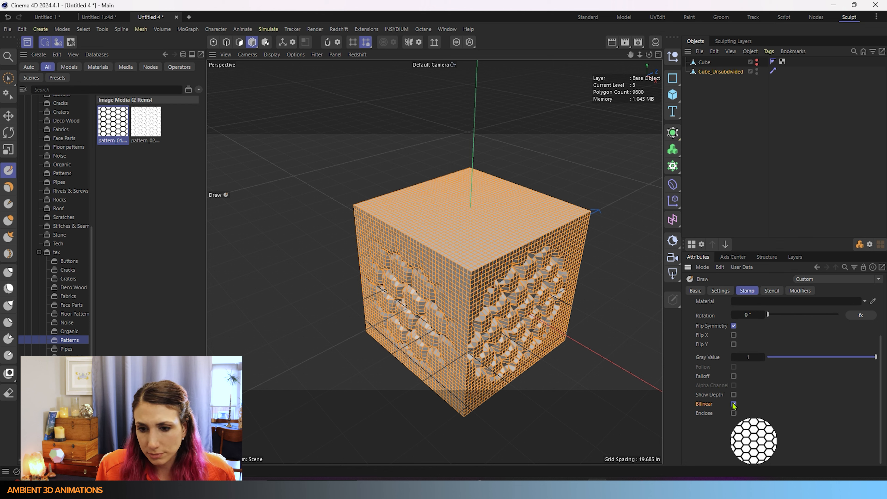
scroll(743, 362, "up", 2)
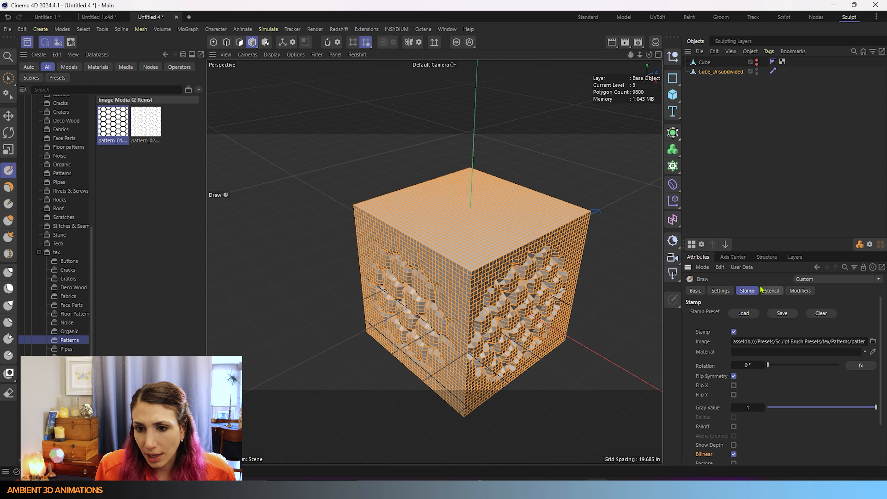
Set the draw mode to Freehand, try a stamped stroke along the upper part of the left side, and undo it
left_click(729, 292)
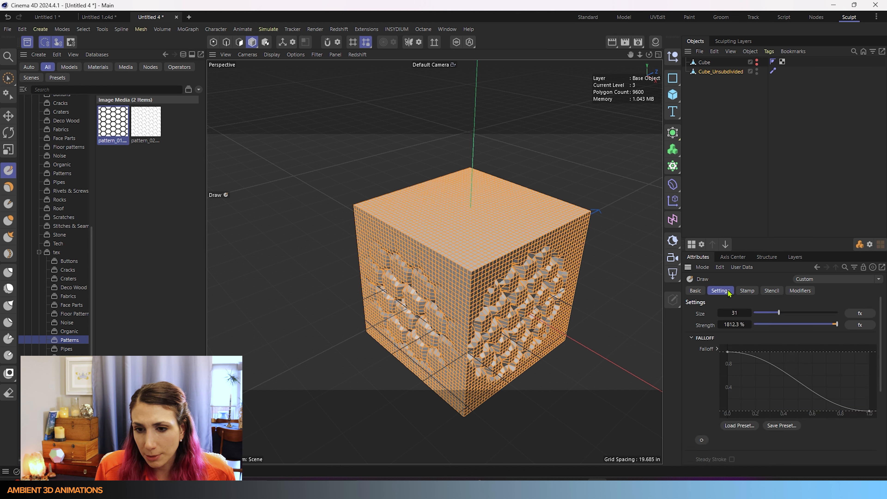
scroll(705, 395, "down", 5)
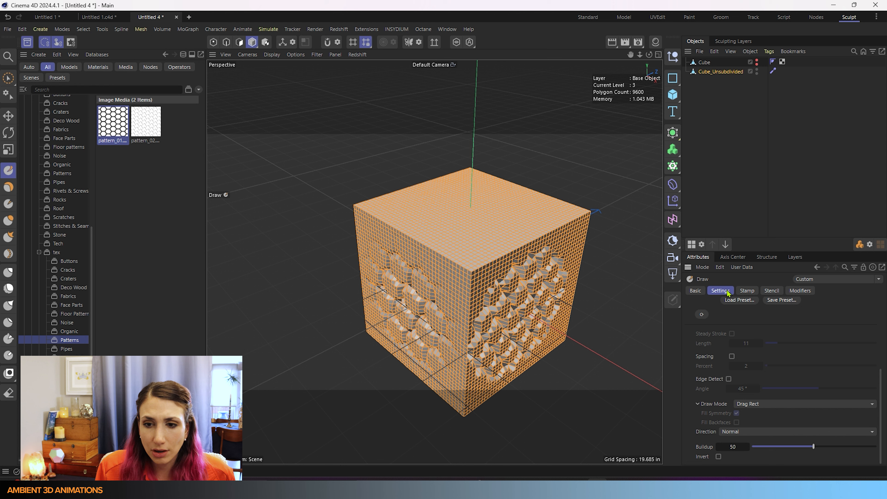
left_click(773, 404)
left_click(767, 338)
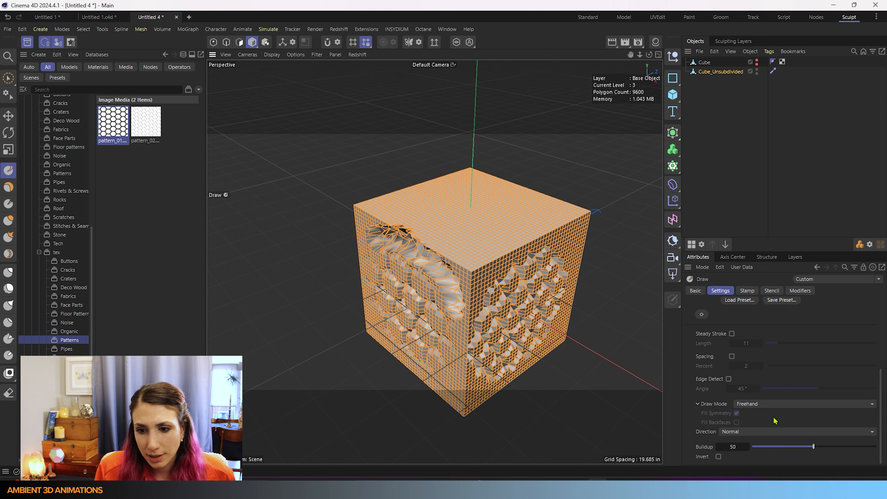
key("ctrl+z")
Set the draw mode to Drag Dabs and place a small honeycomb dab beside the cube's front vertical edge
left_click(773, 404)
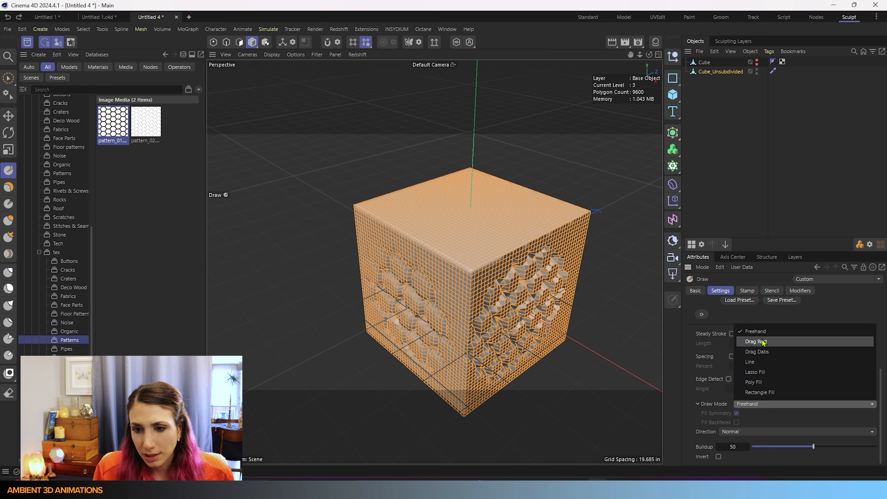
left_click(758, 356)
mouse_move(471, 249)
left_mouse_down()
mouse_move(466, 255)
mouse_move(490, 235)
mouse_move(540, 224)
left_mouse_up()
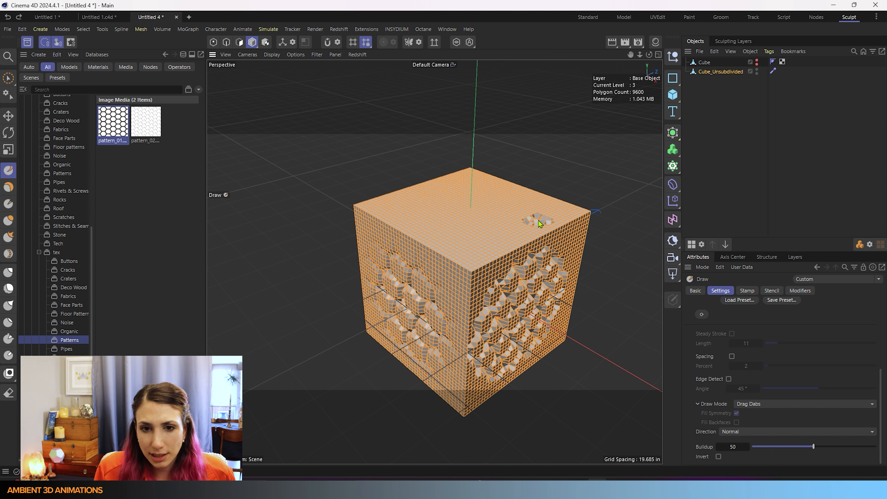
mouse_move(498, 196)
left_mouse_down()
mouse_move(423, 198)
mouse_move(456, 255)
left_mouse_up()
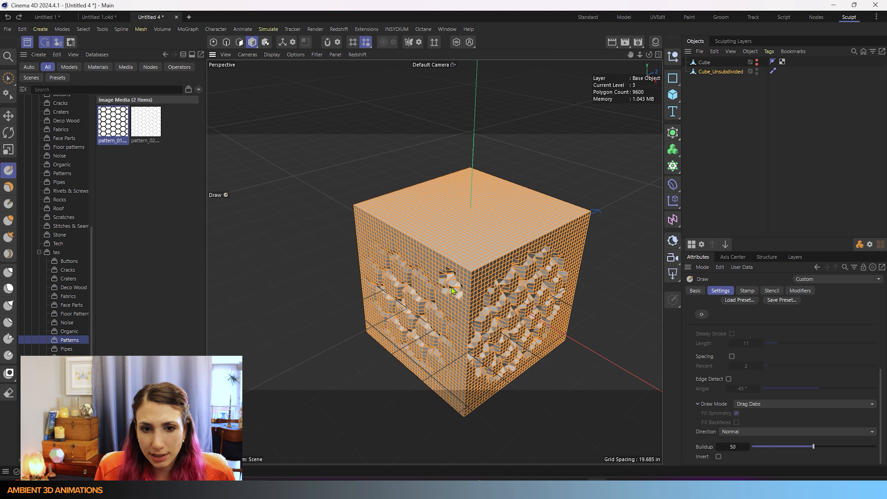
key("ctrl+z")
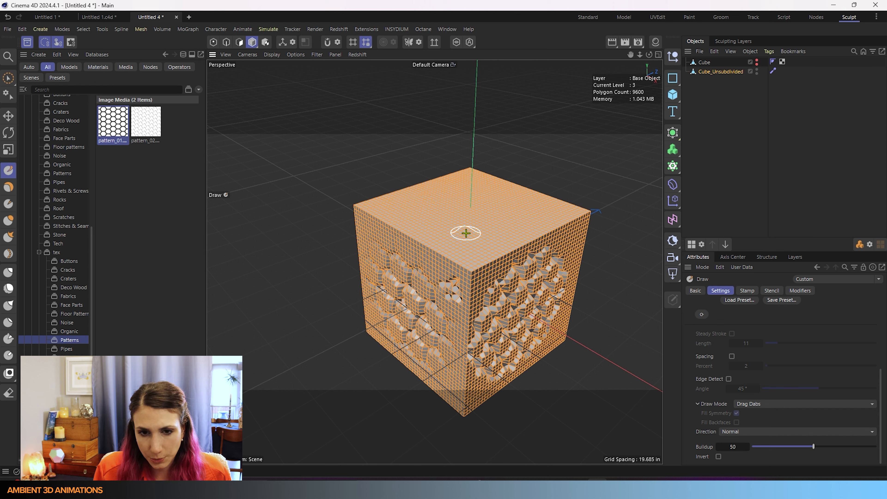
Enlarge the brush and place a large honeycomb dab in the middle of the cube's top face
middle_click_drag(466, 233, 471, 234)
left_click(472, 230)
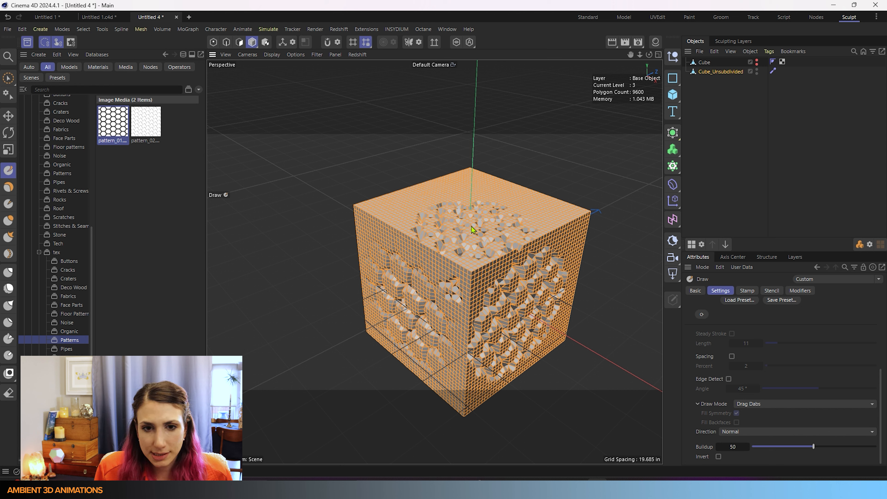
mouse_move(473, 230)
left_mouse_down()
mouse_move(484, 204)
mouse_move(470, 198)
mouse_move(434, 218)
mouse_move(442, 229)
mouse_move(476, 228)
mouse_move(510, 212)
mouse_move(477, 199)
mouse_move(460, 206)
mouse_move(471, 220)
mouse_move(458, 248)
mouse_move(470, 272)
mouse_move(448, 184)
left_mouse_up()
scroll(464, 223, "up", 3)
scroll(466, 276, "down", 4)
scroll(465, 298, "down", 2)
left_click_drag(465, 297, 350, 309, "alt")
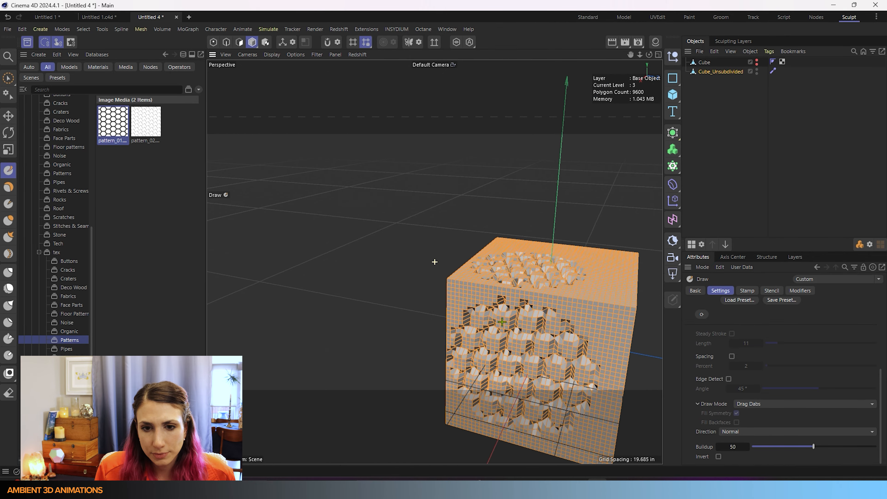
Set the draw mode to Line and shrink the brush to a small circle for the cube's blank side
mouse_move(435, 262)
left_mouse_down("alt")
mouse_move(362, 295)
mouse_move(467, 335)
mouse_move(436, 258)
mouse_move(462, 242)
left_mouse_up("alt")
left_click(798, 405)
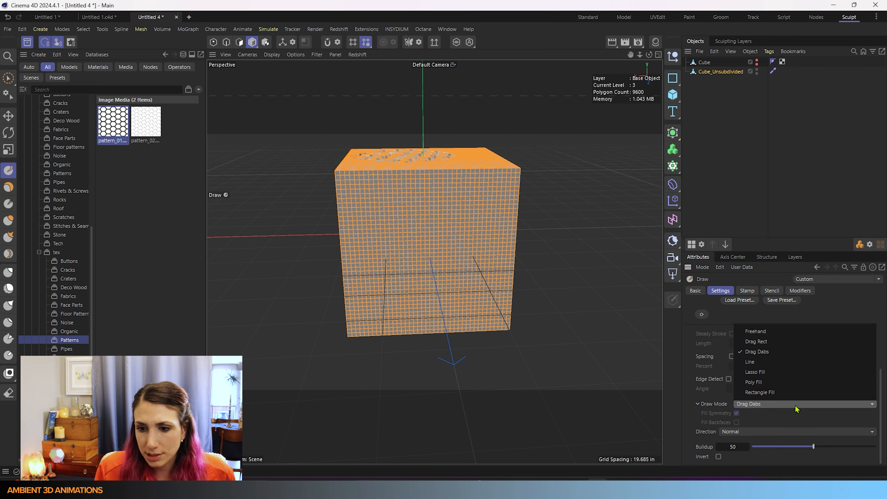
left_click(781, 366)
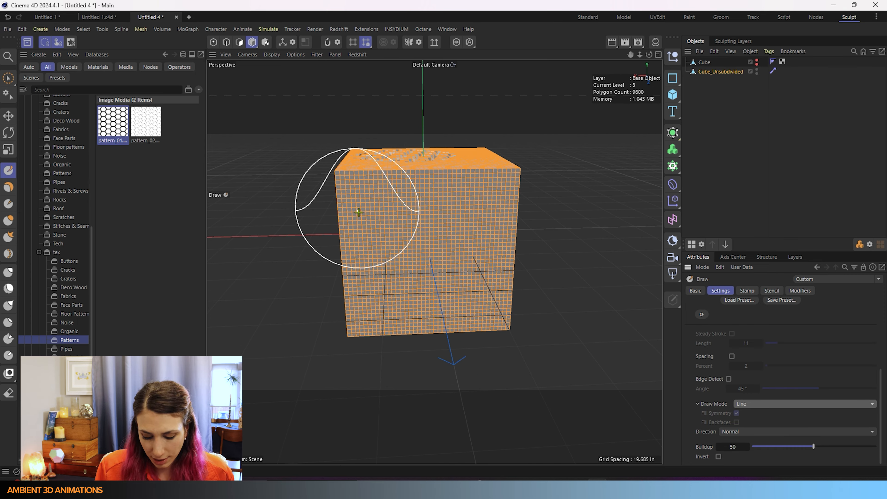
key("bracketleft")
key("bracketleft")
key("bracketleft")
key("bracketleft")
key("bracketleft")
key("bracketleft")
key("bracketleft")
key("bracketleft")
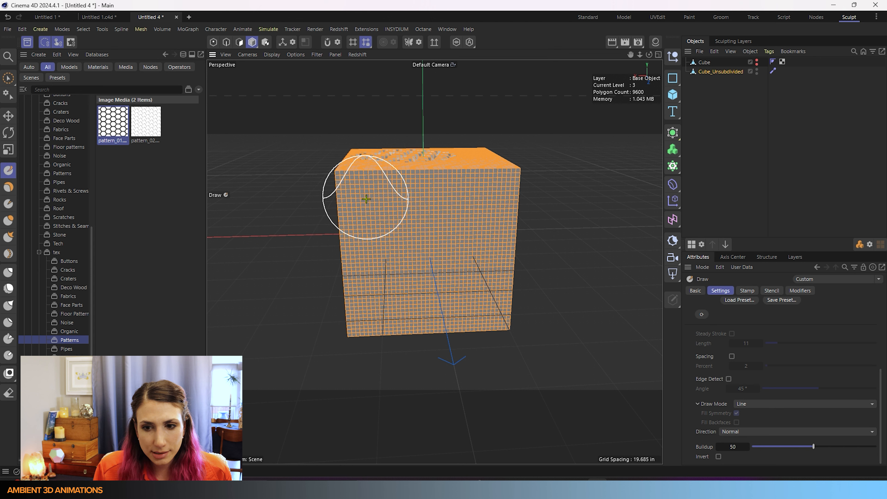
key("bracketleft")
key("bracketleft")
key("bracketleft")
key("bracketleft")
key("bracketleft")
key("bracketleft")
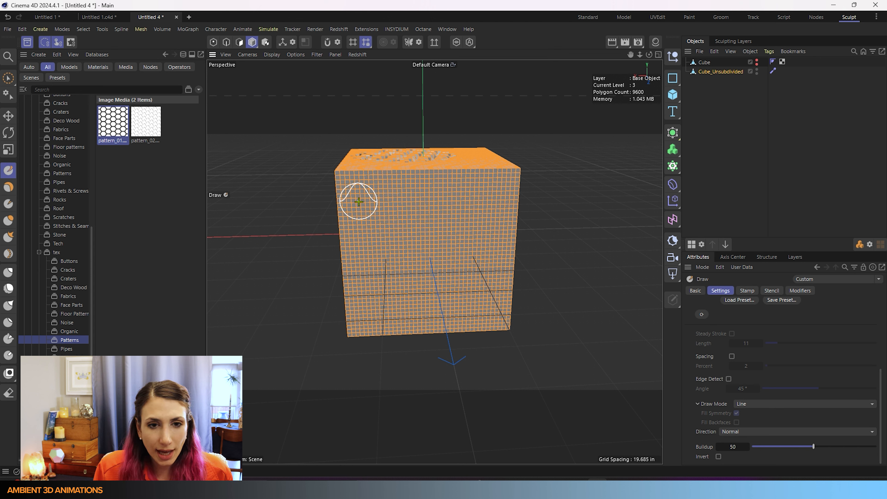
Try a connected line stroke around the cube's blank side, along its upper, right and lower edges, and undo it
mouse_move(359, 202)
left_mouse_down()
mouse_move(488, 183)
mouse_move(500, 260)
mouse_move(383, 301)
mouse_move(365, 263)
mouse_move(445, 272)
mouse_move(468, 288)
mouse_move(376, 303)
mouse_move(382, 298)
left_mouse_up()
key("ctrl")
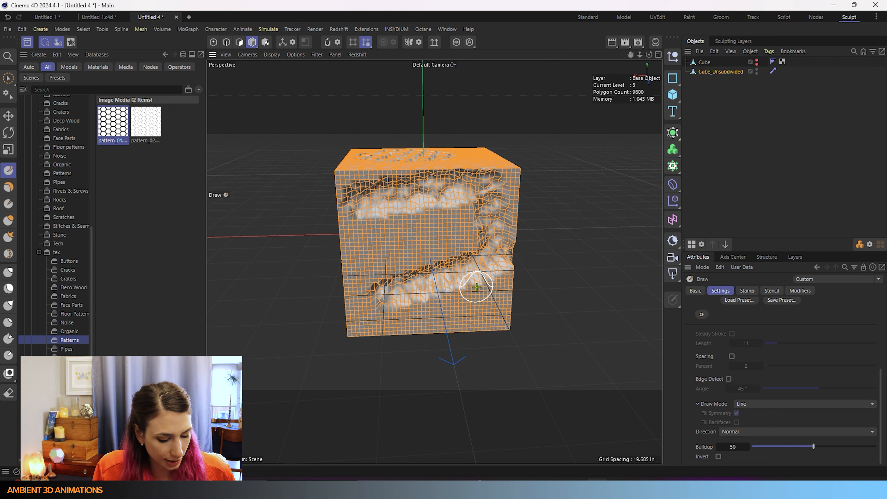
key("ctrl+z")
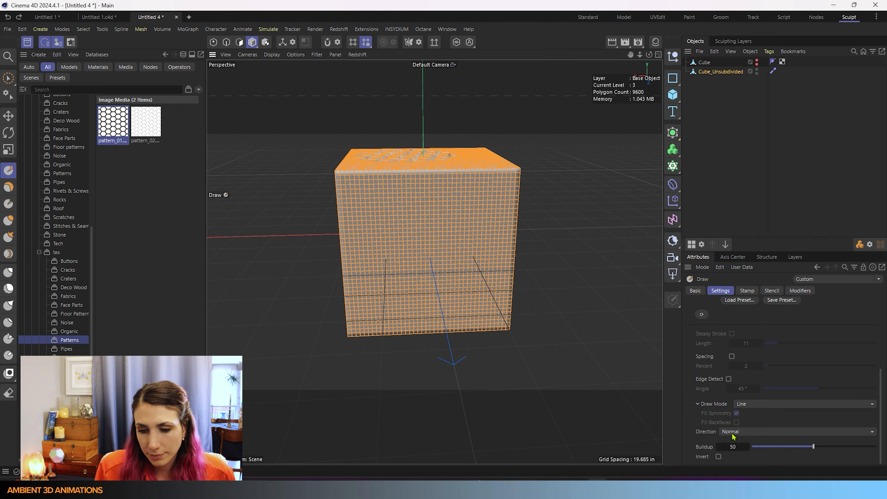
Set the draw mode to Lasso Fill
left_click(762, 406)
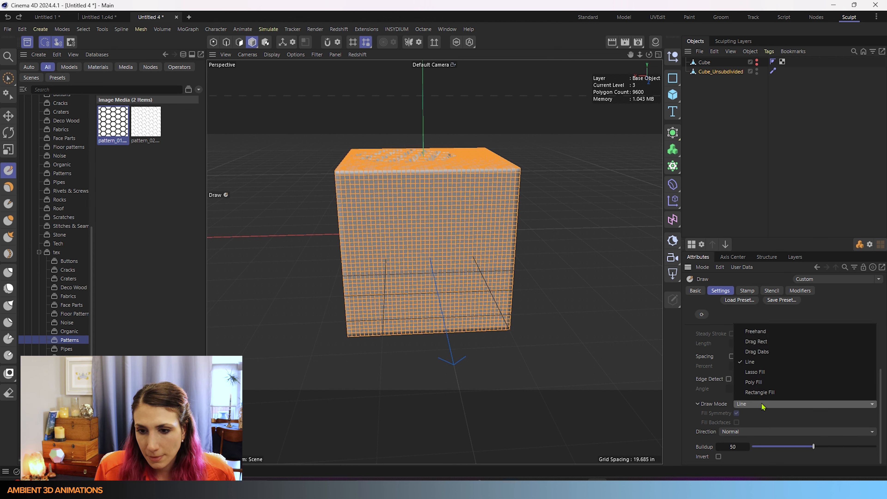
left_click(772, 376)
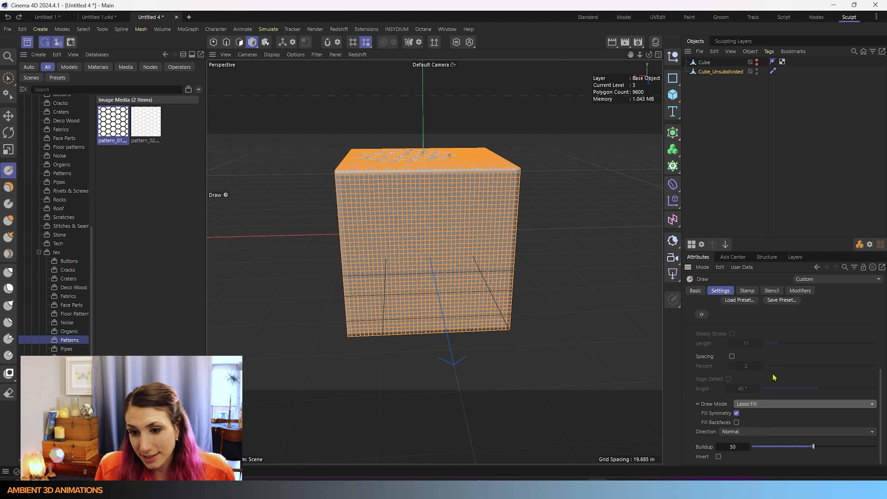
left_click(746, 405)
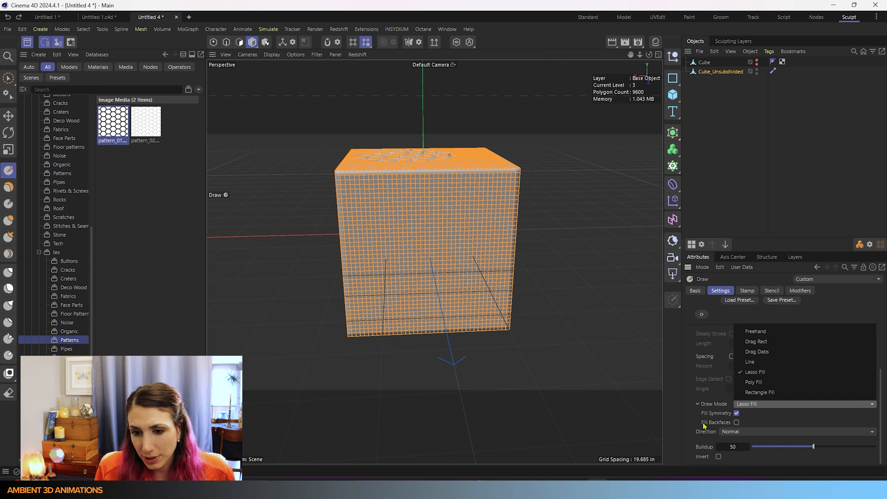
left_click(712, 418)
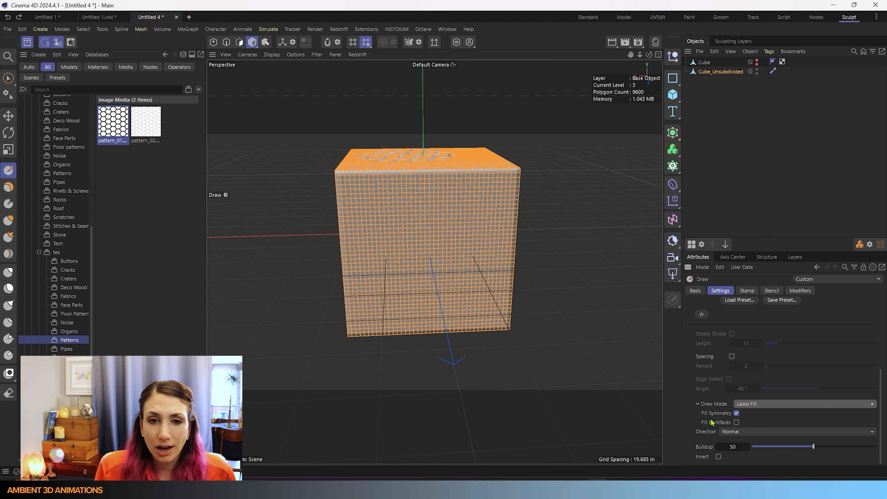
Try lasso fills on the lower and upper parts of the cube's blank side, undo them, and turn off Fill Symmetry
mouse_move(550, 299)
left_mouse_down()
mouse_move(456, 296)
mouse_move(567, 359)
left_mouse_up()
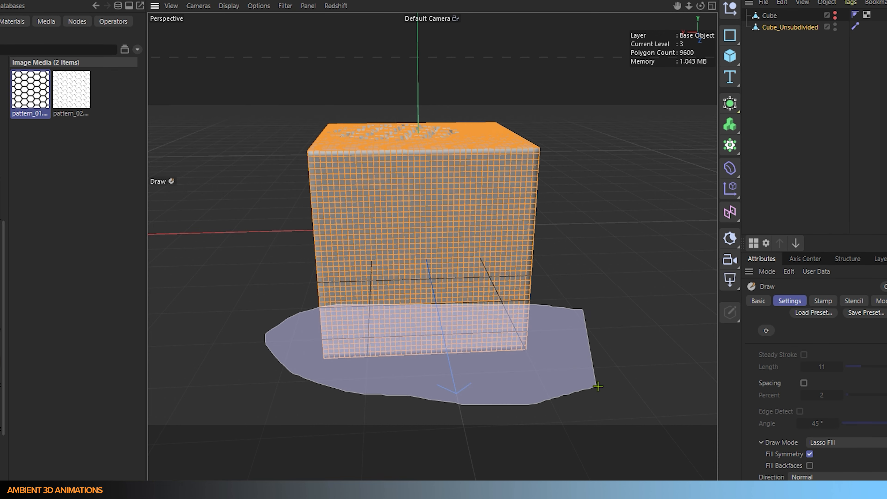
mouse_move(599, 386)
left_mouse_down()
mouse_move(632, 357)
mouse_move(610, 320)
left_mouse_up()
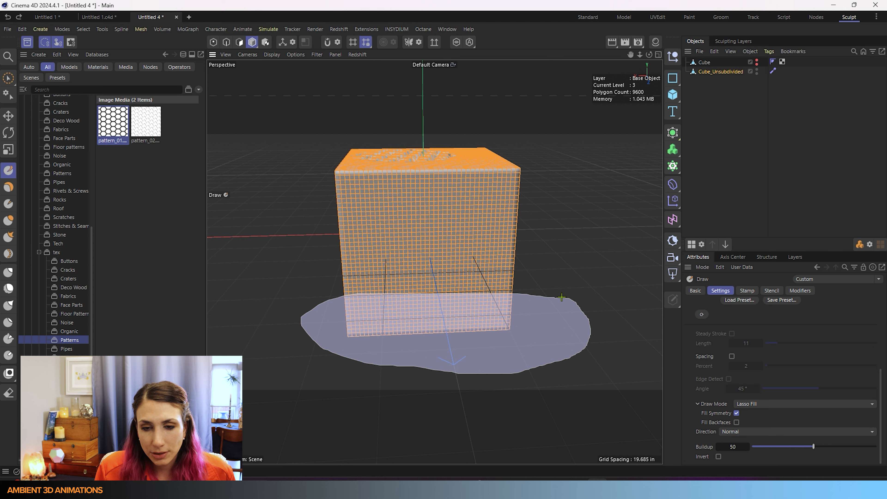
left_click_drag(555, 297, 554, 301)
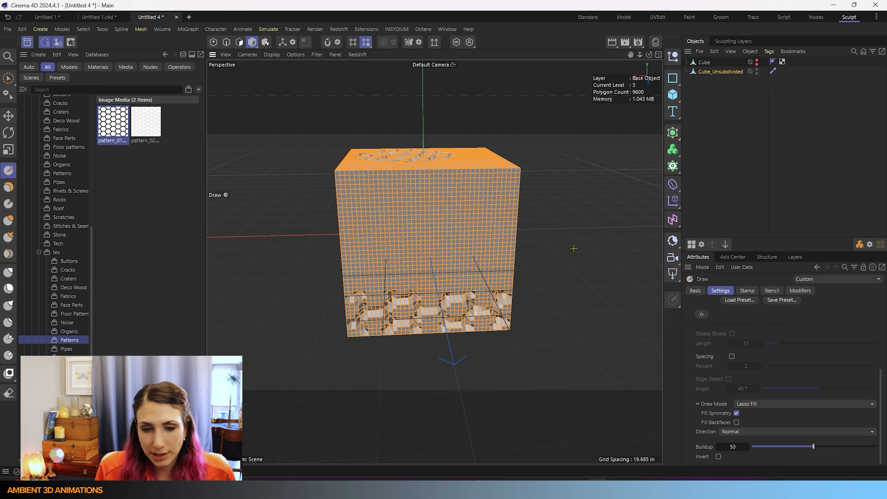
mouse_move(544, 195)
left_mouse_down()
mouse_move(353, 202)
mouse_move(359, 245)
mouse_move(552, 246)
mouse_move(546, 198)
left_mouse_up()
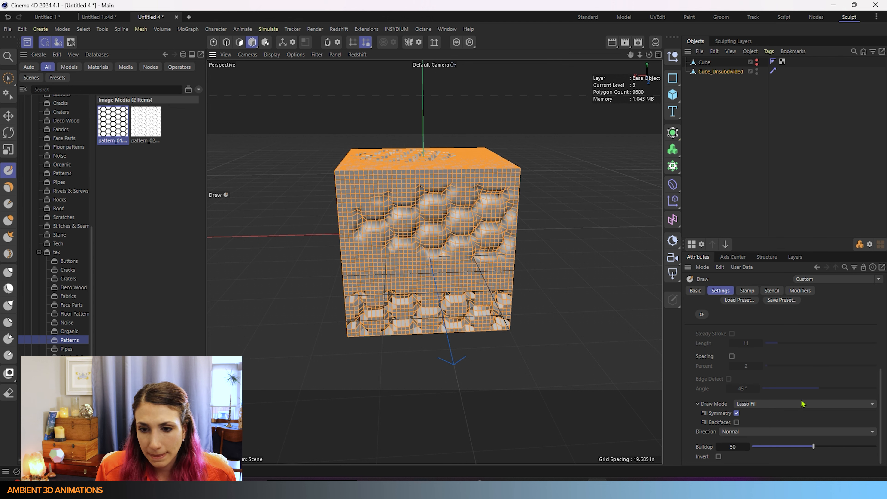
key("ctrl+z")
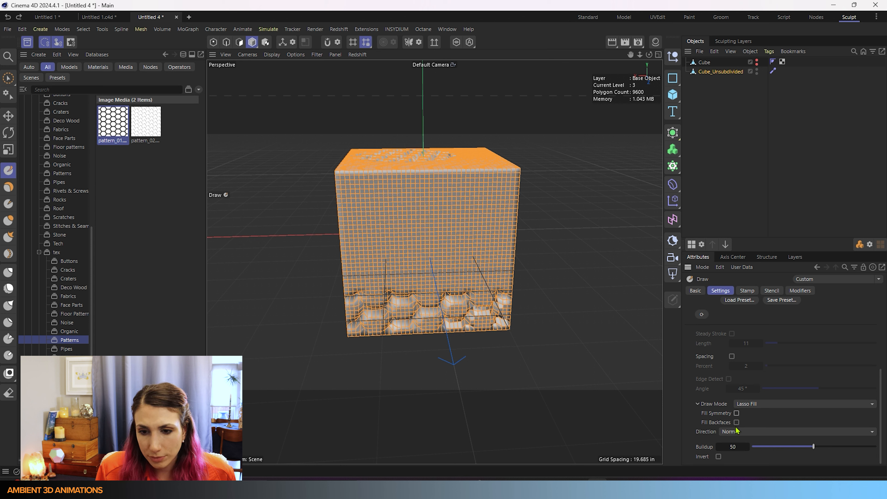
key("ctrl+z")
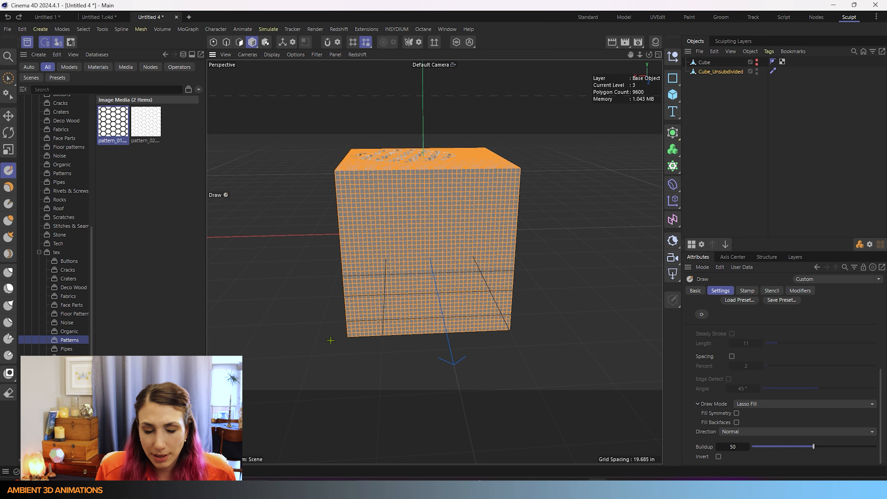
Set the draw mode to Poly Fill and fill a polygon in the middle of the cube's blank side with the honeycomb
left_click_drag(331, 341, 489, 297, "alt")
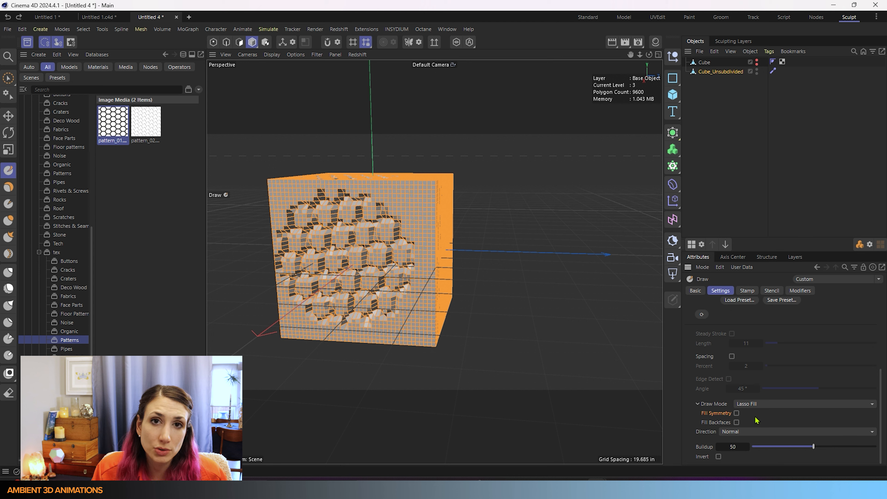
left_click(753, 404)
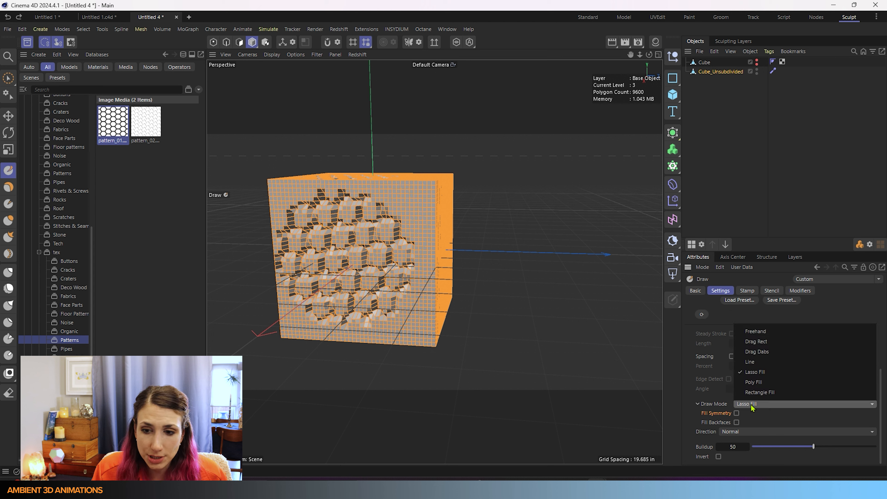
left_click(753, 382)
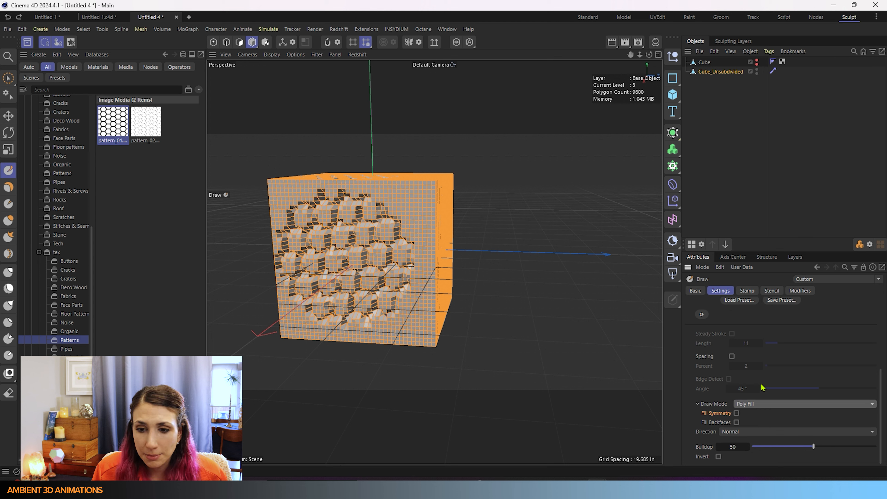
scroll(425, 232, "up", 3)
left_click_drag(458, 272, 373, 283, "alt")
left_click(344, 252)
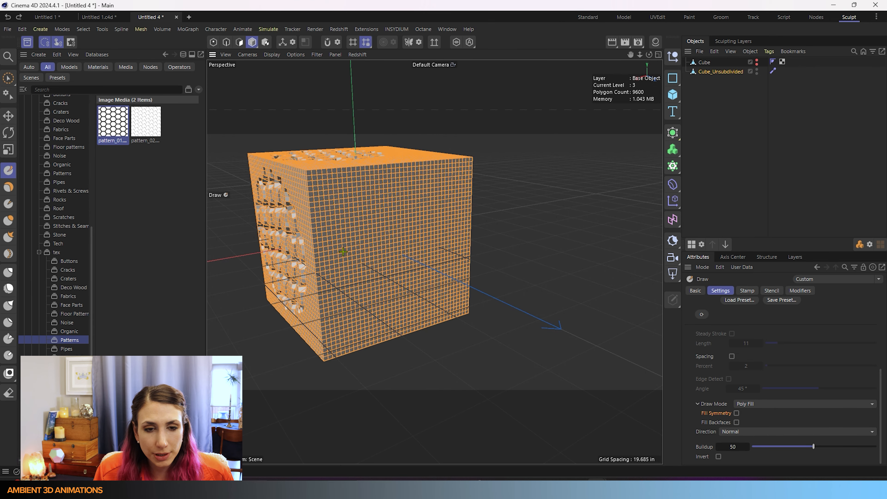
left_click(392, 194)
left_click(461, 231)
left_click(409, 306)
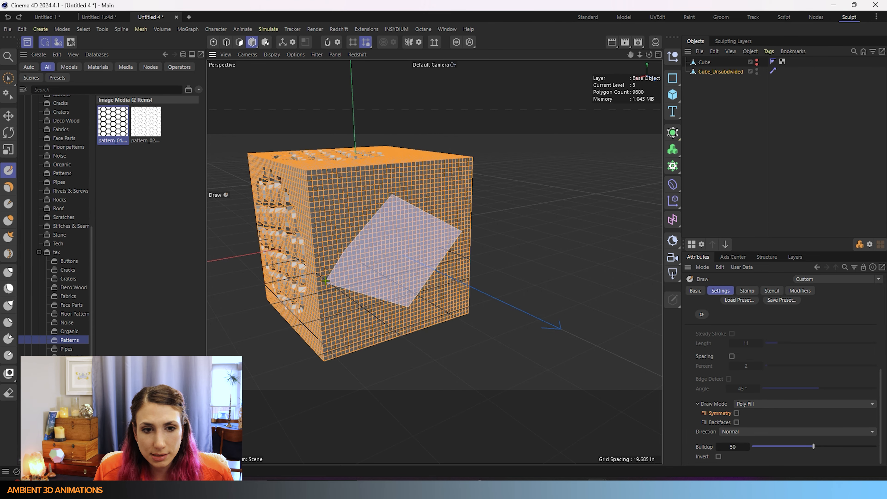
left_click(343, 292)
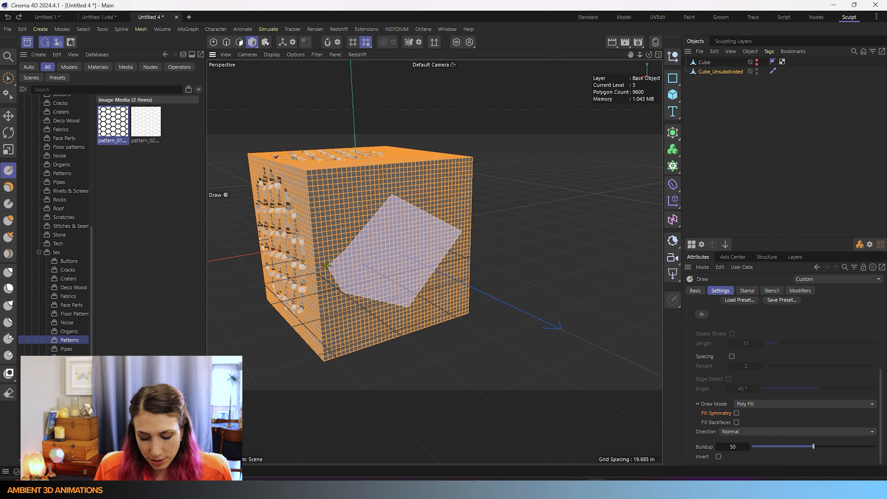
key("Return")
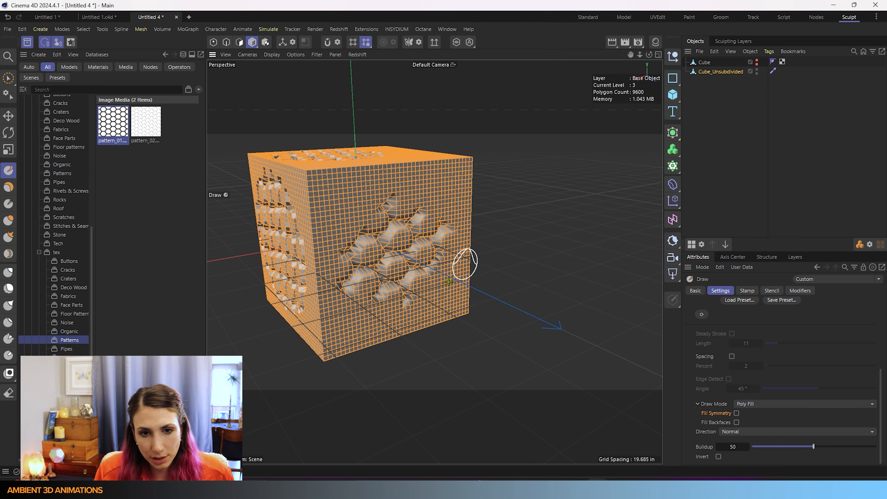
Set the draw mode to Rectangle Fill and fill a honeycomb band across the bottom of the side with the polygon fill
left_click_drag(436, 349, 389, 332, "alt")
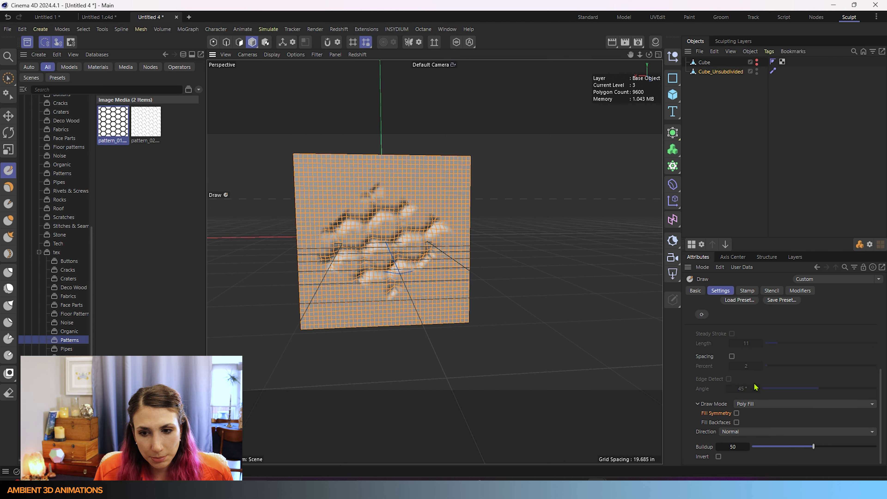
left_click(785, 404)
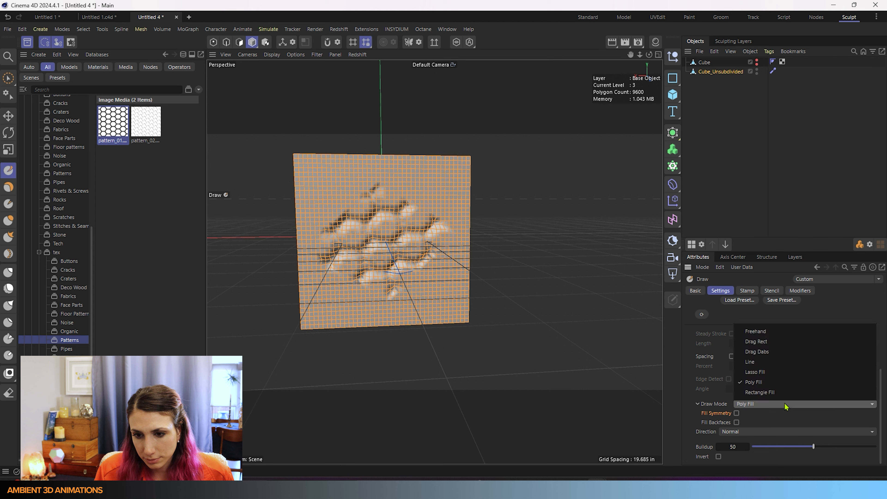
left_click(776, 393)
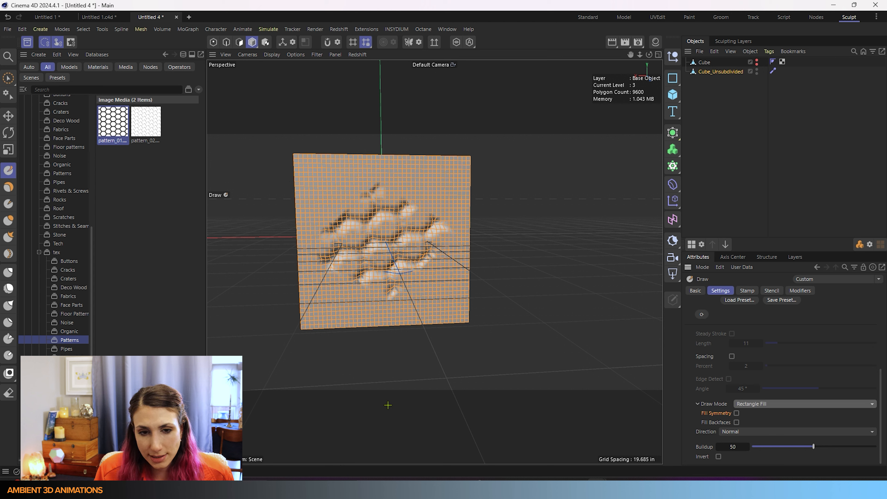
left_click_drag(260, 366, 508, 285)
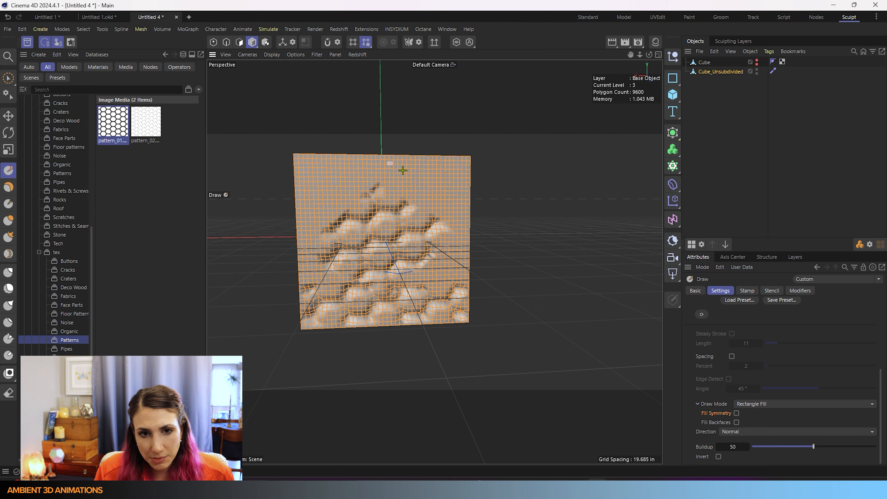
Try a rectangle fill in the upper part of the same side, and undo the rectangle and polygon fills
left_click_drag(387, 162, 453, 200)
key("ctrl+z")
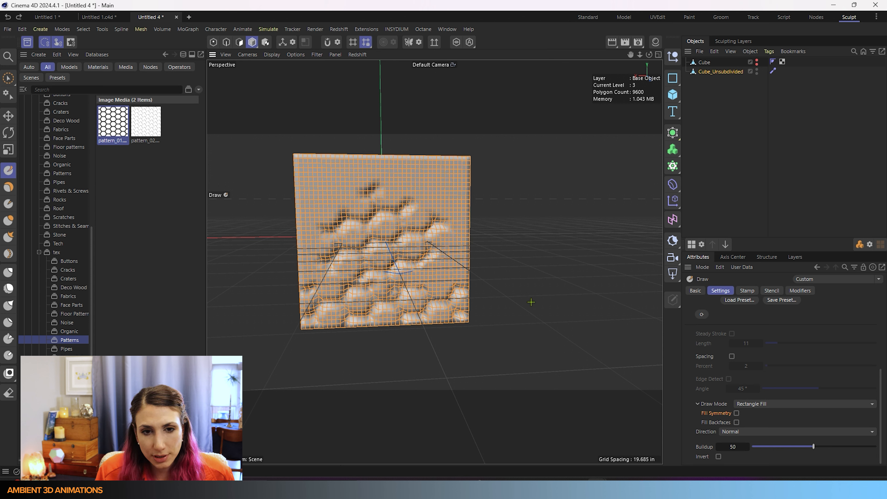
key("ctrl+z")
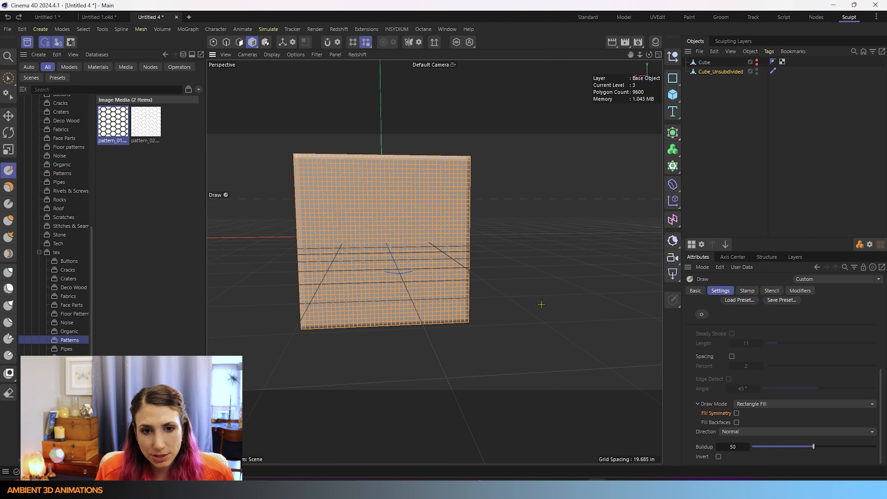
Turn on Fill Backfaces and rectangle-fill the honeycomb over the right half of the cube
left_click(737, 422)
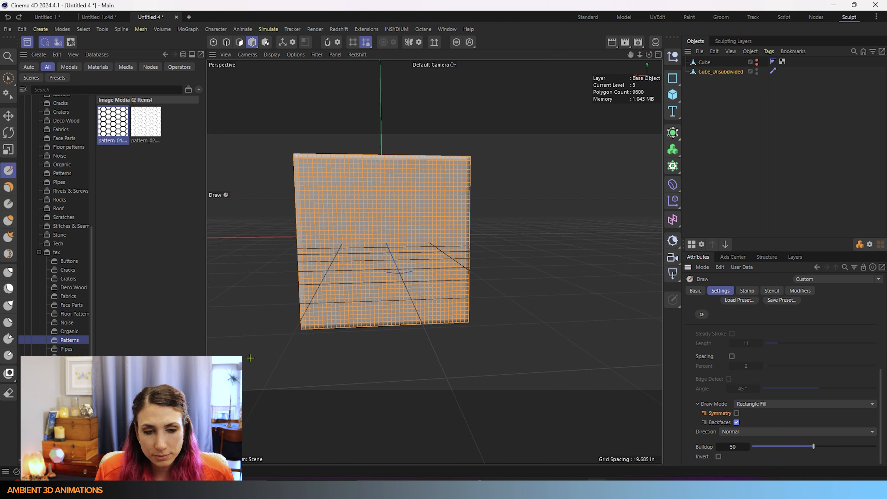
left_click_drag(403, 141, 552, 382)
mouse_move(493, 286)
left_mouse_down("alt")
mouse_move(248, 296)
mouse_move(487, 295)
left_mouse_up("alt")
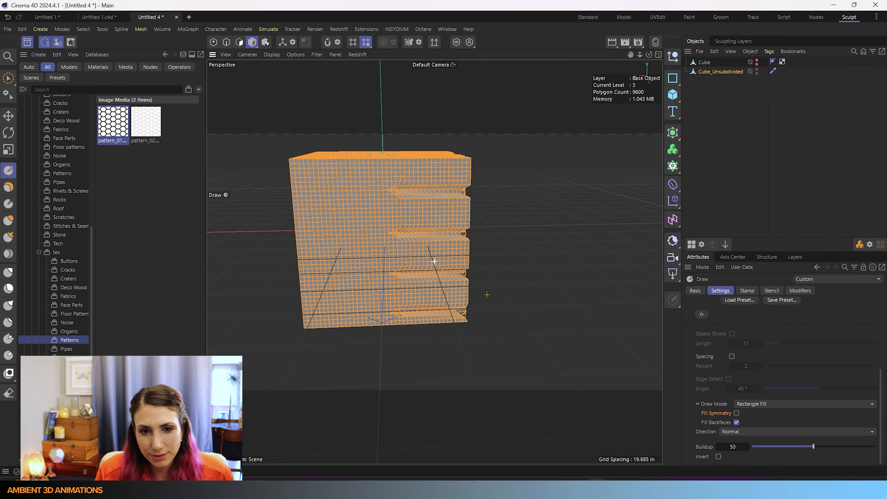
left_click_drag(404, 212, 373, 229, "alt")
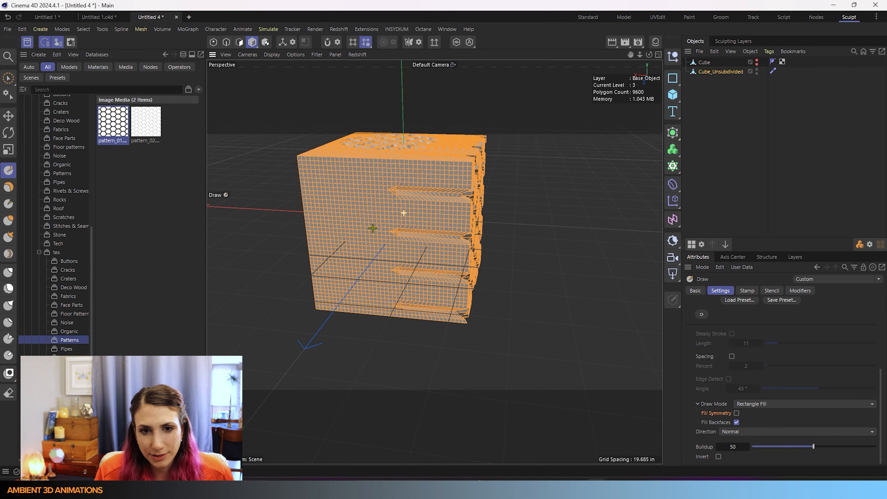
Undo the backface fill and the earlier honeycomb strokes on the cube
key("ctrl+z")
key("ctrl+z")
key("ctrl+z")
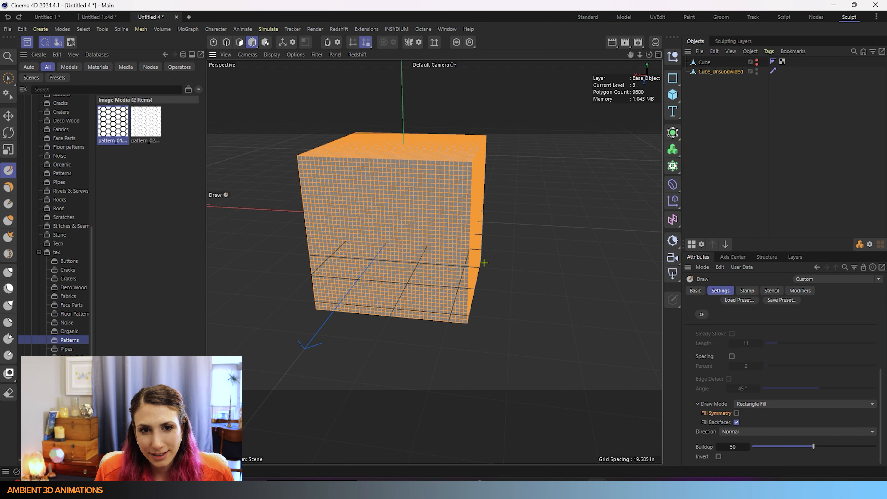
Rectangle-fill the honeycomb over most of the cleared cube's facing side with Fill Backfaces on
mouse_move(420, 266)
left_mouse_down("alt")
mouse_move(384, 242)
mouse_move(325, 256)
mouse_move(359, 276)
mouse_move(317, 263)
mouse_move(532, 259)
mouse_move(503, 247)
mouse_move(501, 258)
mouse_move(515, 261)
mouse_move(486, 257)
left_mouse_up("alt")
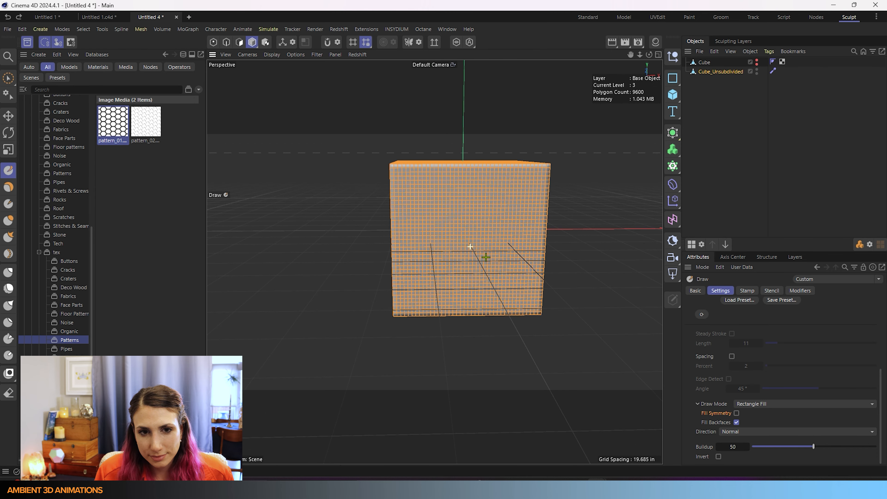
mouse_move(357, 127)
left_mouse_down()
mouse_move(491, 313)
mouse_move(613, 378)
left_mouse_up()
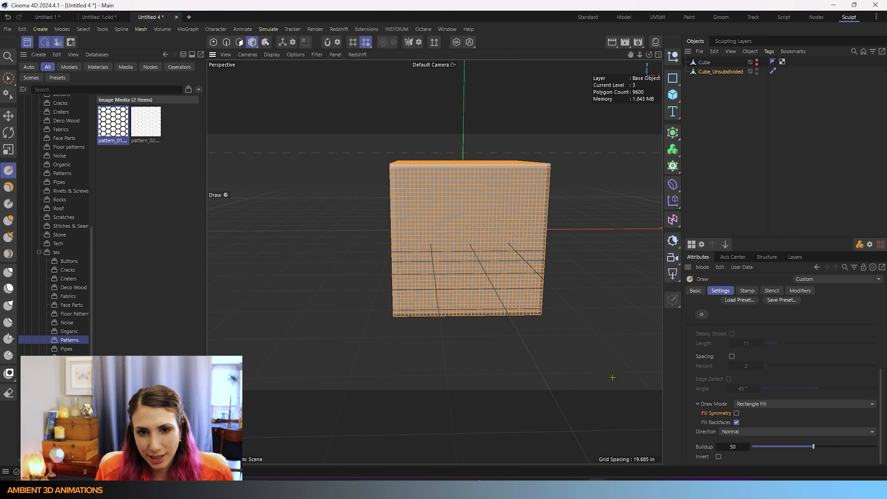
left_click_drag(415, 182, 582, 336)
Examine the rectangle fill on the cube's front, back, sides and underside
left_click_drag(512, 235, 306, 234, "alt")
left_click_drag(590, 260, 435, 258, "alt")
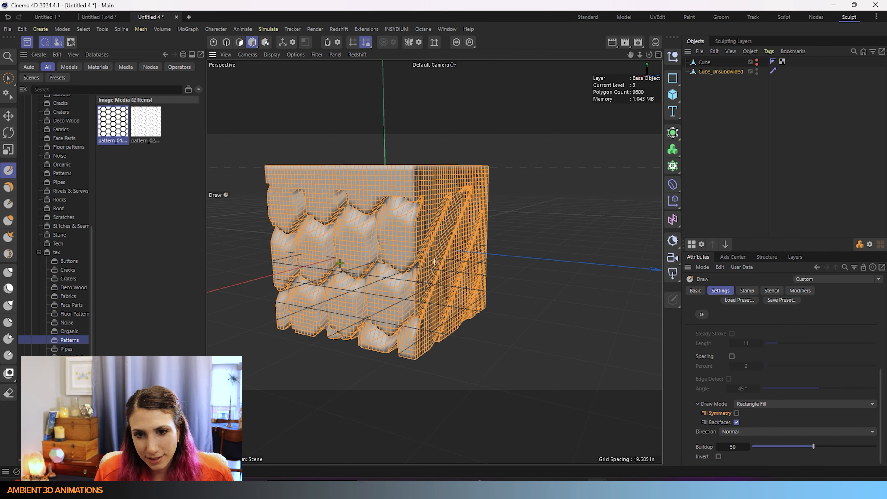
left_click_drag(459, 287, 441, 278, "alt")
left_click_drag(270, 283, 580, 265, "alt")
scroll(399, 281, "down", 5)
left_click_drag(398, 281, 394, 184, "alt")
scroll(370, 349, "down", 2)
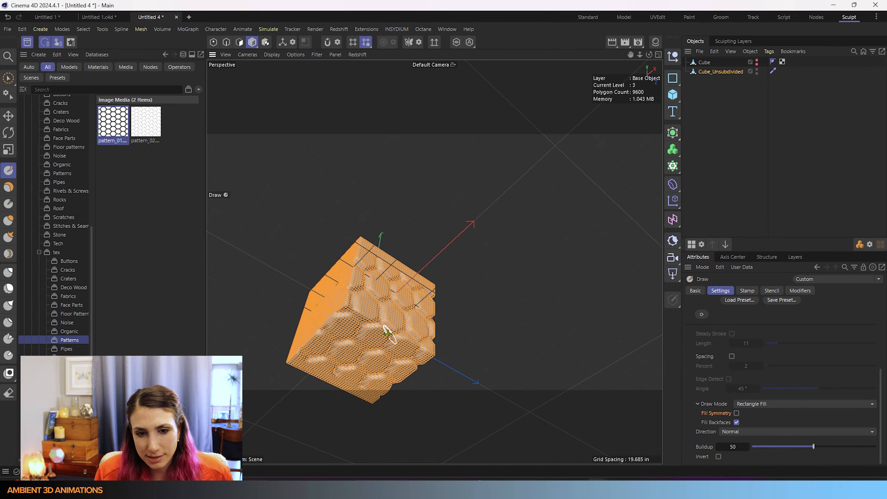
left_click_drag(388, 333, 363, 388, "alt")
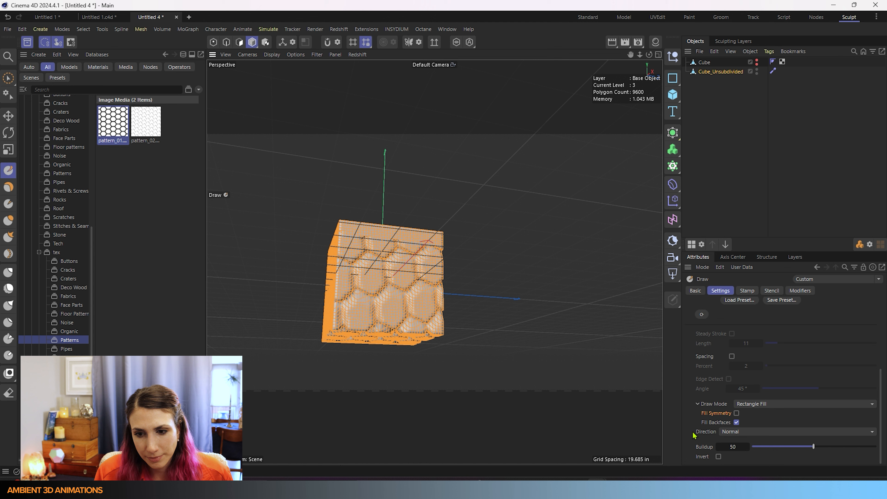
Look over the options for the brush's Direction setting and keep Normal
left_click(732, 432)
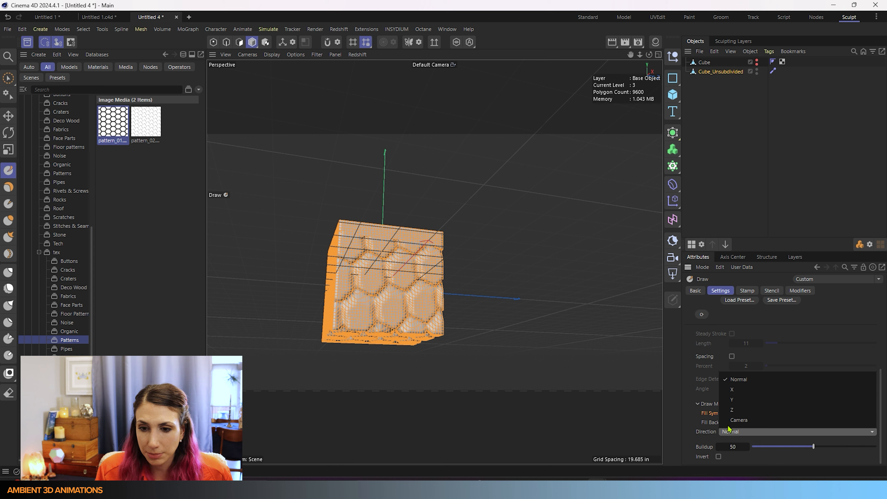
left_click(694, 424)
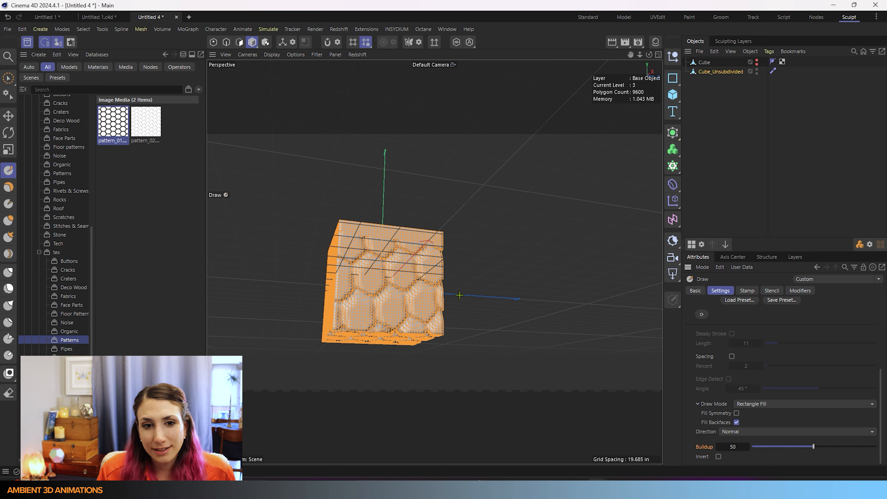
scroll(355, 292, "up", 4)
mouse_move(378, 231)
left_mouse_down("alt")
mouse_move(432, 260)
mouse_move(436, 247)
mouse_move(490, 251)
left_mouse_up("alt")
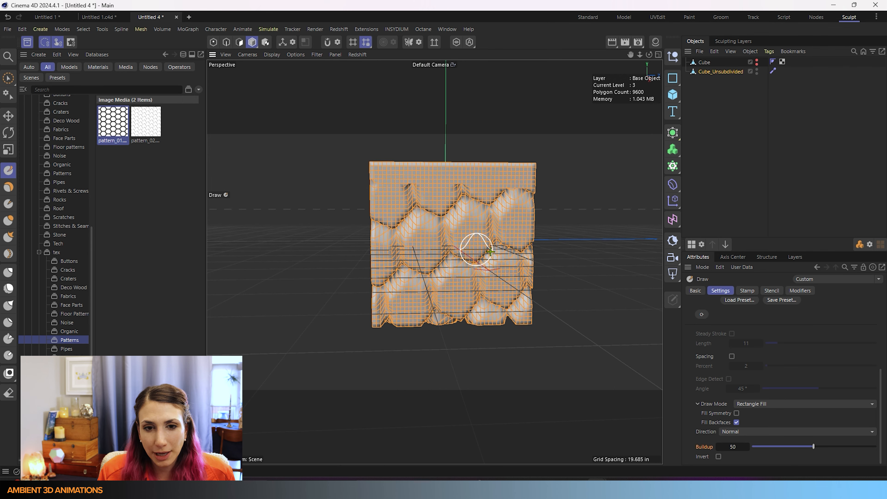
Undo the rectangle fill on the cube and set the brush's Buildup to 70, trying it with another fill
key("ctrl+z")
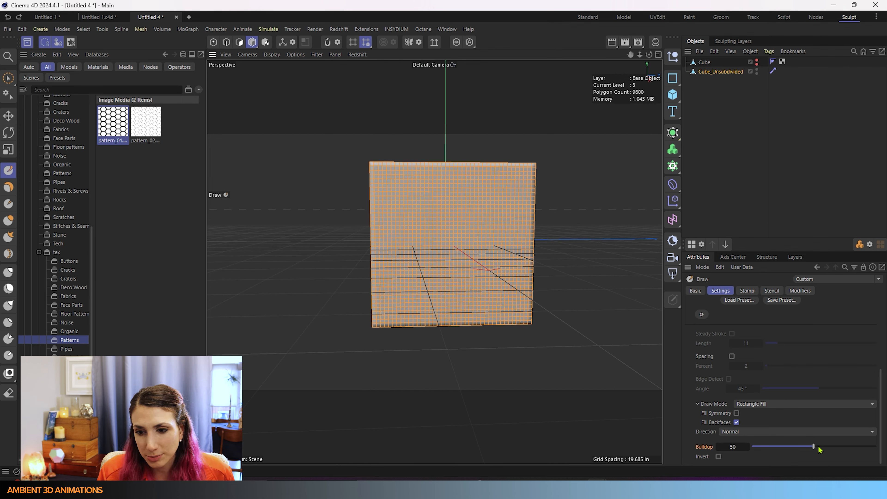
left_click_drag(819, 447, 840, 456)
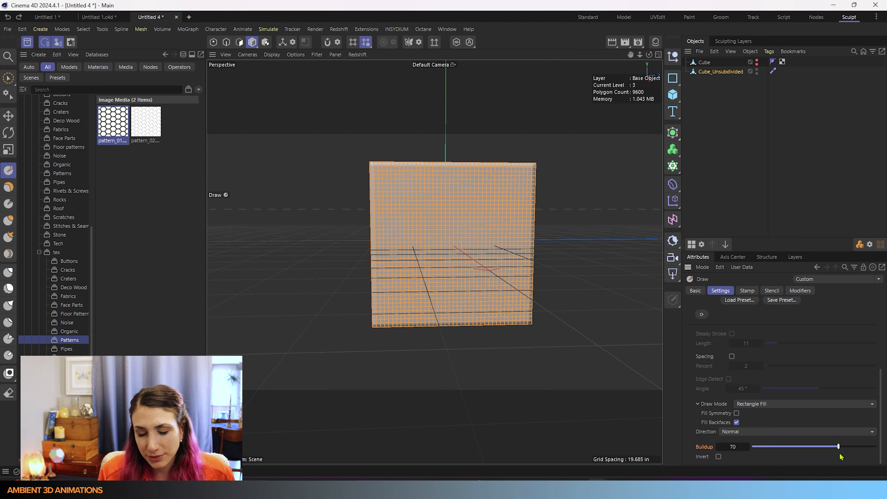
mouse_move(409, 214)
left_mouse_down()
mouse_move(530, 322)
mouse_move(525, 317)
left_mouse_up()
key("ctrl+z")
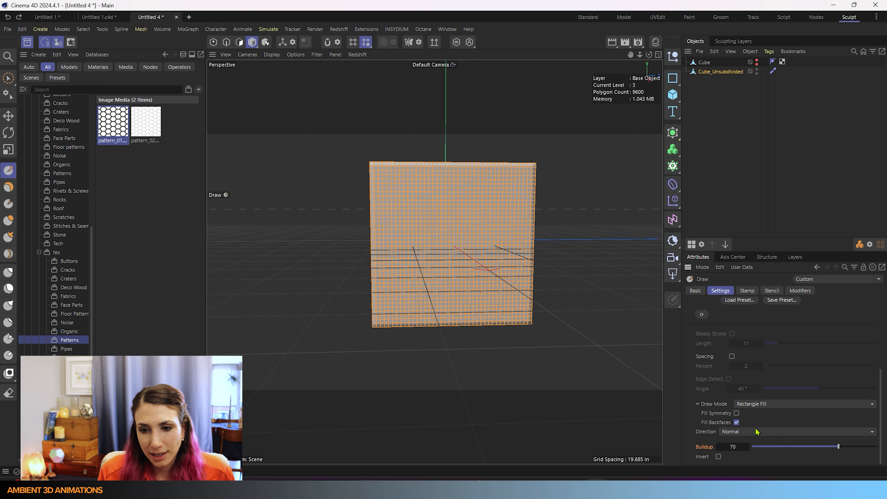
Turn off Fill Backfaces and switch the brush's Draw Mode to Freehand
left_click(737, 422)
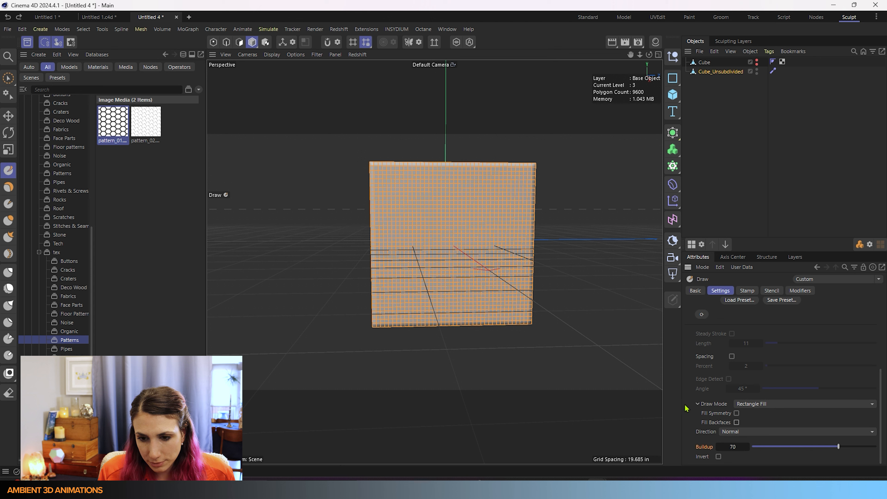
left_click(770, 405)
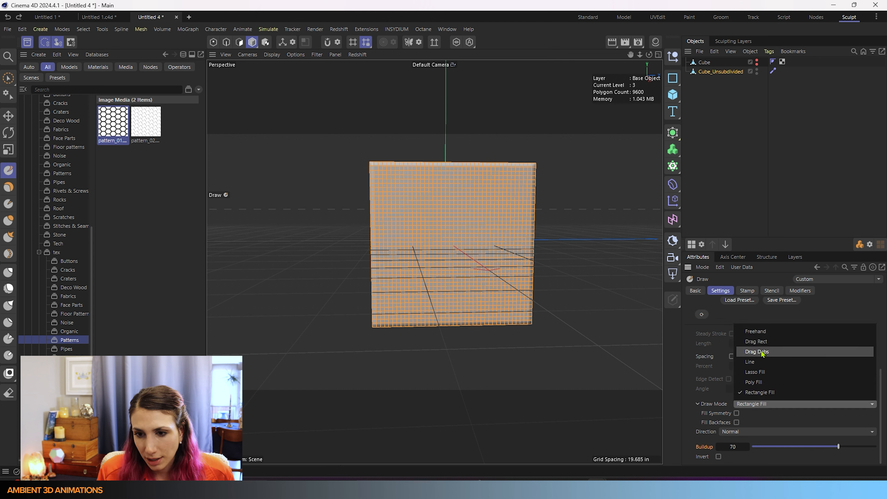
left_click(760, 336)
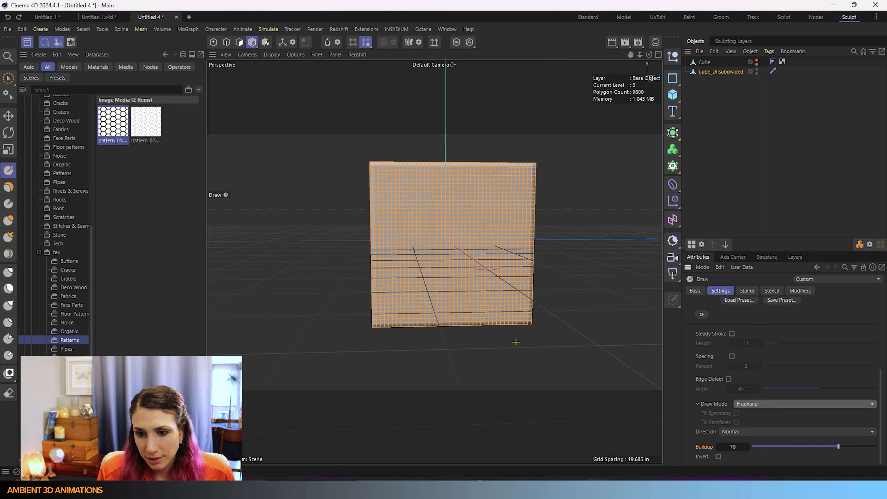
Try freehand honeycomb strokes across the middle, lower and upper parts of the cube's facing side, and undo them
left_click_drag(395, 268, 437, 261)
mouse_move(486, 235)
left_mouse_down()
mouse_move(520, 226)
mouse_move(513, 298)
mouse_move(429, 324)
left_mouse_up()
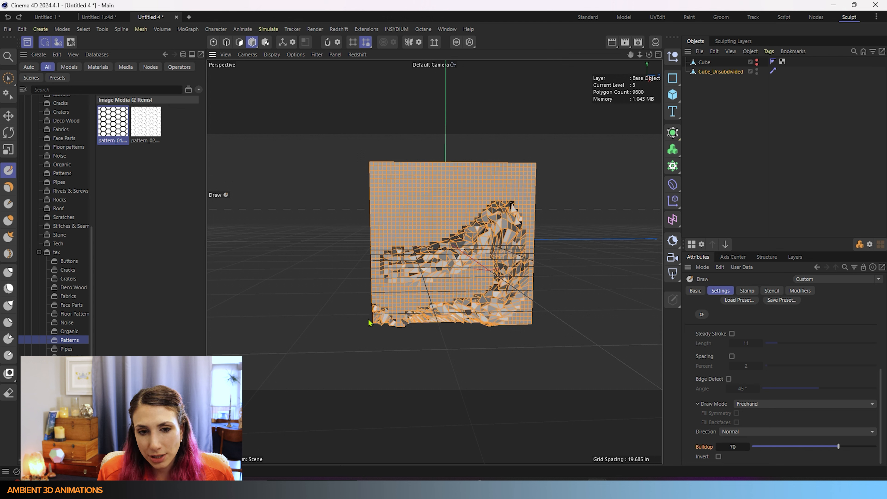
mouse_move(373, 207)
left_mouse_down()
mouse_move(510, 171)
mouse_move(547, 240)
left_mouse_up()
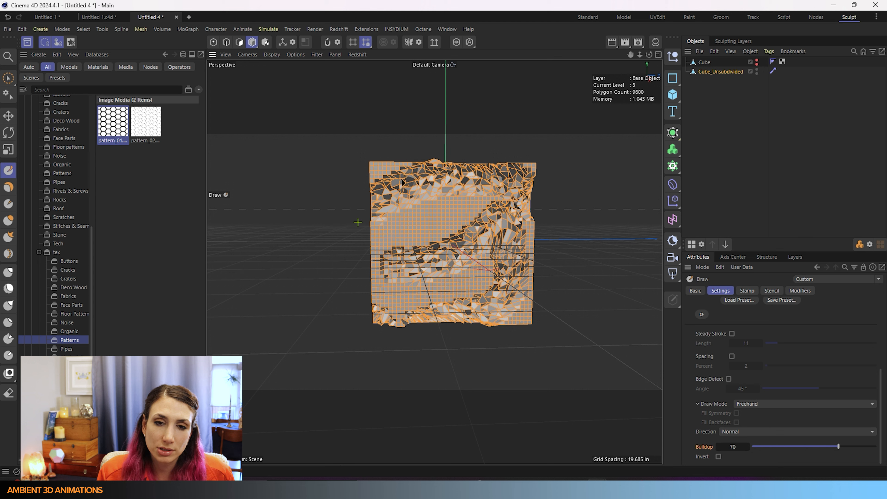
key("ctrl+z")
key("ctrl+z")
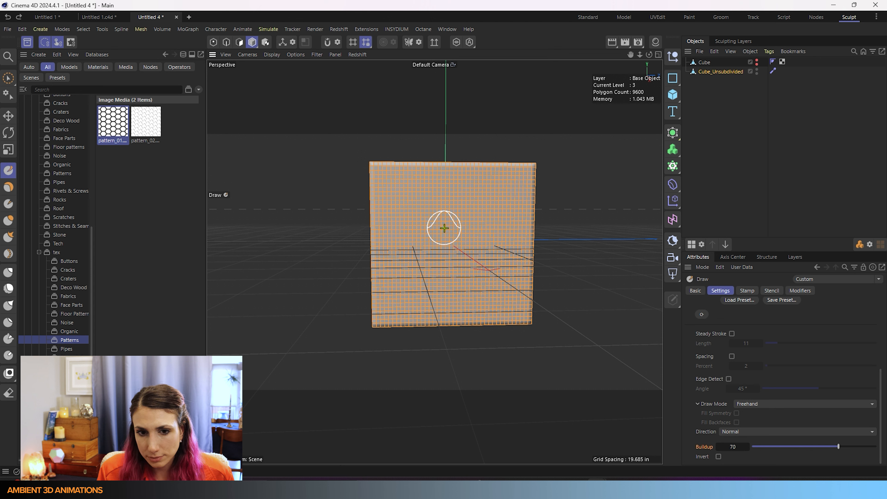
Draw one diagonal freehand stroke across the cube's face with Invert off, and two more on either side with Invert on
left_click(410, 281)
mouse_move(412, 280)
left_mouse_down()
mouse_move(515, 194)
mouse_move(541, 146)
left_mouse_up()
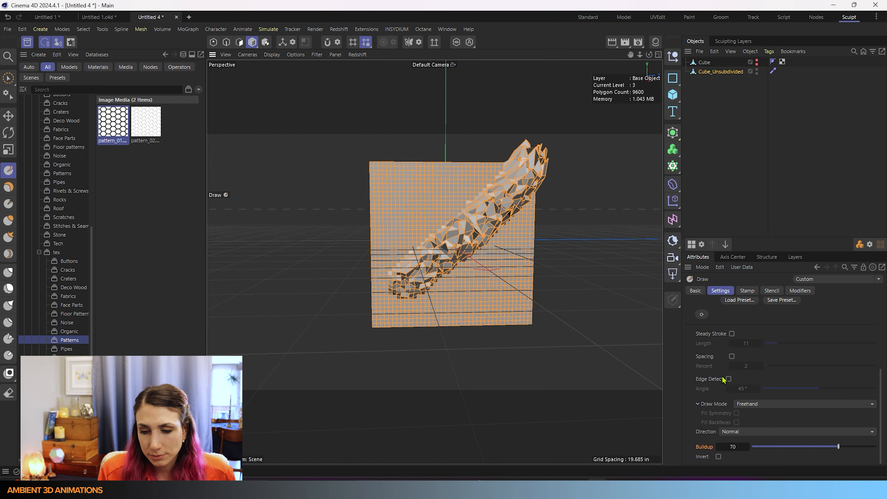
scroll(723, 378, "up", 3)
scroll(722, 388, "down", 3)
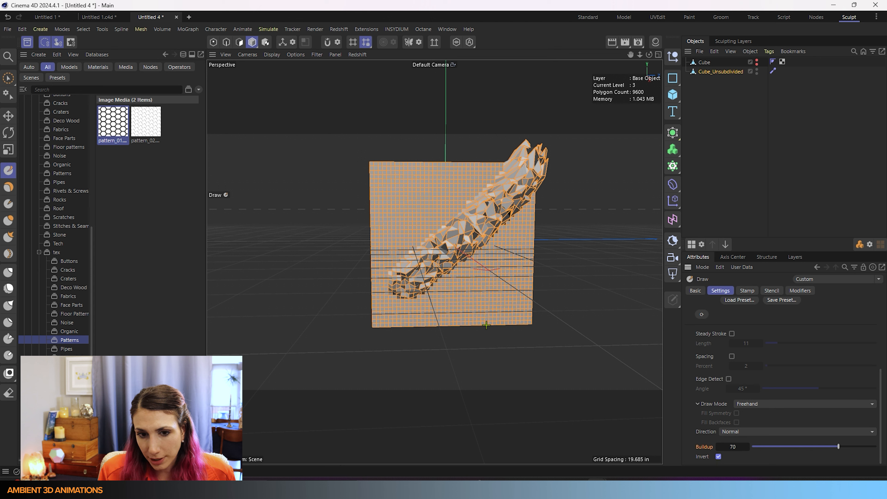
mouse_move(486, 325)
left_mouse_down()
mouse_move(470, 314)
mouse_move(535, 242)
left_mouse_up()
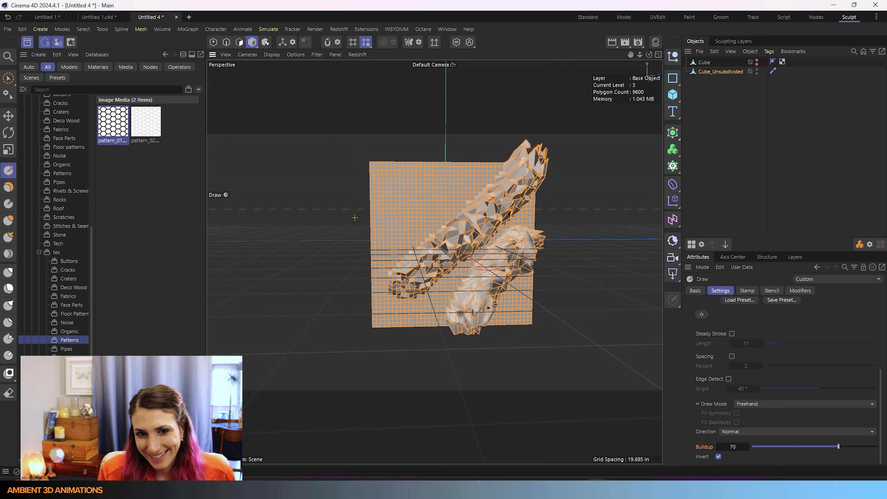
left_click_drag(354, 218, 477, 151)
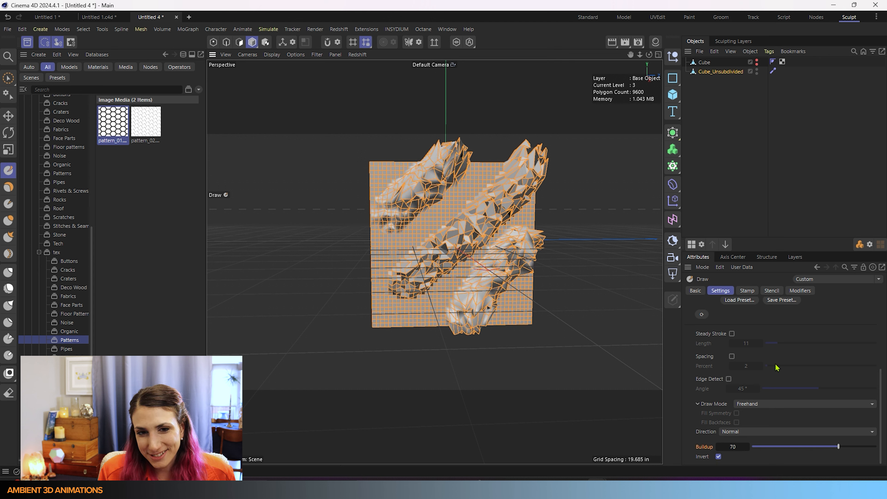
Turn Invert off and undo the three diagonal strokes on the cube
left_click(719, 457)
key("ctrl+z")
key("ctrl+z")
key("ctrl+z")
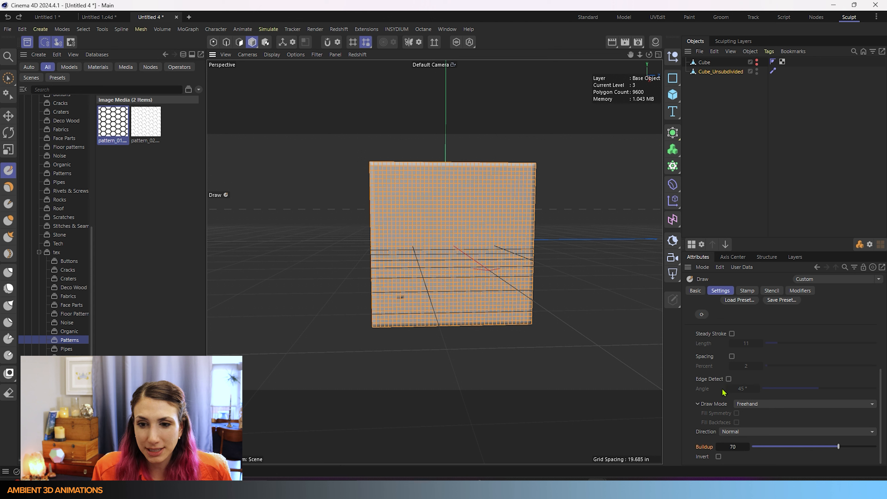
Look over the Draw brush's general Settings, Stamp, Stencil and Basic options
scroll(724, 390, "up", 3)
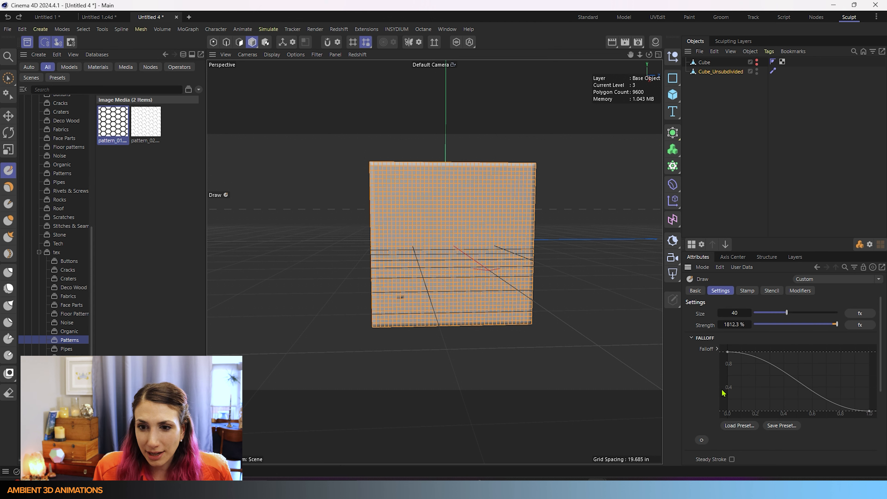
scroll(706, 371, "down", 3)
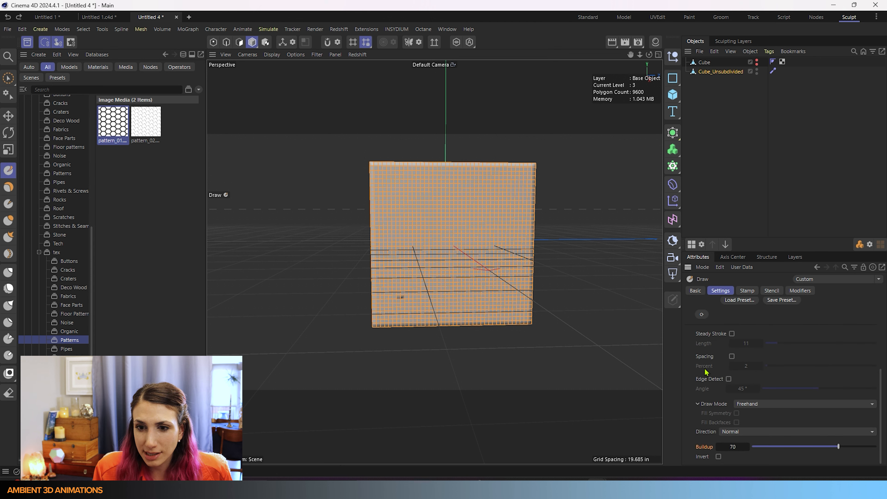
left_click(748, 292)
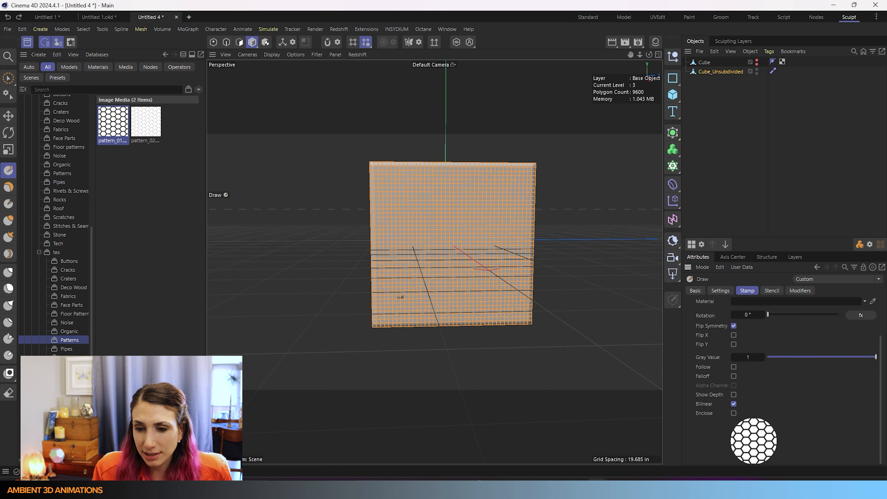
left_click(771, 292)
scroll(709, 335, "down", 2)
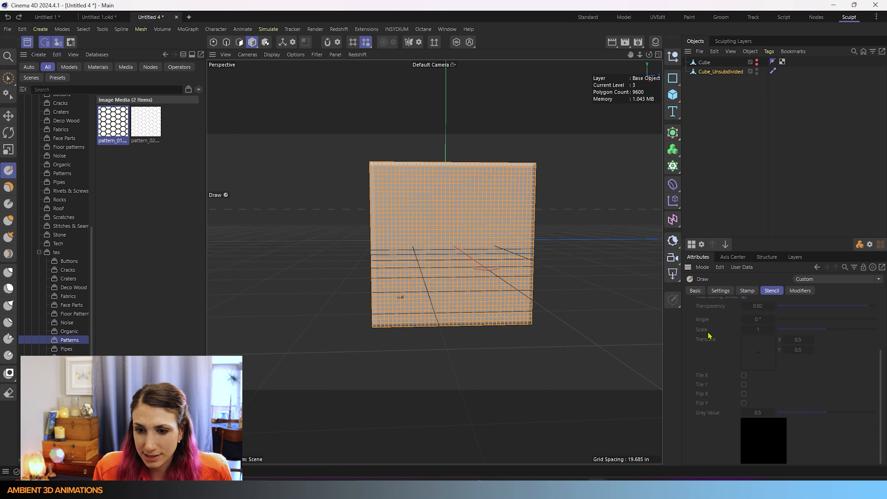
left_click(696, 292)
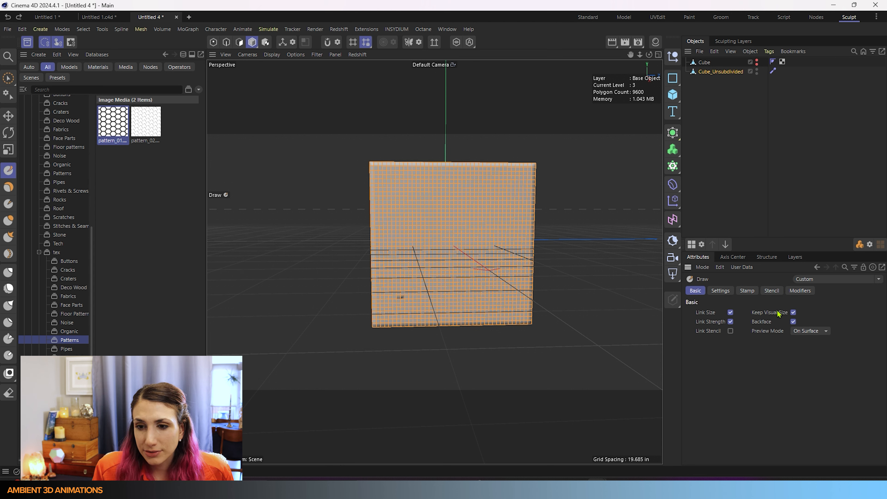
Enable the Draw brush's Modifiers to expose its Smooth, Pinch and Inflate options
left_click(800, 291)
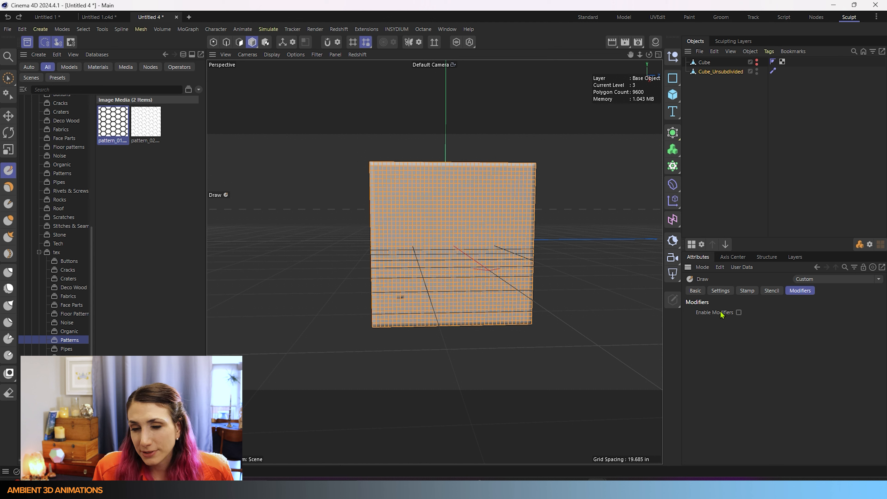
left_click(738, 312)
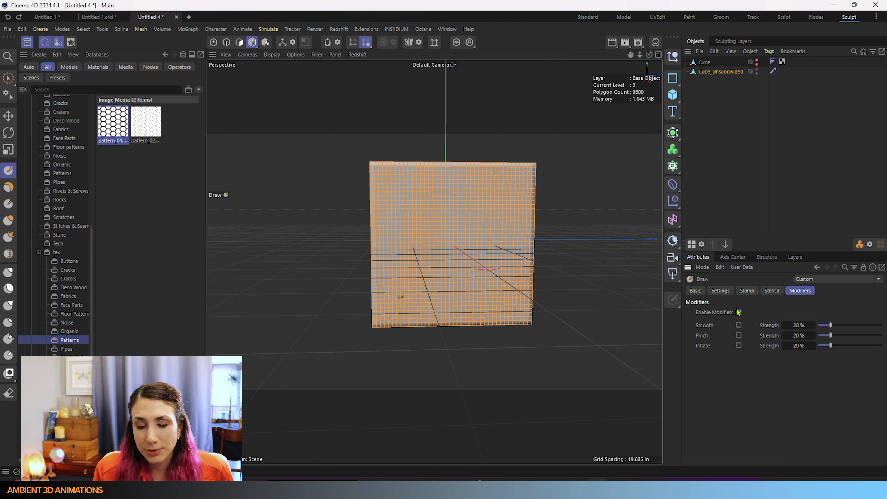